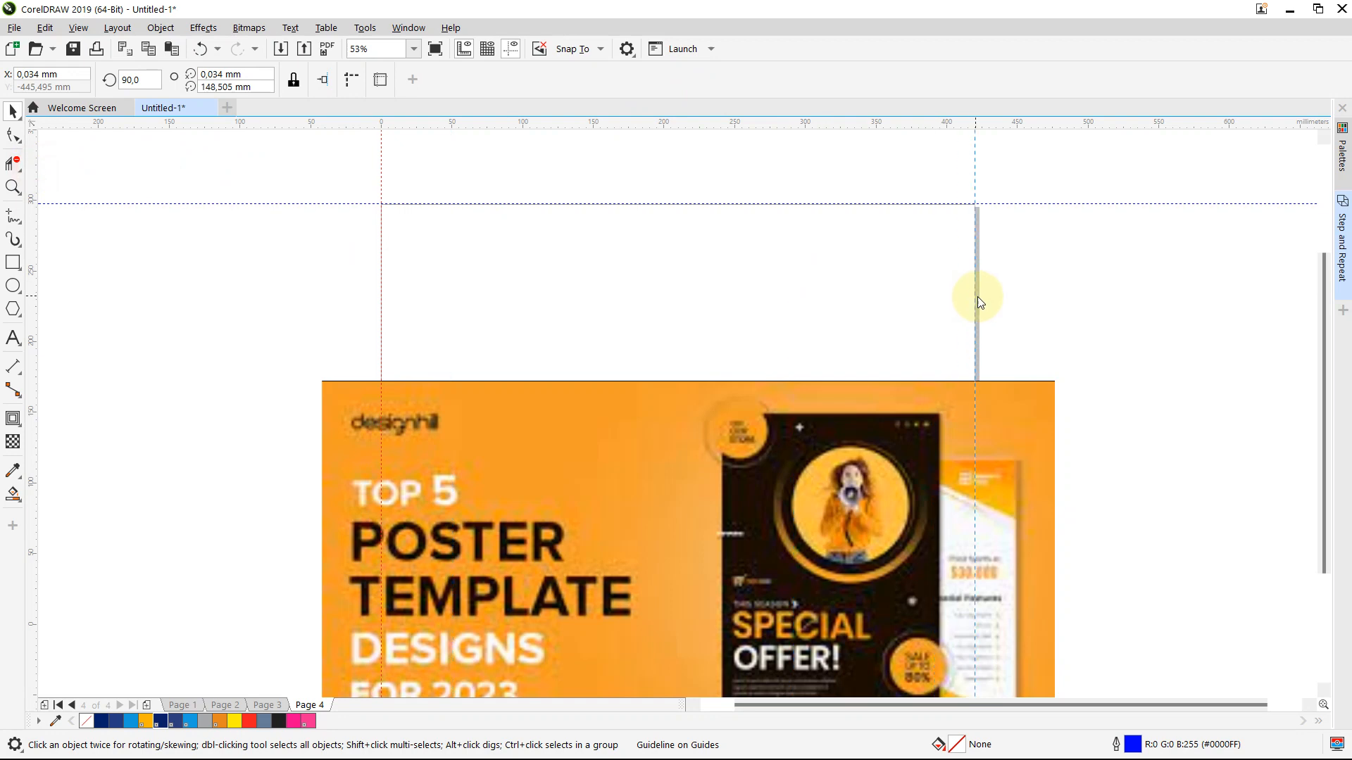
- Add a guideline along the page's bottom edge and scale the poster image to about 407 by 233 mm, centred on the page
drag(859, 468, 583, 634)
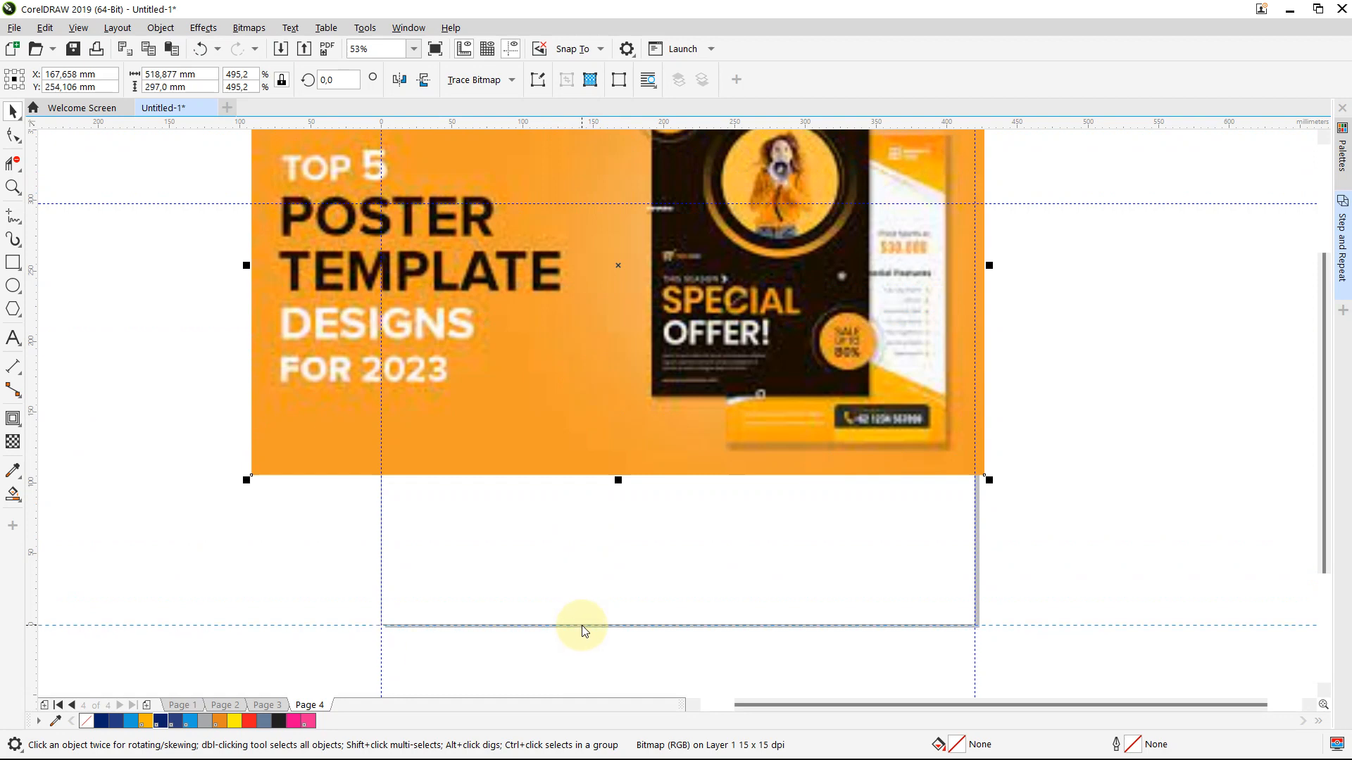
key(p)
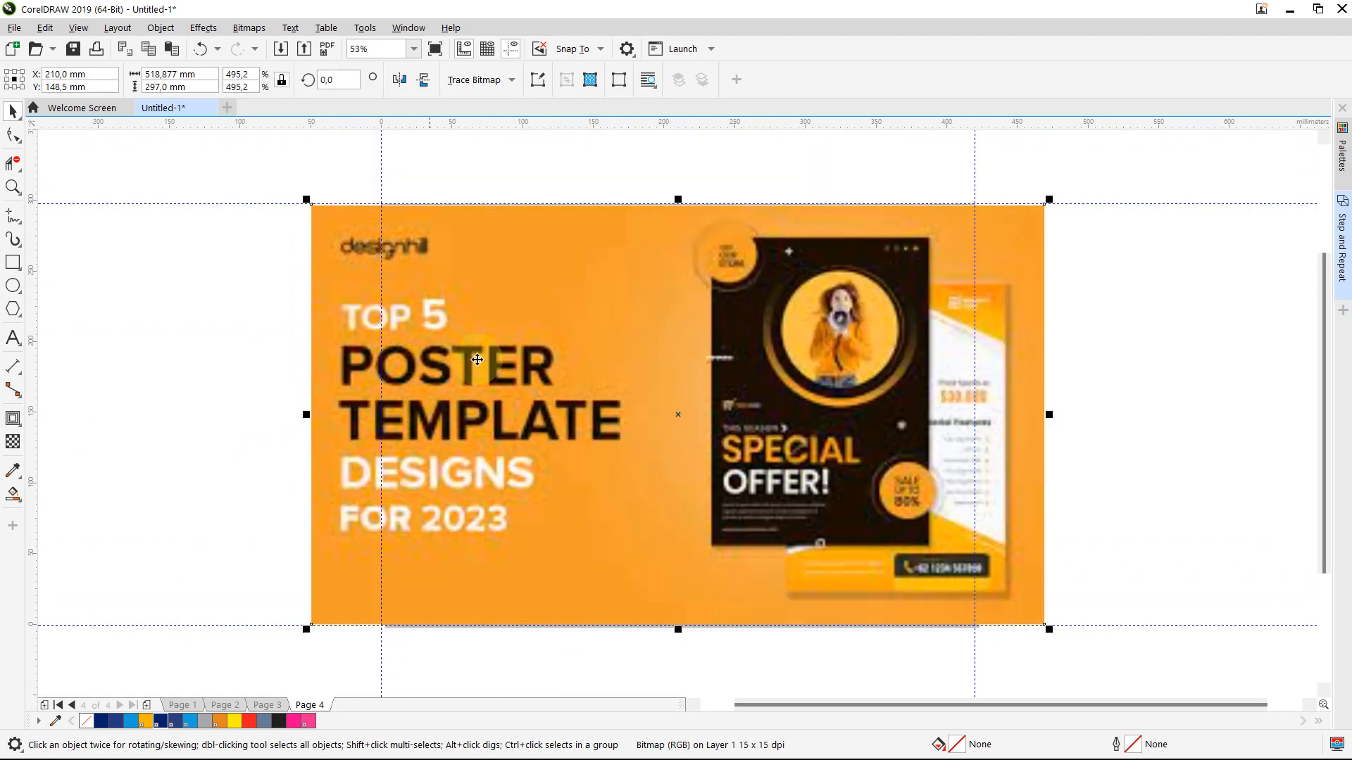
drag(477, 360, 547, 370)
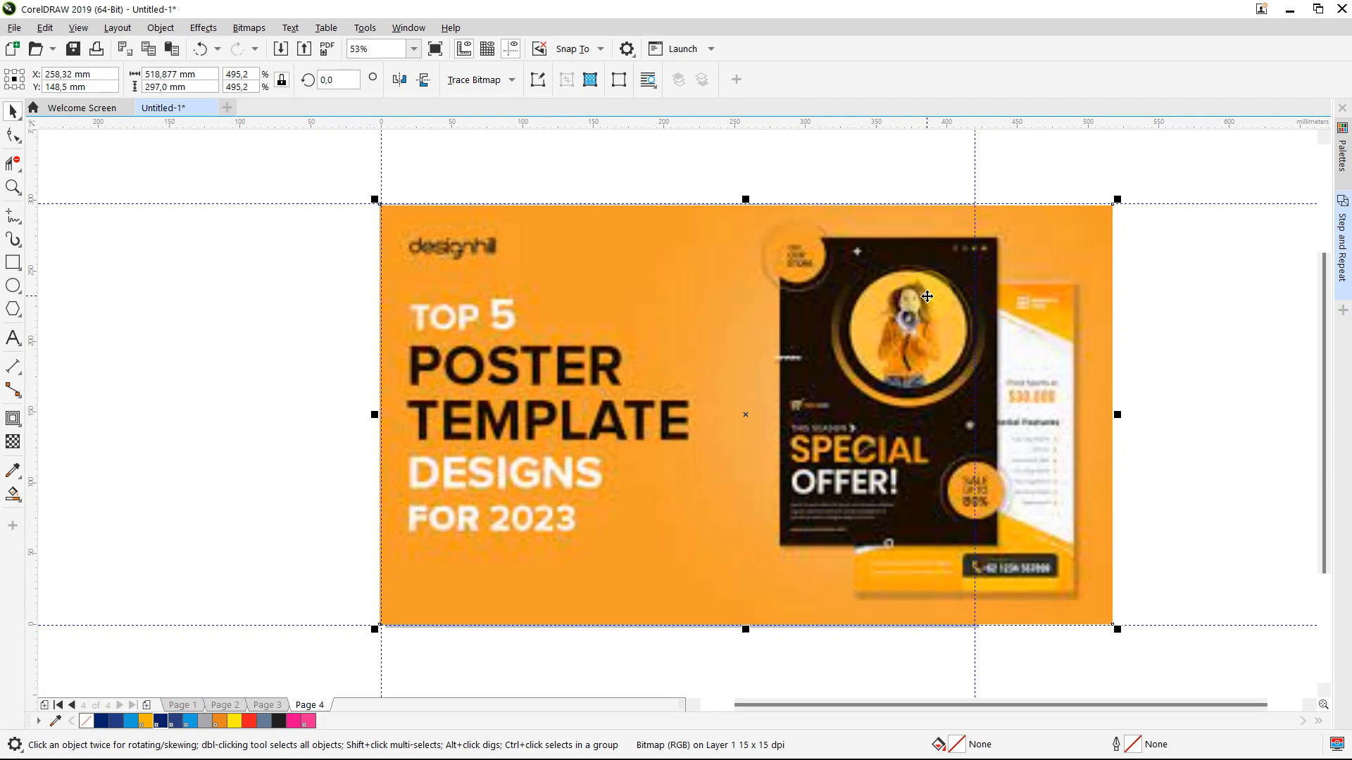
drag(1118, 198, 973, 245)
click(1048, 271)
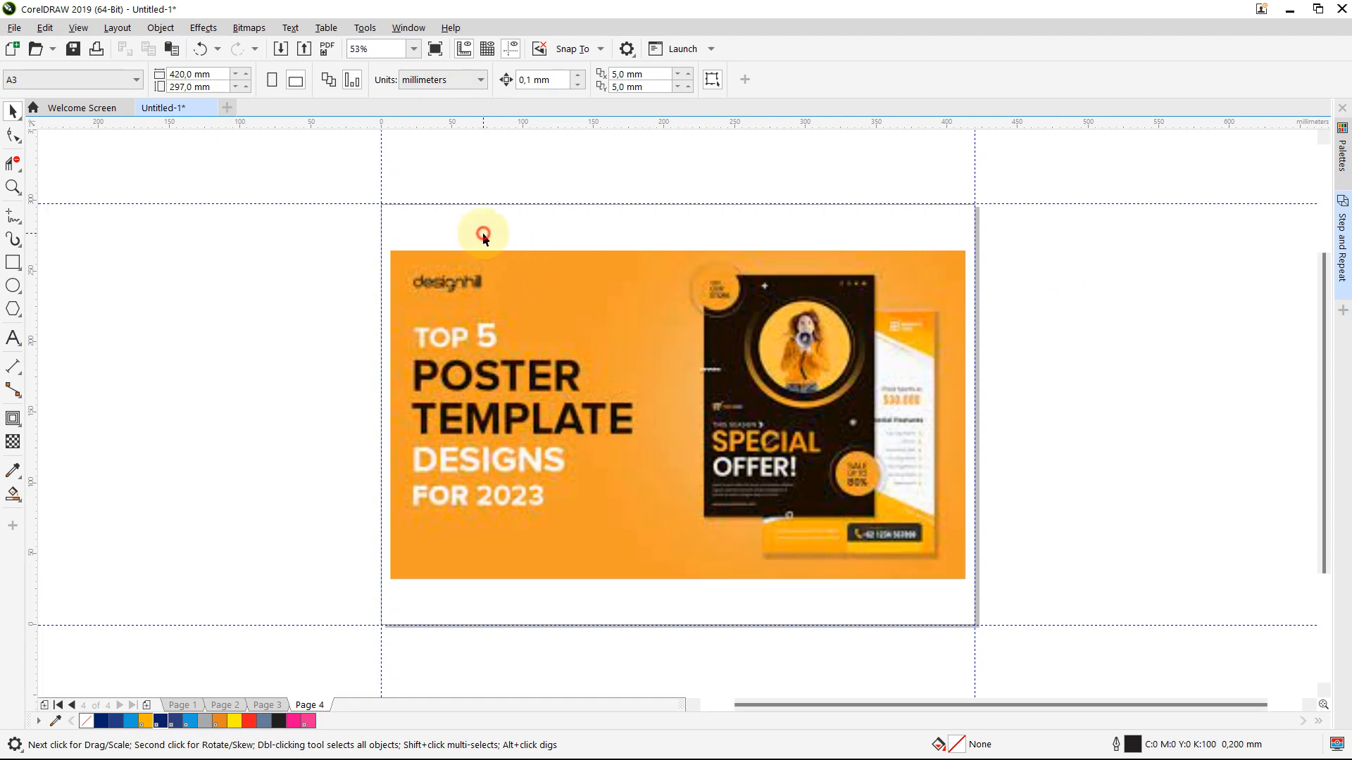
- Set the poster image's width to 420 mm, copied from the page width, keeping its proportions
drag(224, 74, 169, 74)
key(ctrl+c)
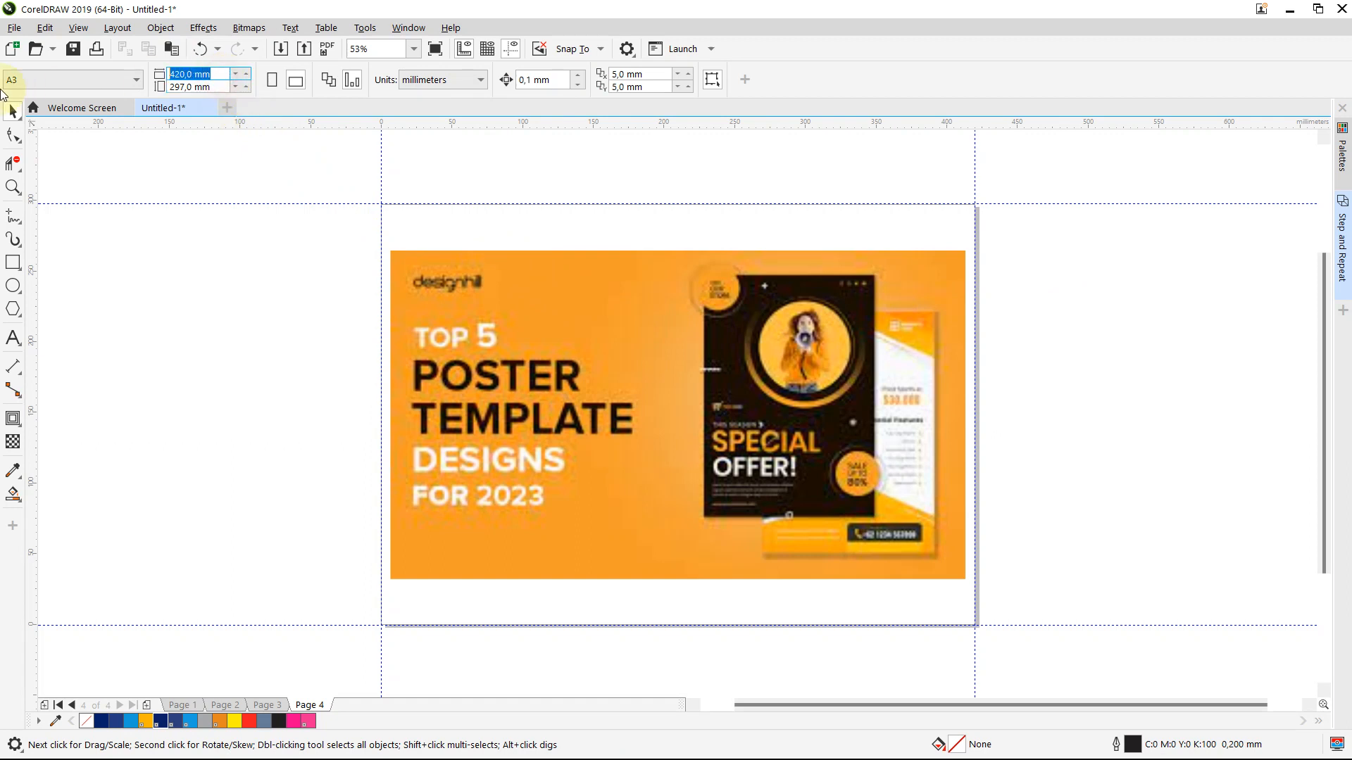
click(520, 380)
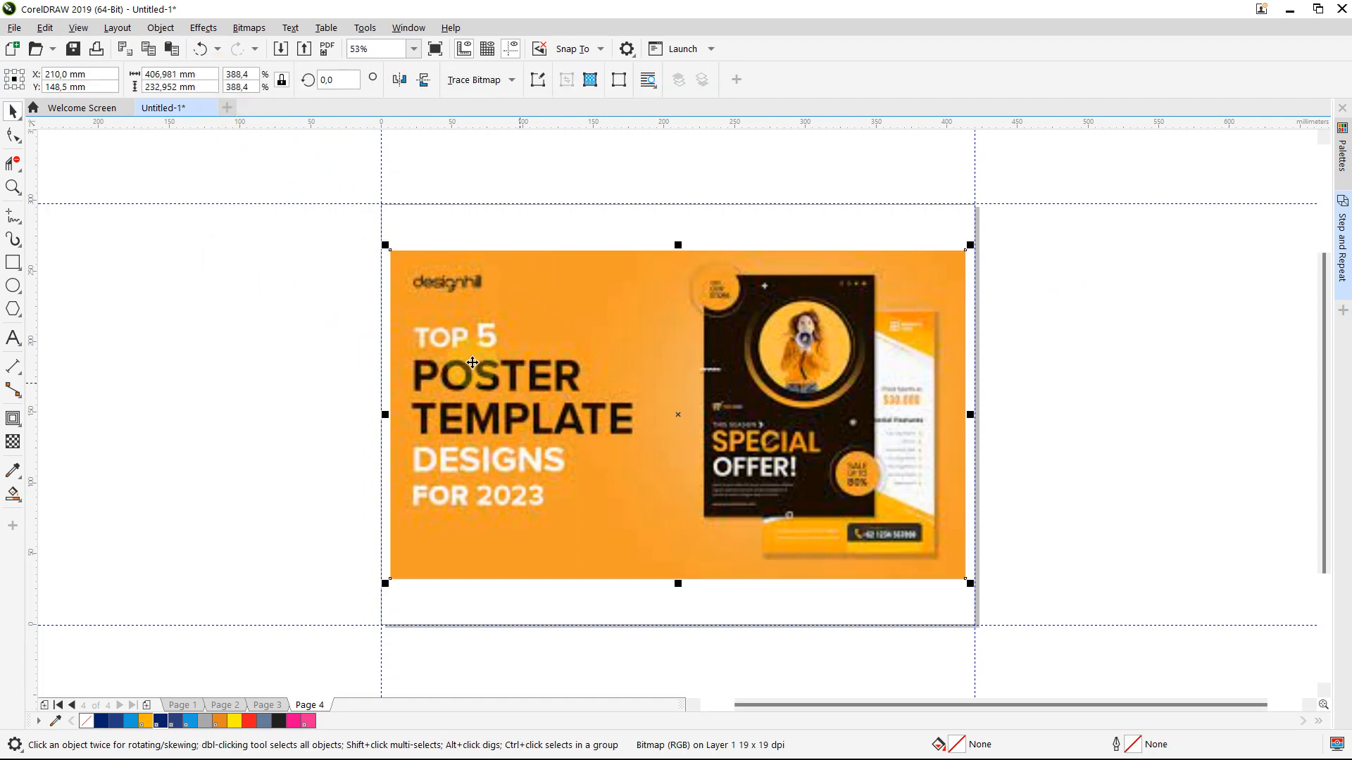
drag(211, 74, 146, 74)
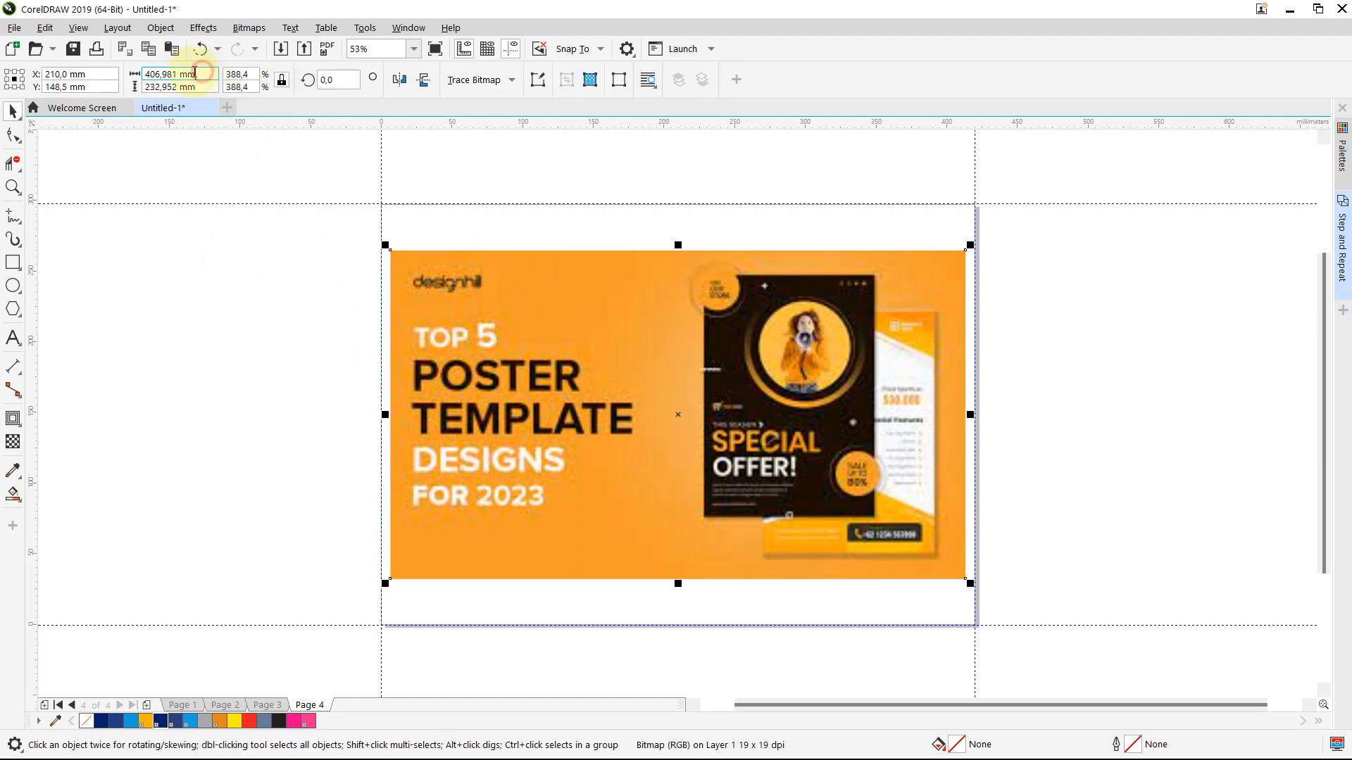
key(ctrl+v)
key(Return)
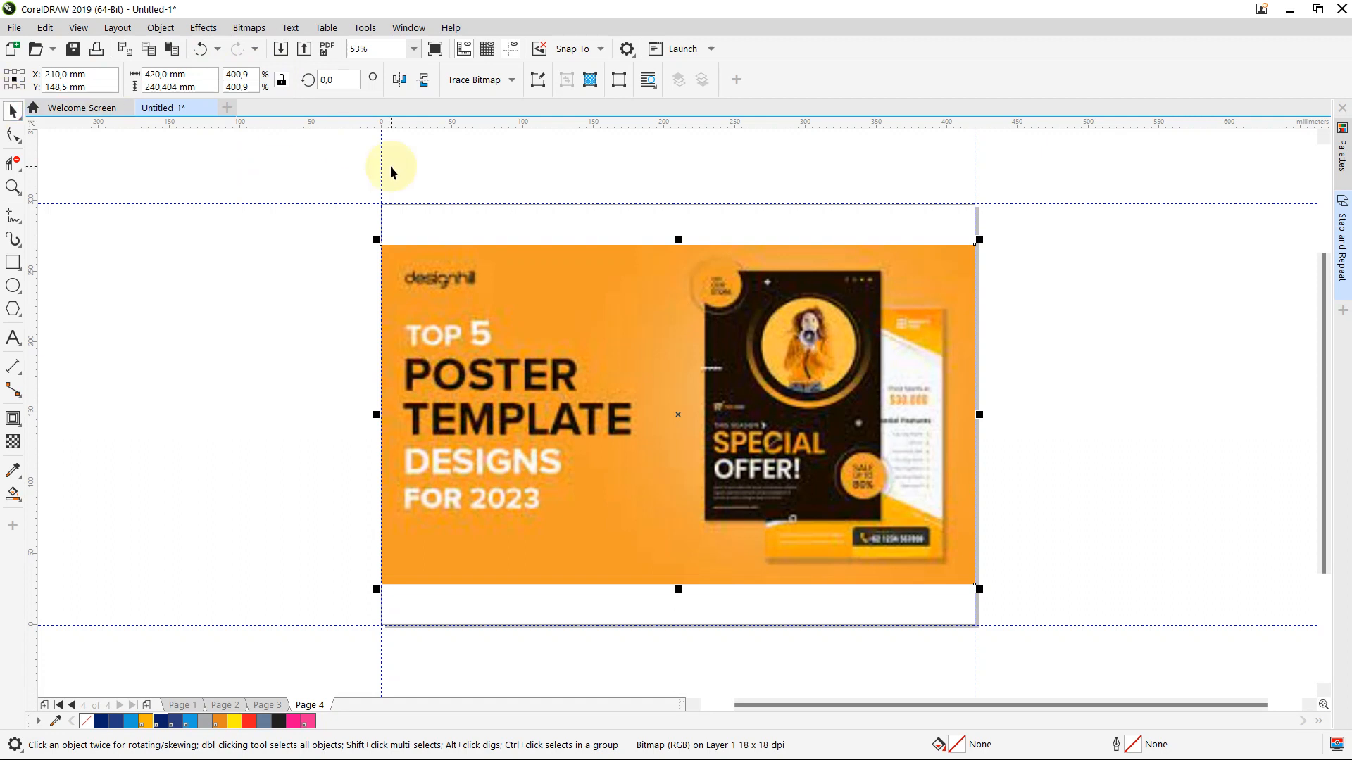
click(1134, 310)
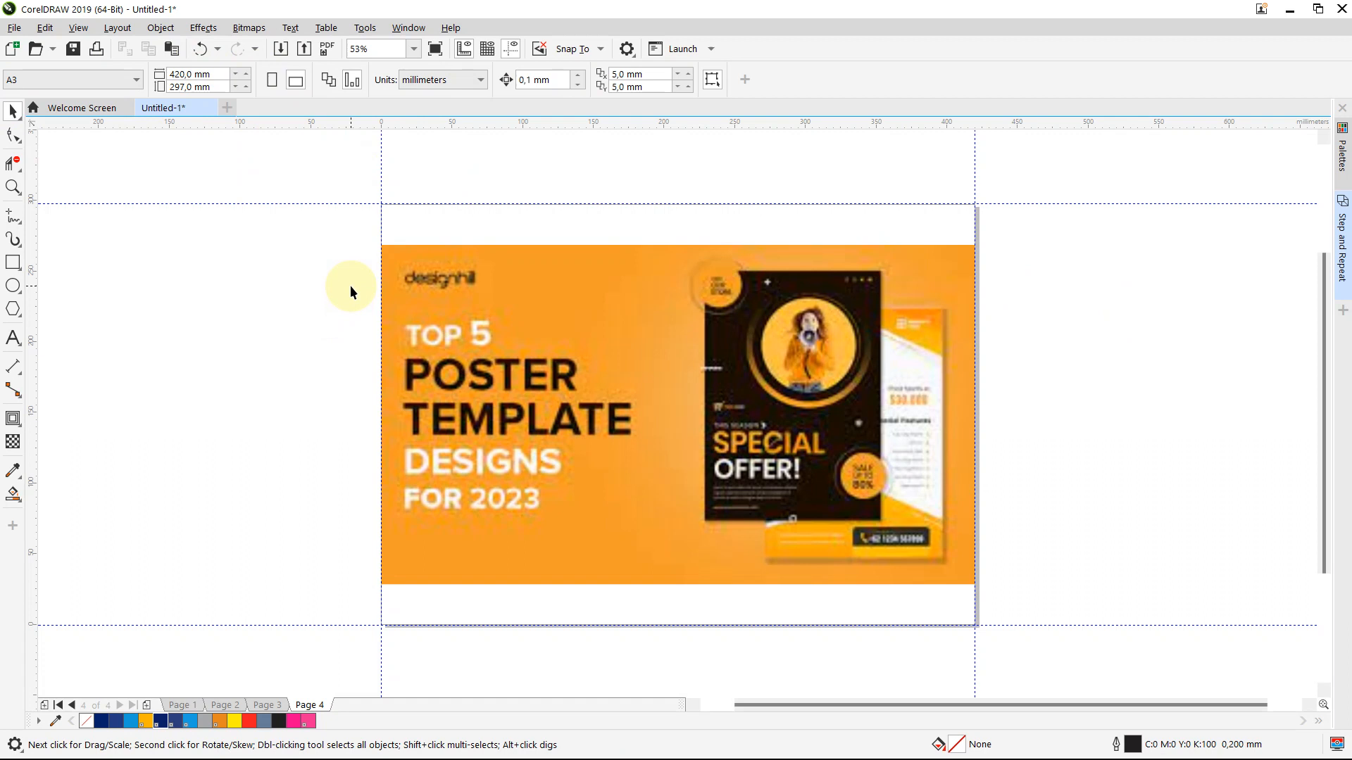
- Draw a small square beside the page and set its size to 3 by 3 mm with the ratio unlocked
click(13, 262)
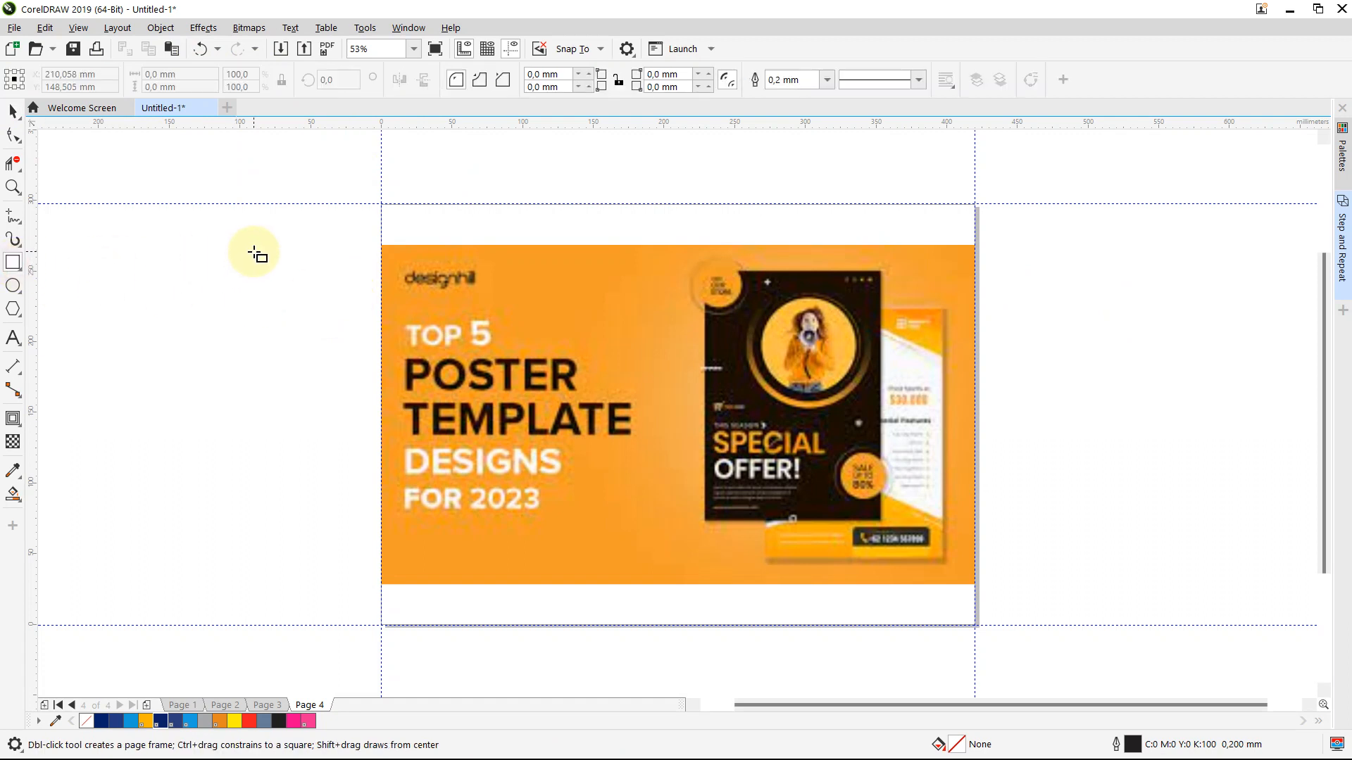
drag(254, 252, 306, 305)
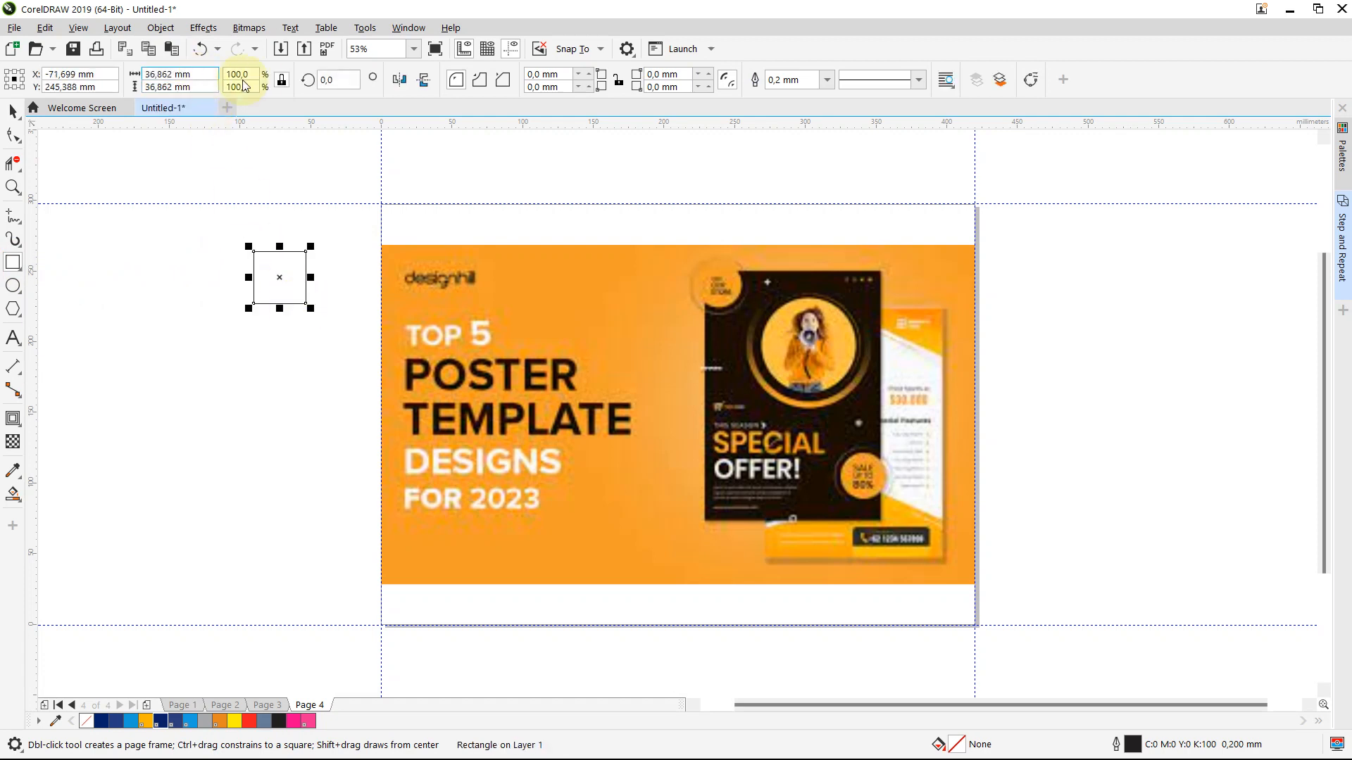
click(284, 82)
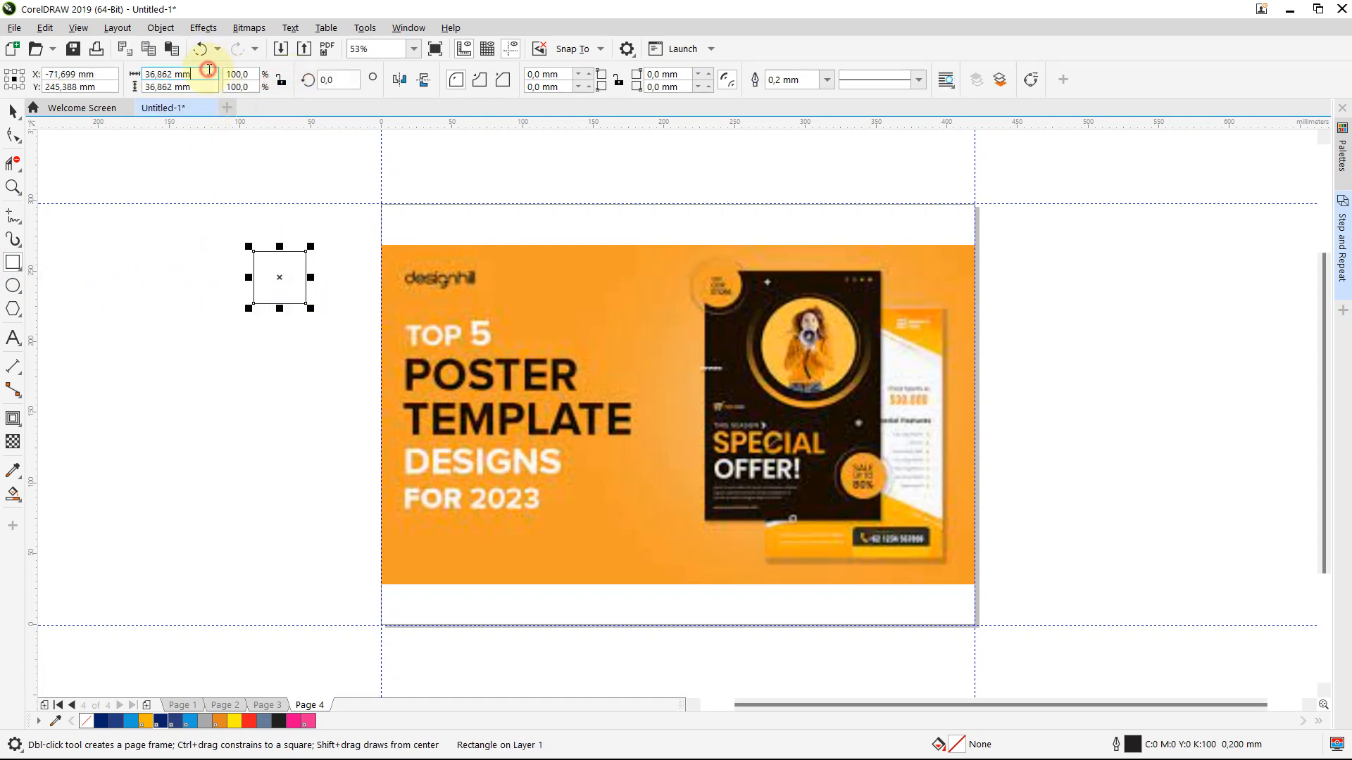
click(205, 74)
text(3)
key(Return)
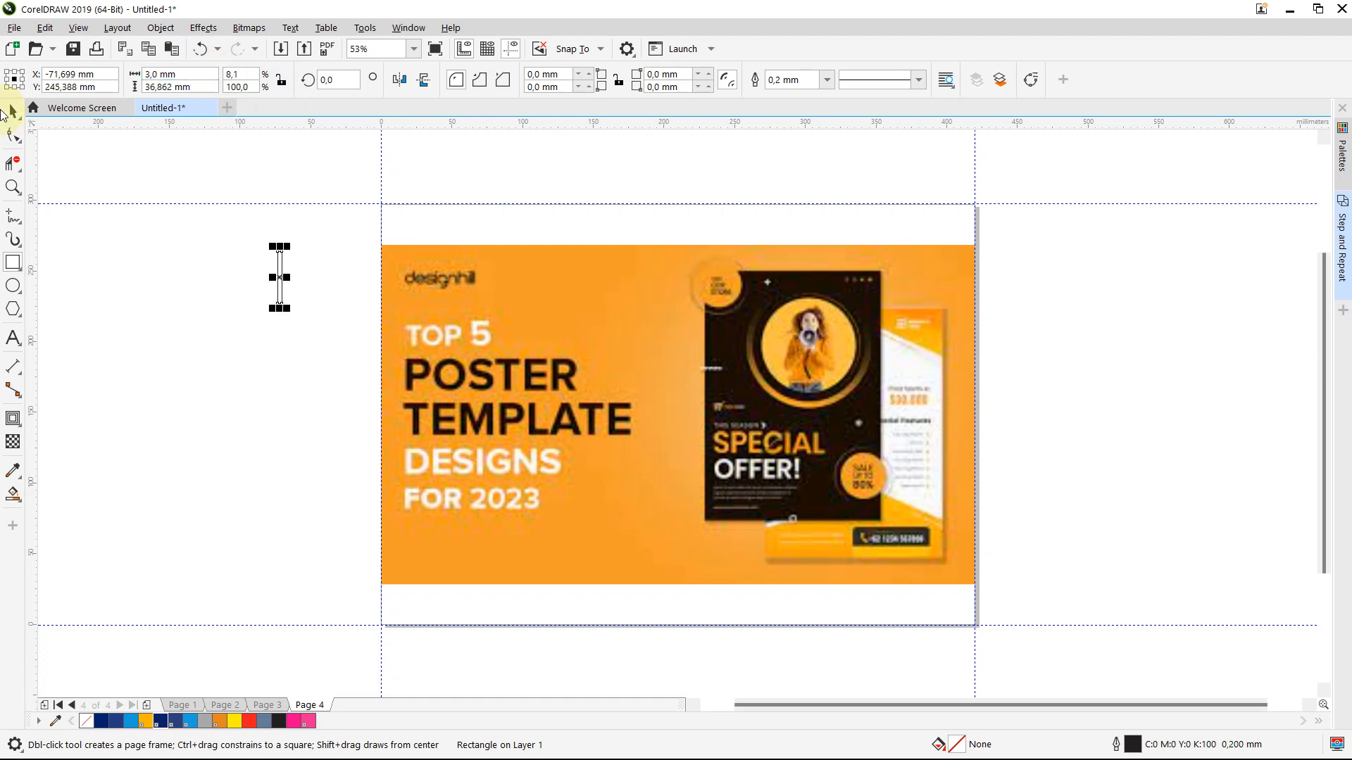
click(201, 87)
text(3)
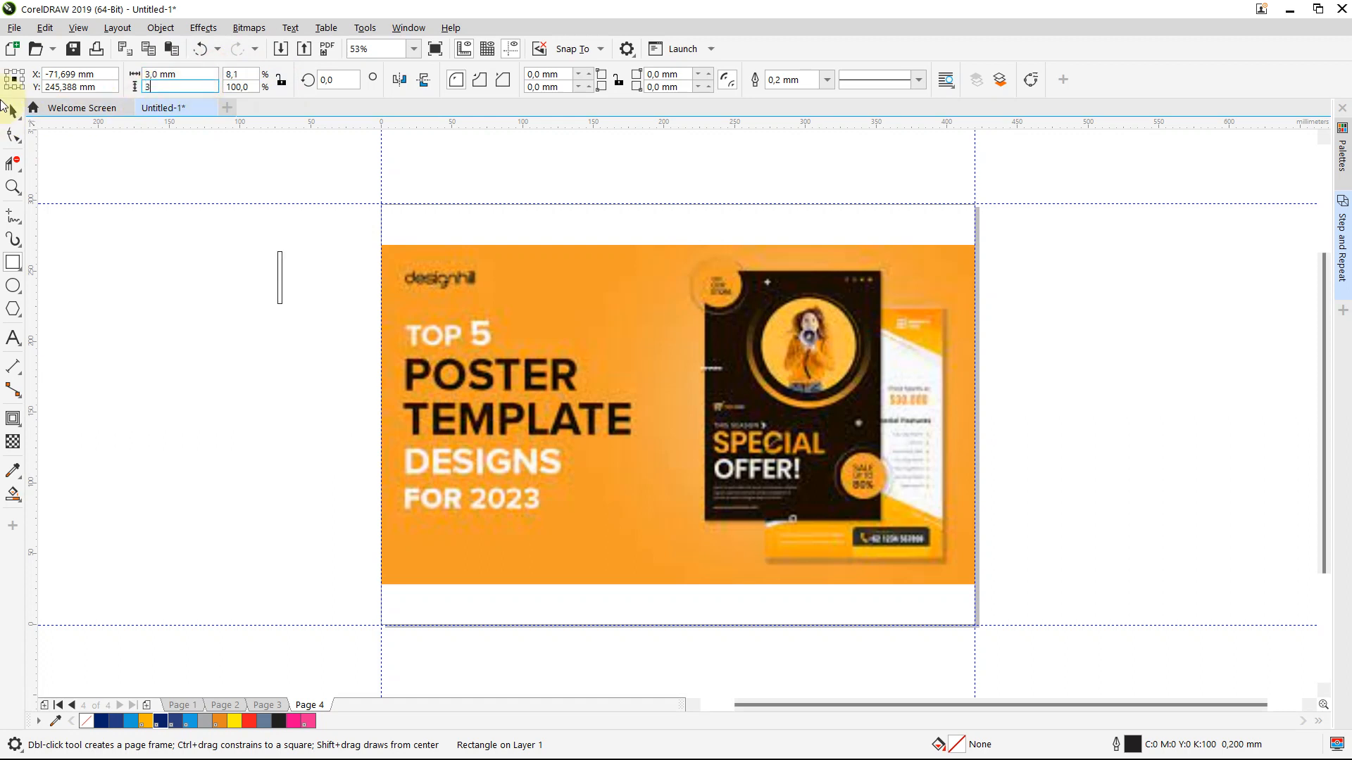
key(Return)
click(14, 113)
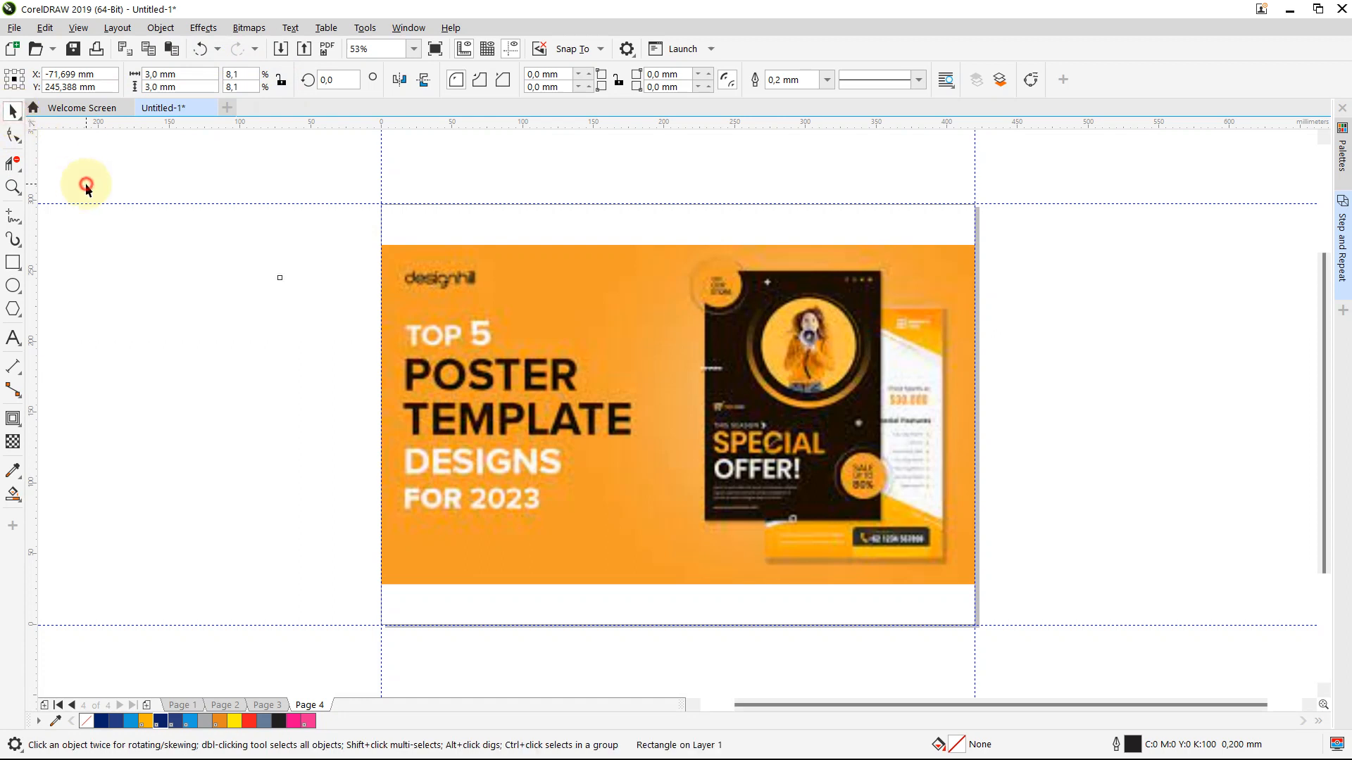
- Move the 3 mm square just outside the page's top-left corner and add guidelines along the square's top and left edges
click(232, 258)
drag(395, 341, 394, 342)
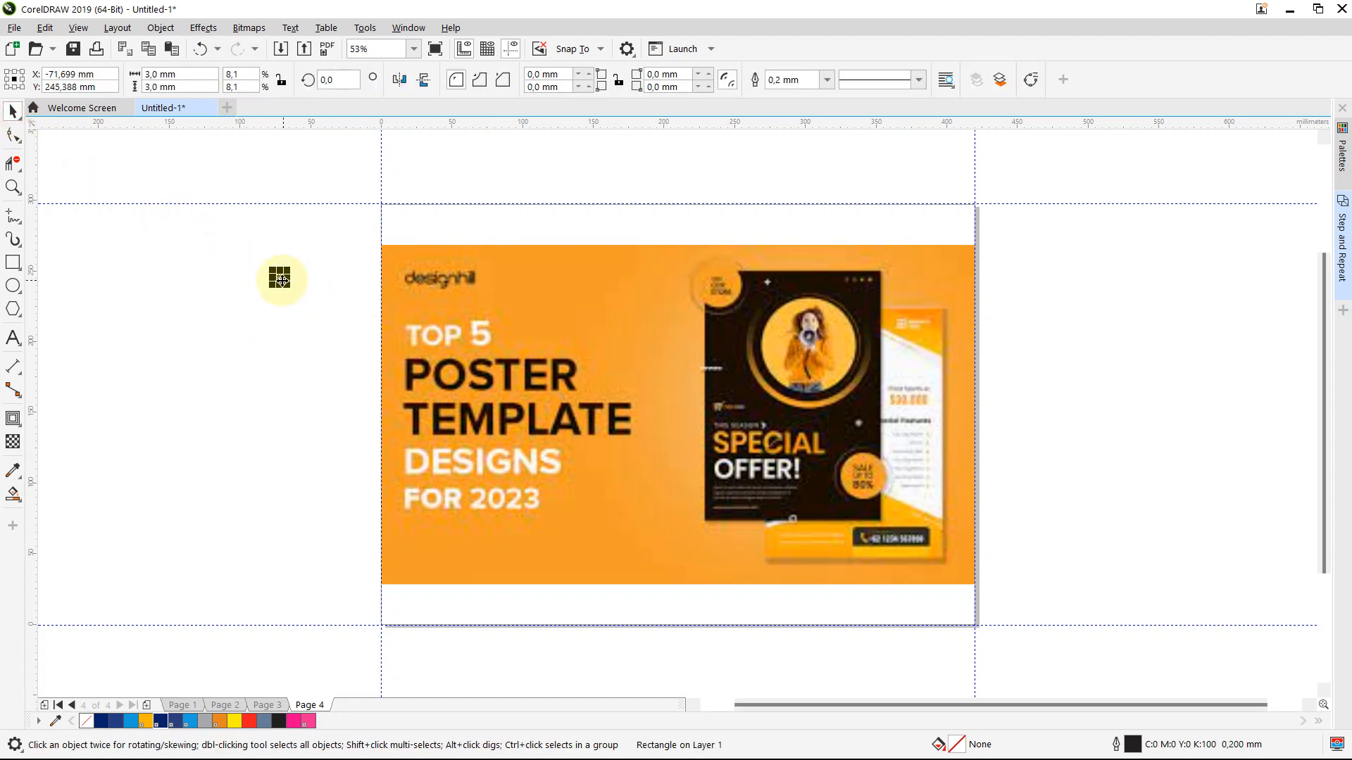
drag(281, 282, 372, 198)
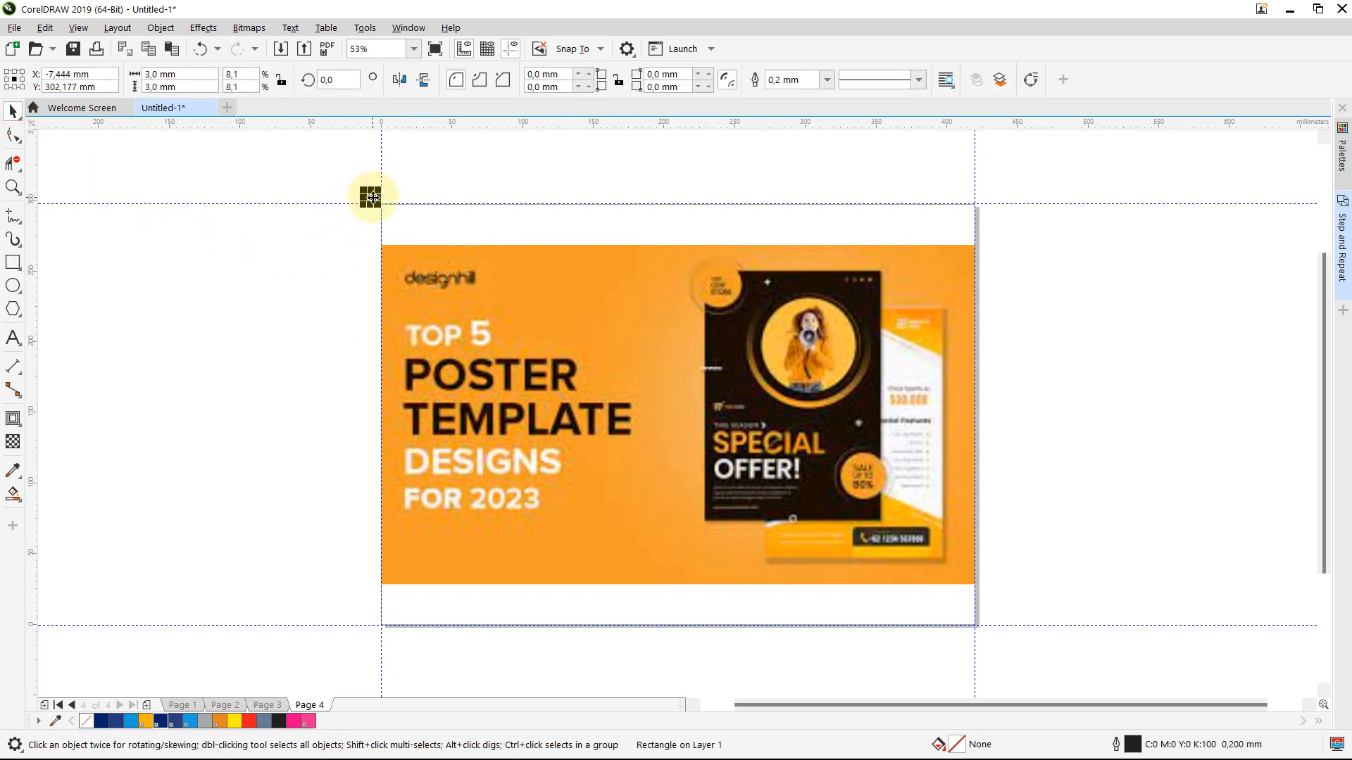
scroll(372, 198, up, 8)
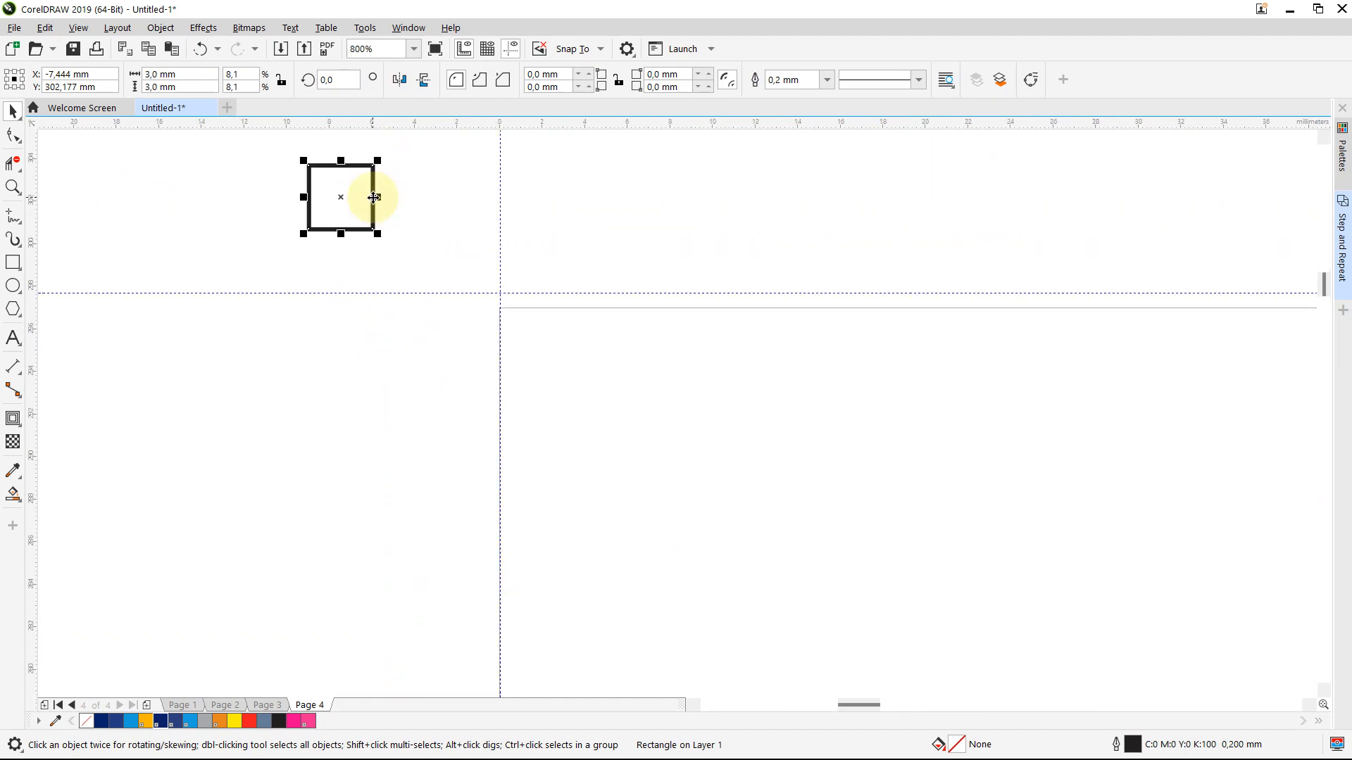
mouse_move(347, 196)
mouse_down()
mouse_move(537, 281)
mouse_move(599, 367)
mouse_move(654, 387)
mouse_move(664, 425)
mouse_up()
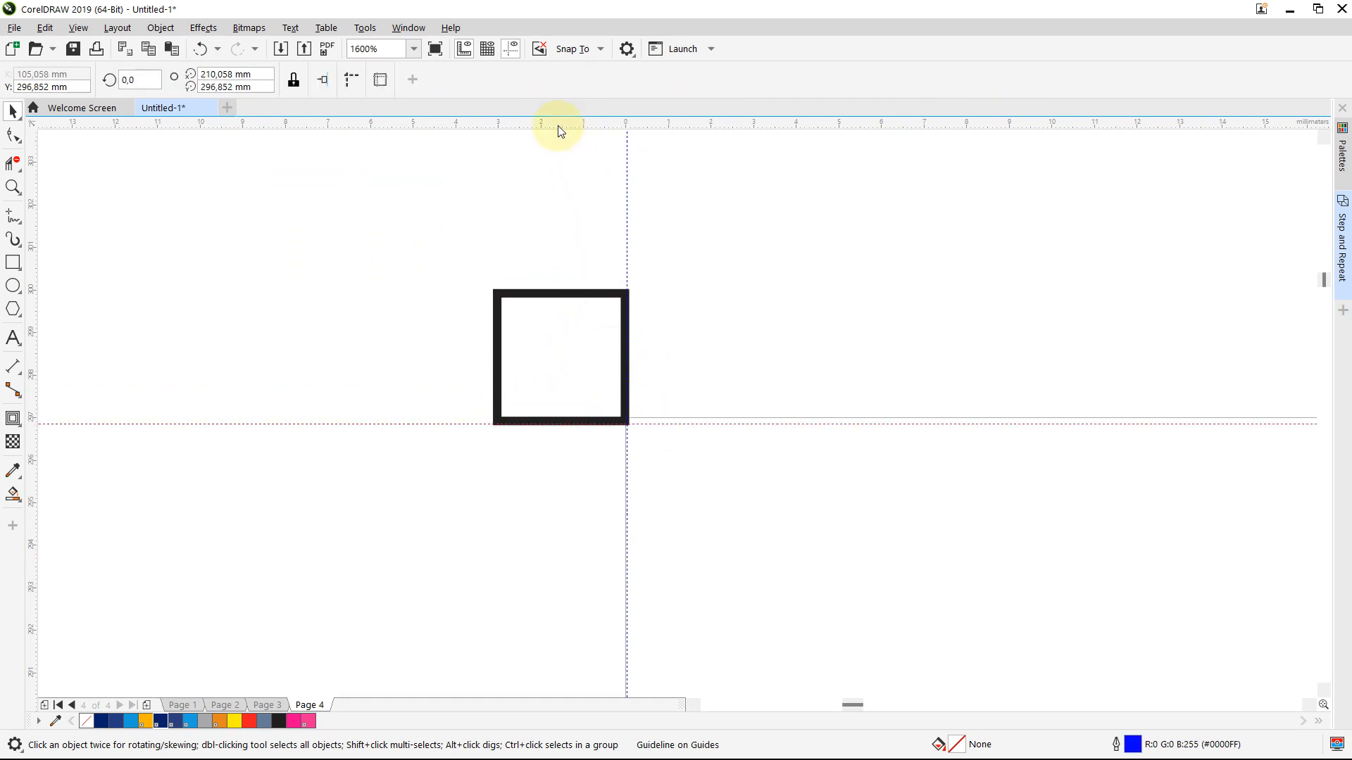
drag(561, 131, 573, 289)
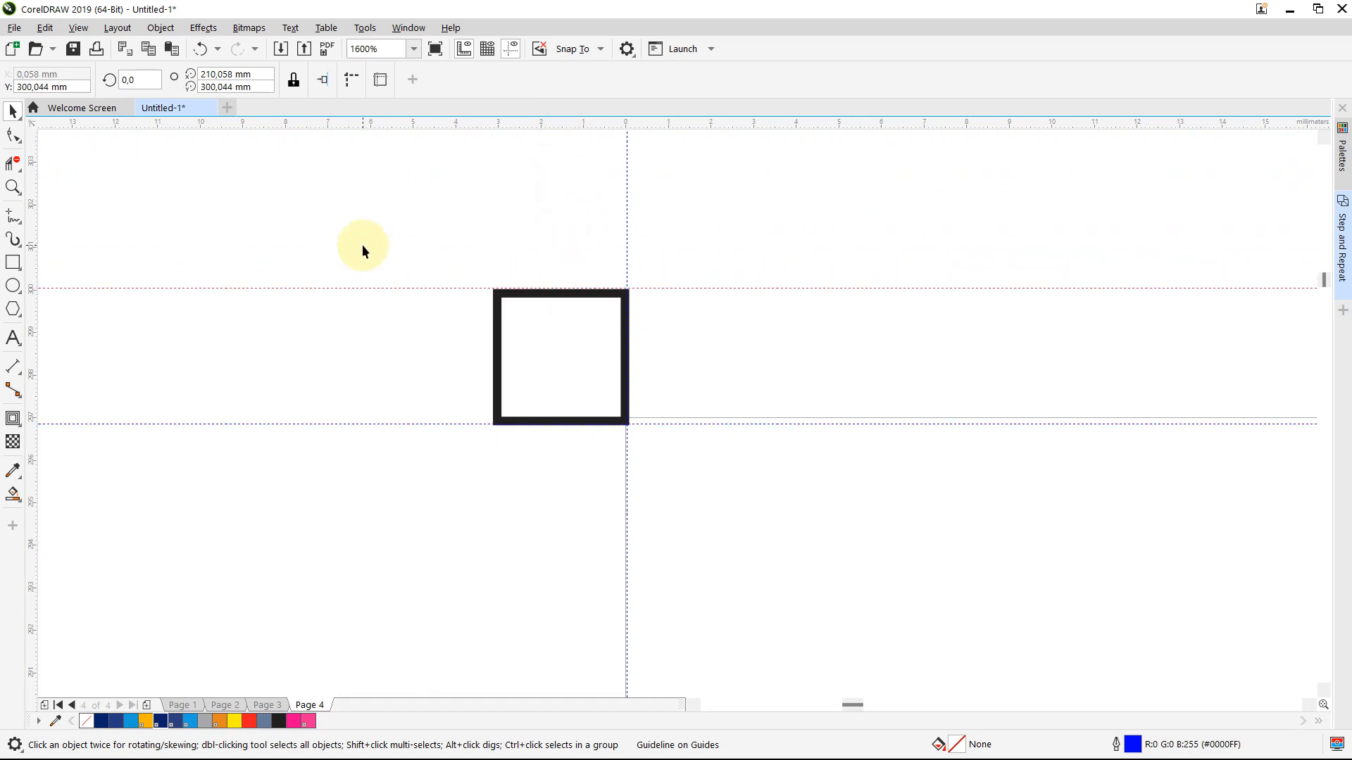
drag(48, 241, 496, 359)
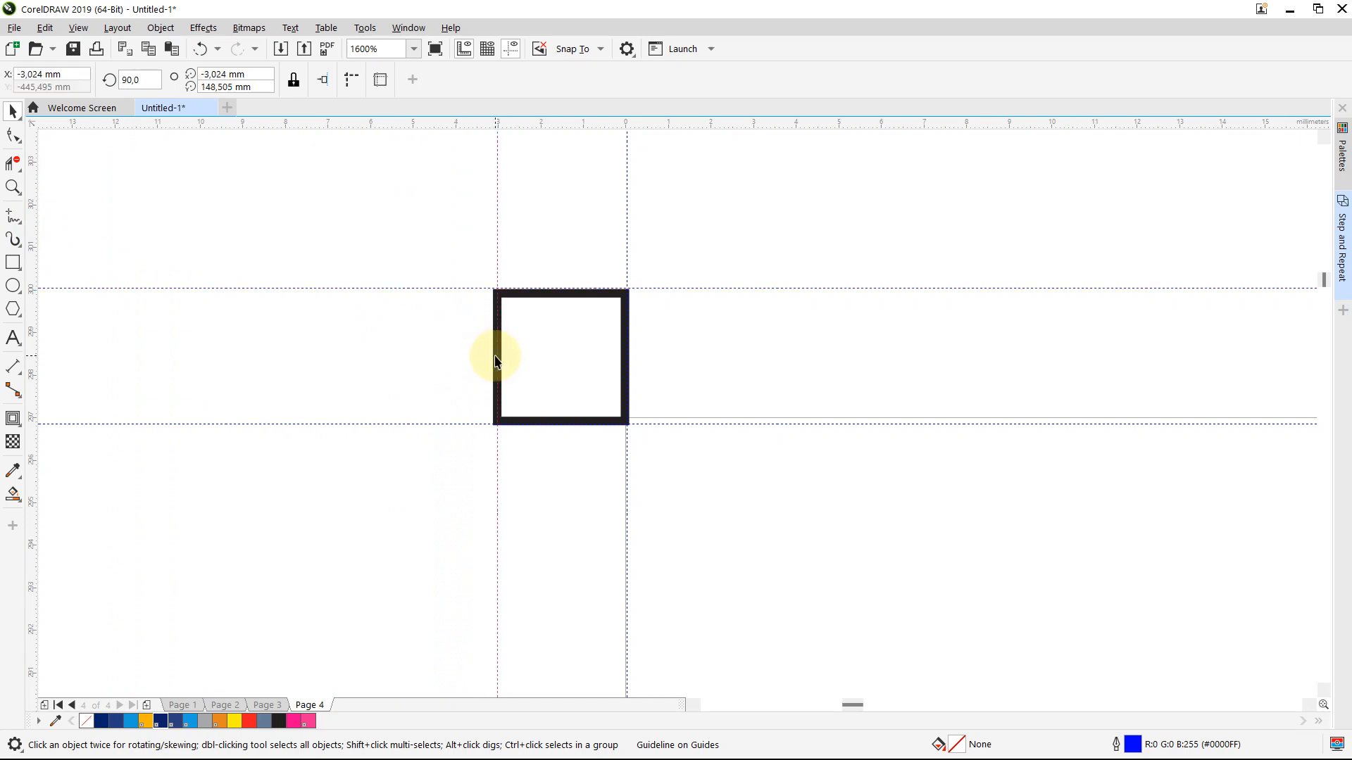
- Move the 3 mm square to just outside the page's bottom-right corner, against the page edges
scroll(496, 360, down, 5)
drag(450, 319, 878, 635)
scroll(630, 454, down, 2)
scroll(878, 635, up, 4)
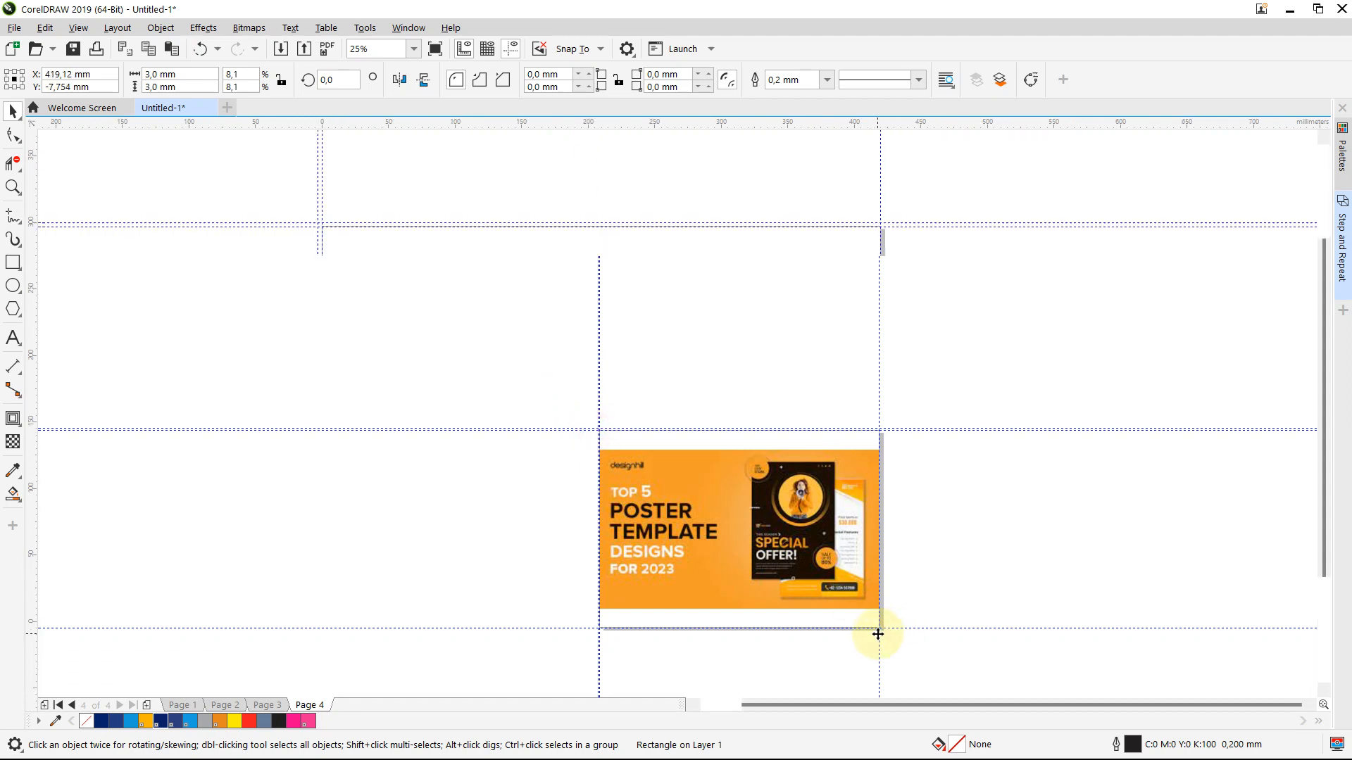
scroll(878, 635, up, 2)
drag(923, 568, 1029, 305)
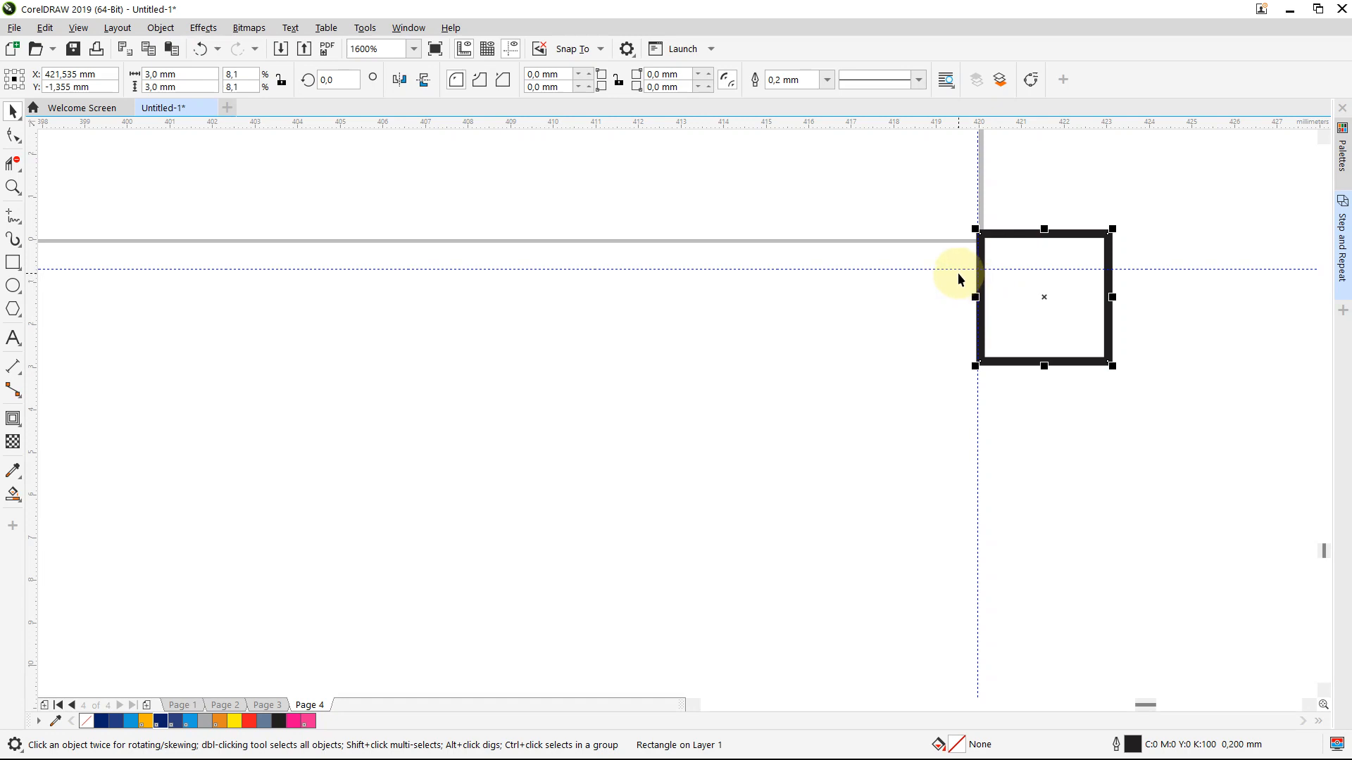
- Align the bottom guideline with the page's bottom edge and add guidelines along the square's bottom and right edges
drag(959, 269, 972, 240)
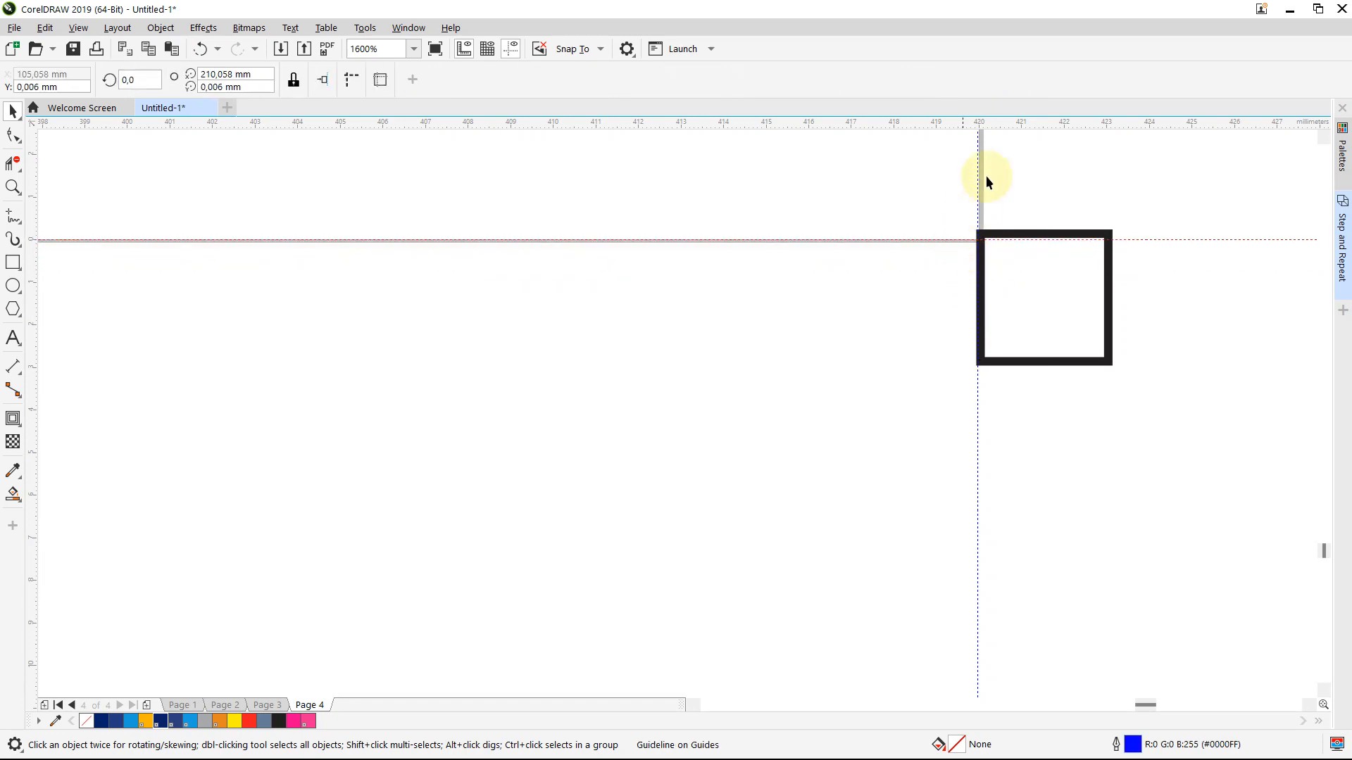
drag(998, 132, 1014, 362)
drag(39, 214, 1111, 304)
click(1068, 293)
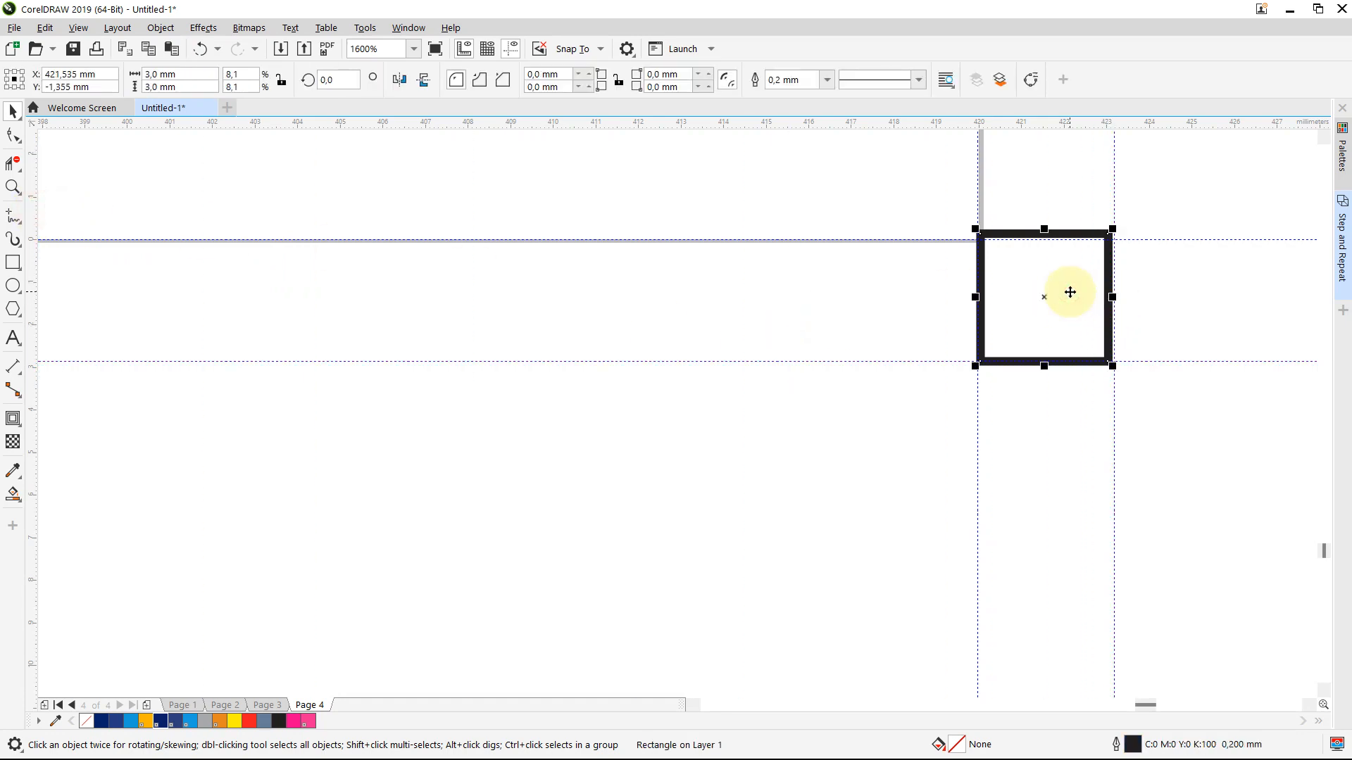
scroll(1068, 293, down, 5)
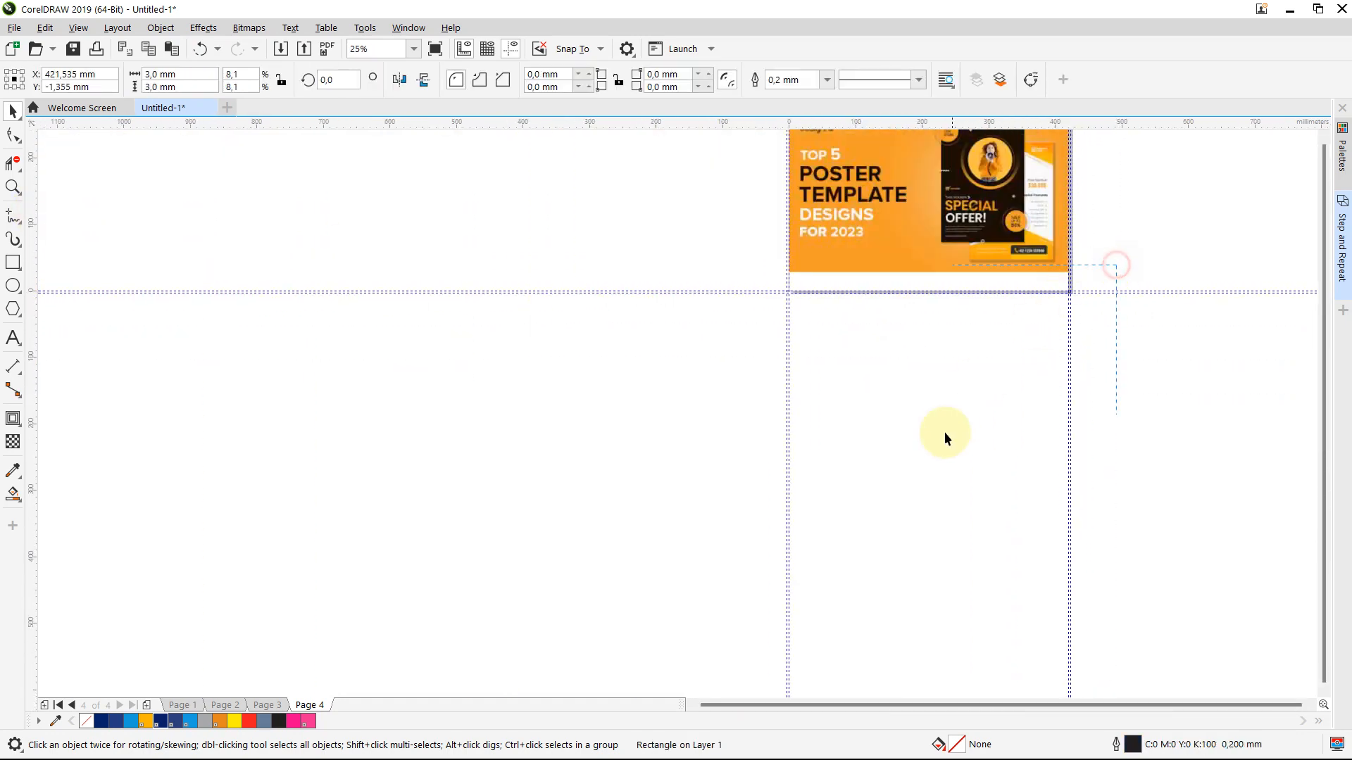
click(945, 437)
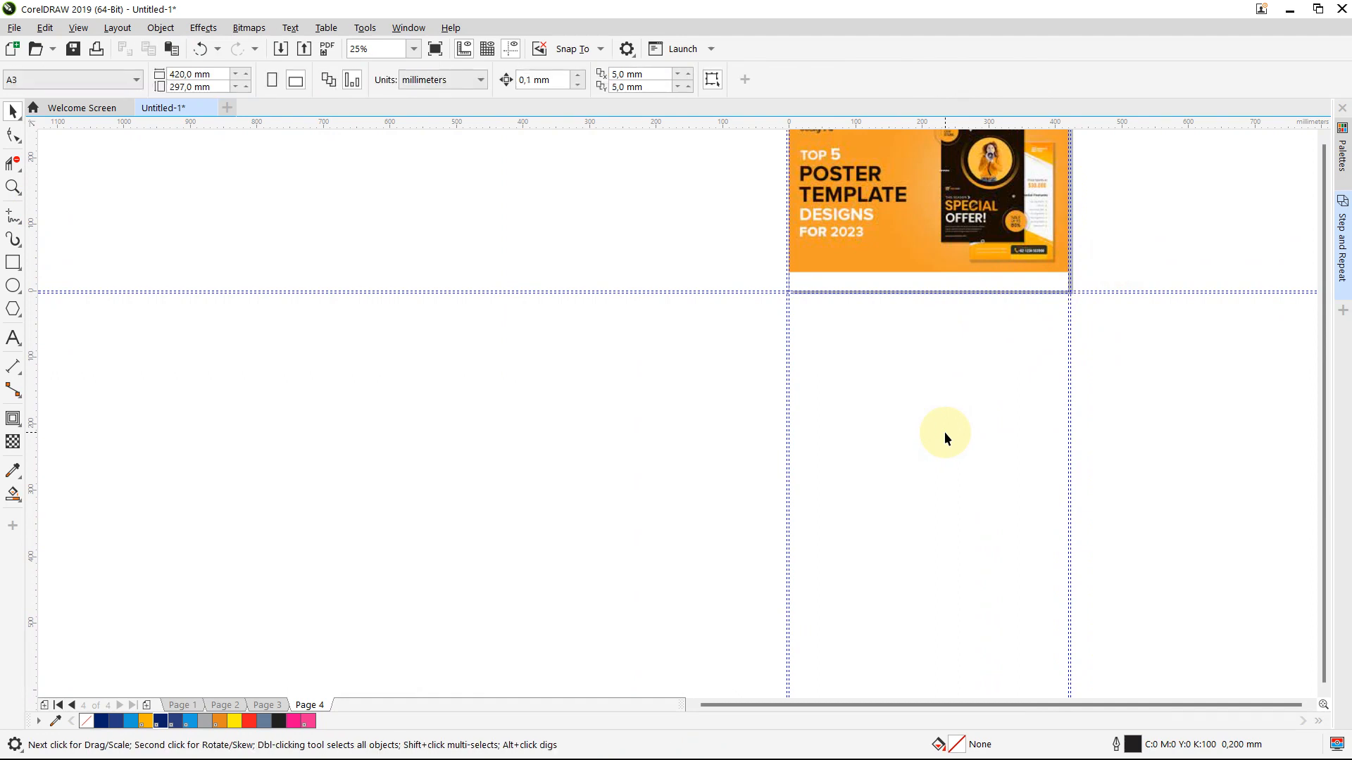
- Draw a trial rectangle about 88 by 120 mm against the page's left edge, and delete it
click(13, 187)
click(922, 197)
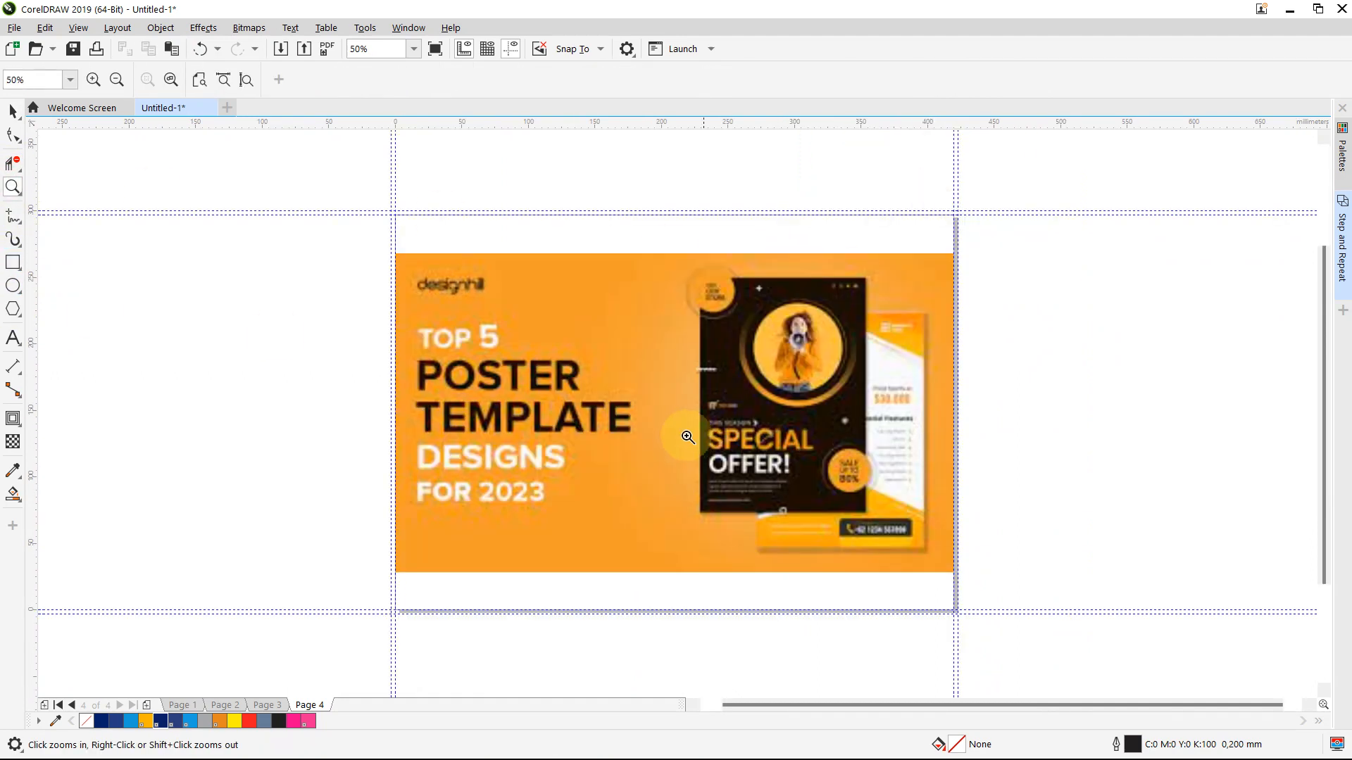
click(12, 111)
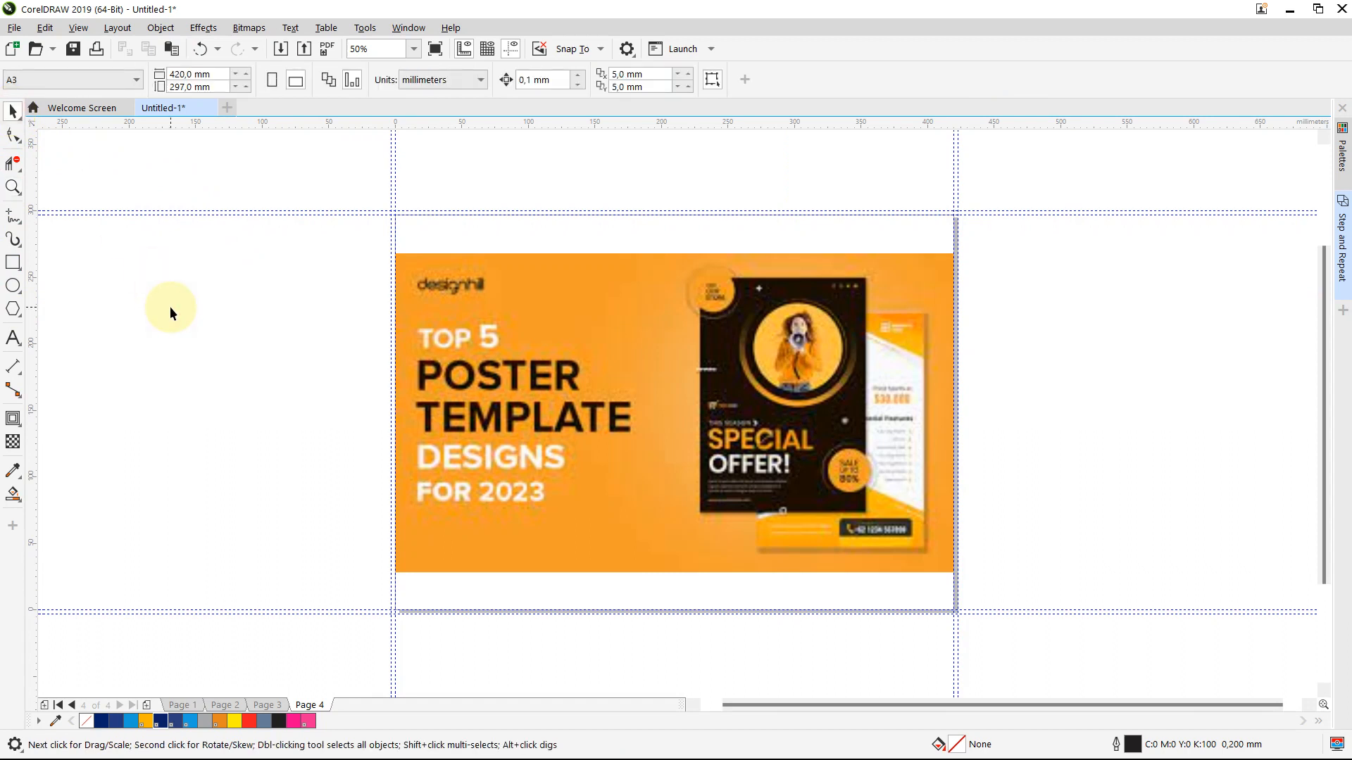
scroll(171, 306, up, 2)
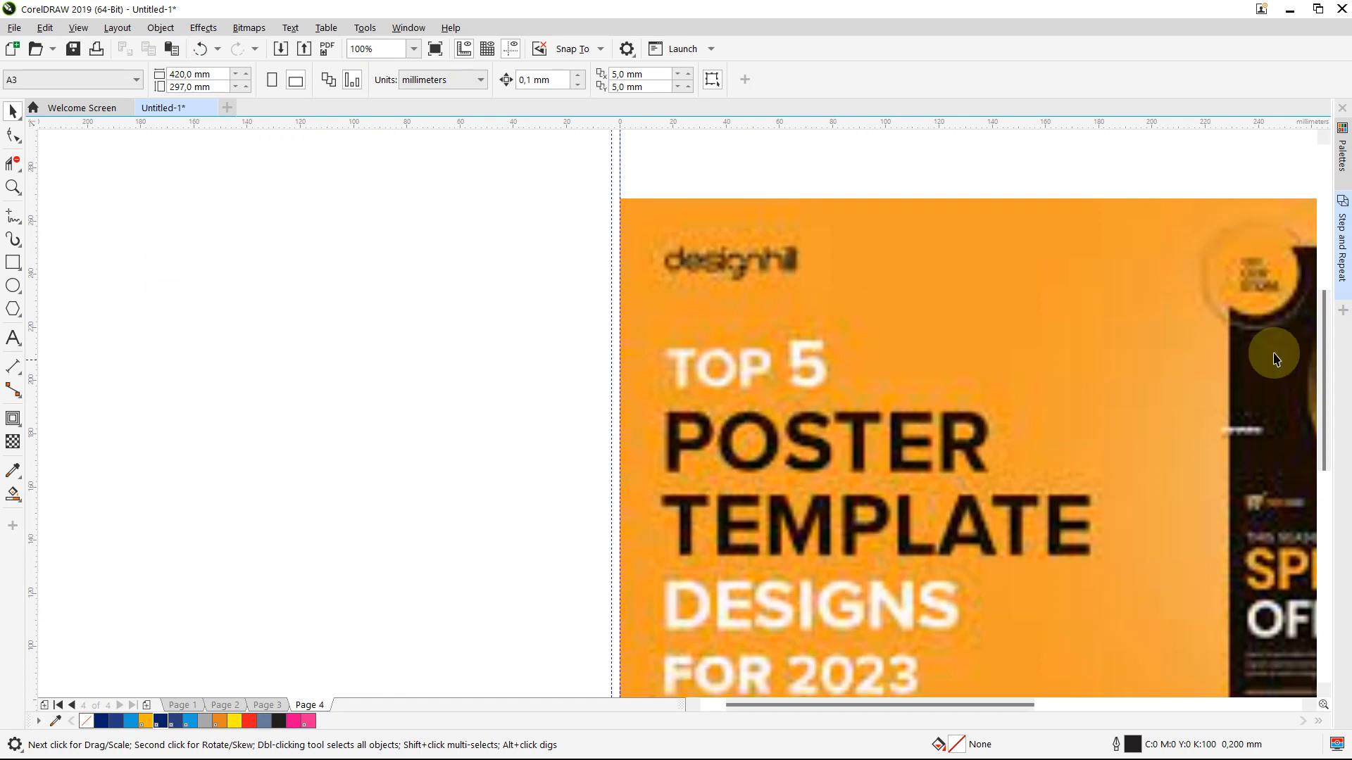
drag(1324, 352, 1326, 338)
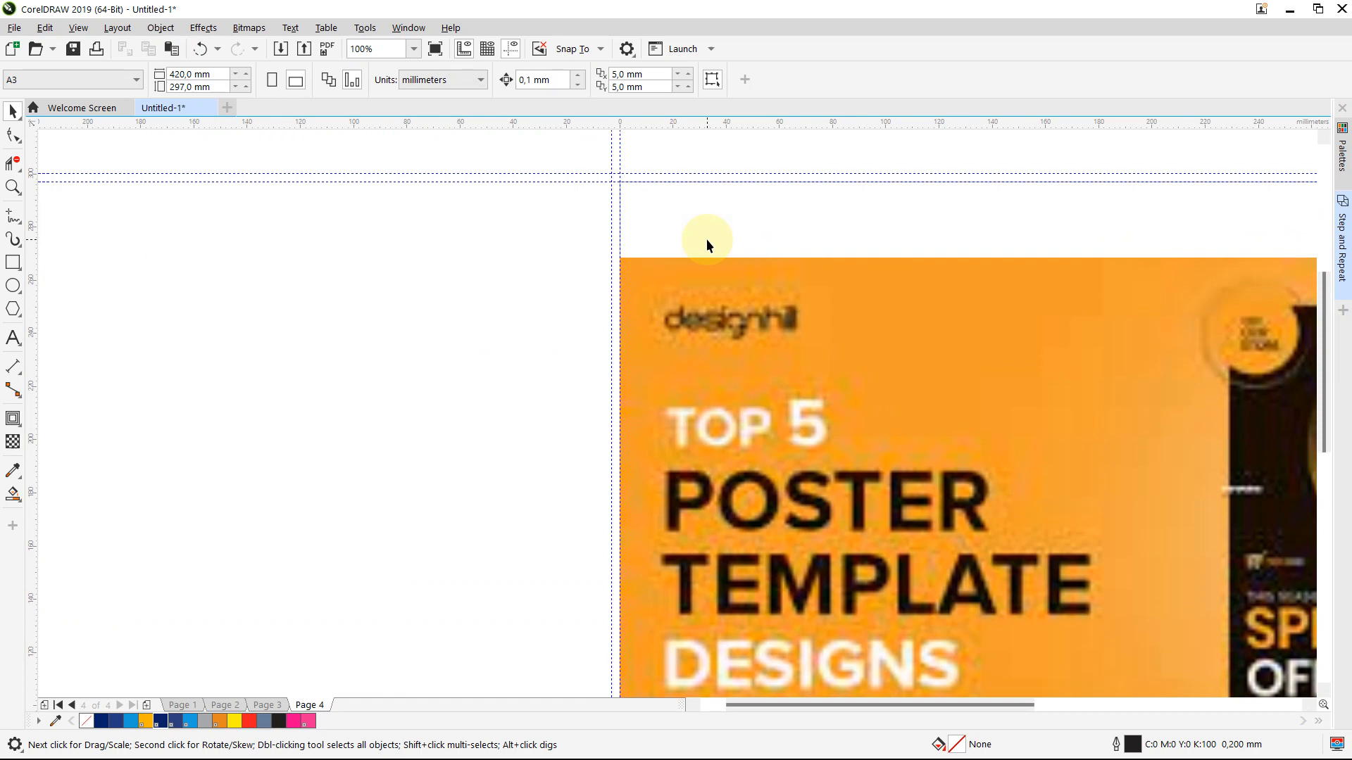
click(13, 262)
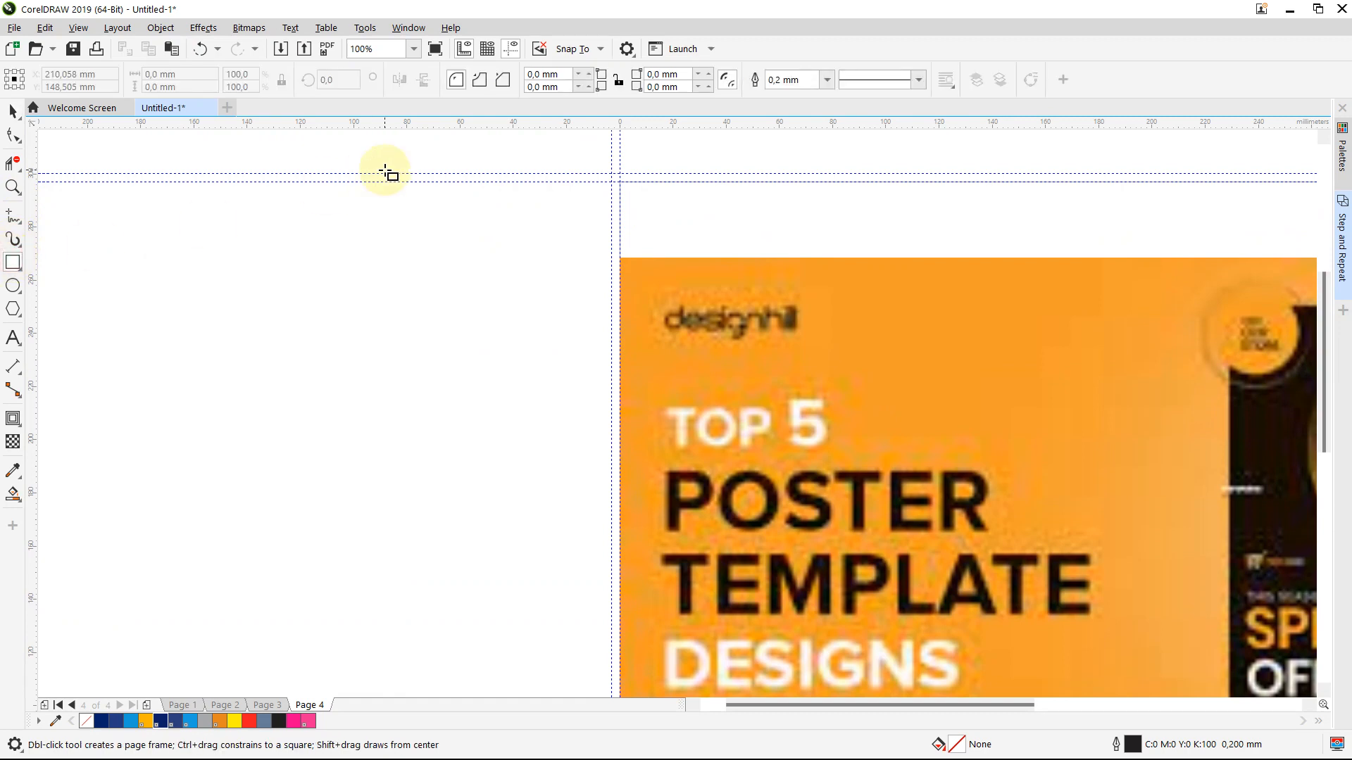
drag(385, 161, 620, 481)
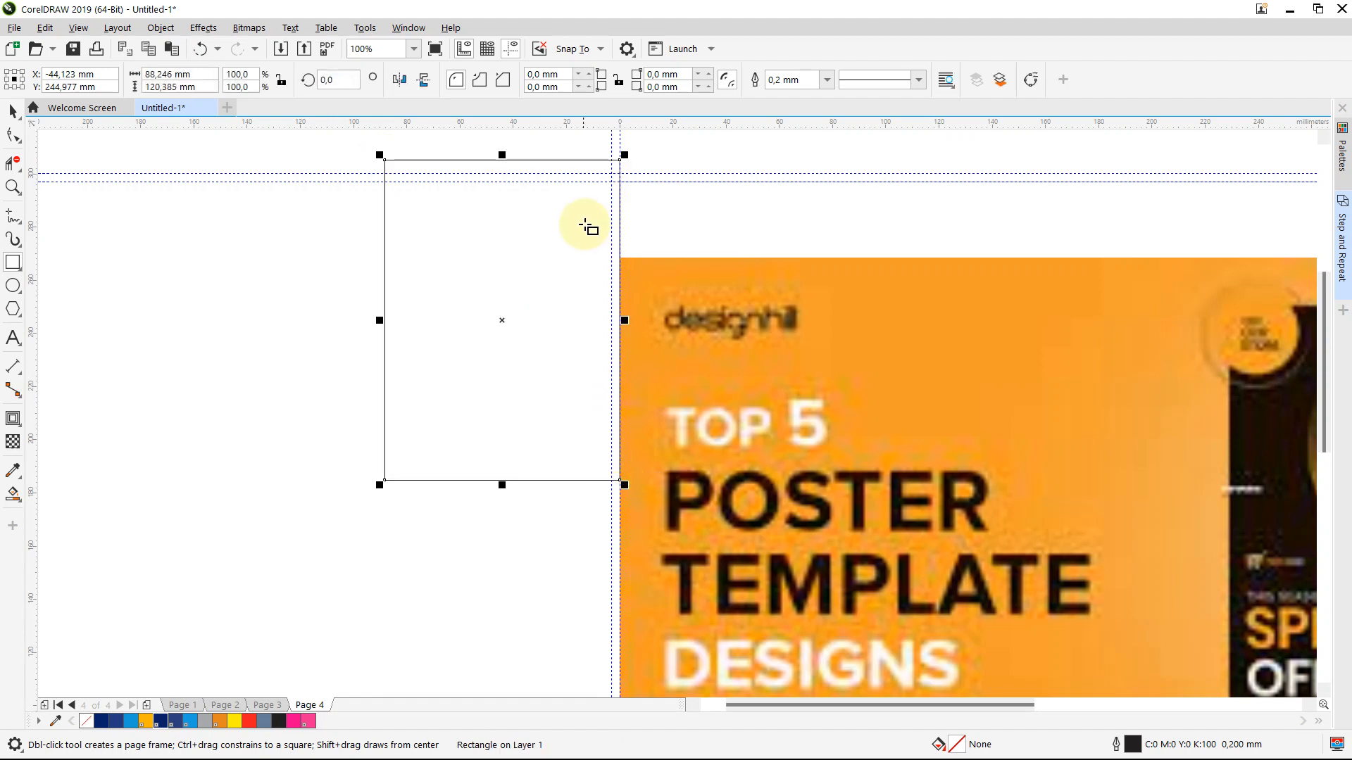
click(12, 111)
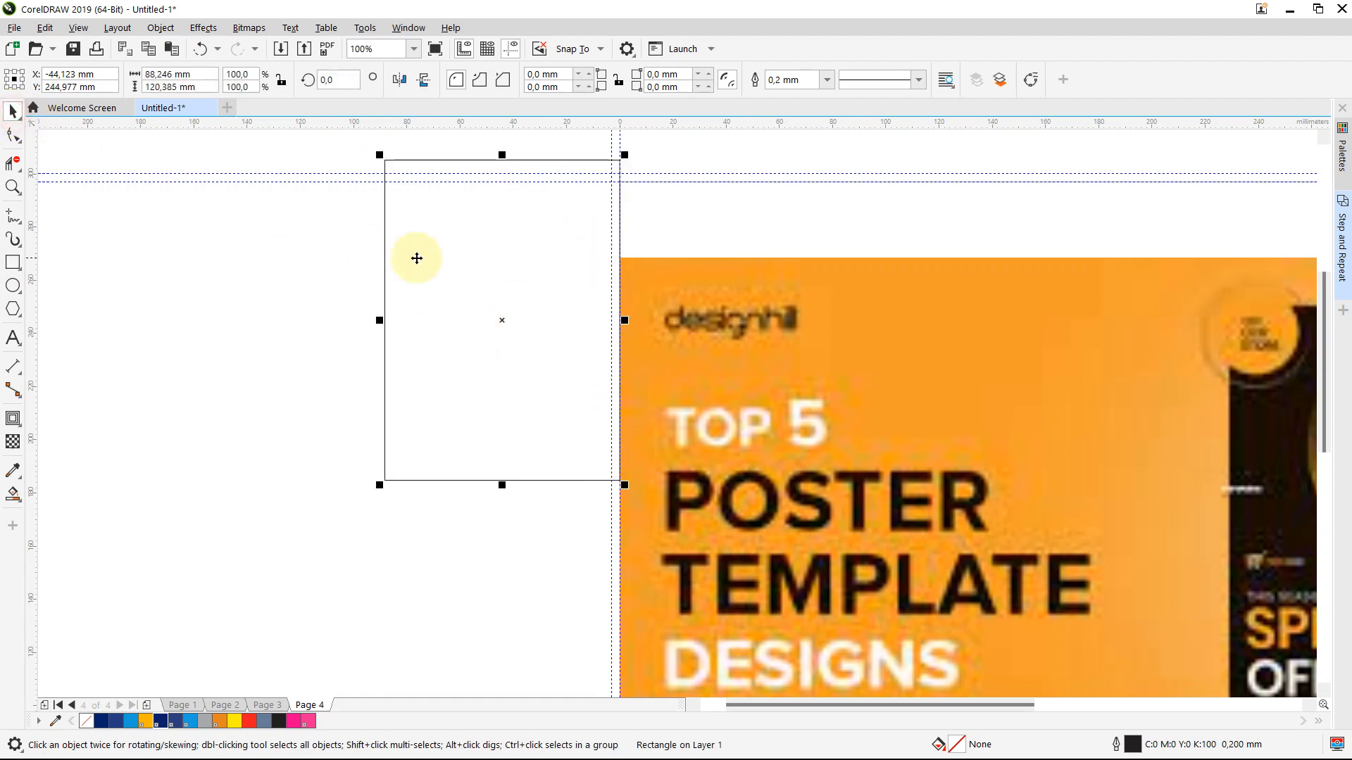
click(416, 258)
key(Delete)
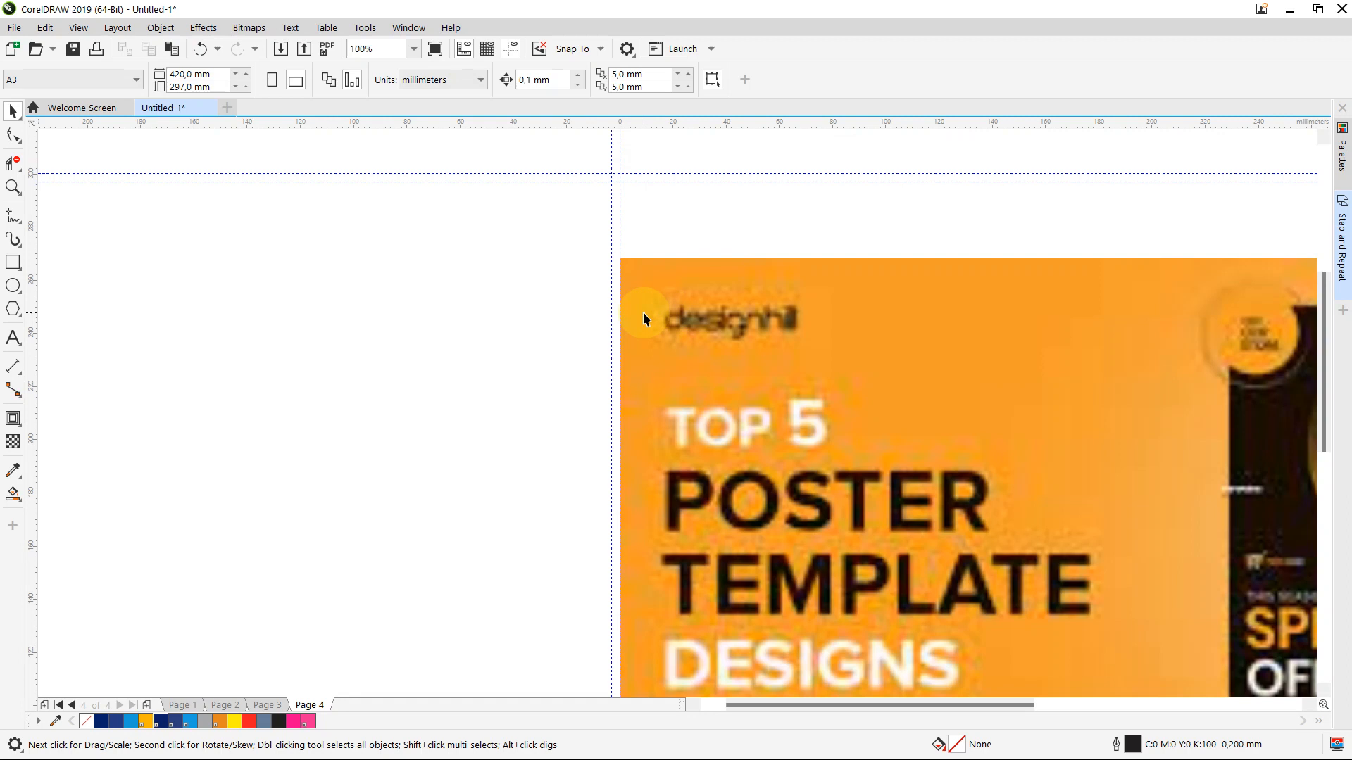
- Draw a rectangle about 19 by 31 mm outside the page's left edge and fill it with dark blue #012169
click(14, 262)
drag(520, 269, 571, 353)
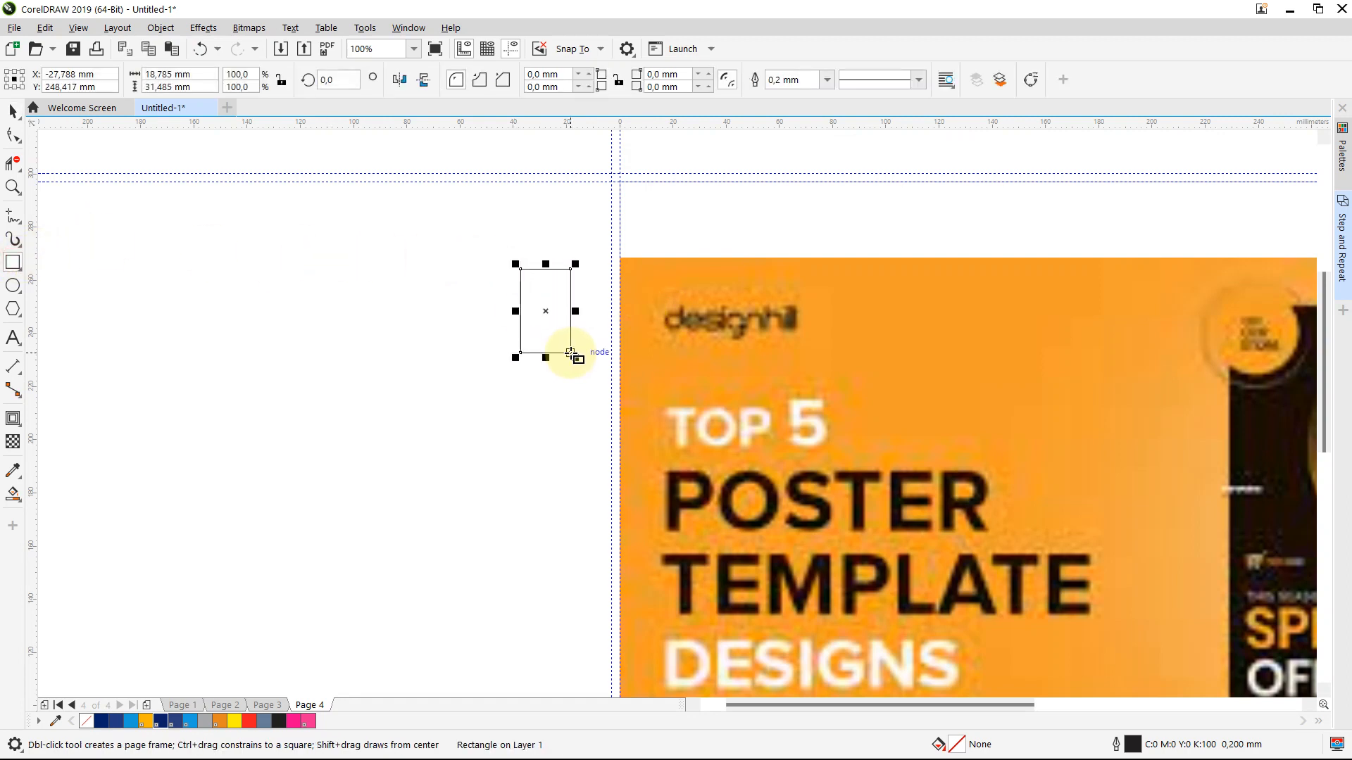
click(13, 111)
key(Escape)
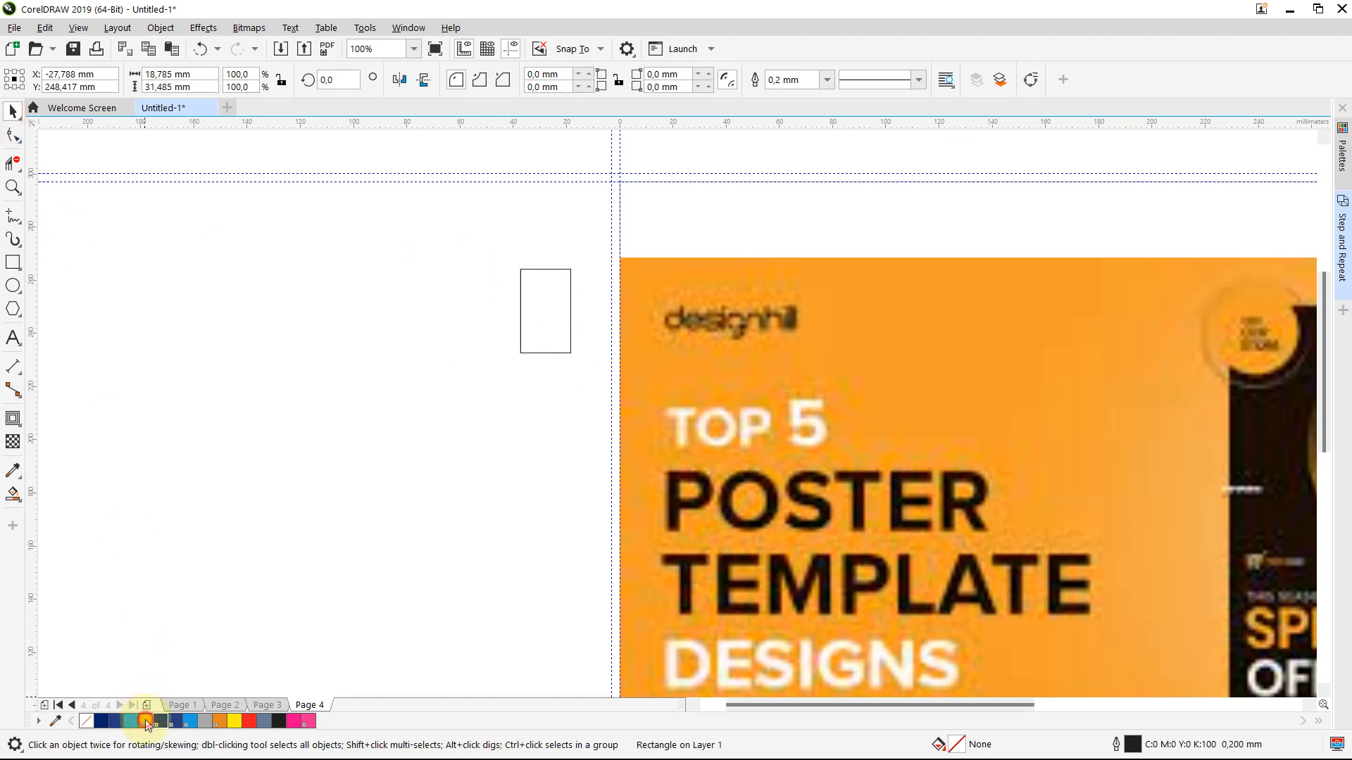
click(146, 723)
click(102, 721)
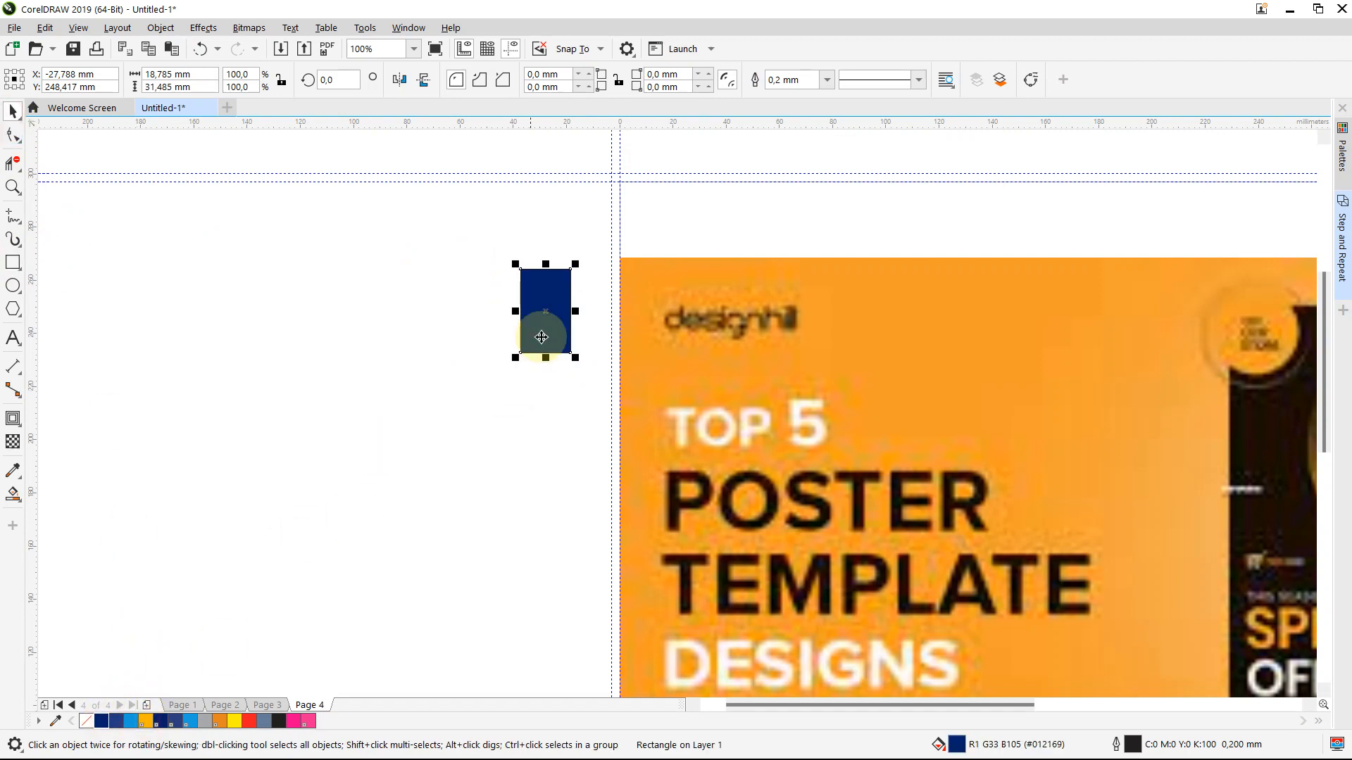
- Place the dark blue rectangle inside the page's left edge and move the poster image against the rectangle's right side
drag(541, 337, 644, 336)
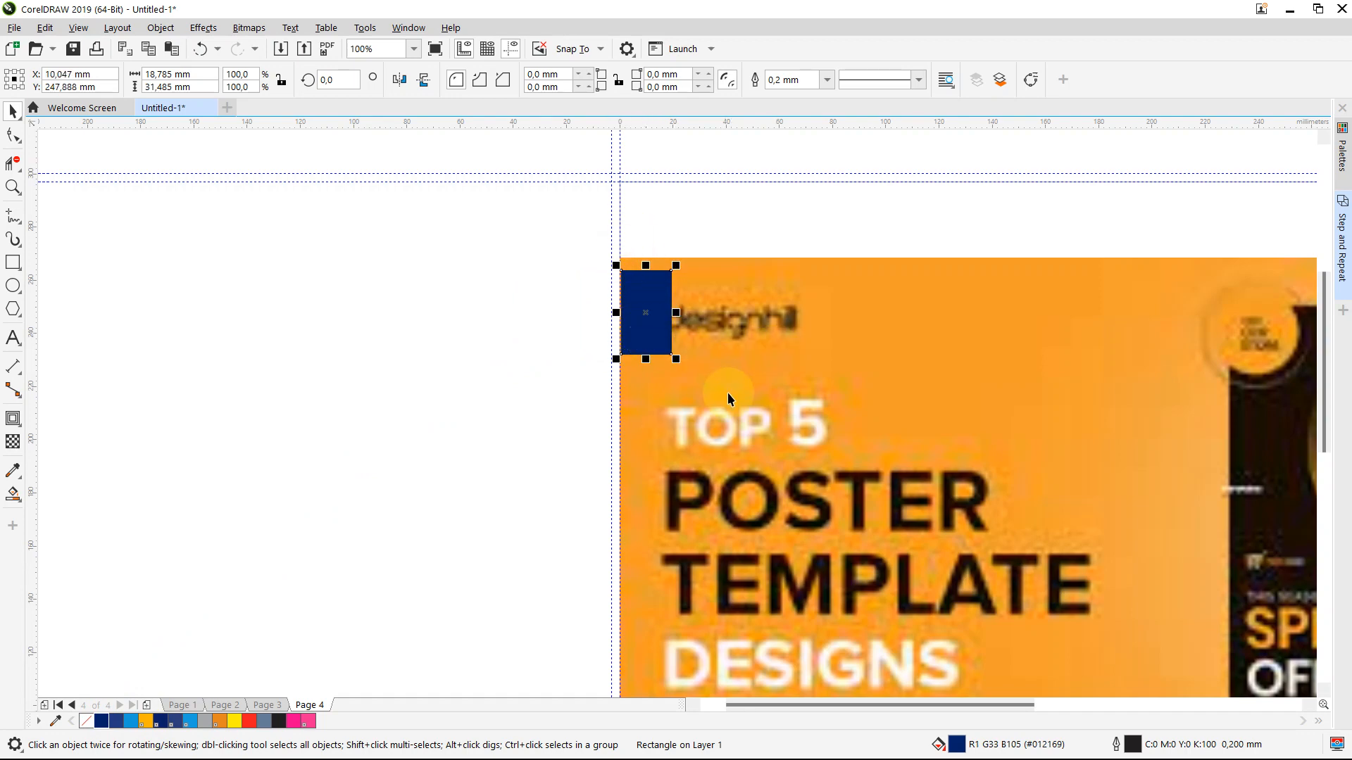
drag(733, 396, 792, 400)
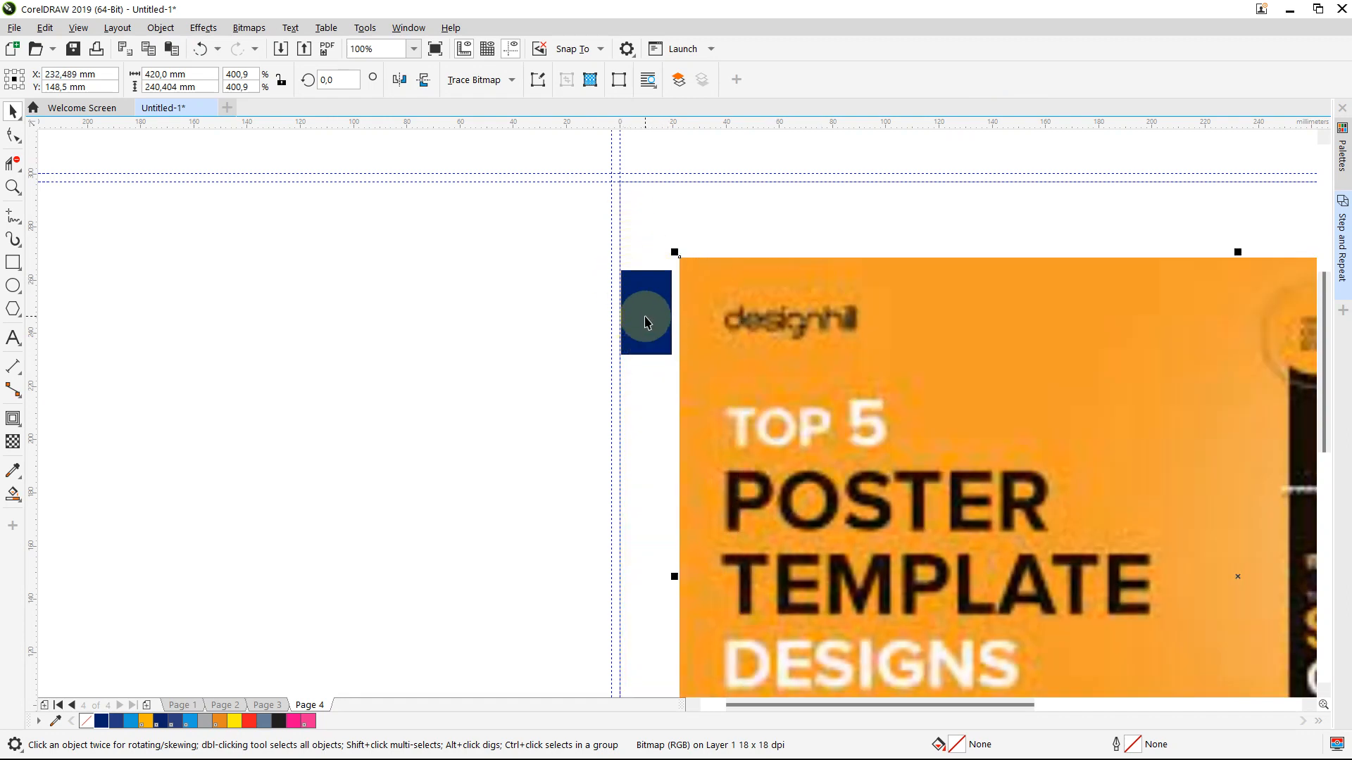
drag(752, 342, 741, 340)
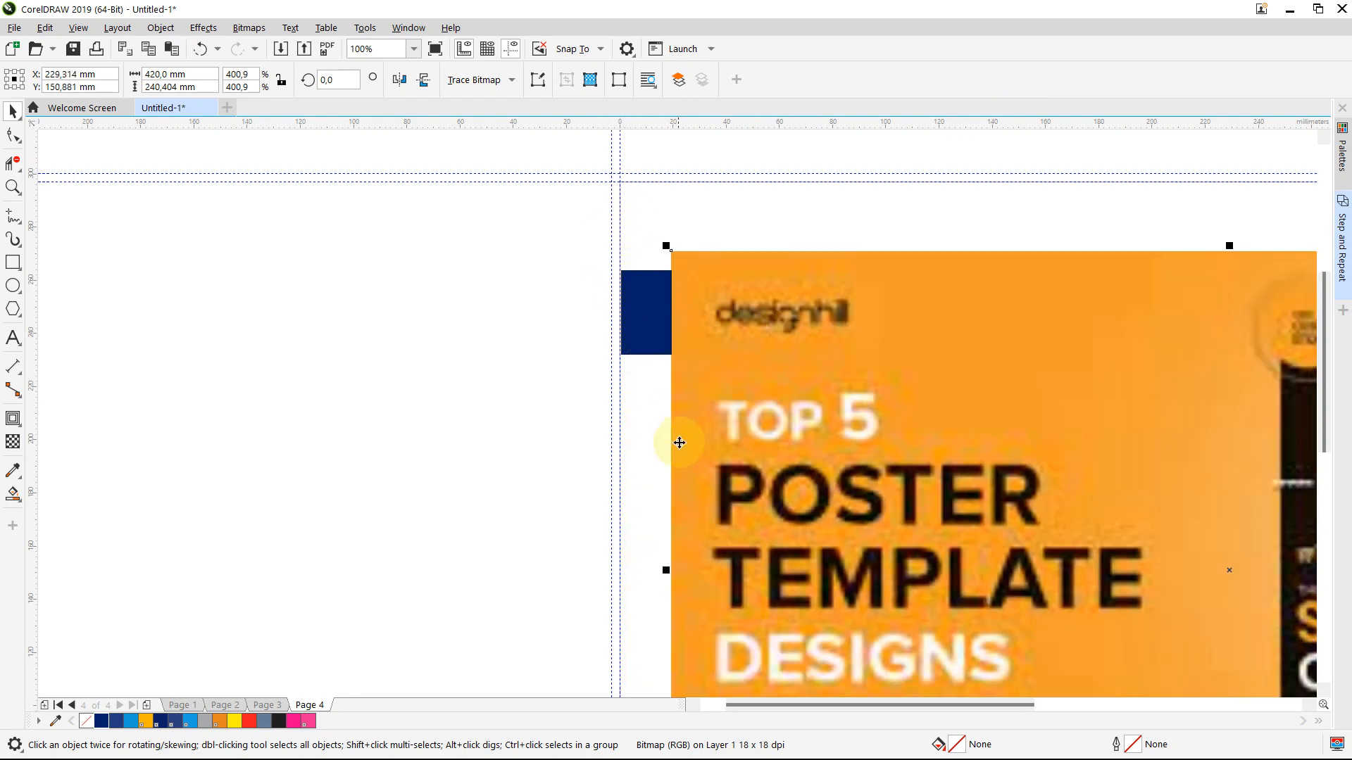
- Move the blue rectangle off the page and shift the poster image, and undo the trial moves
click(635, 307)
drag(635, 307, 439, 318)
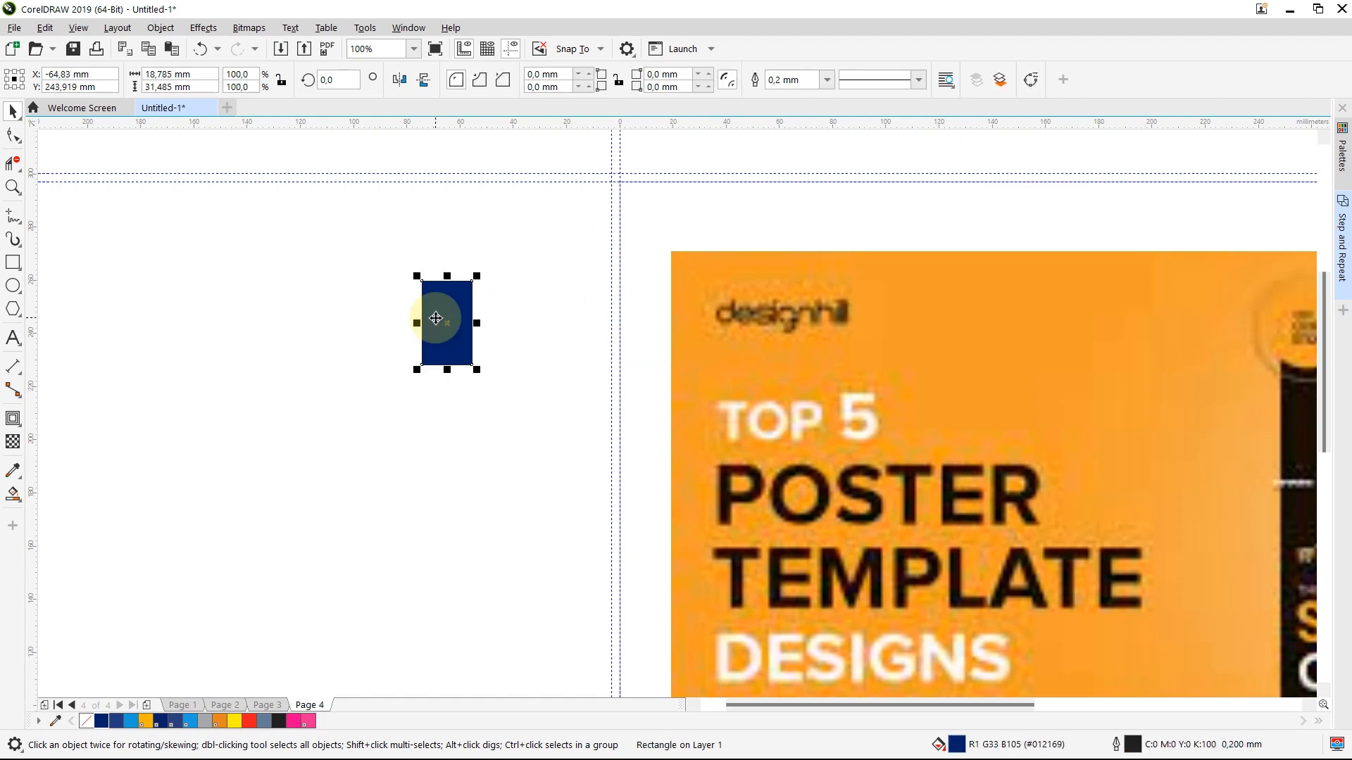
scroll(438, 319, down, 2)
drag(784, 420, 772, 394)
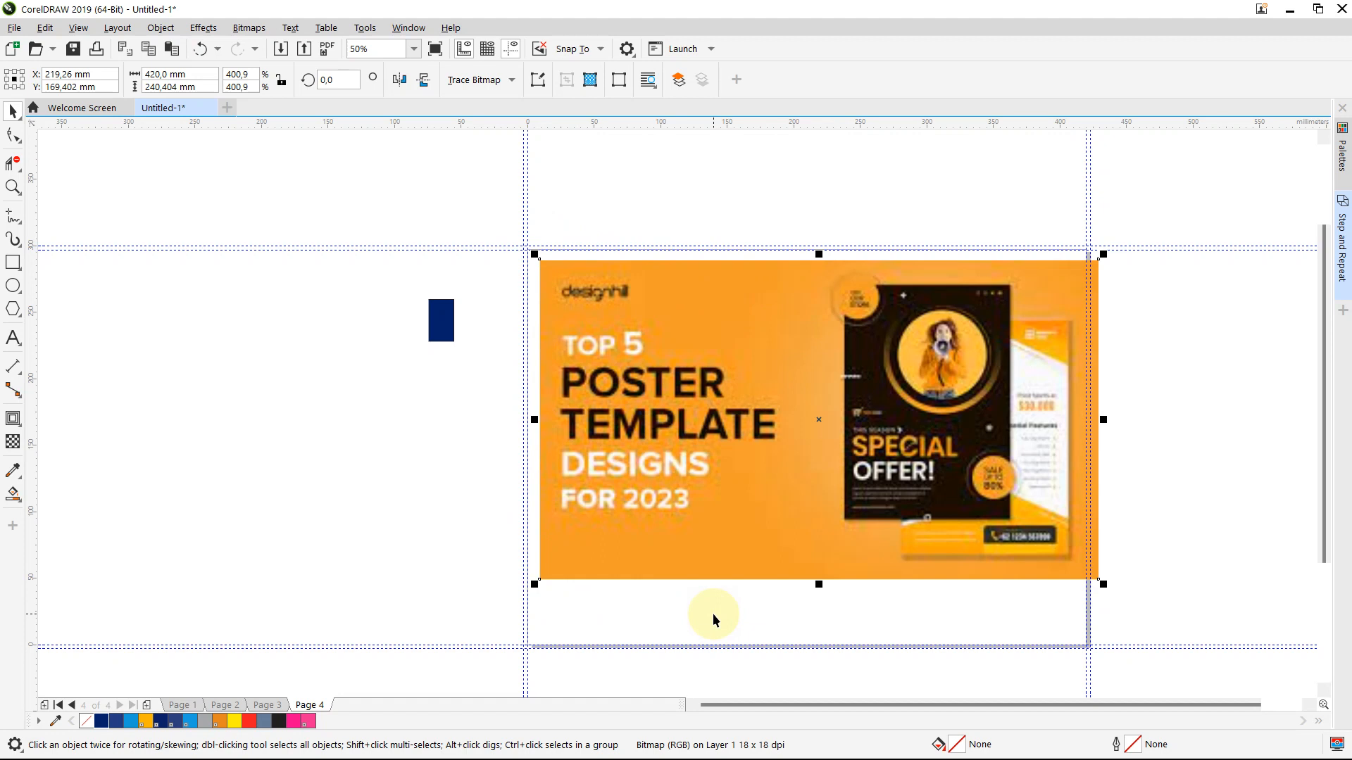
key(ctrl+z)
key(ctrl+z)
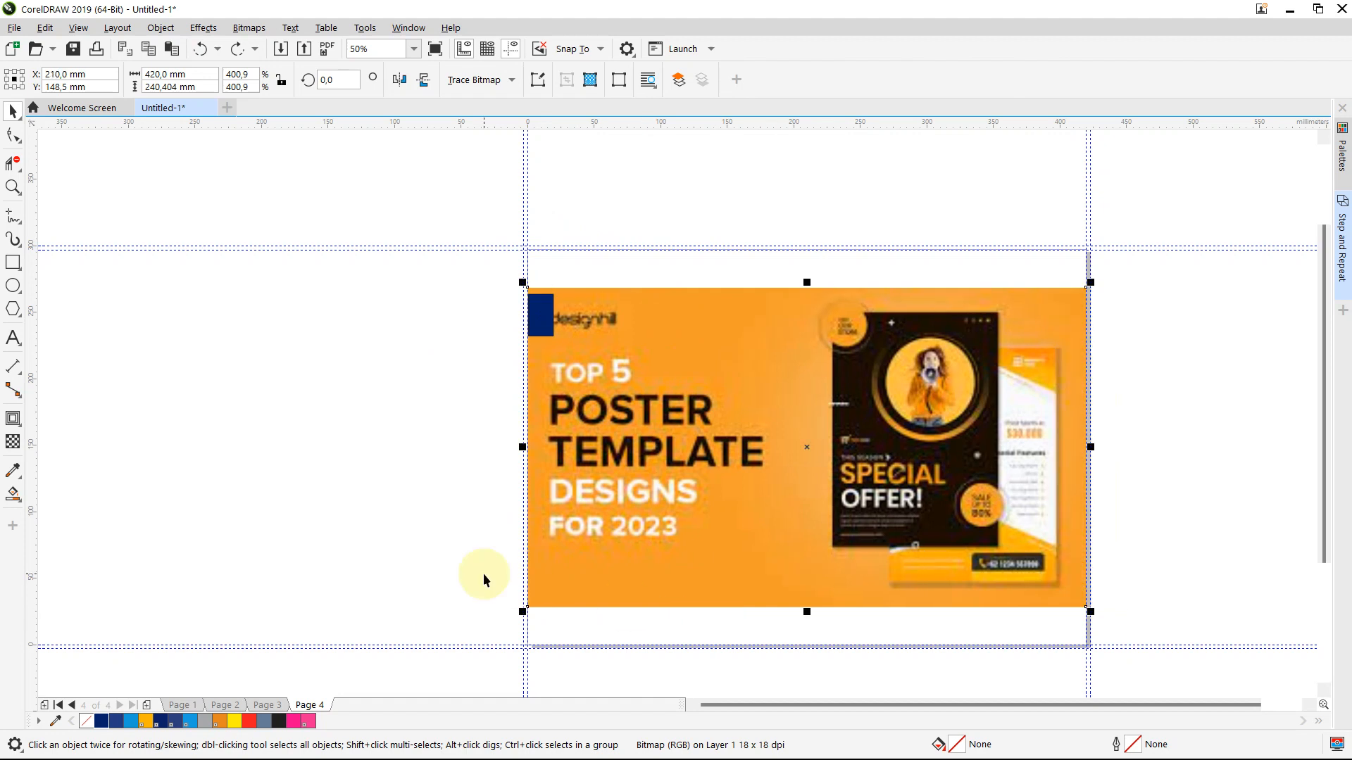
- Move the blue rectangle just outside the left bleed guideline and shift the poster image slightly past the page's left edge
click(483, 574)
drag(536, 305, 505, 310)
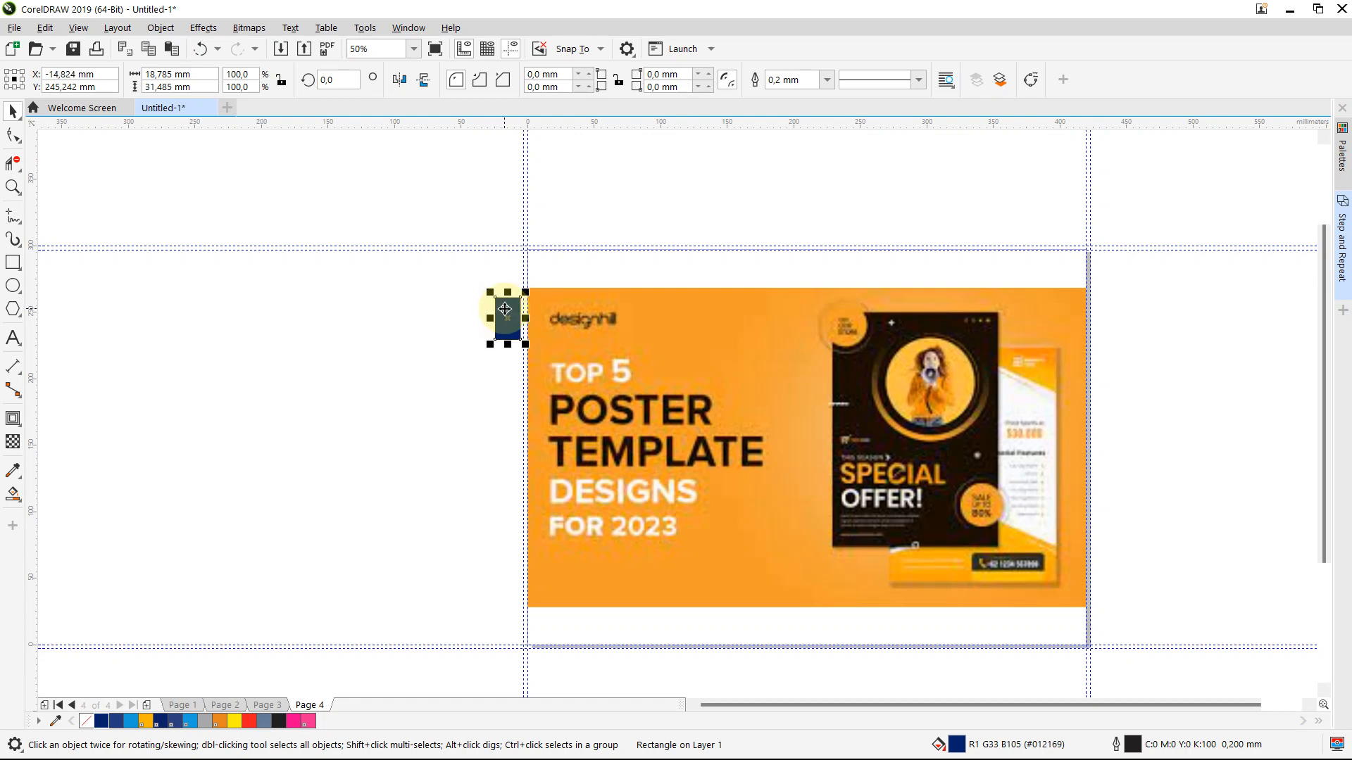
scroll(505, 309, up, 2)
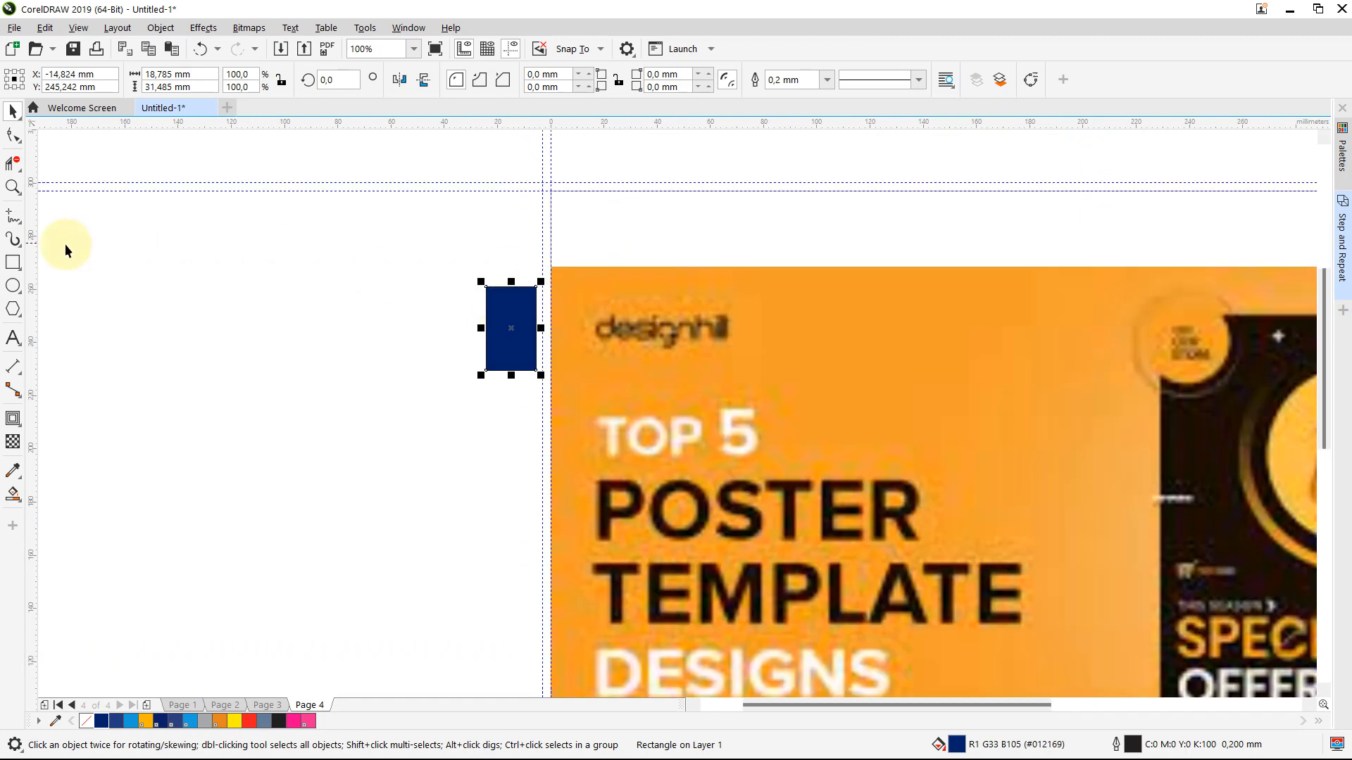
click(14, 262)
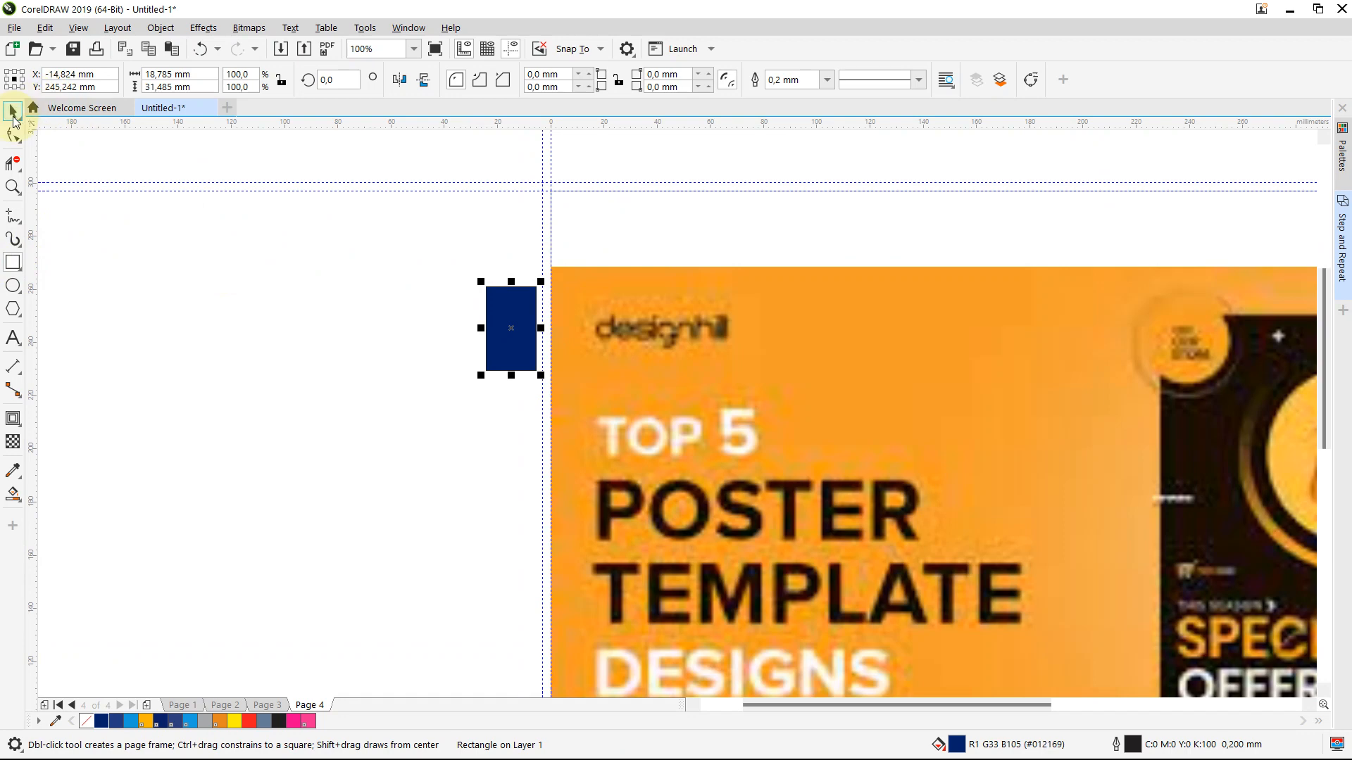
click(14, 116)
drag(793, 319, 774, 314)
click(175, 235)
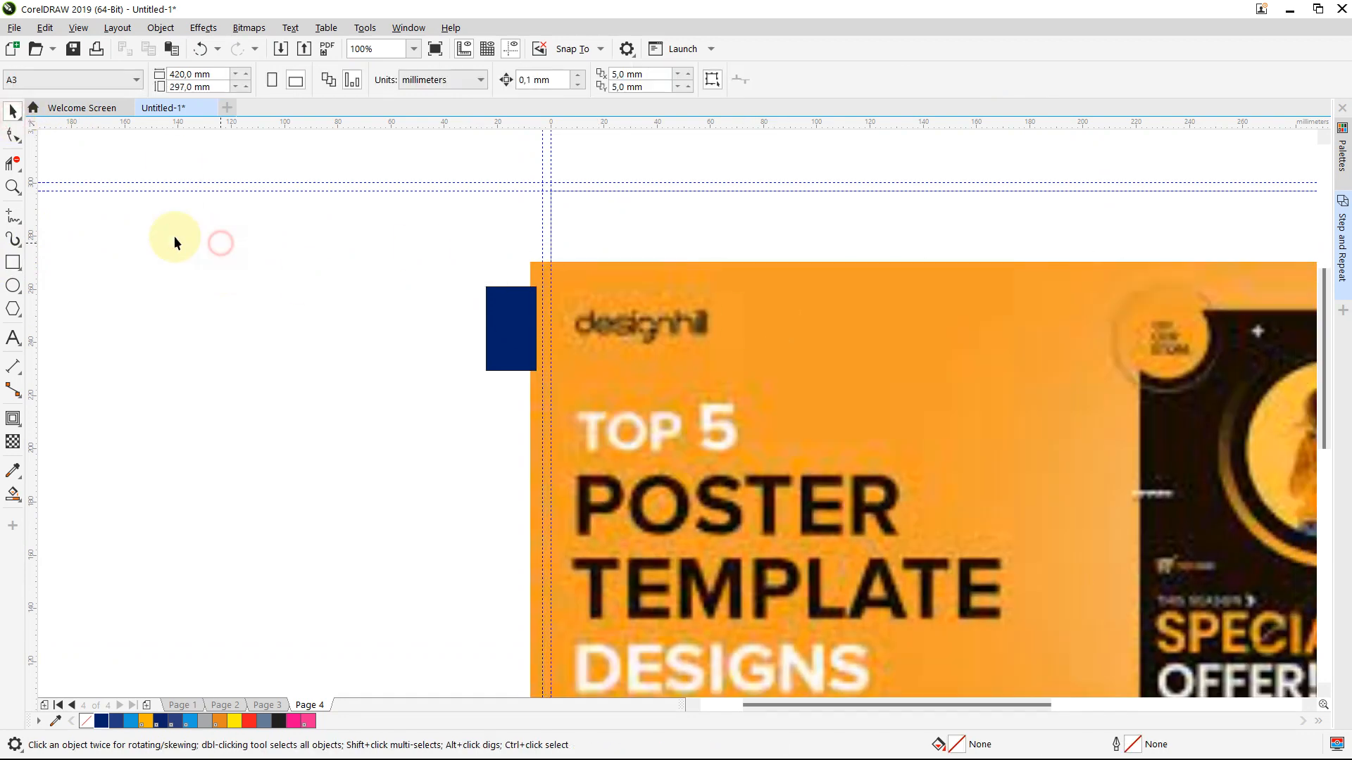
- Draw a trial 40% Black rectangle about 90 by 168 mm over the poster's overhang at the page's left edge, and delete it
click(13, 262)
drag(312, 161, 550, 607)
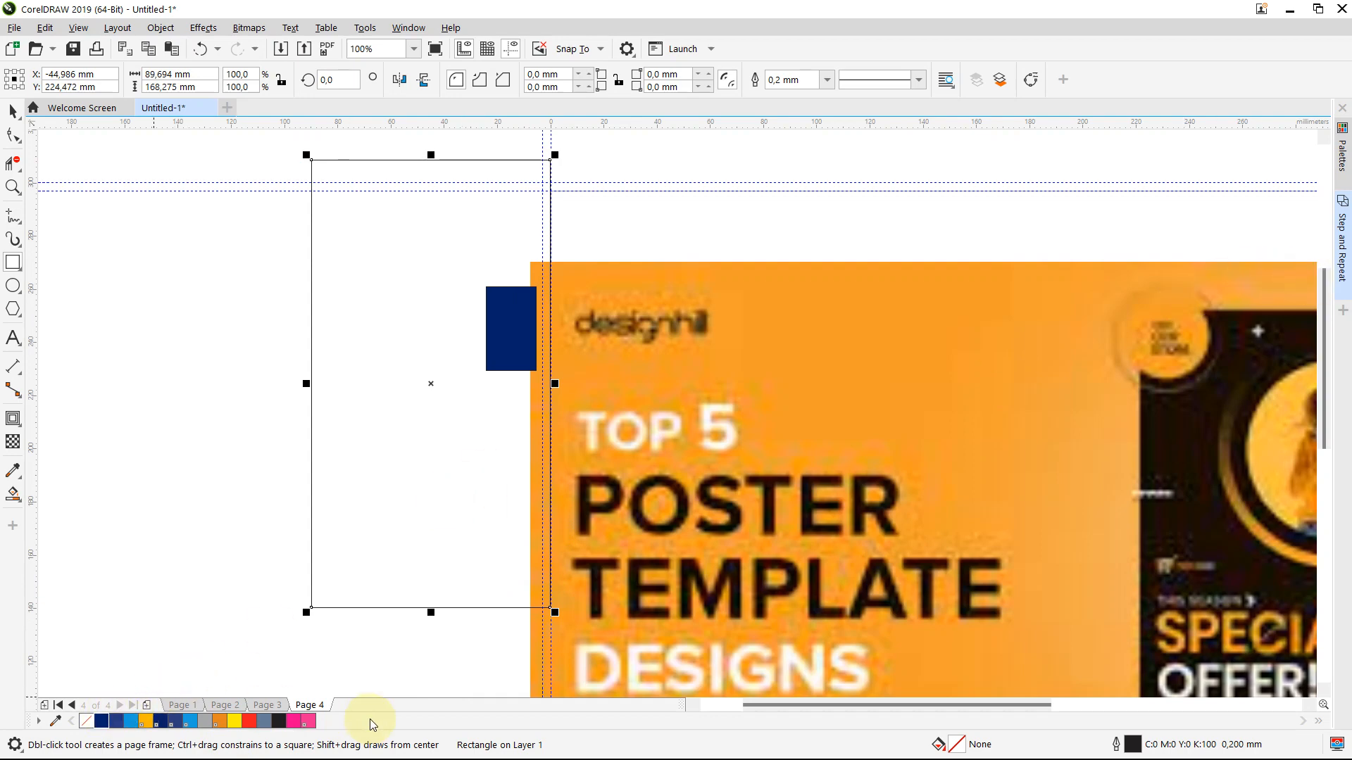
click(194, 720)
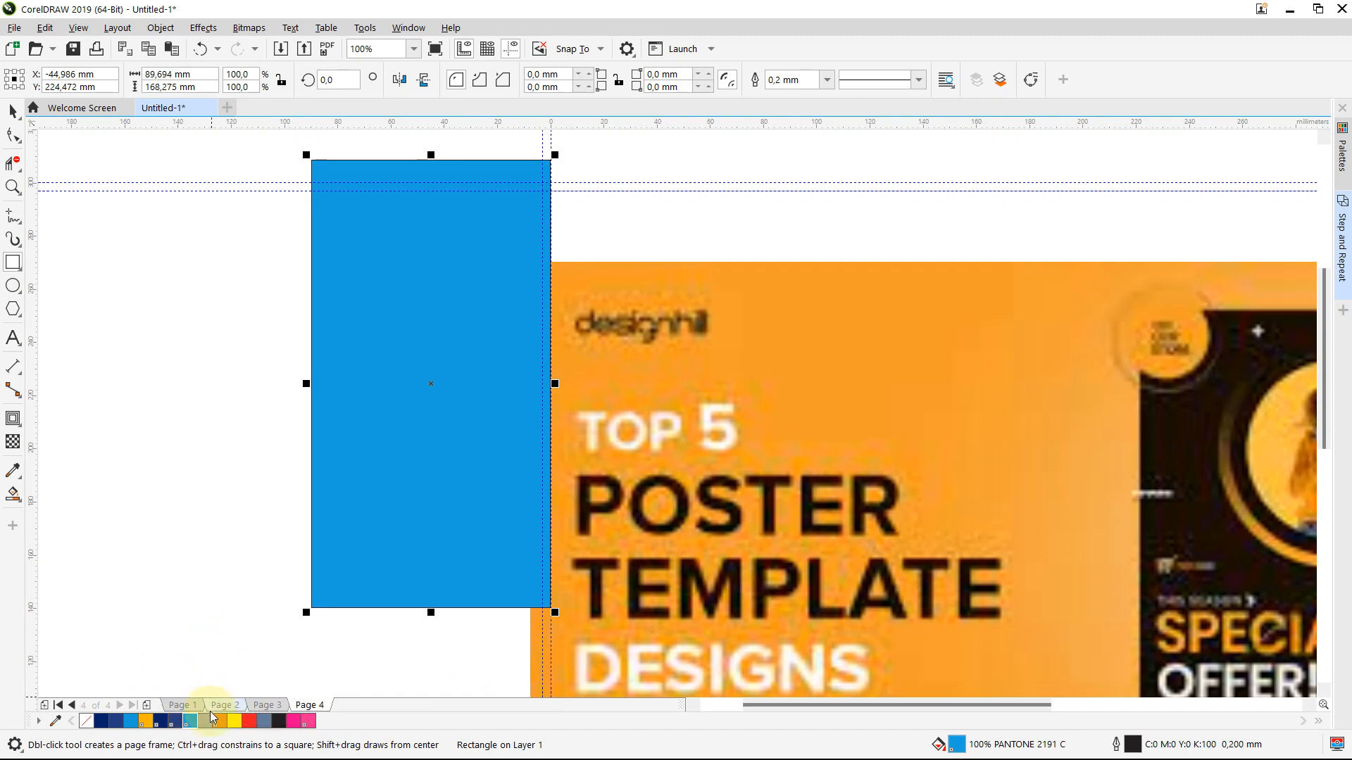
click(205, 721)
click(12, 111)
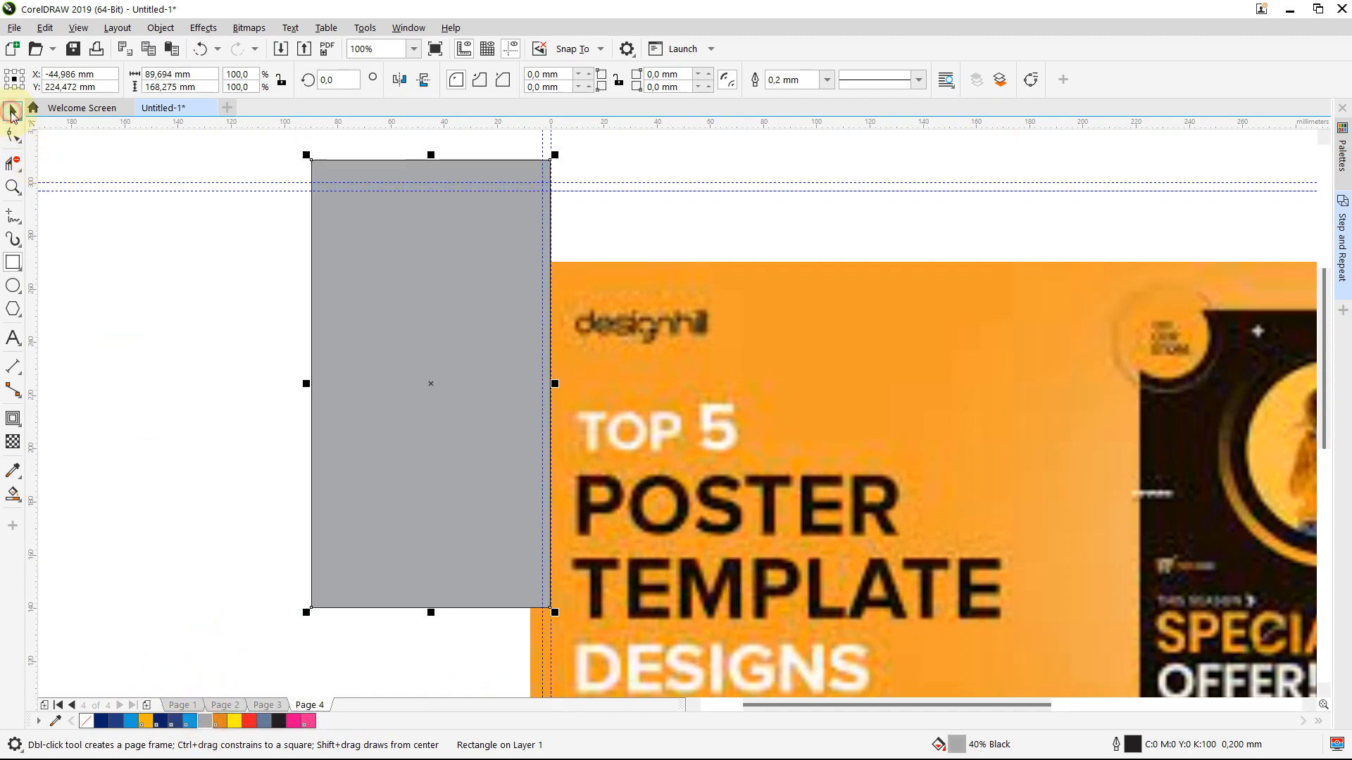
click(119, 300)
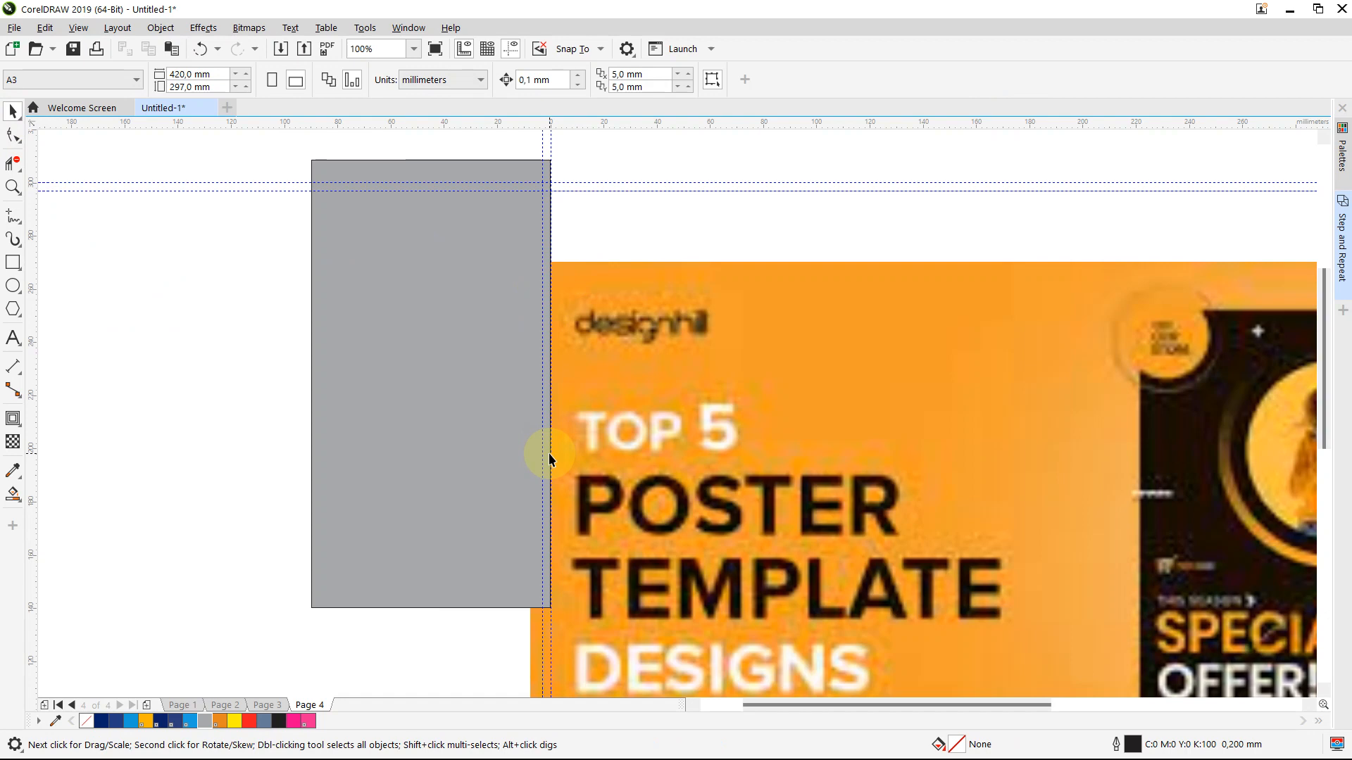
click(438, 441)
key(Delete)
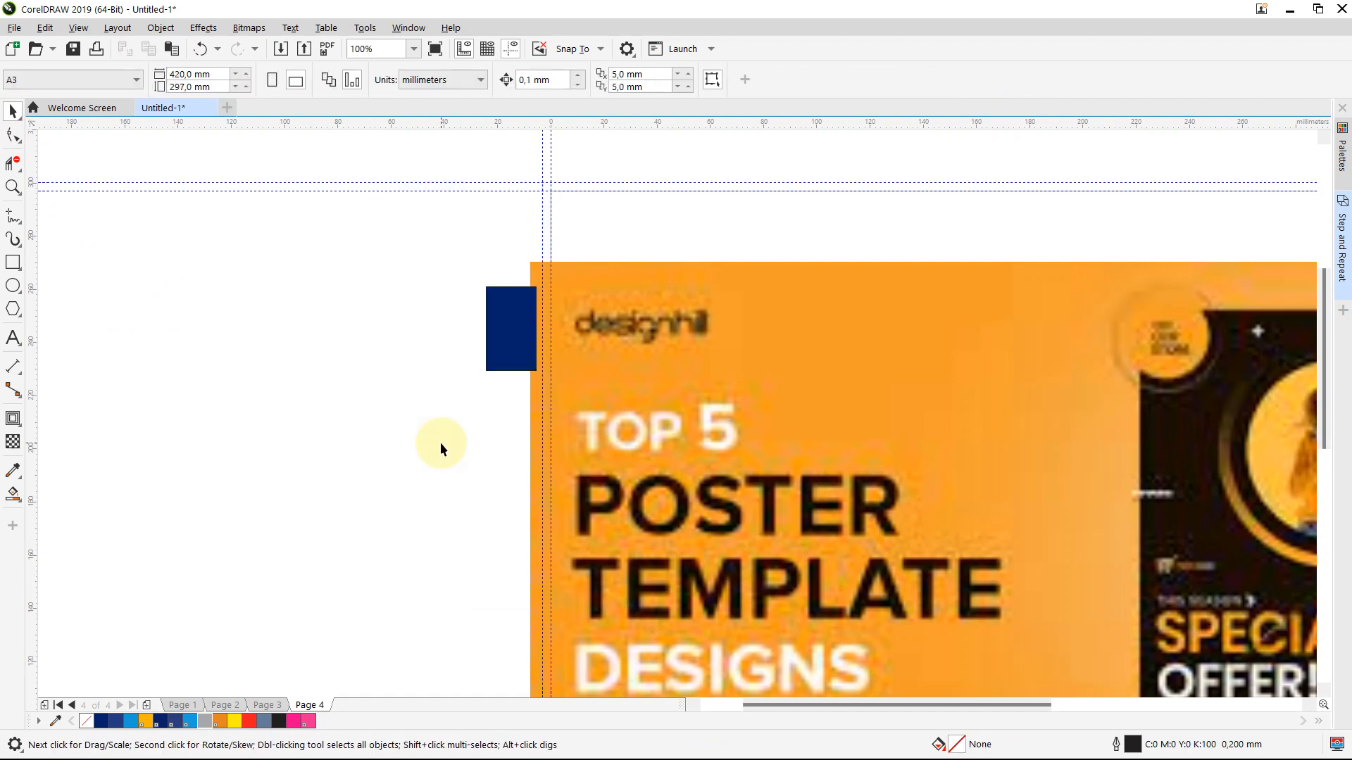
- Center the poster image on the page and delete the dark blue rectangle beside it
scroll(440, 443, up, 1)
scroll(440, 442, down, 2)
click(706, 504)
key(p)
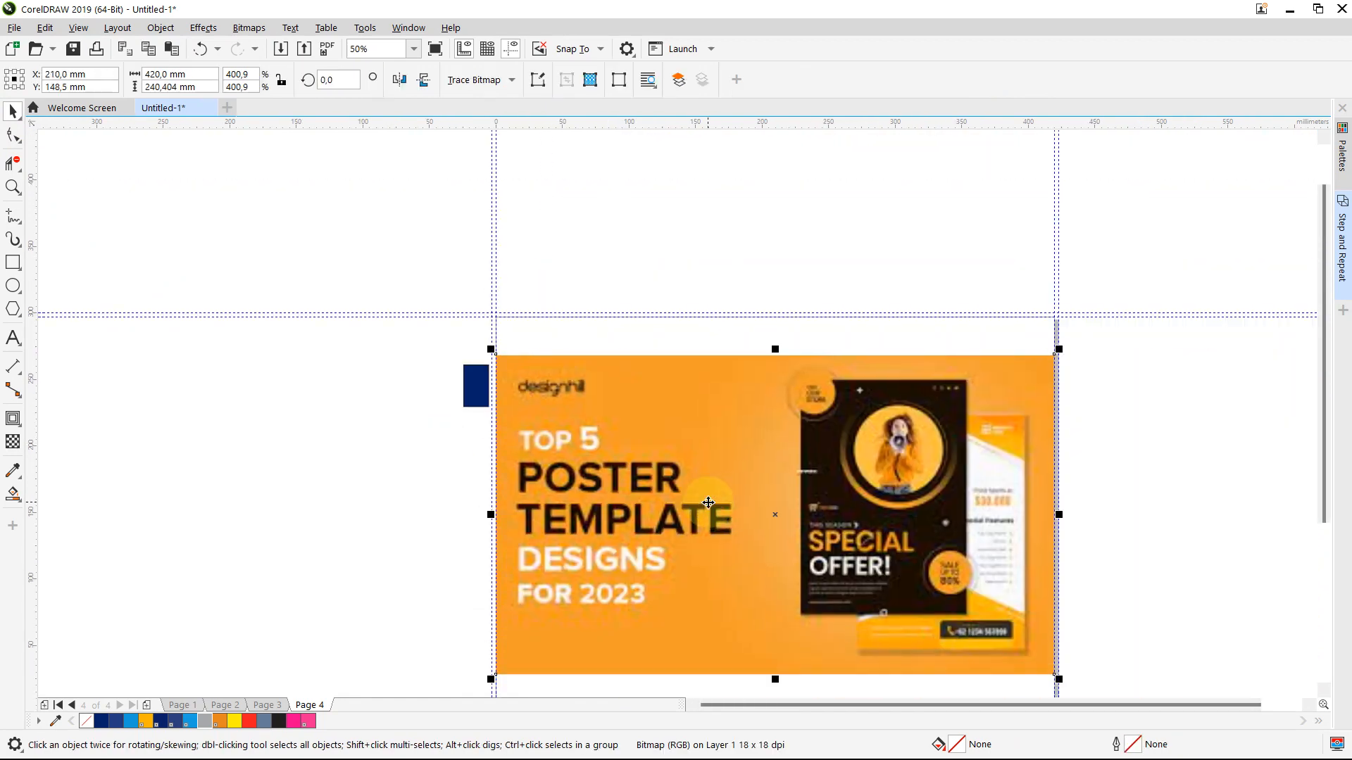
drag(423, 262, 545, 497)
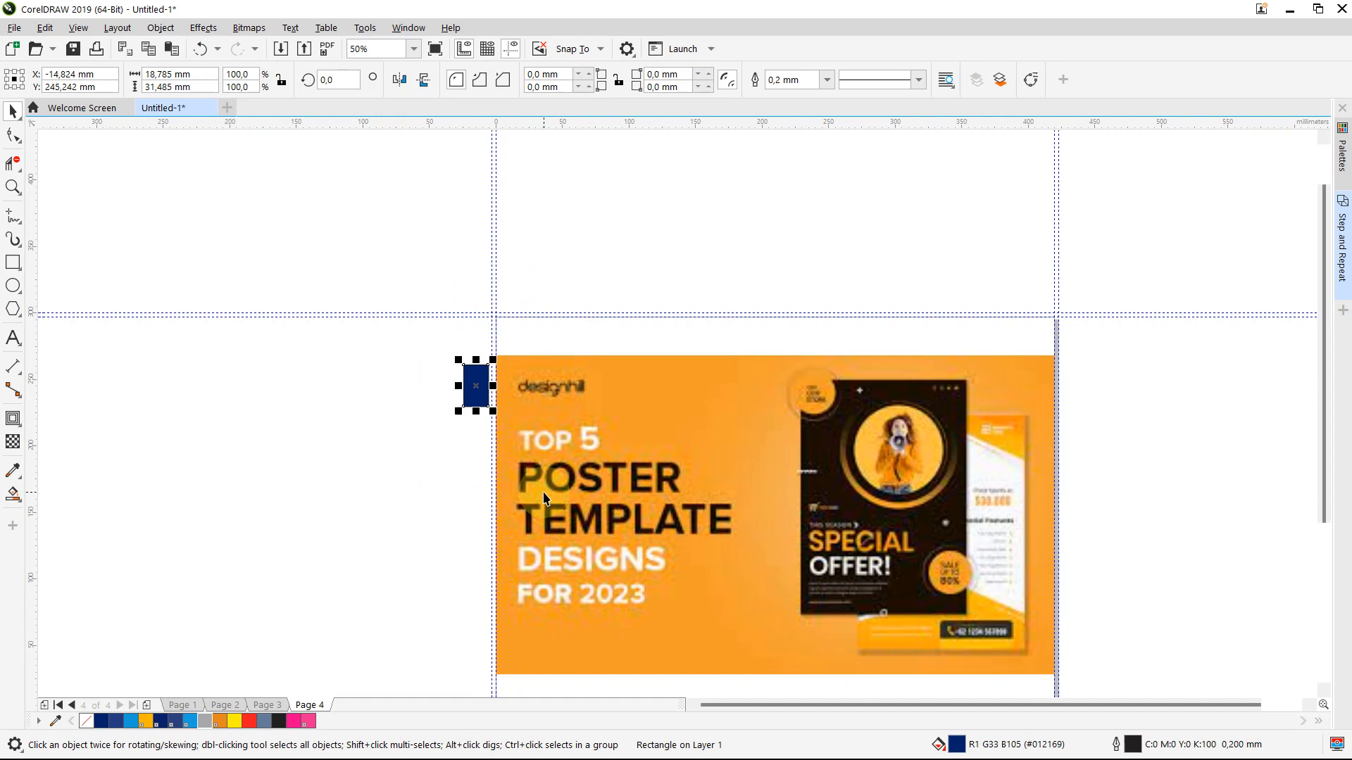
key(Delete)
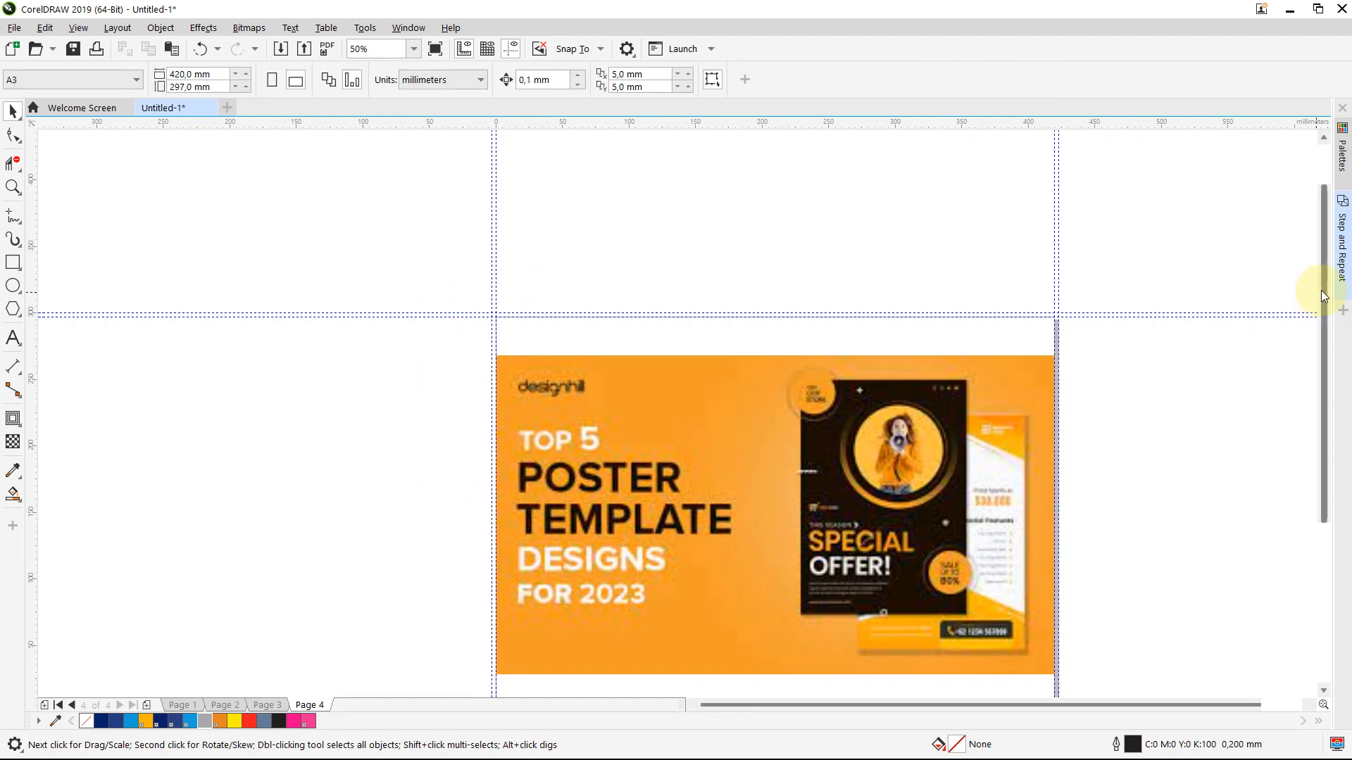
- Add a page frame rectangle of 420 by 297 mm behind the poster image
drag(1322, 296, 1328, 342)
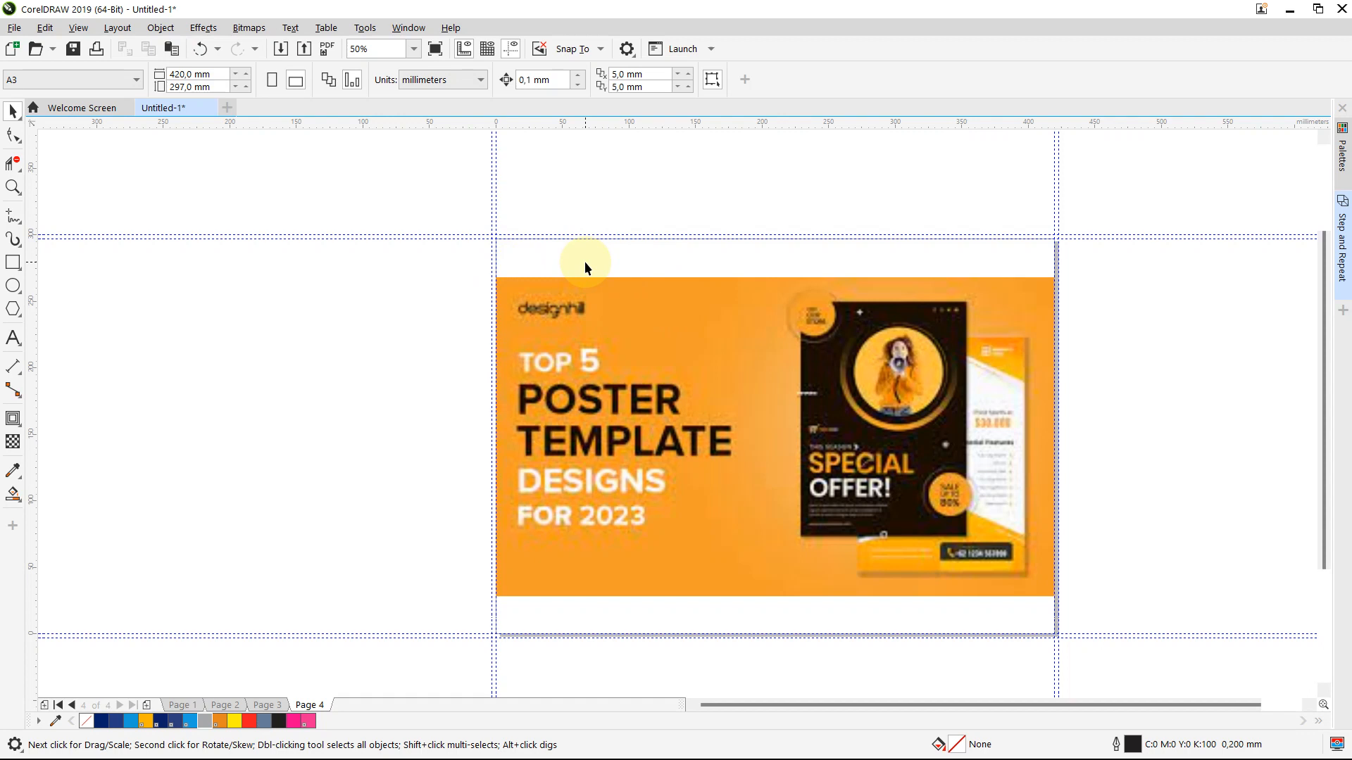
click(386, 288)
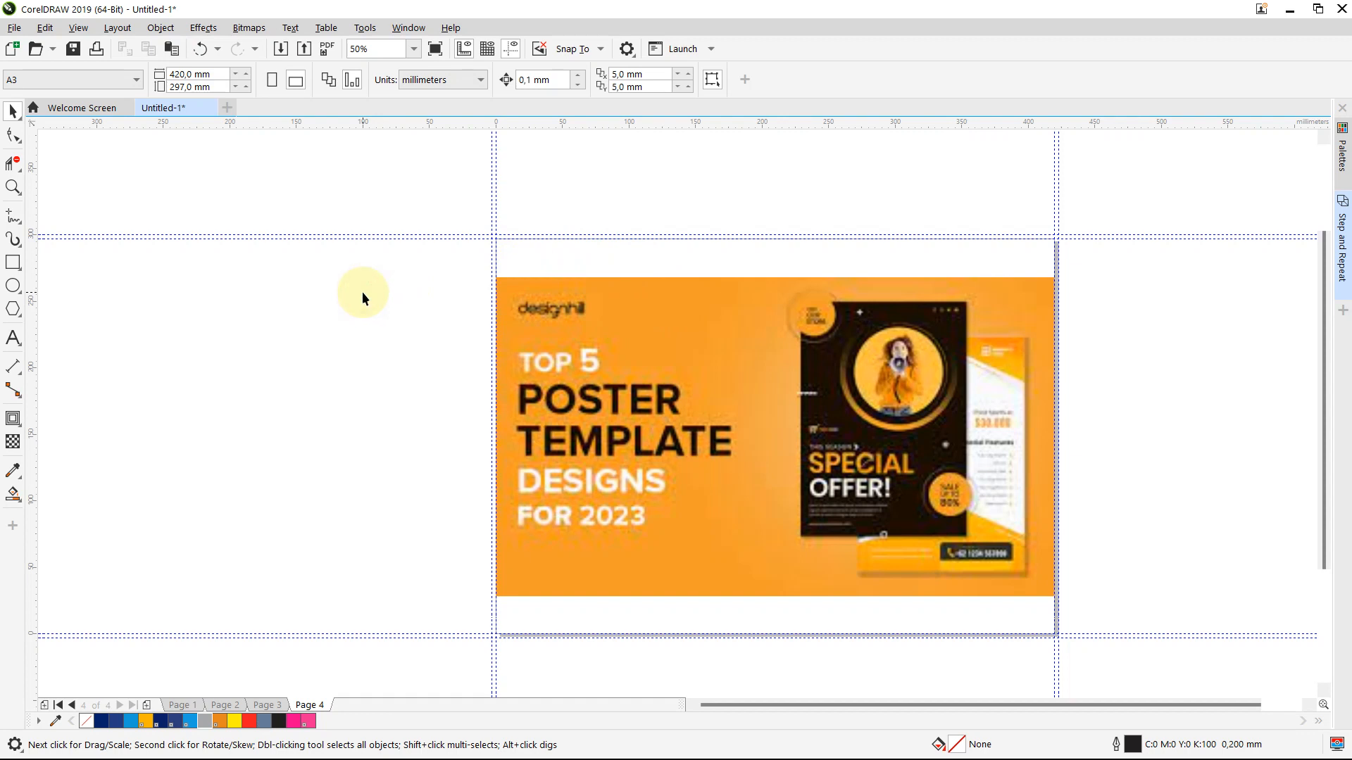
double_click(11, 265)
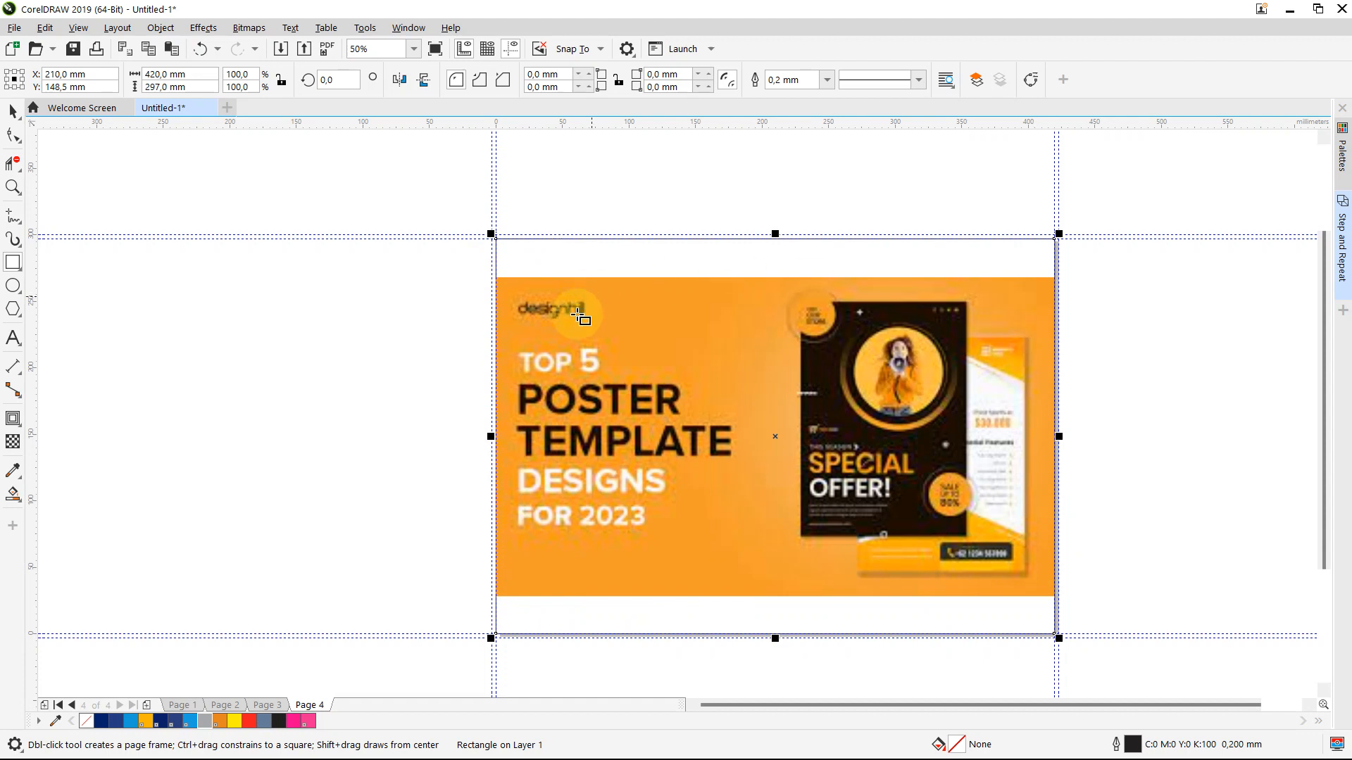
click(14, 111)
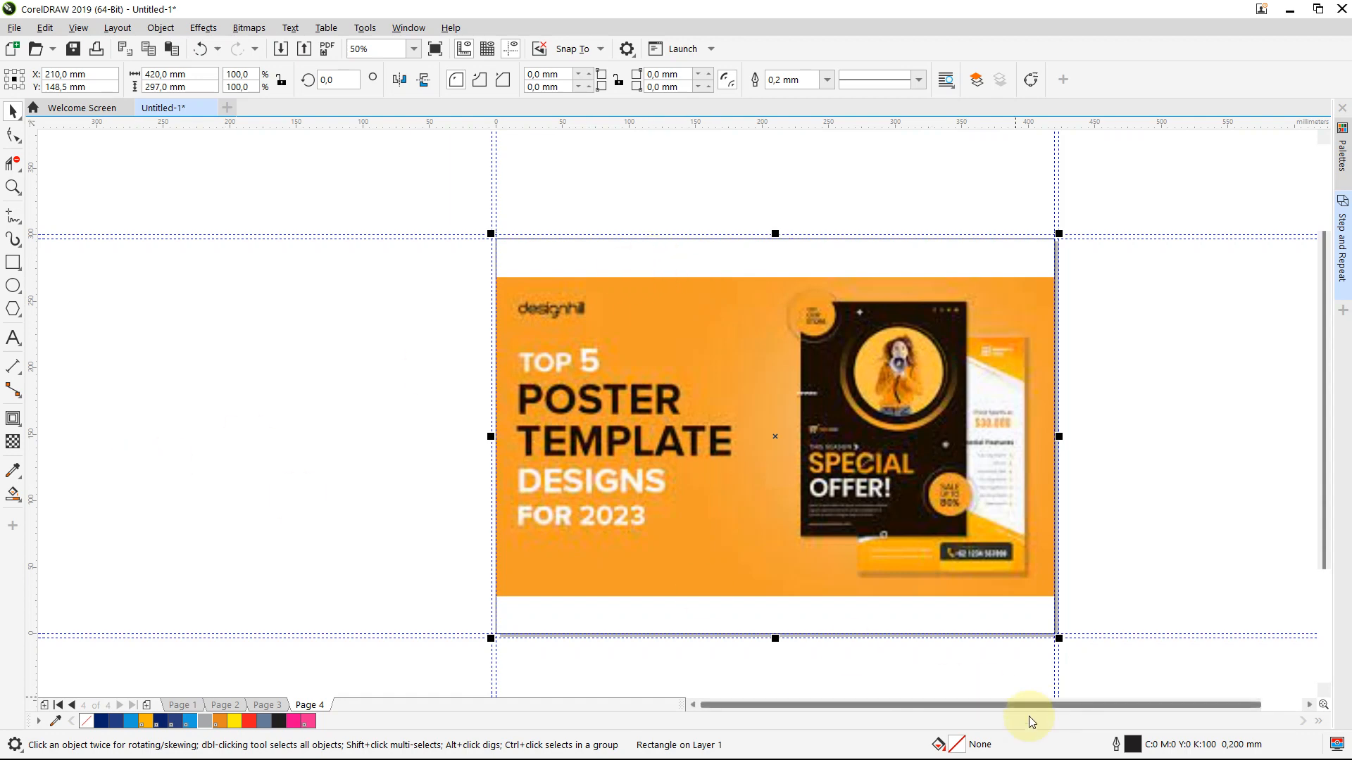
- Give the page frame a uniform fill of #F2AD50, sampled from the light orange area beside the poster's black flyer
double_click(956, 745)
drag(721, 138, 1260, 172)
click(992, 200)
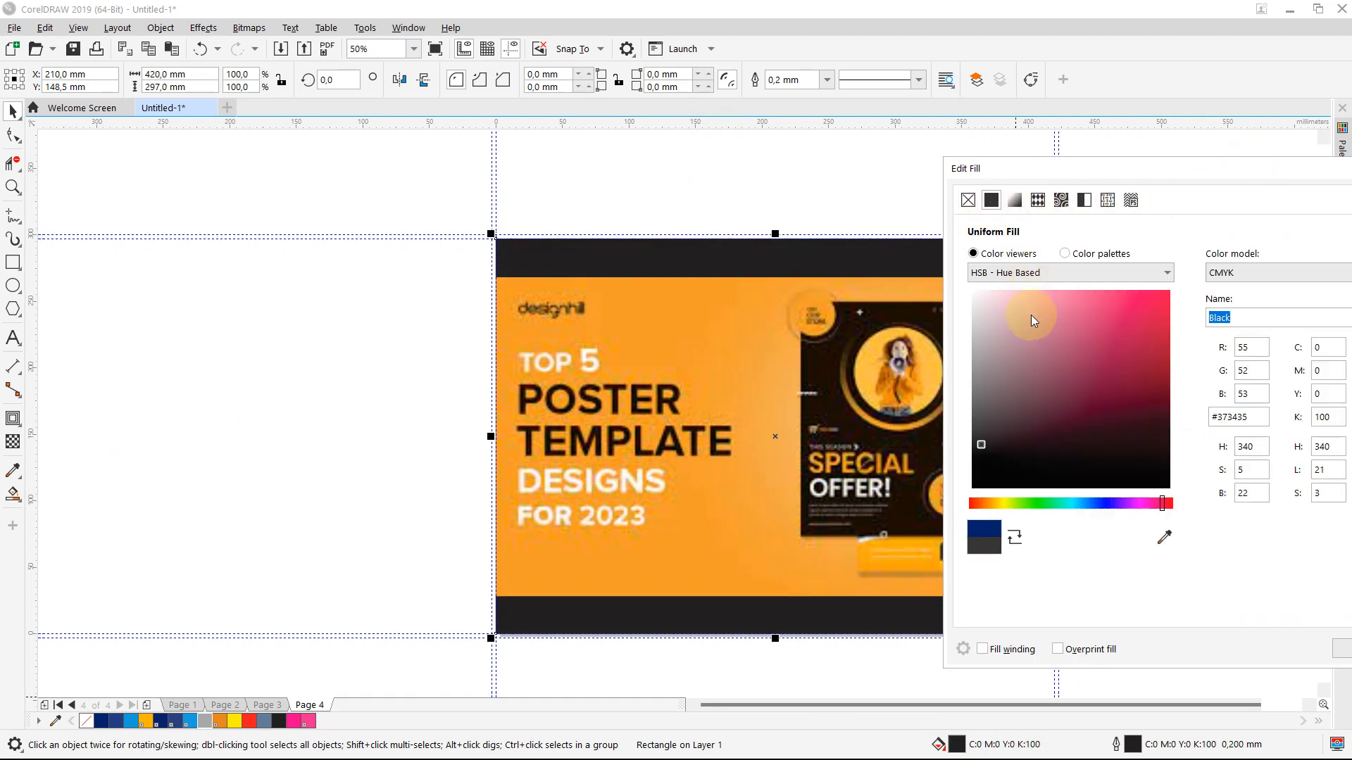
click(1163, 537)
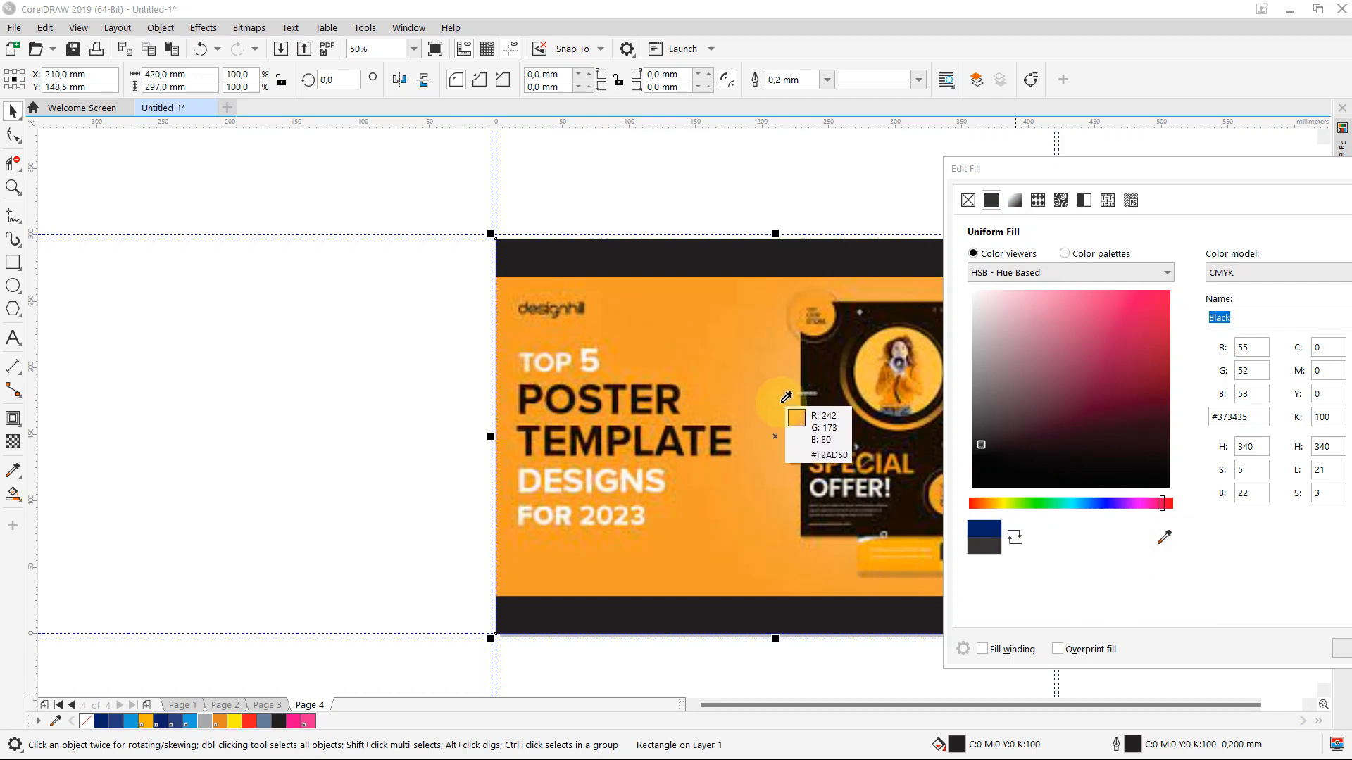
click(781, 407)
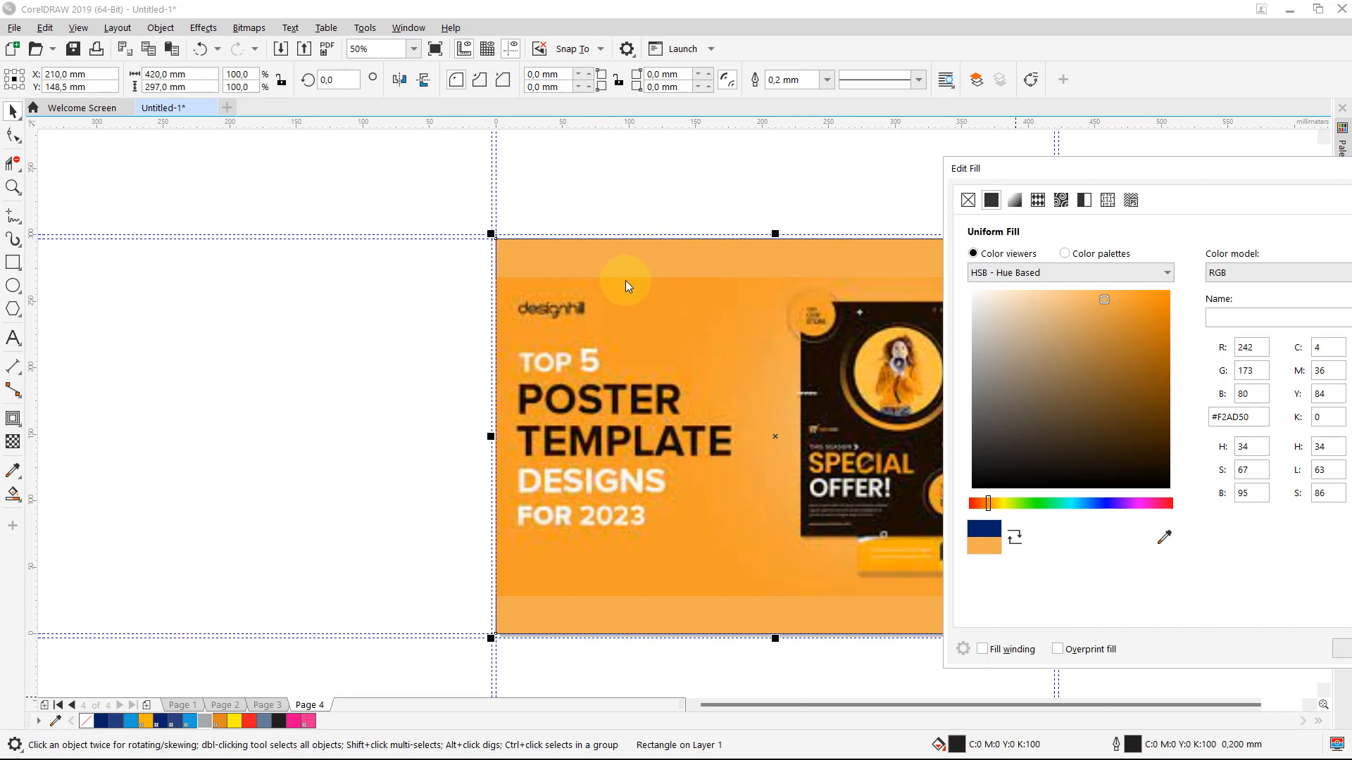
- Resample the page frame's fill as #F39C29 from the orange at the poster image's top edge, and apply it
click(1164, 537)
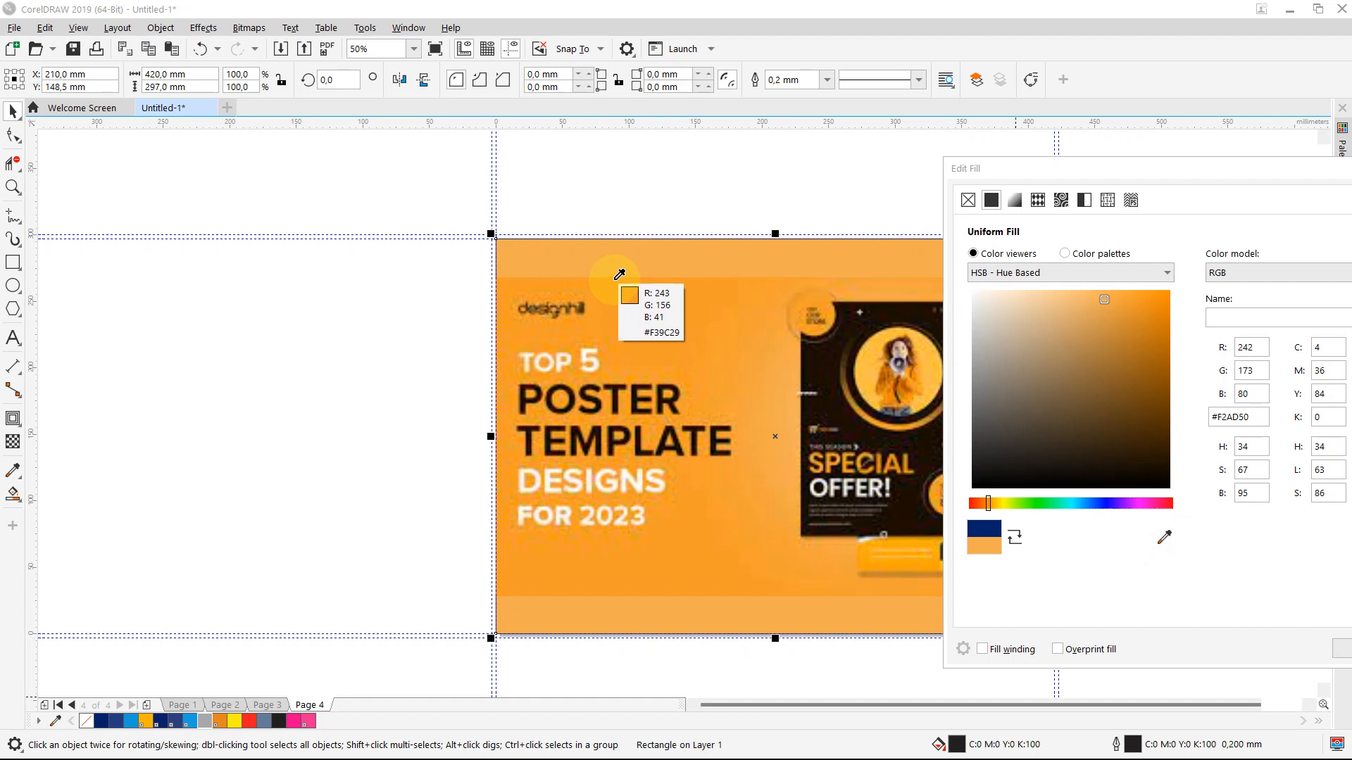
click(618, 278)
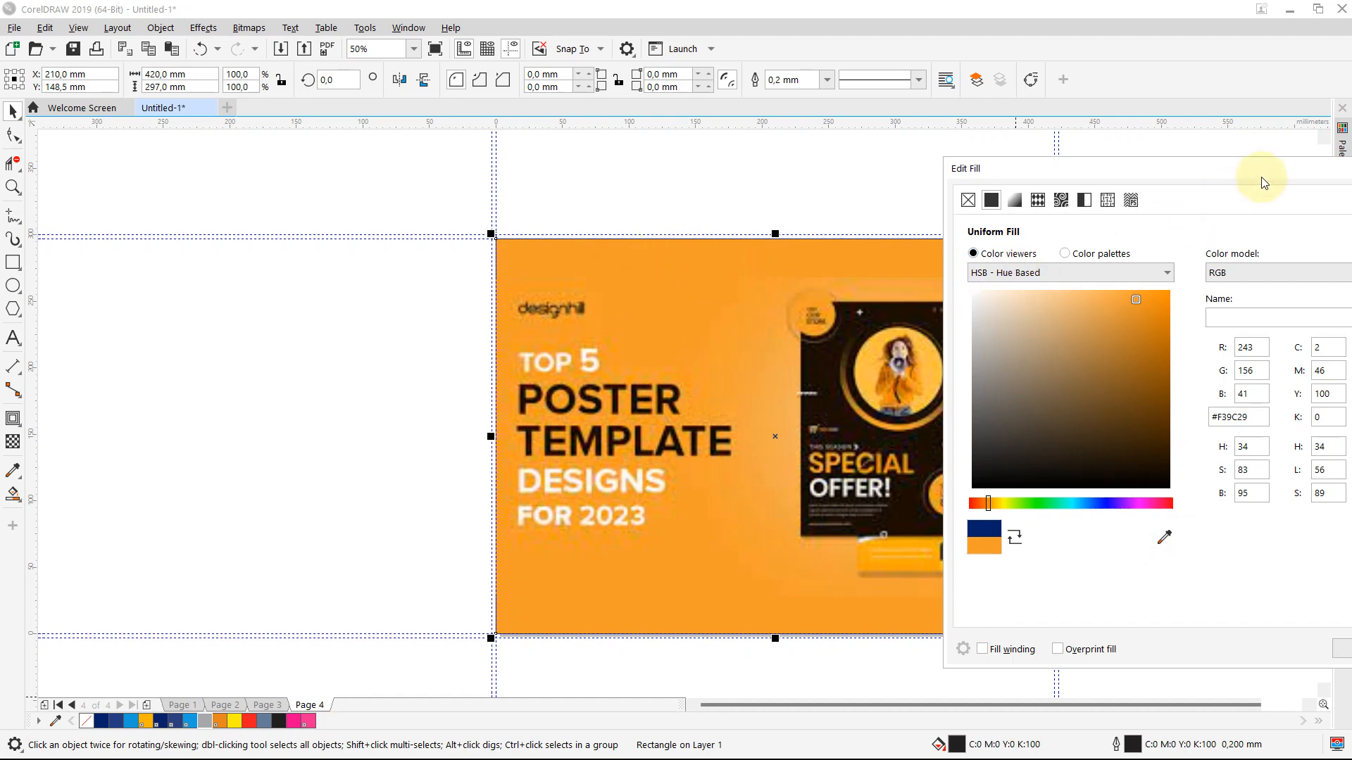
drag(1294, 169, 902, 167)
click(975, 646)
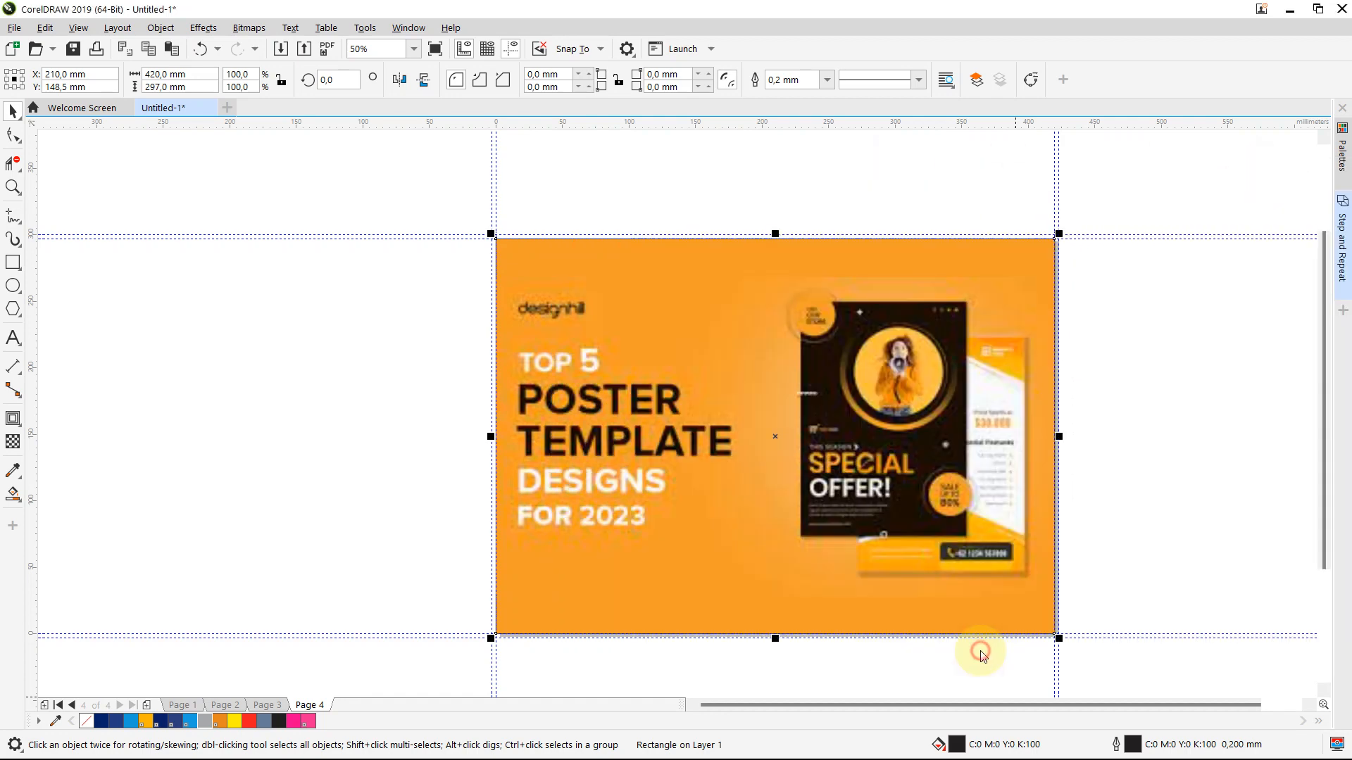
click(1163, 310)
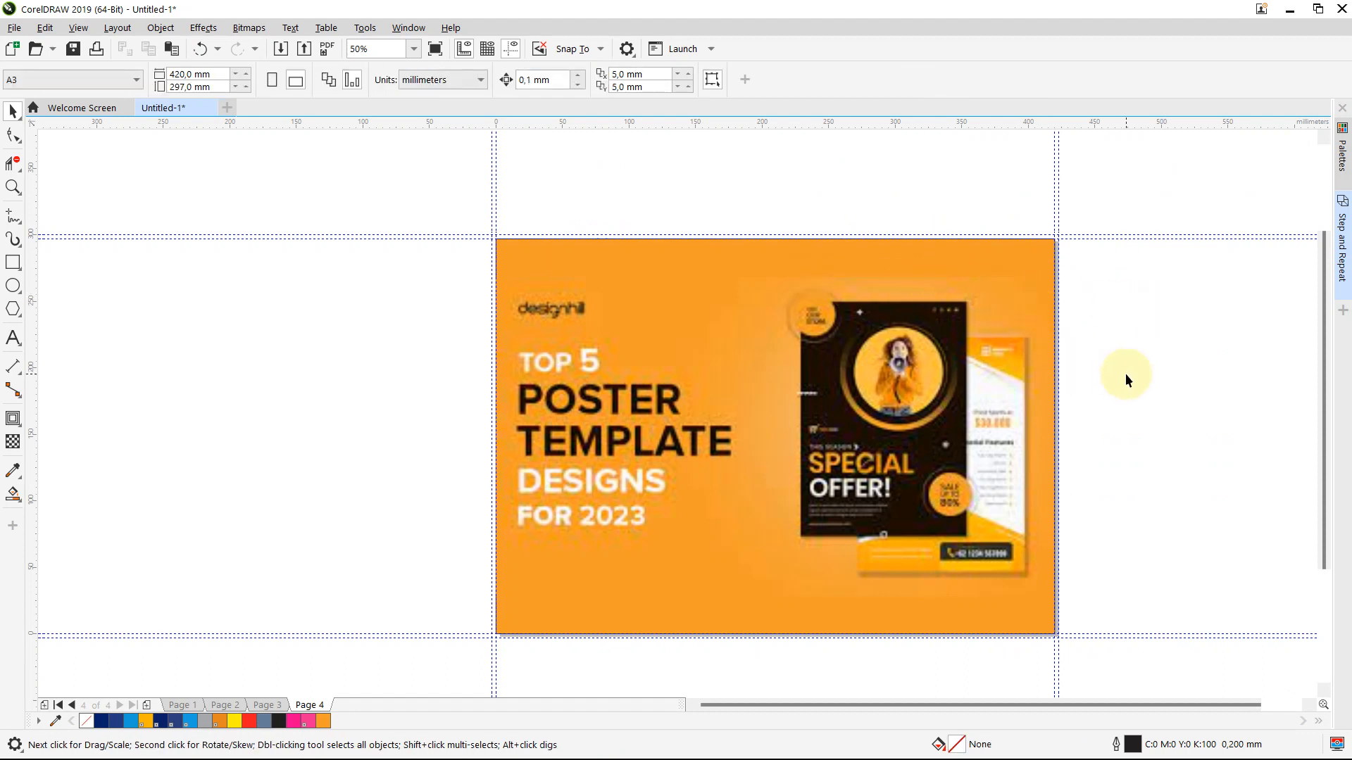
- Stretch the orange page frame rectangle past the bleed guidelines on all four sides, to about 488 mm wide
click(1006, 266)
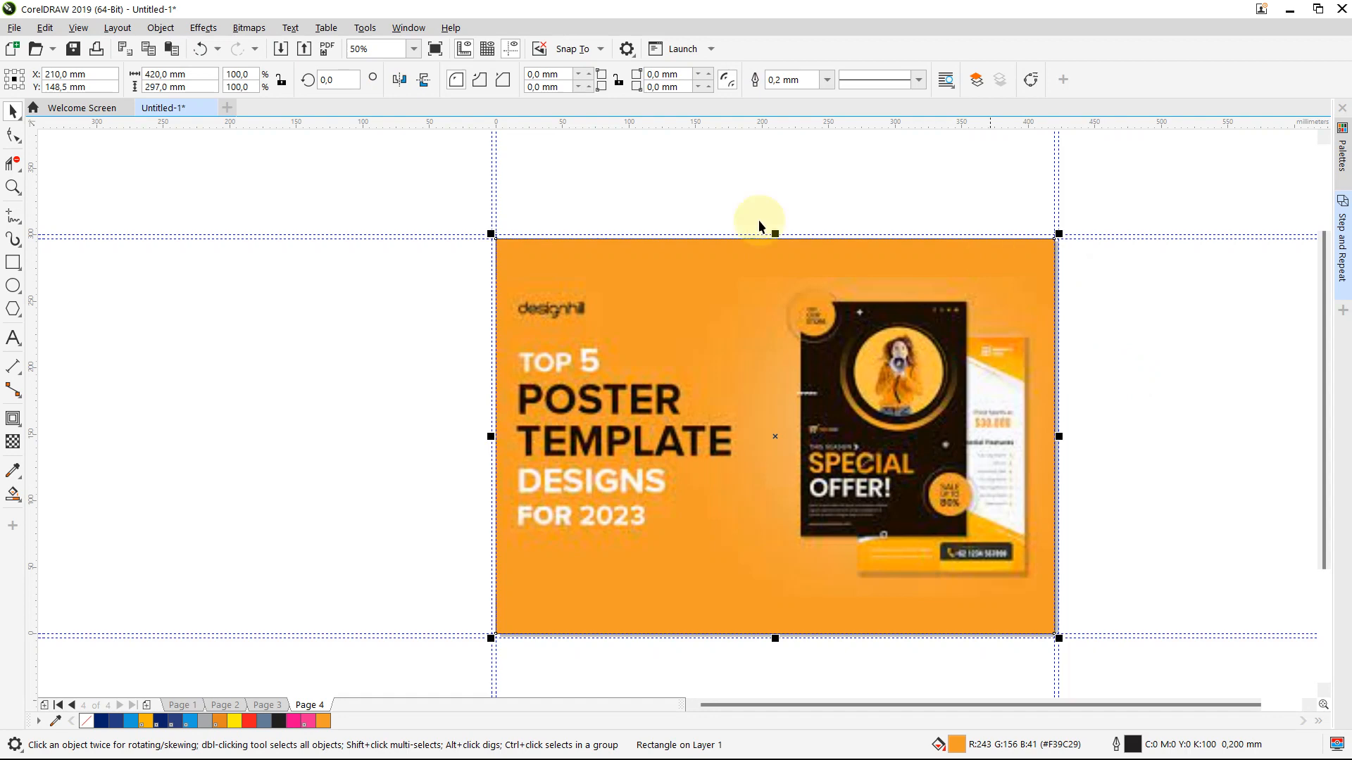
scroll(620, 187, up, 2)
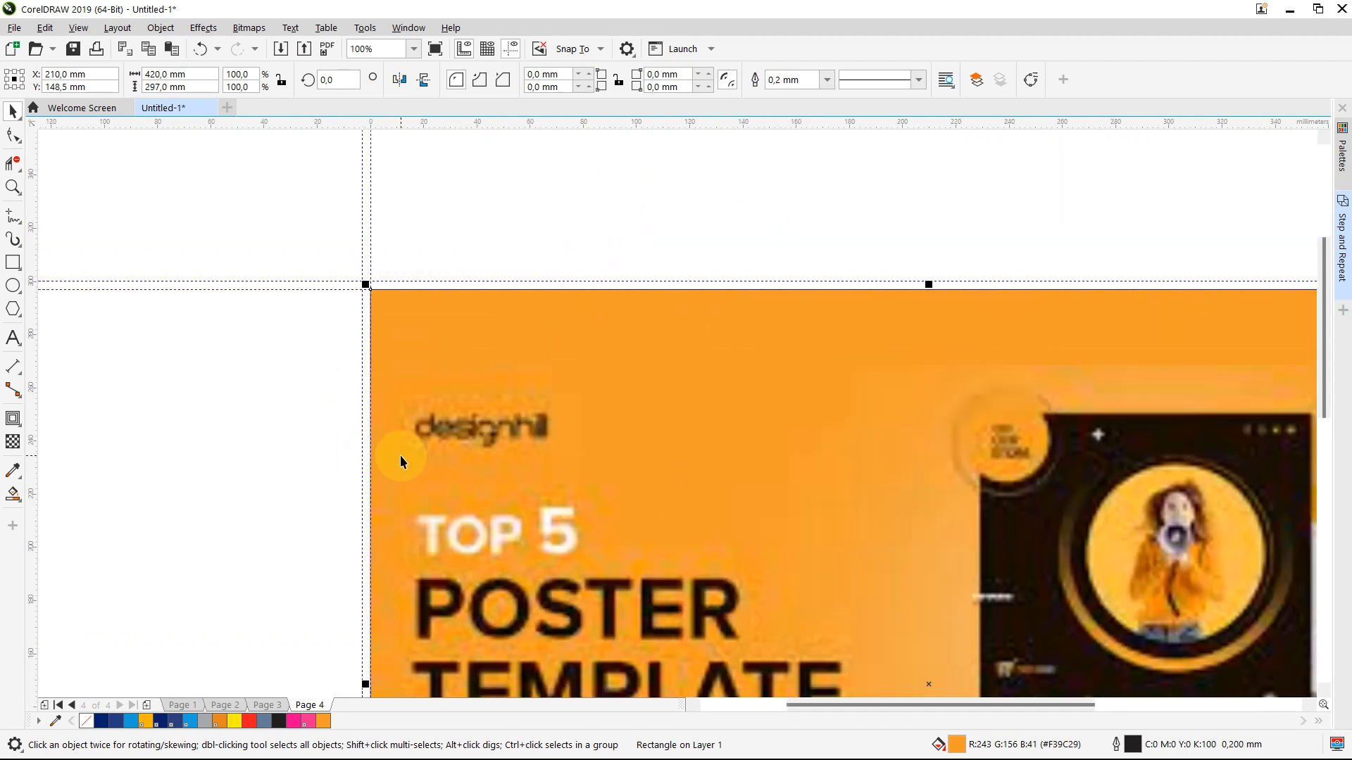
scroll(400, 461, down, 2)
drag(380, 570, 334, 571)
drag(641, 367, 646, 338)
drag(954, 557, 997, 557)
drag(1331, 309, 1328, 423)
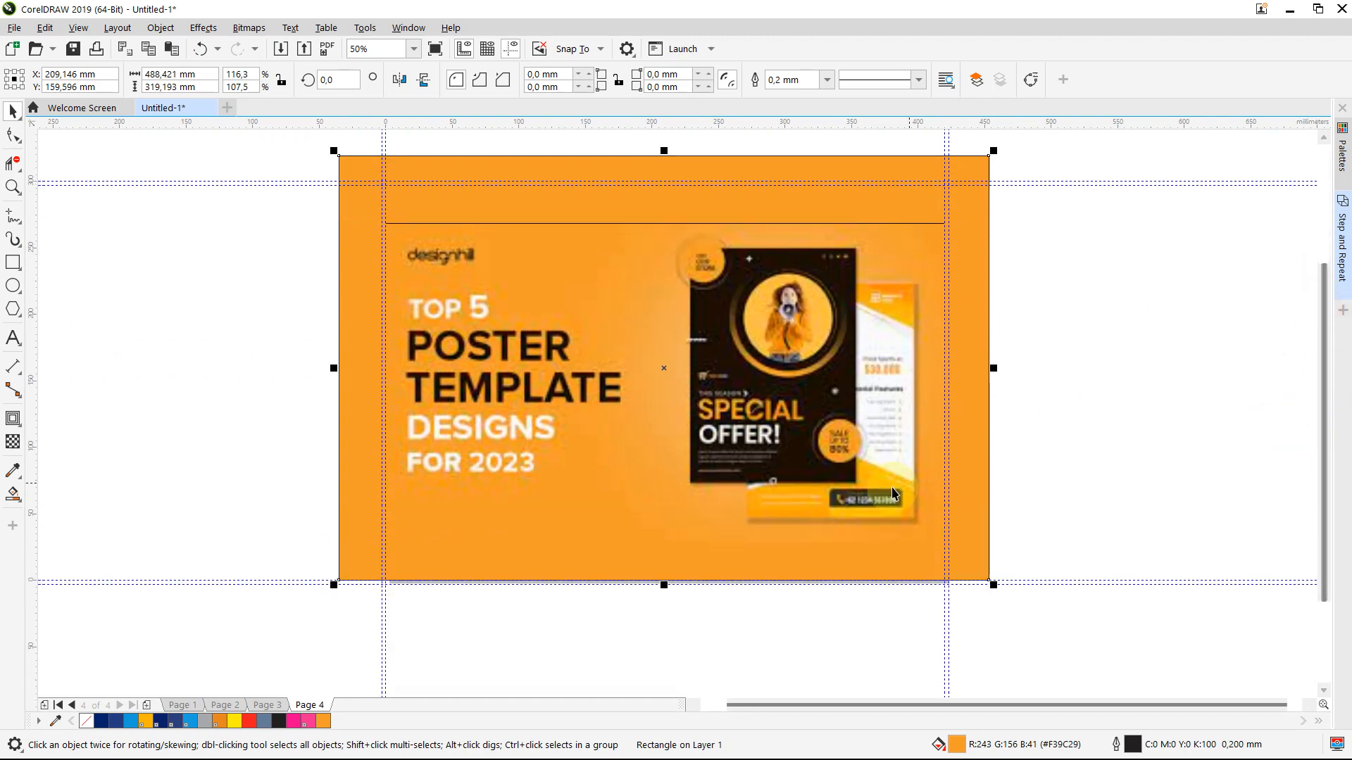
drag(666, 588, 664, 620)
click(1014, 443)
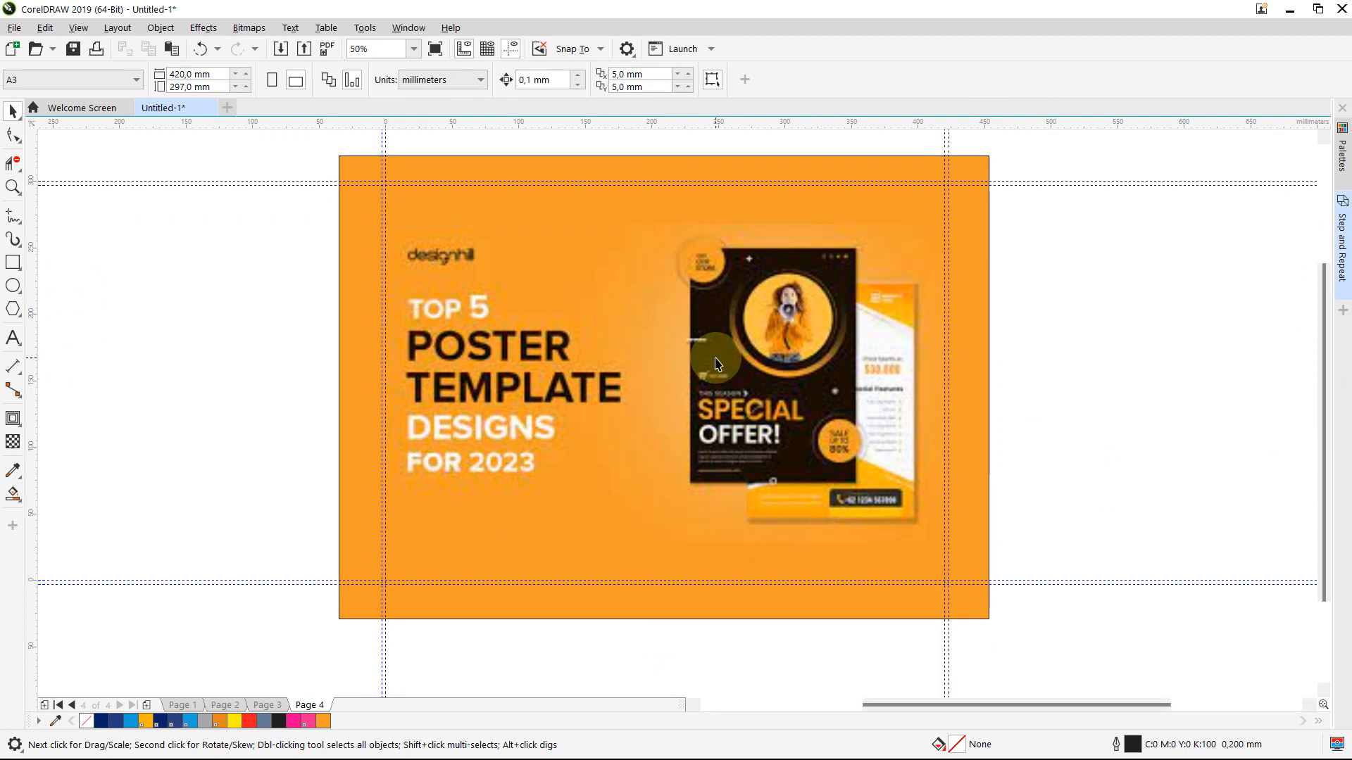
scroll(715, 359, up, 2)
drag(1328, 408, 1322, 332)
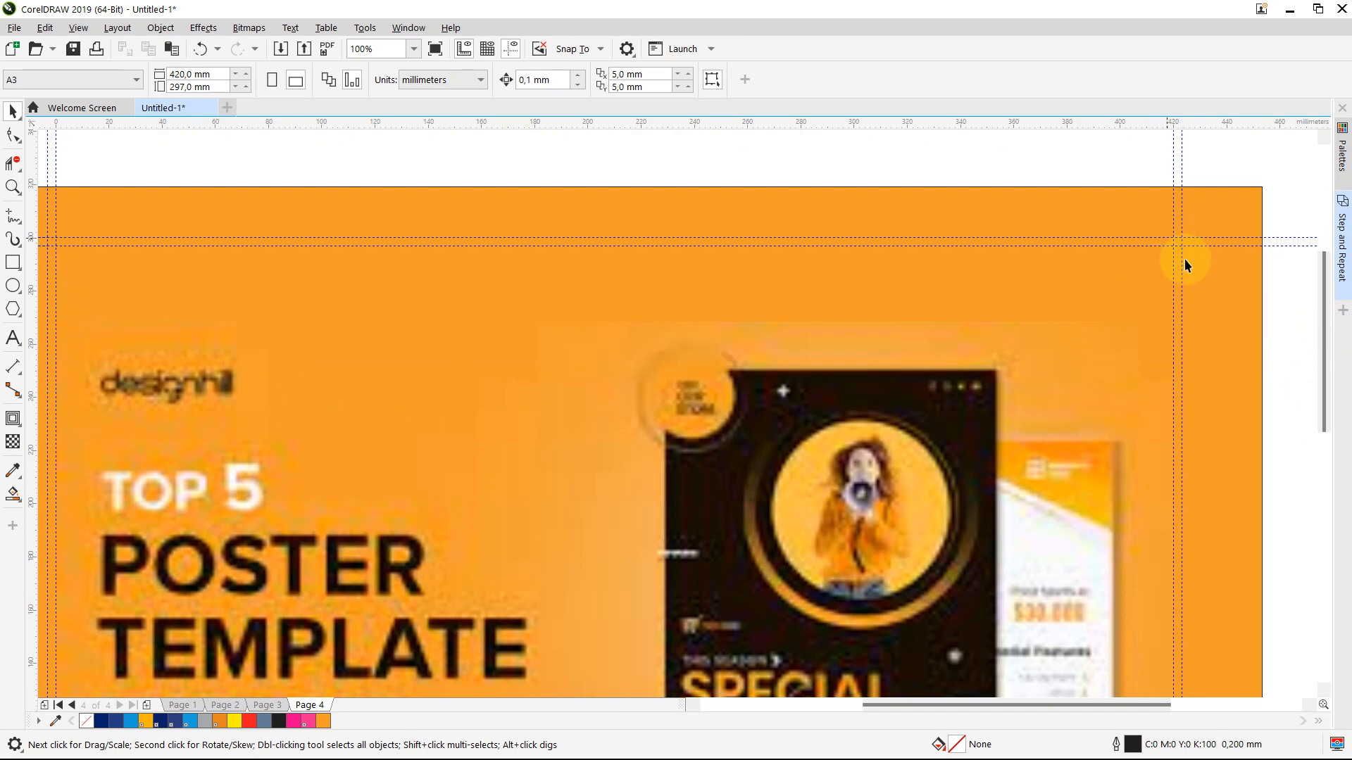
scroll(1079, 150, down, 2)
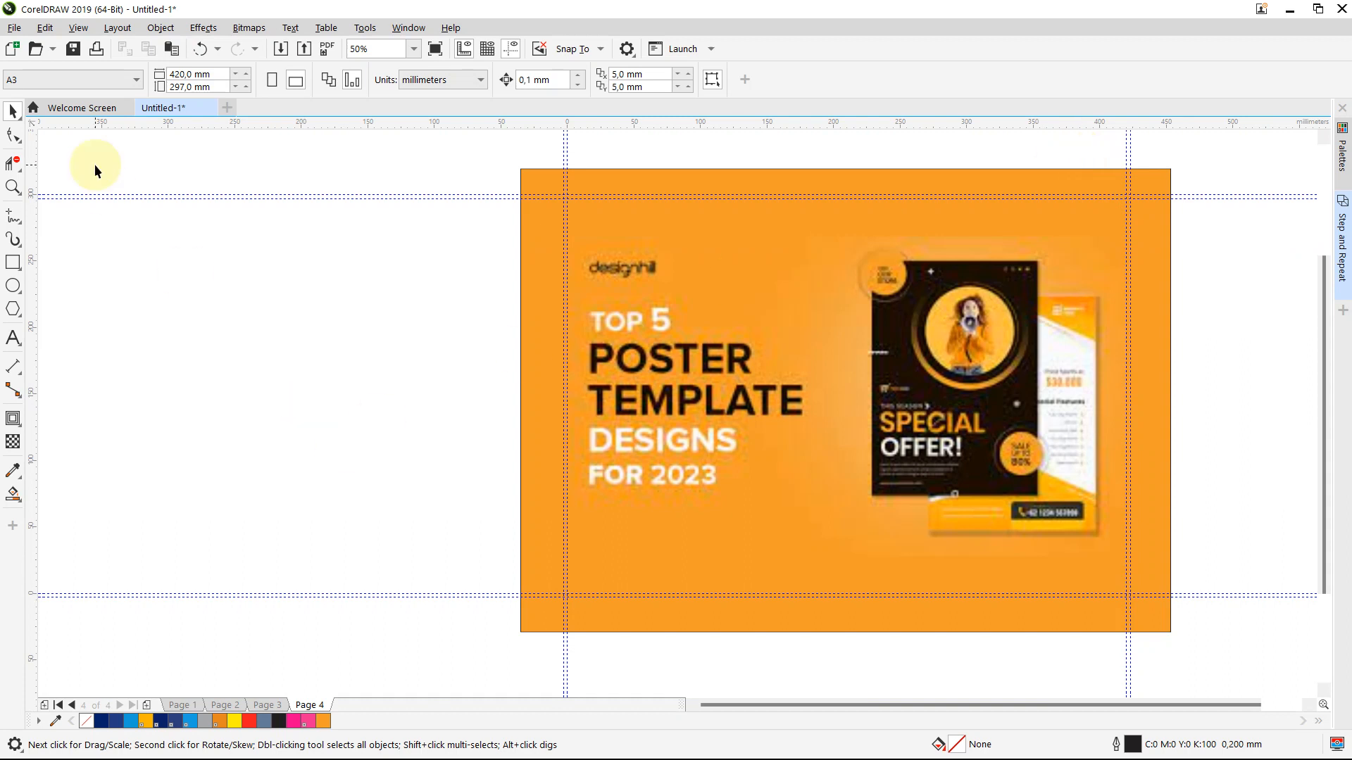
- Start exporting only the current page as a PDF named prod
click(12, 28)
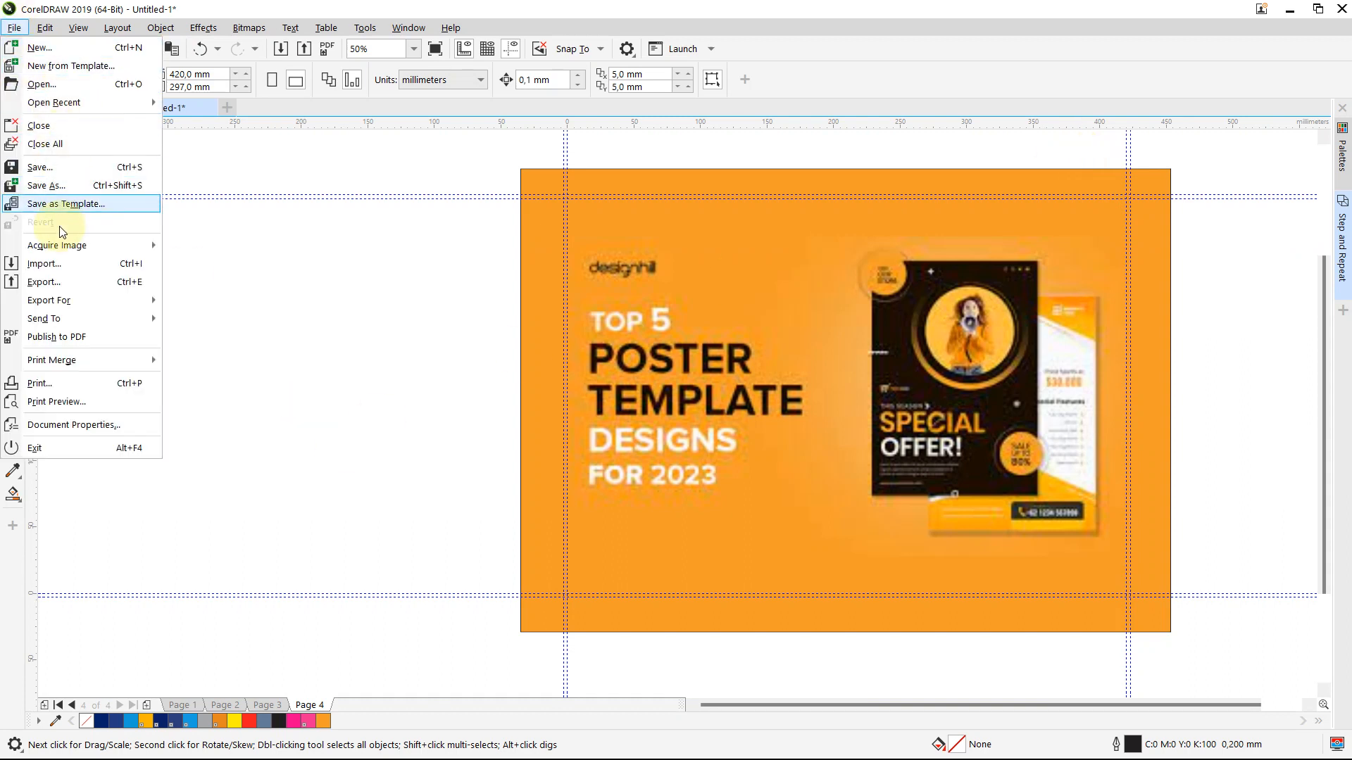
click(57, 283)
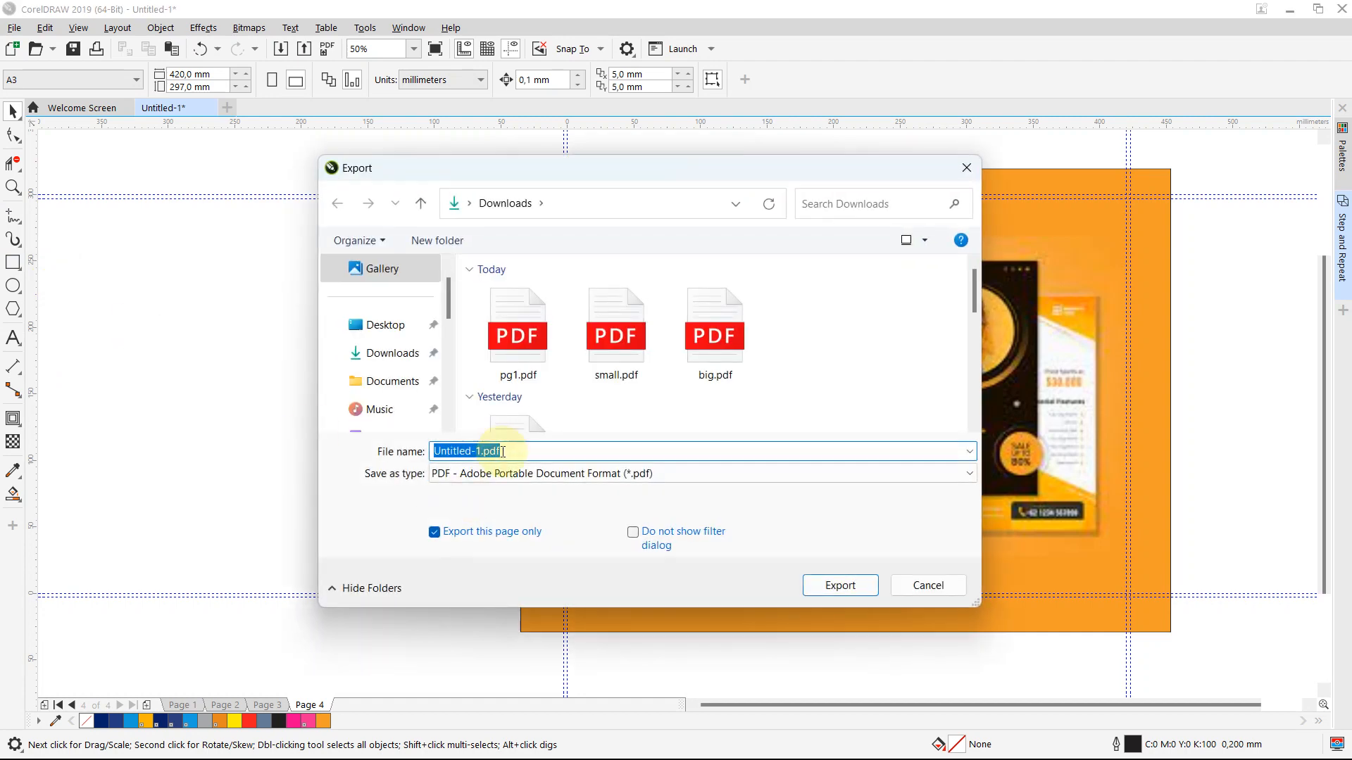
text(prod)
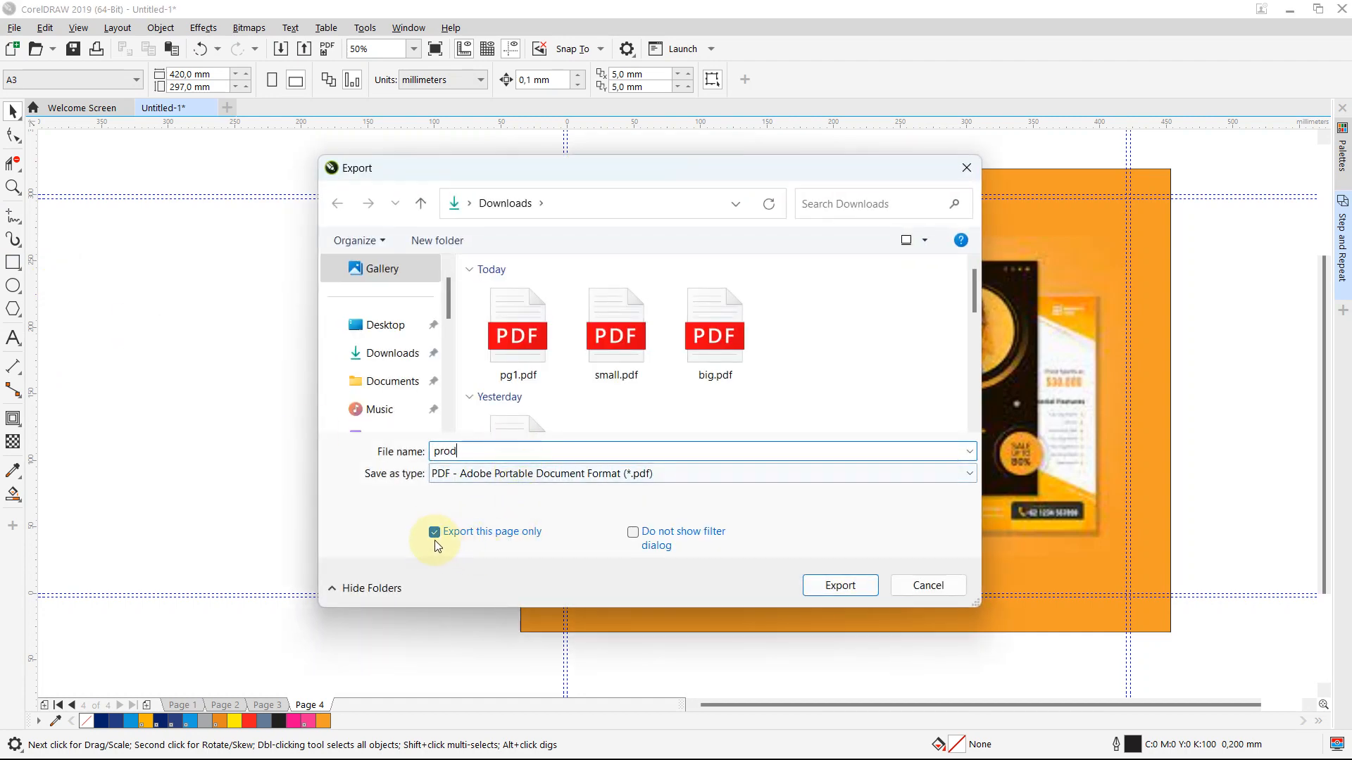
click(832, 583)
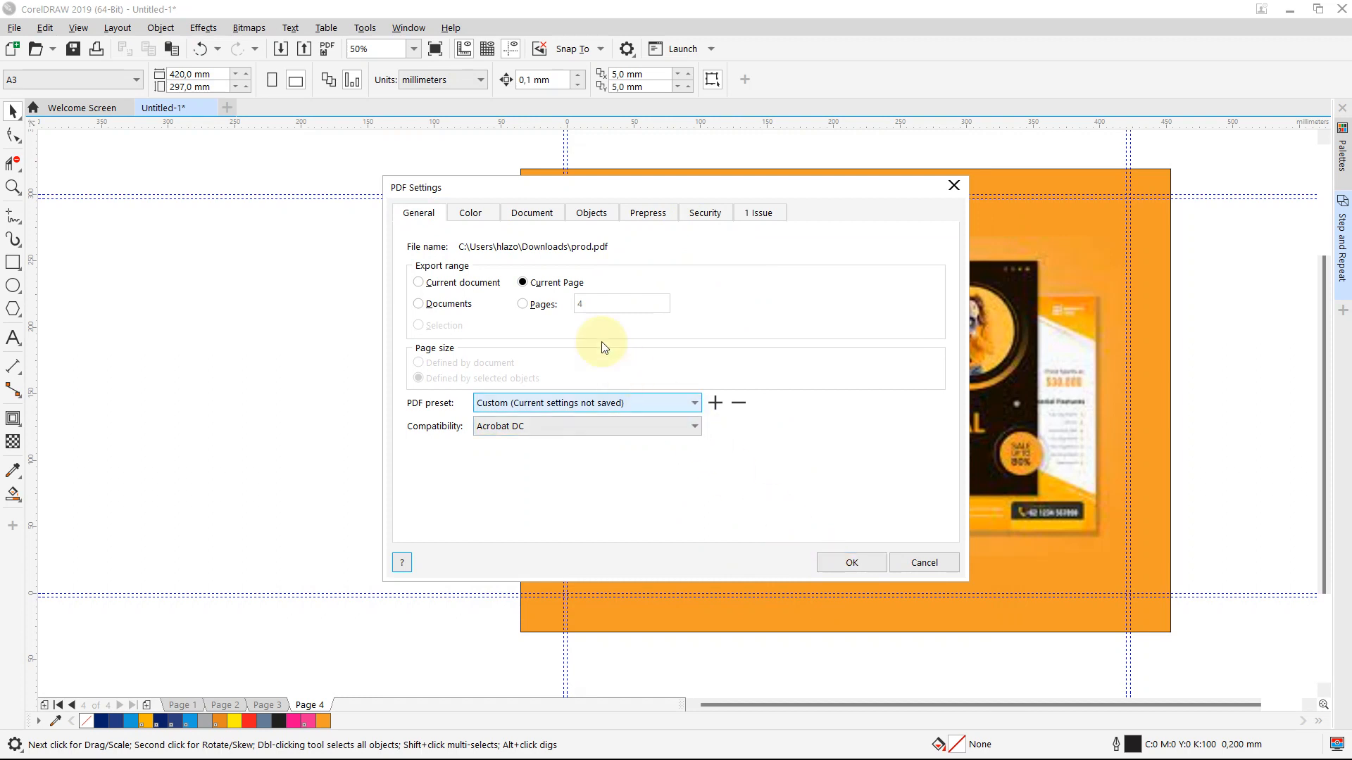
- Set the PDF output color to CMYK, review the document and object settings, and cancel the export
click(471, 214)
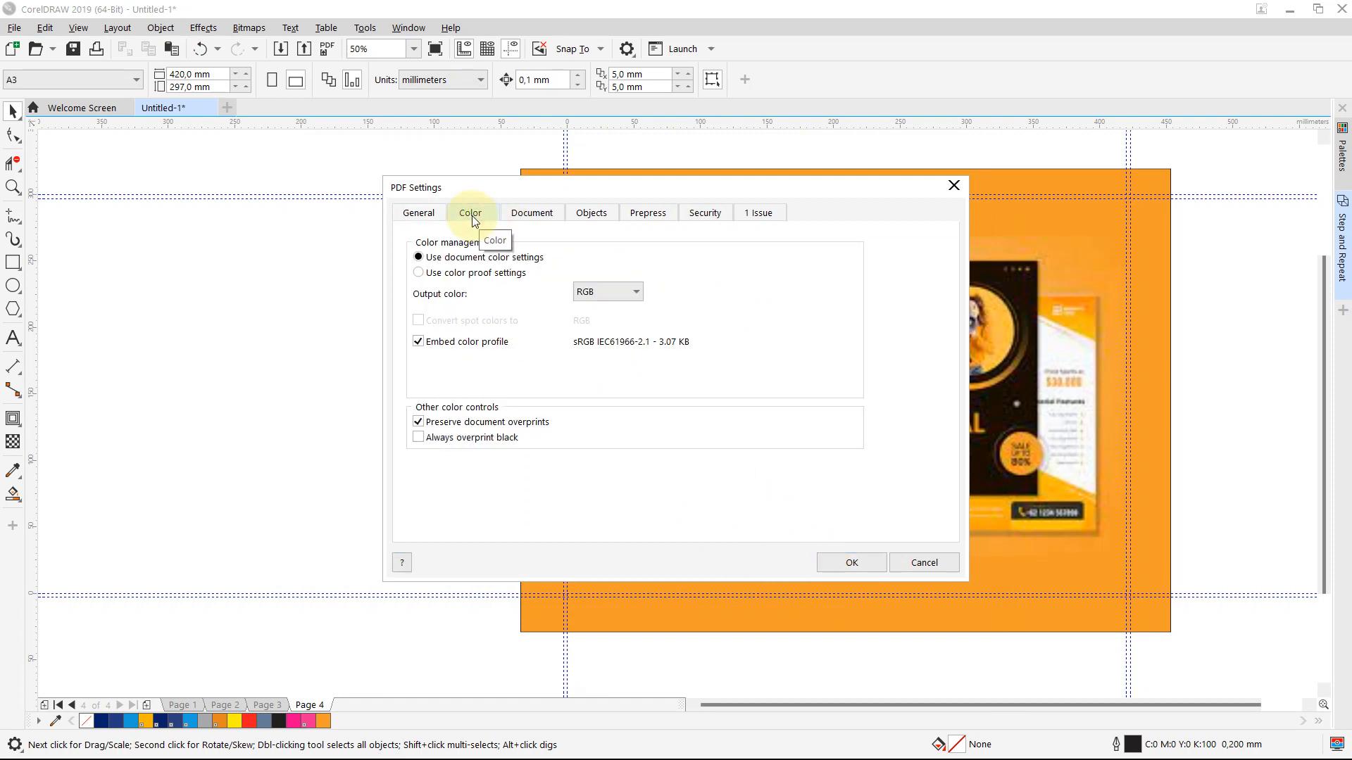
click(638, 295)
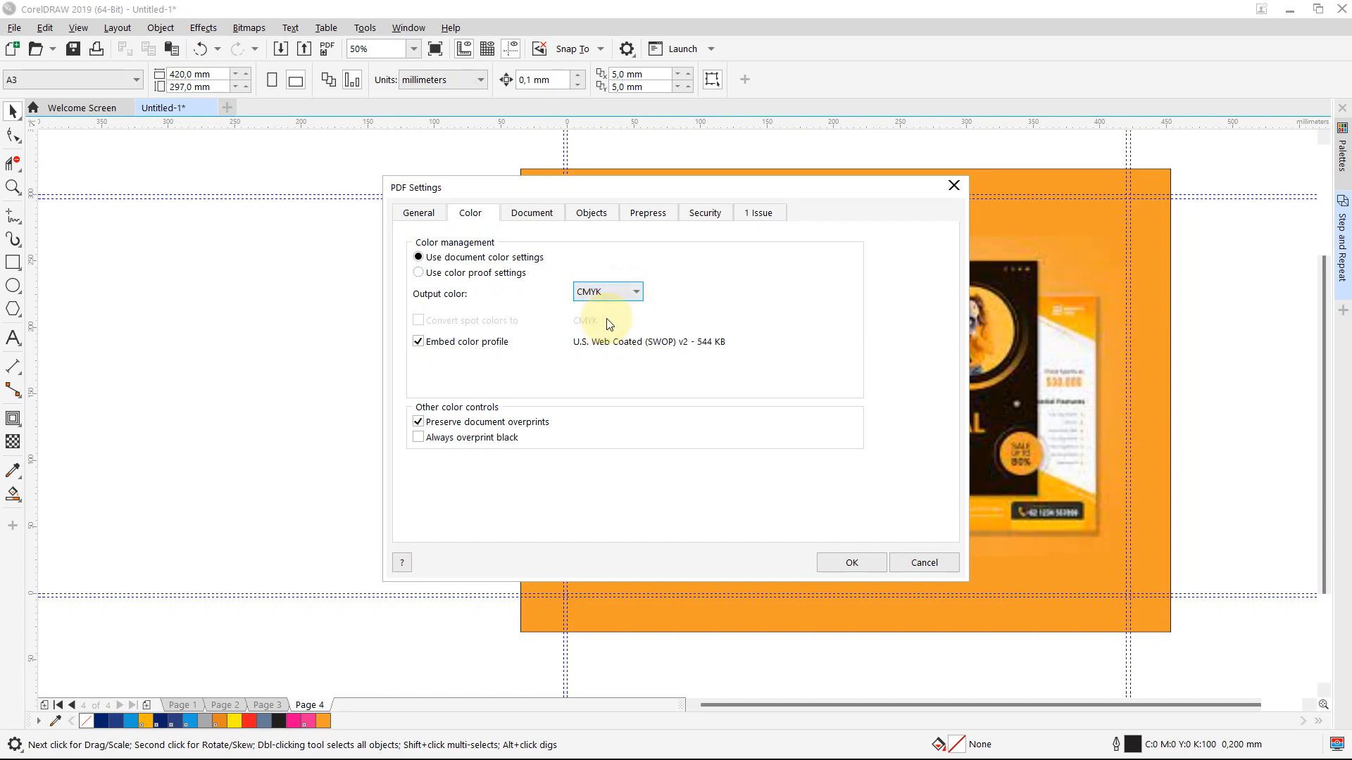
click(532, 214)
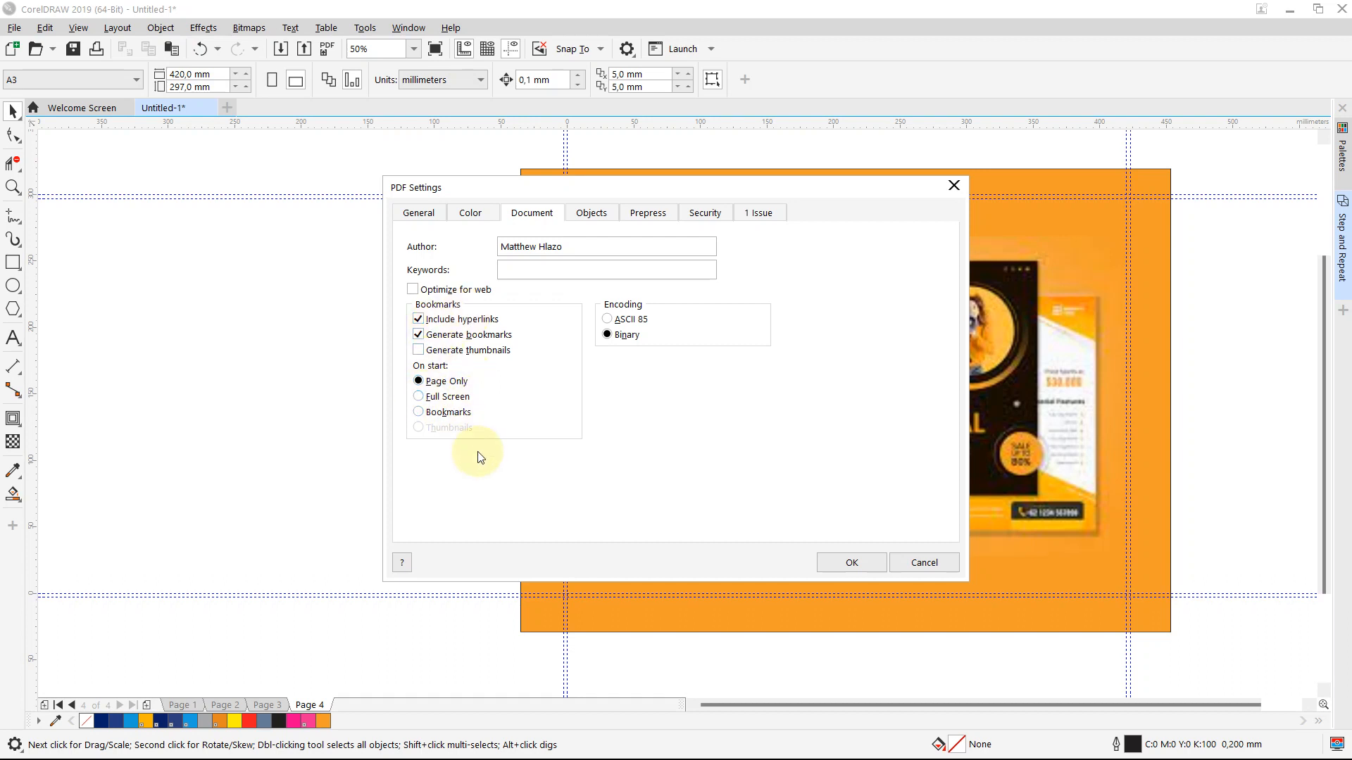
click(601, 224)
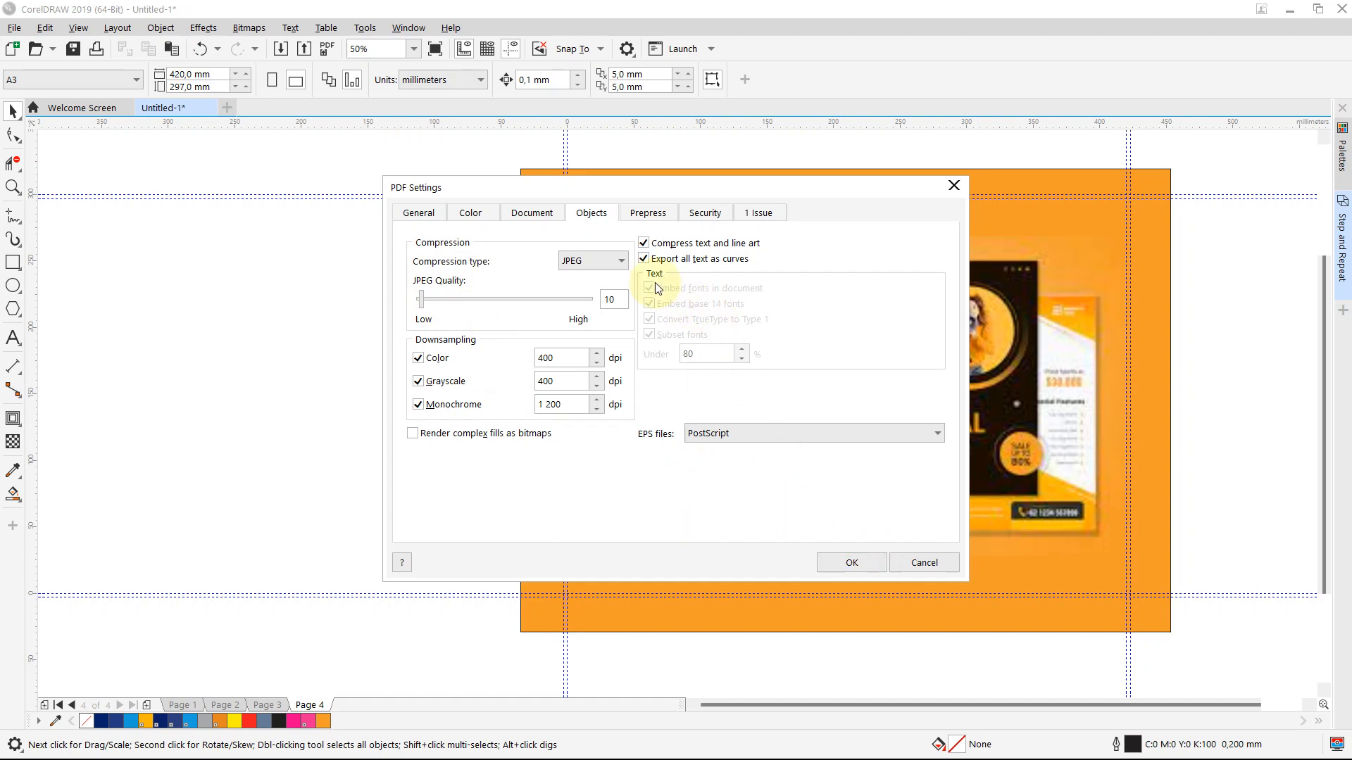
click(919, 562)
- Add the artistic text "Coded Design" on the orange background below the "FOR 2023" line
click(14, 339)
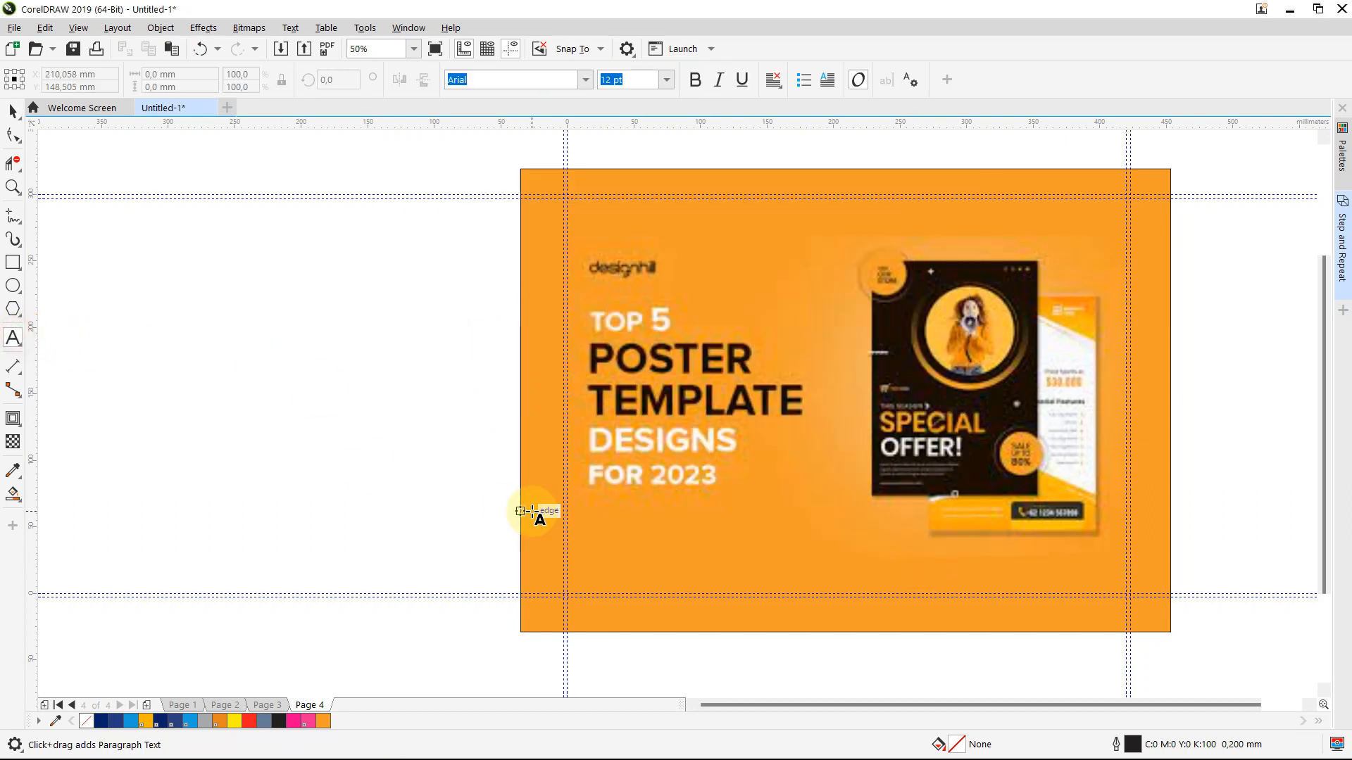
click(617, 534)
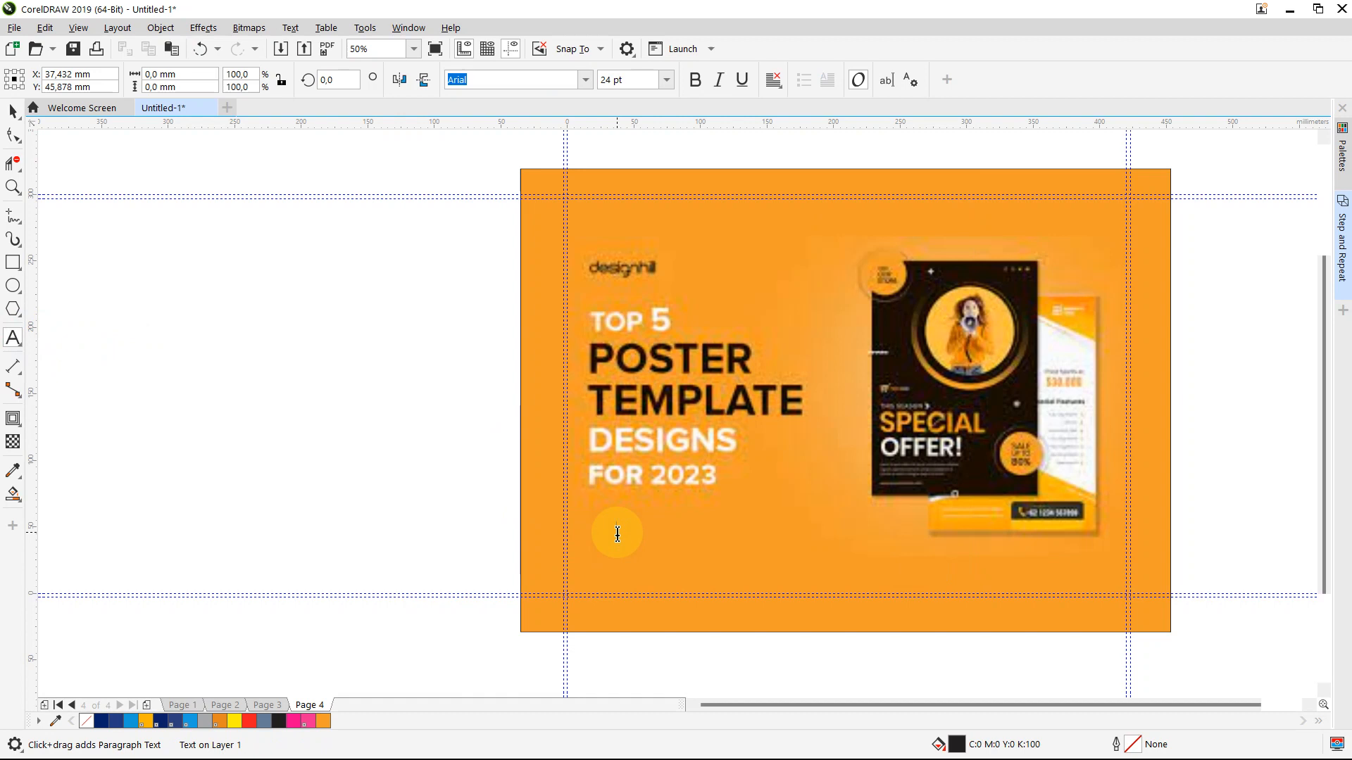
text(Cod)
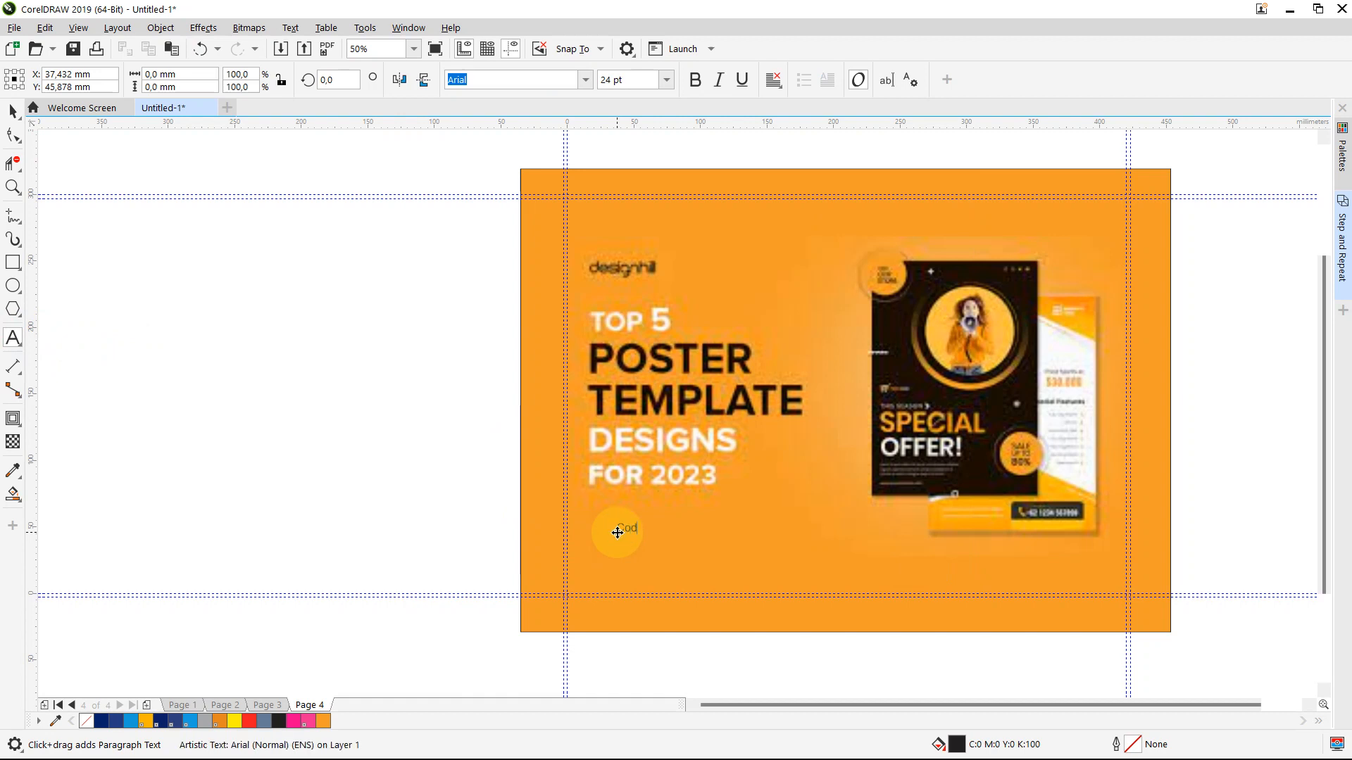
text(ed Design)
click(12, 111)
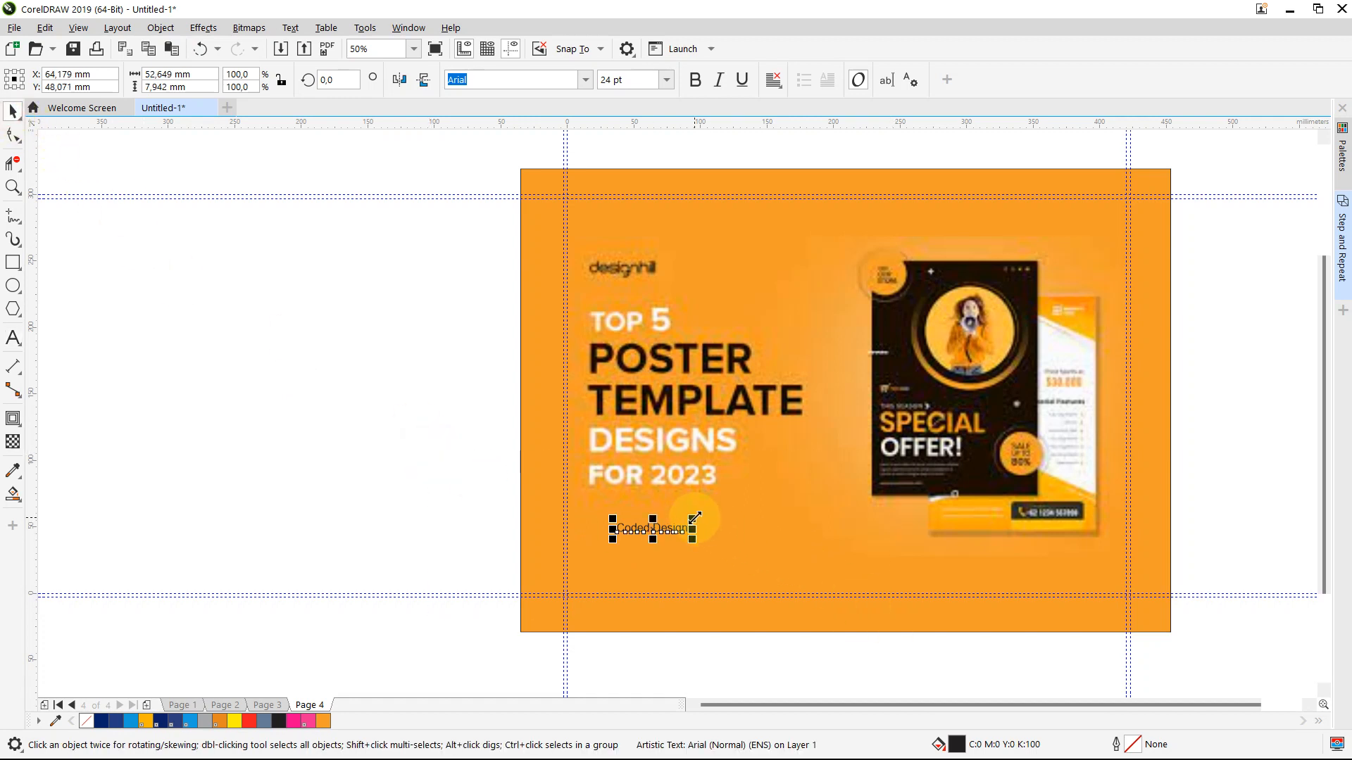
- Enlarge the "Coded Design" text to about 97 pt and fill it with black, C0 M0 Y0 K100
drag(694, 518, 735, 562)
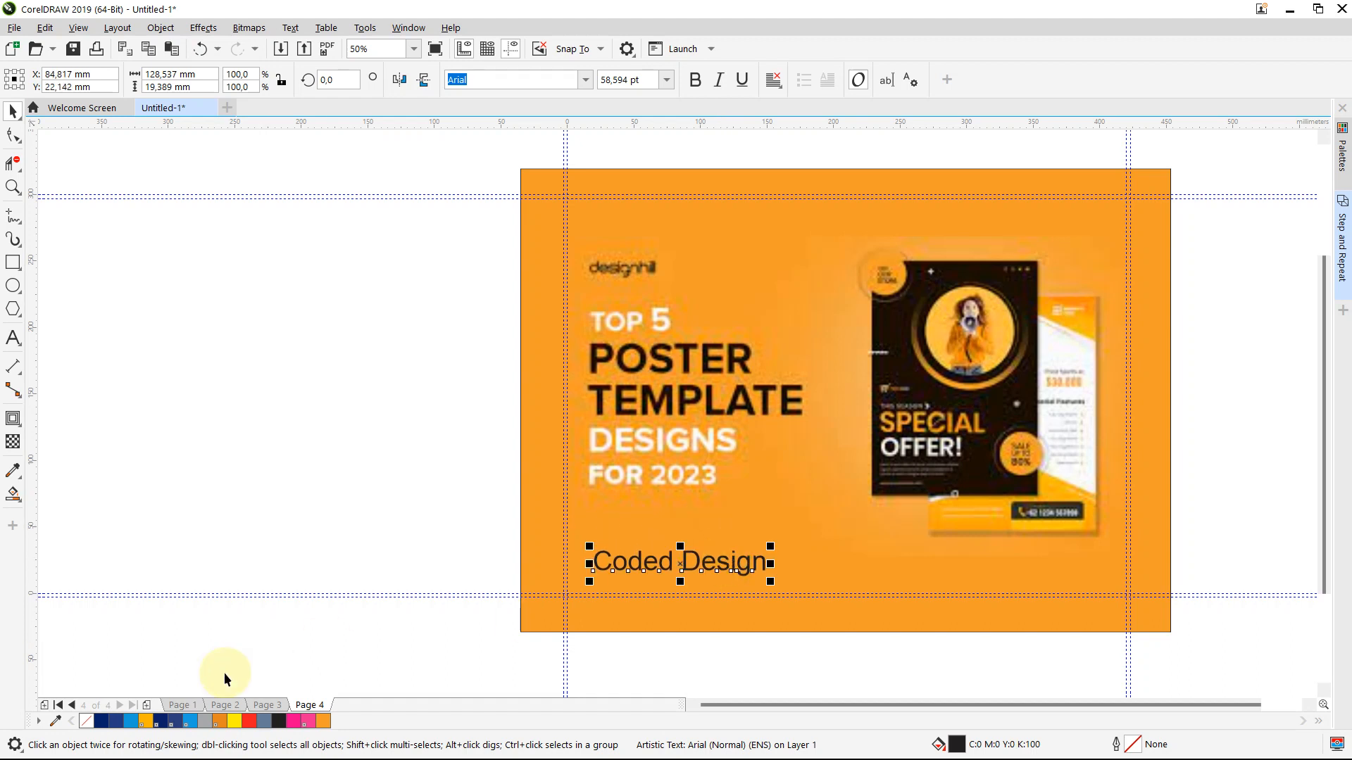
click(131, 721)
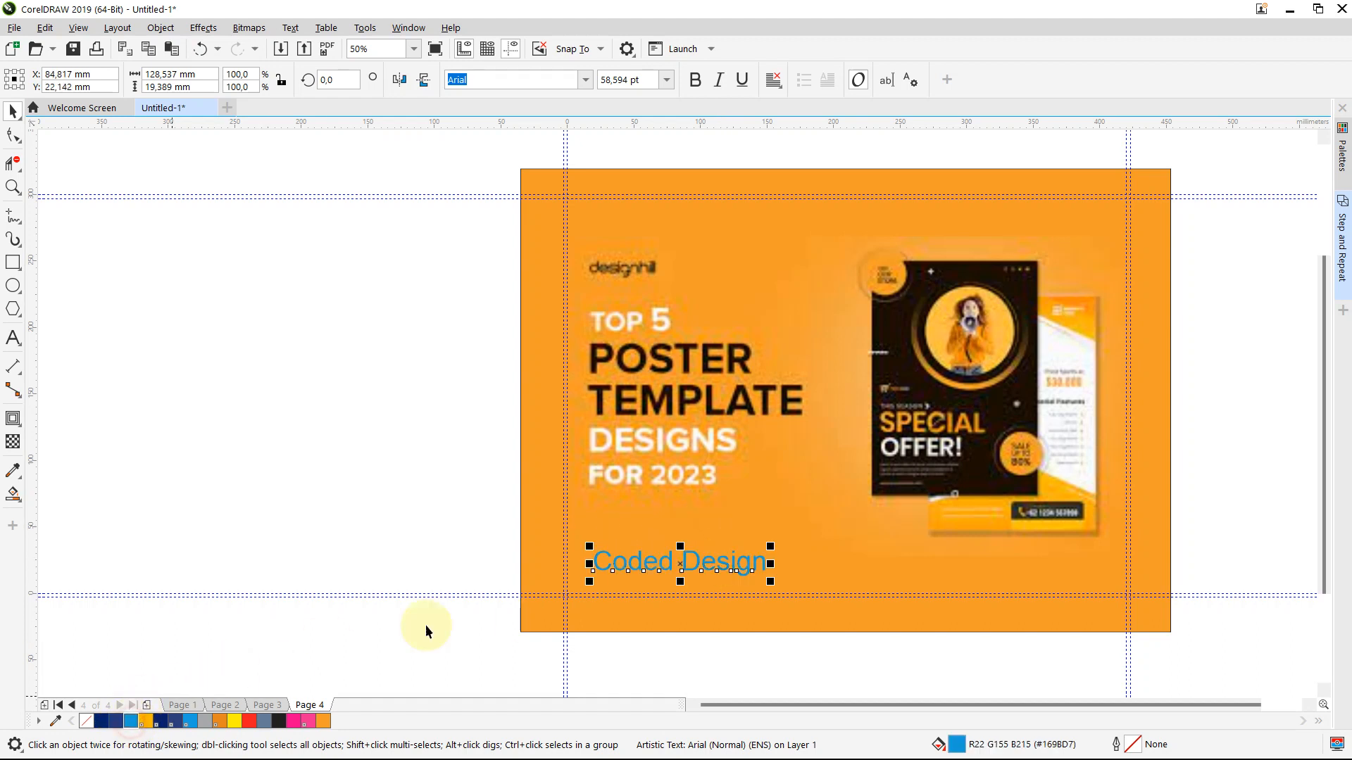
click(204, 722)
drag(770, 547, 824, 514)
click(280, 721)
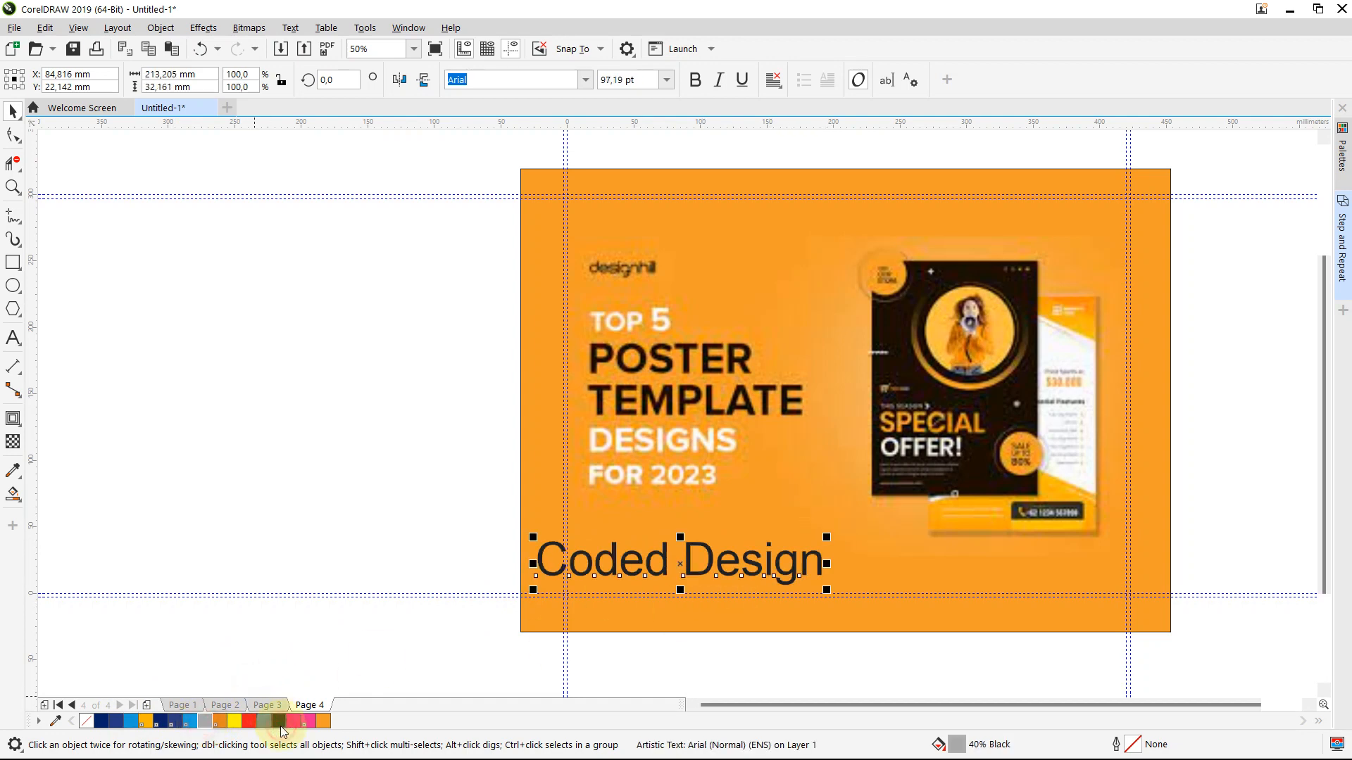
- Make the "Coded Design" text bold and move it inside the page guidelines, centered at about X 136 mm, Y 25 mm
drag(684, 563, 750, 555)
click(696, 80)
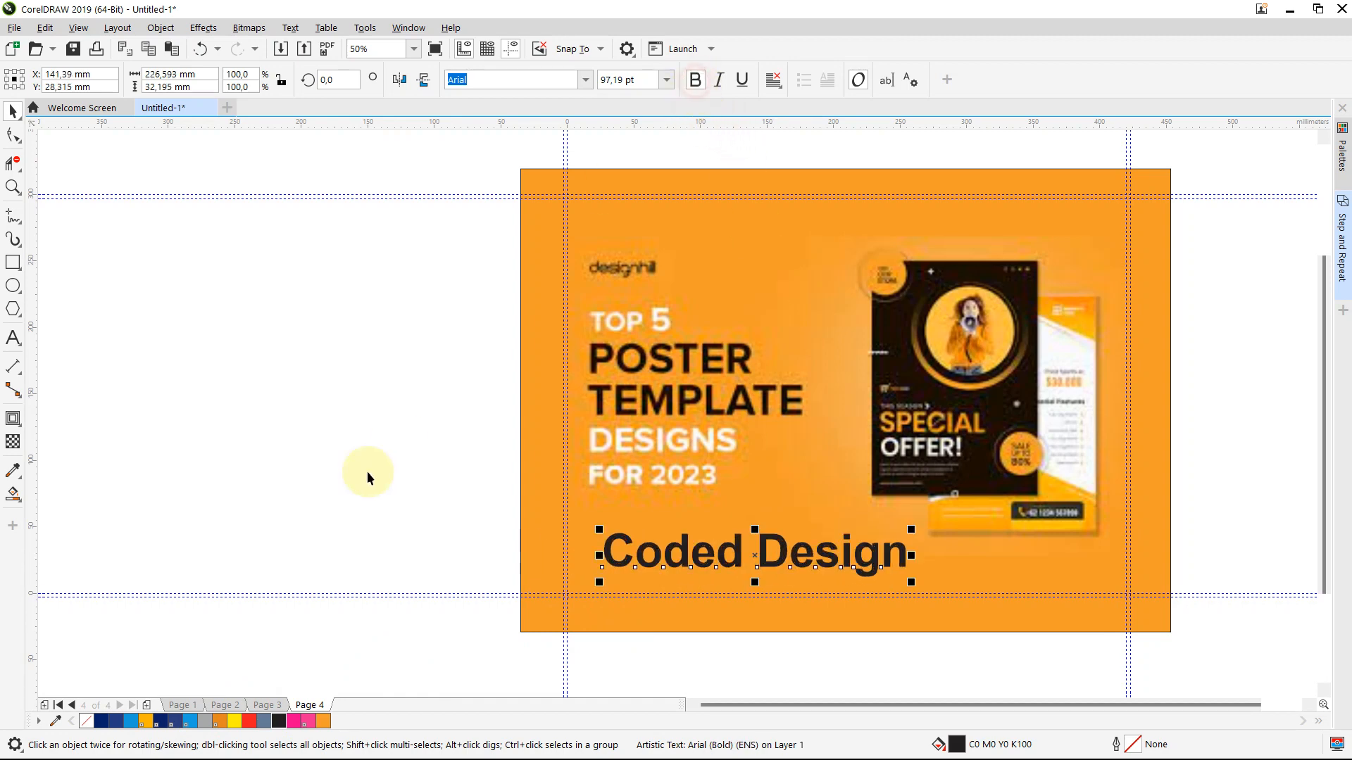
click(362, 473)
click(815, 564)
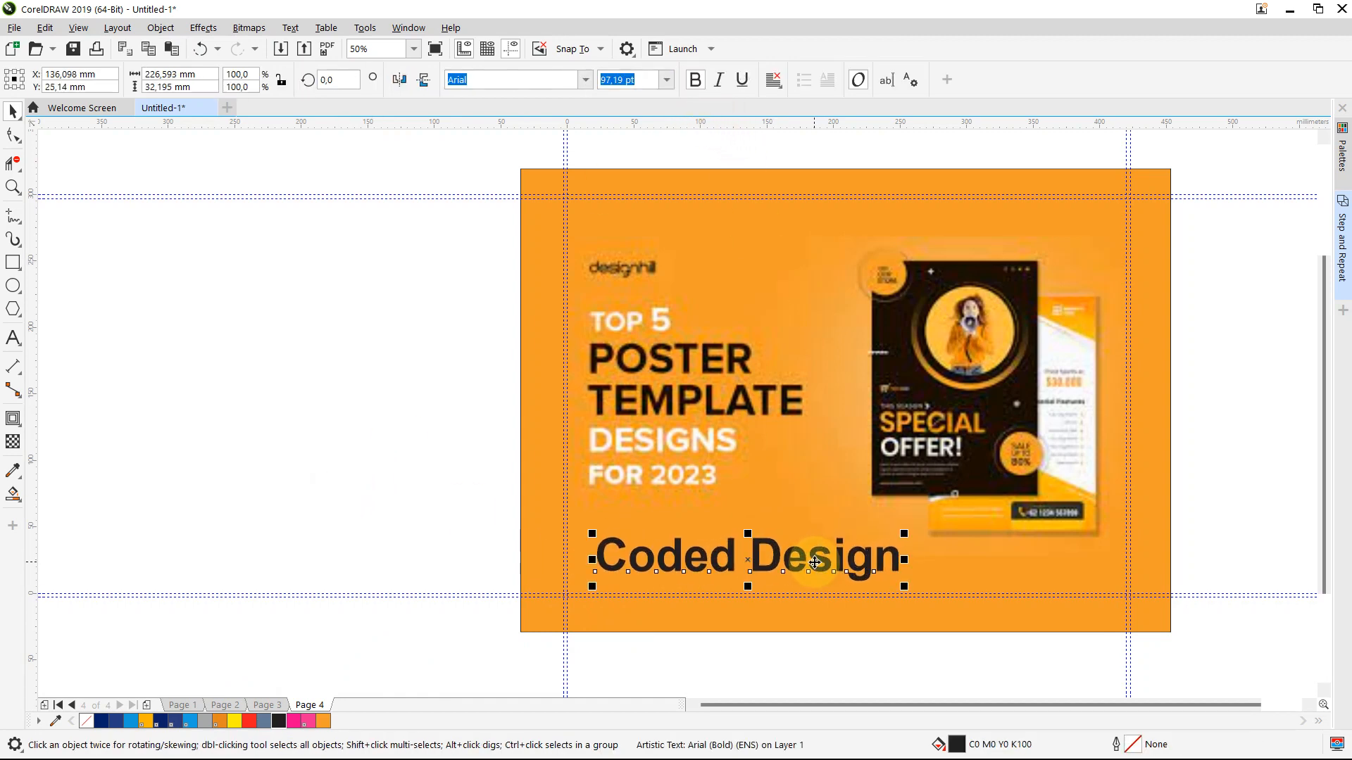
click(378, 289)
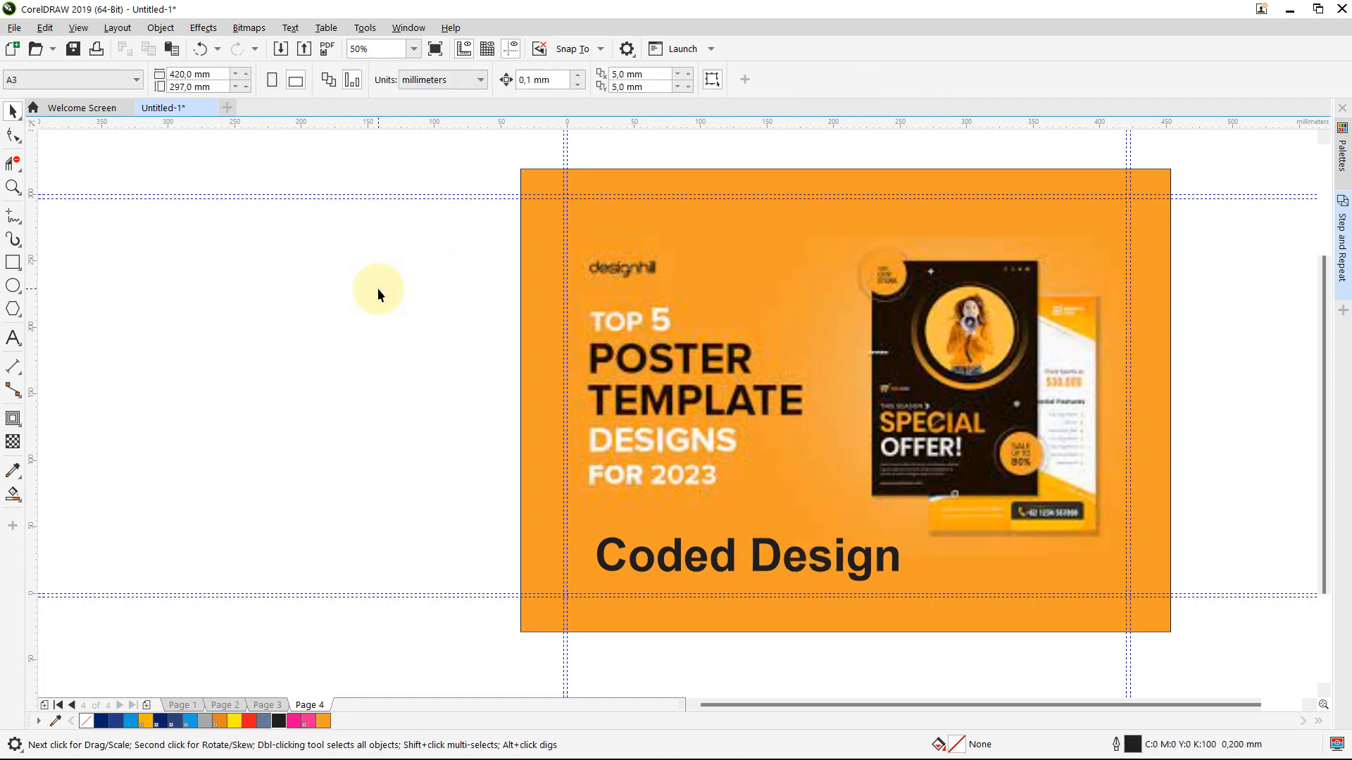
- Examine whether the "Coded Design" text can be edited as live text, leaving its wording as it is
double_click(668, 556)
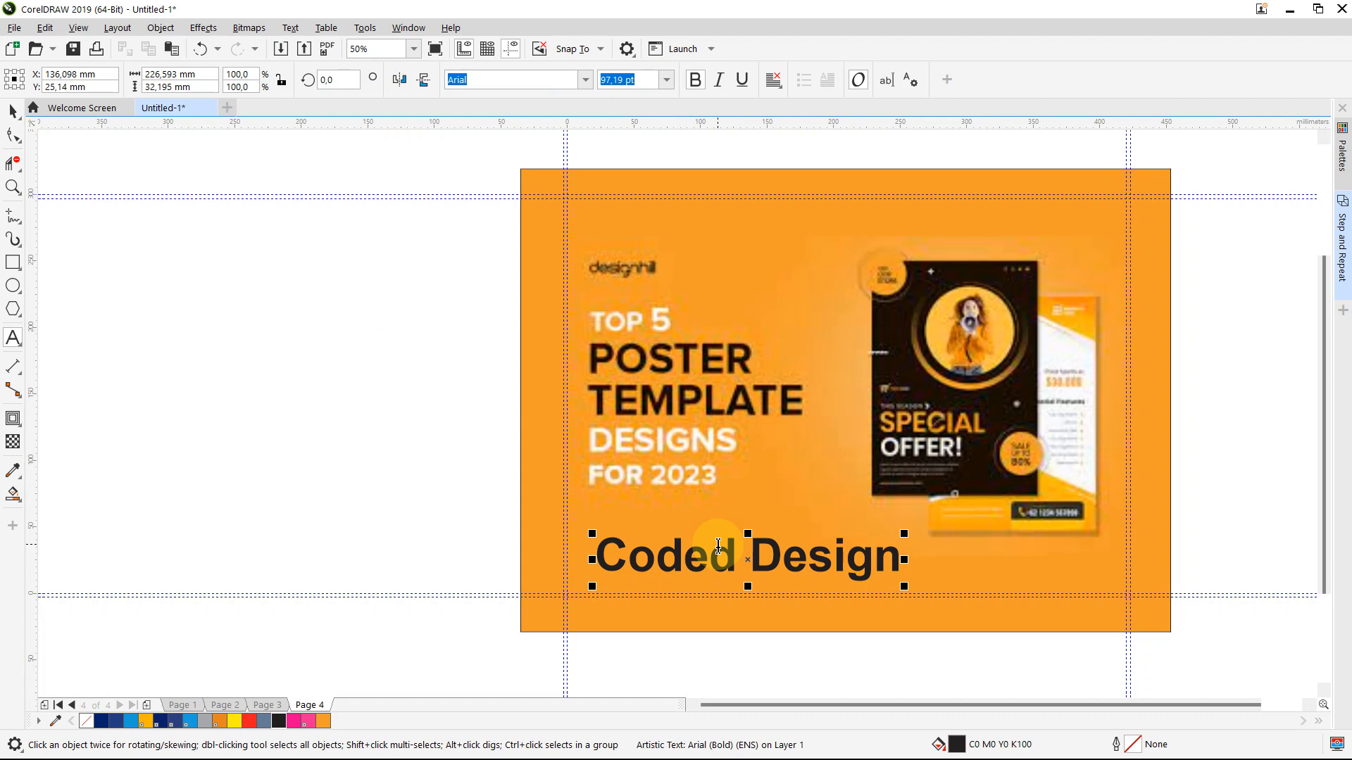
click(13, 110)
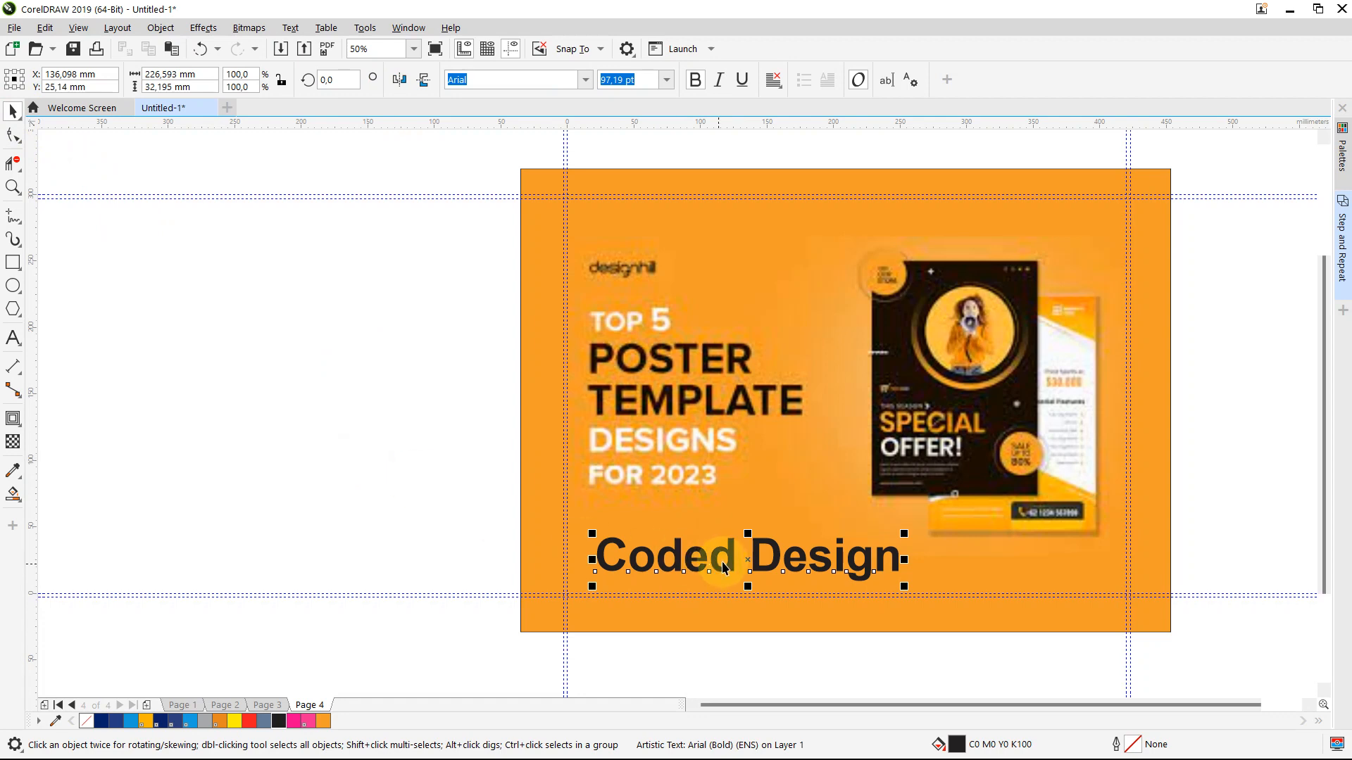
scroll(725, 564, up, 2)
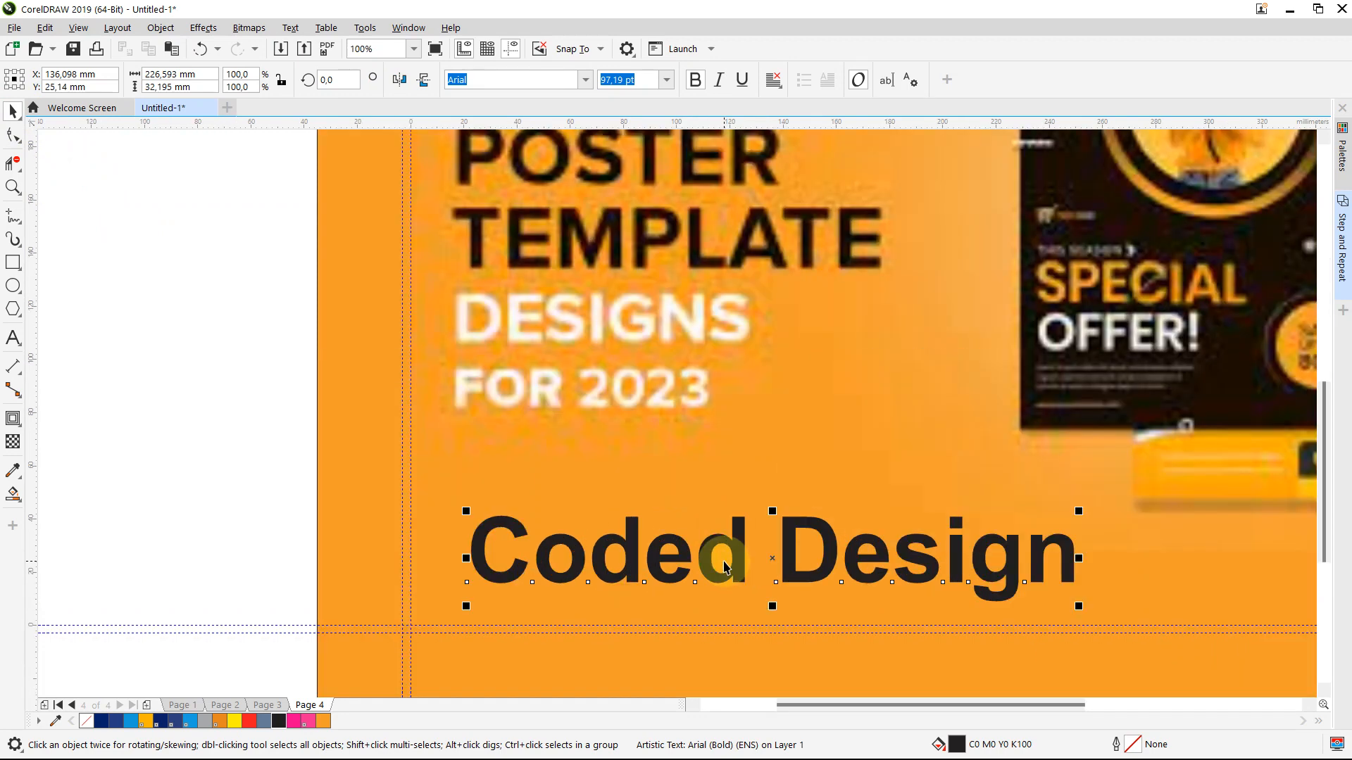
click(460, 551)
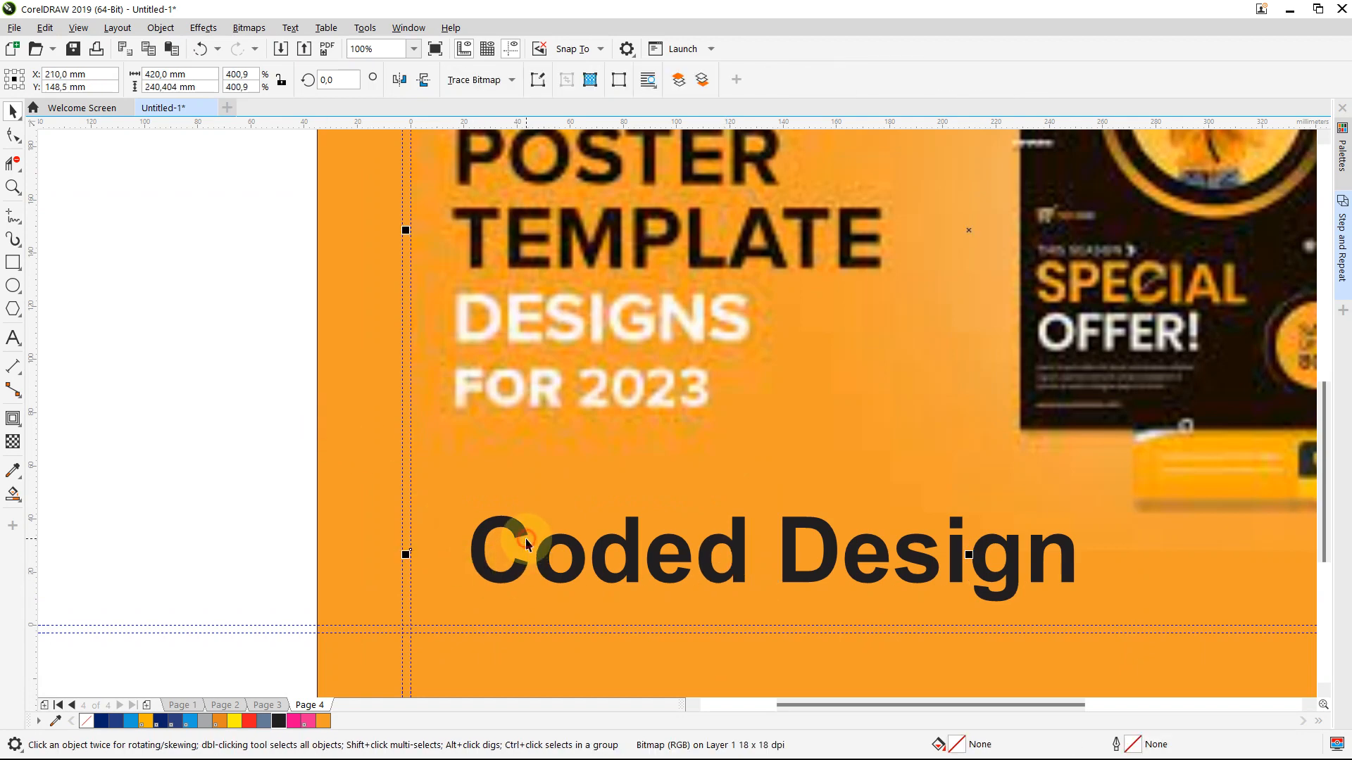
double_click(549, 558)
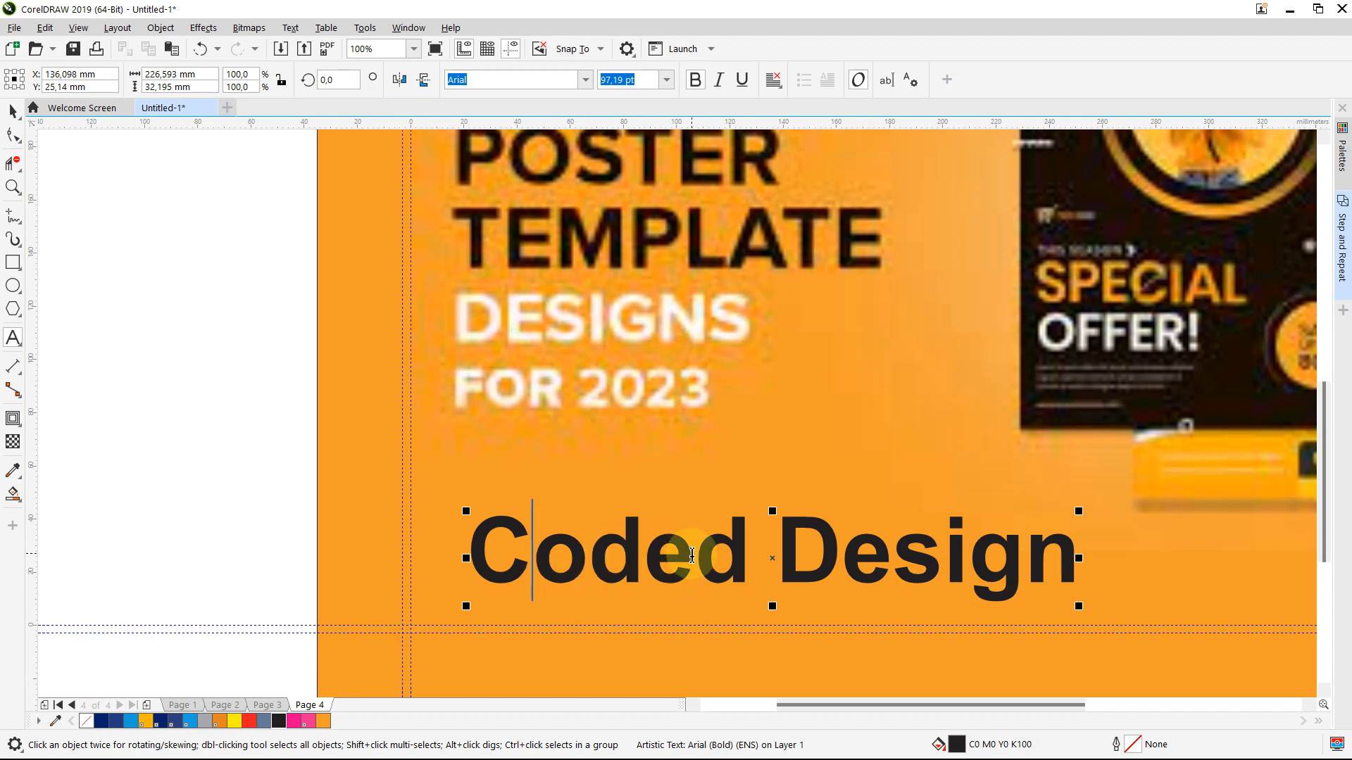
click(13, 111)
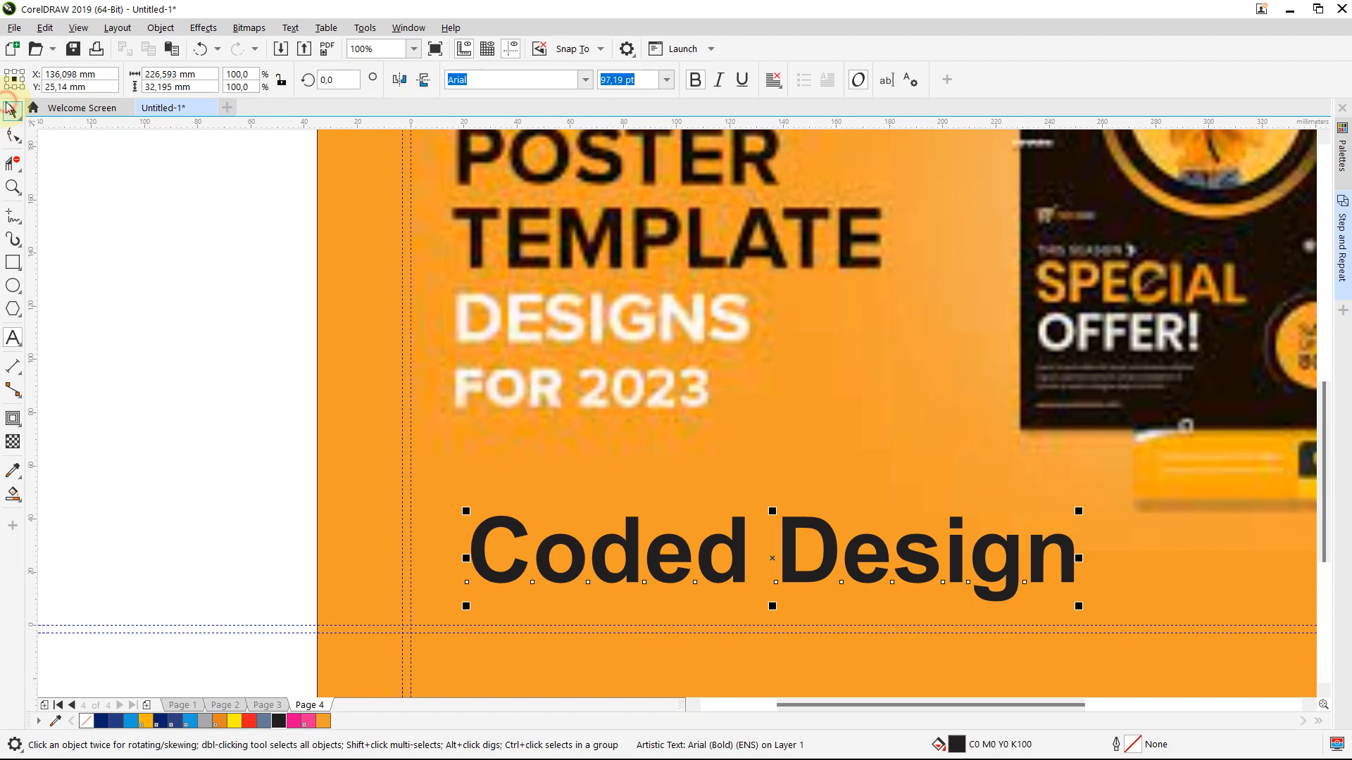
click(161, 256)
click(543, 478)
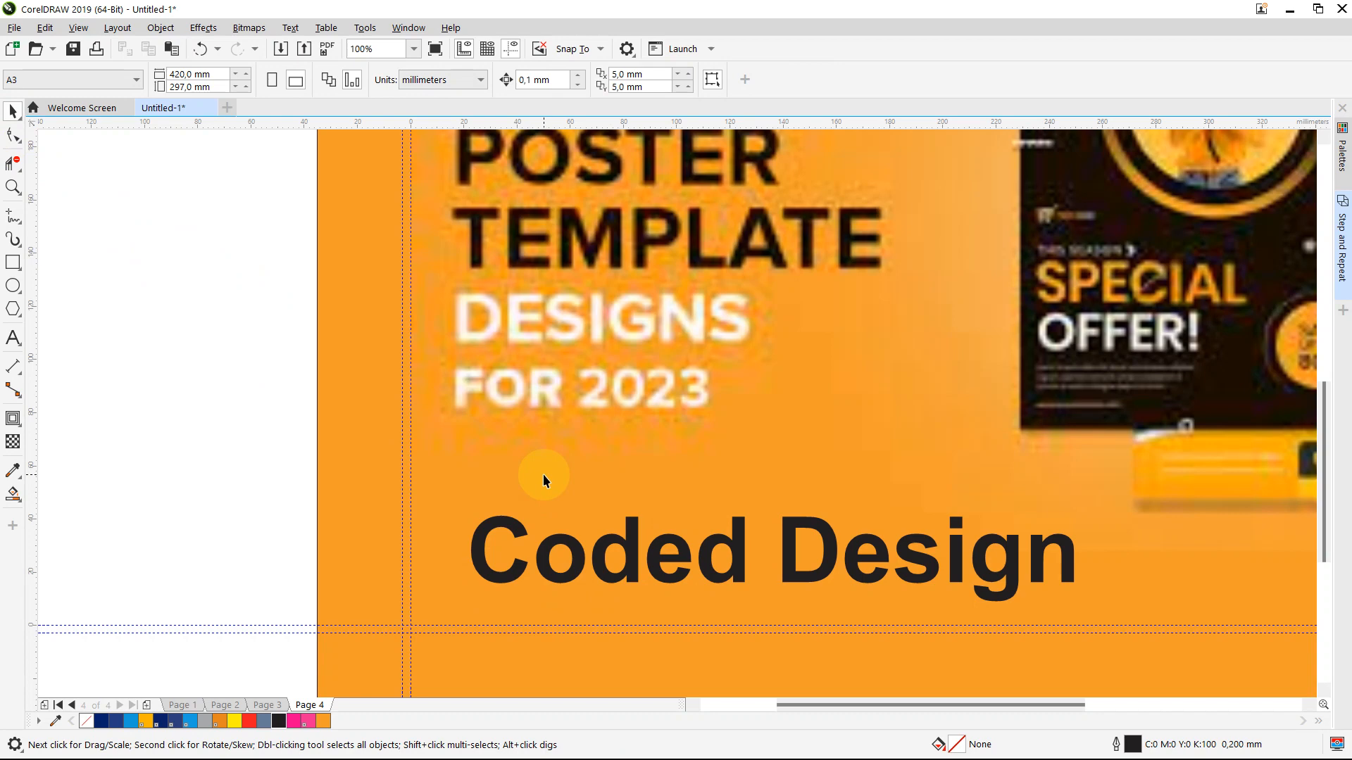
- Convert the "Coded Design" text to curves and show its outline nodes for shape editing
click(627, 527)
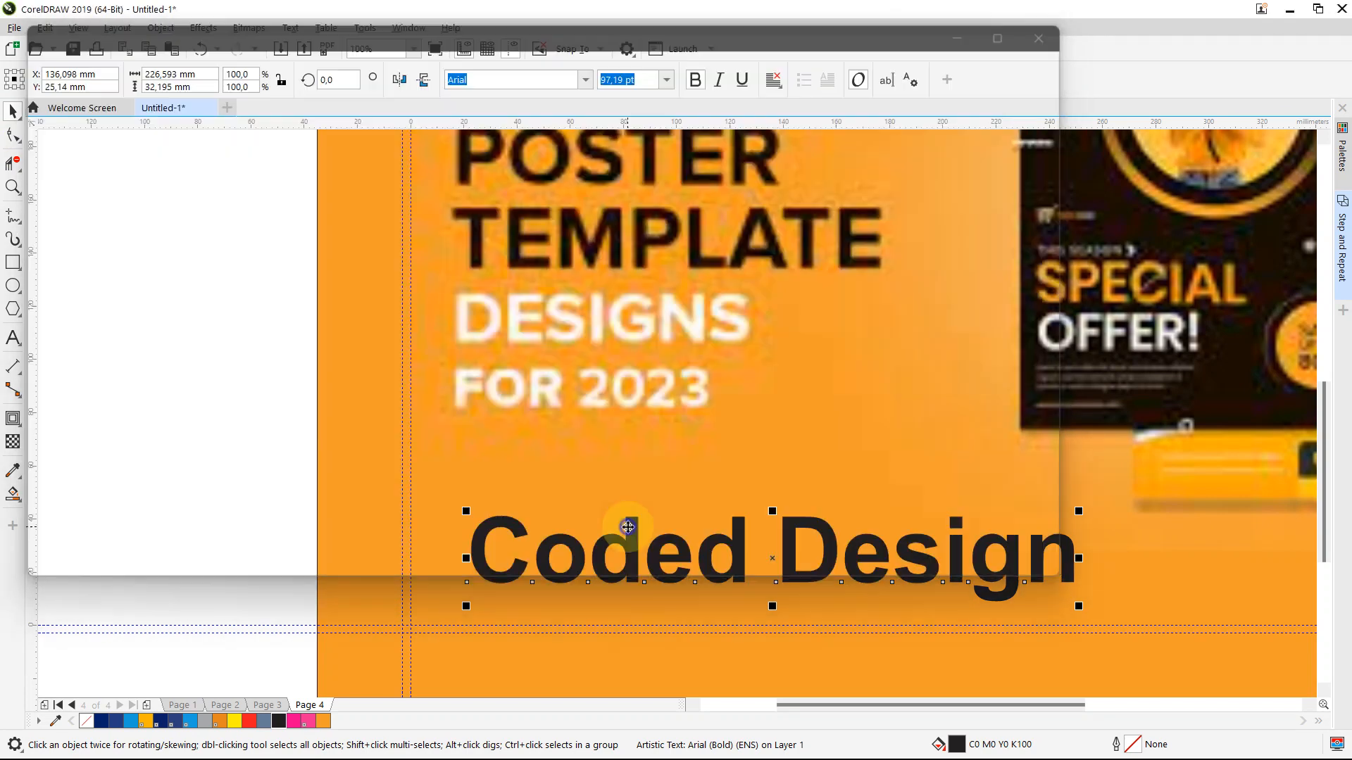
click(632, 534)
right_click(632, 537)
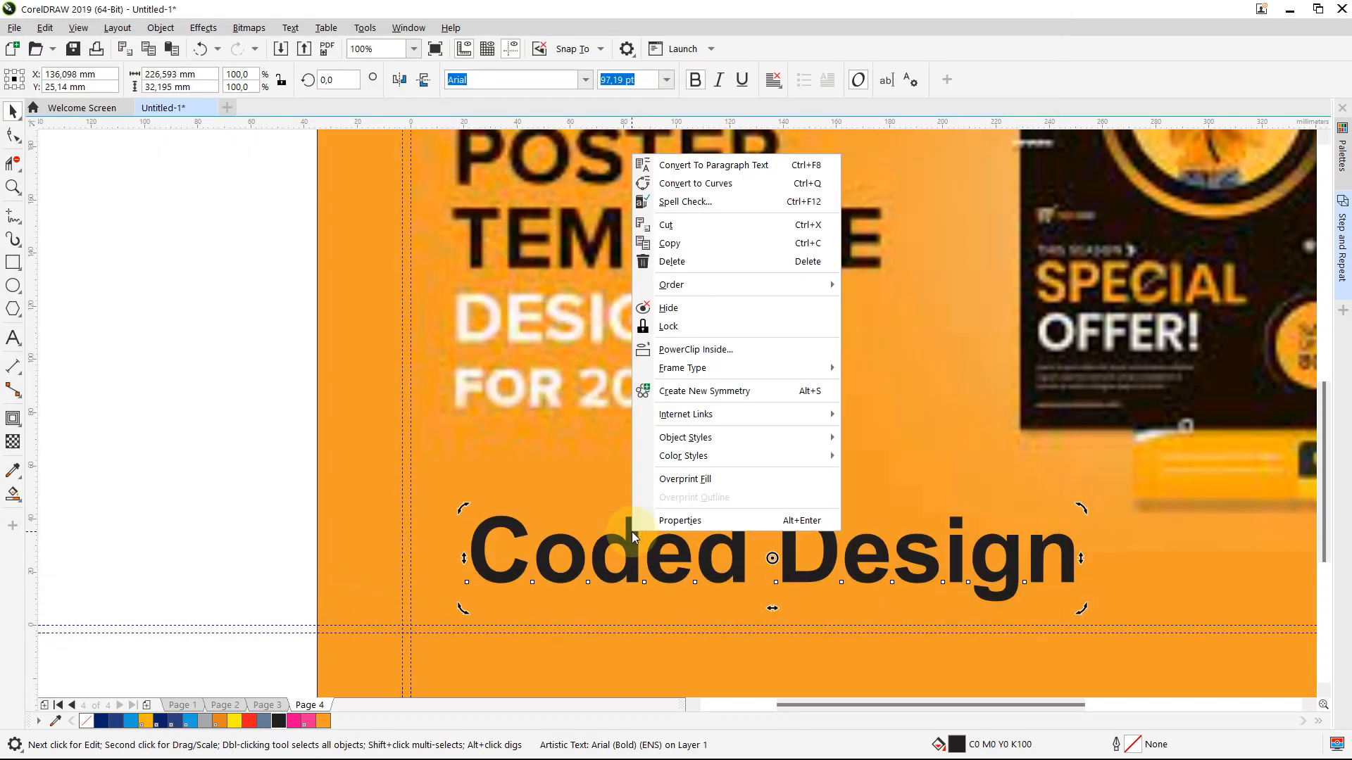
click(692, 183)
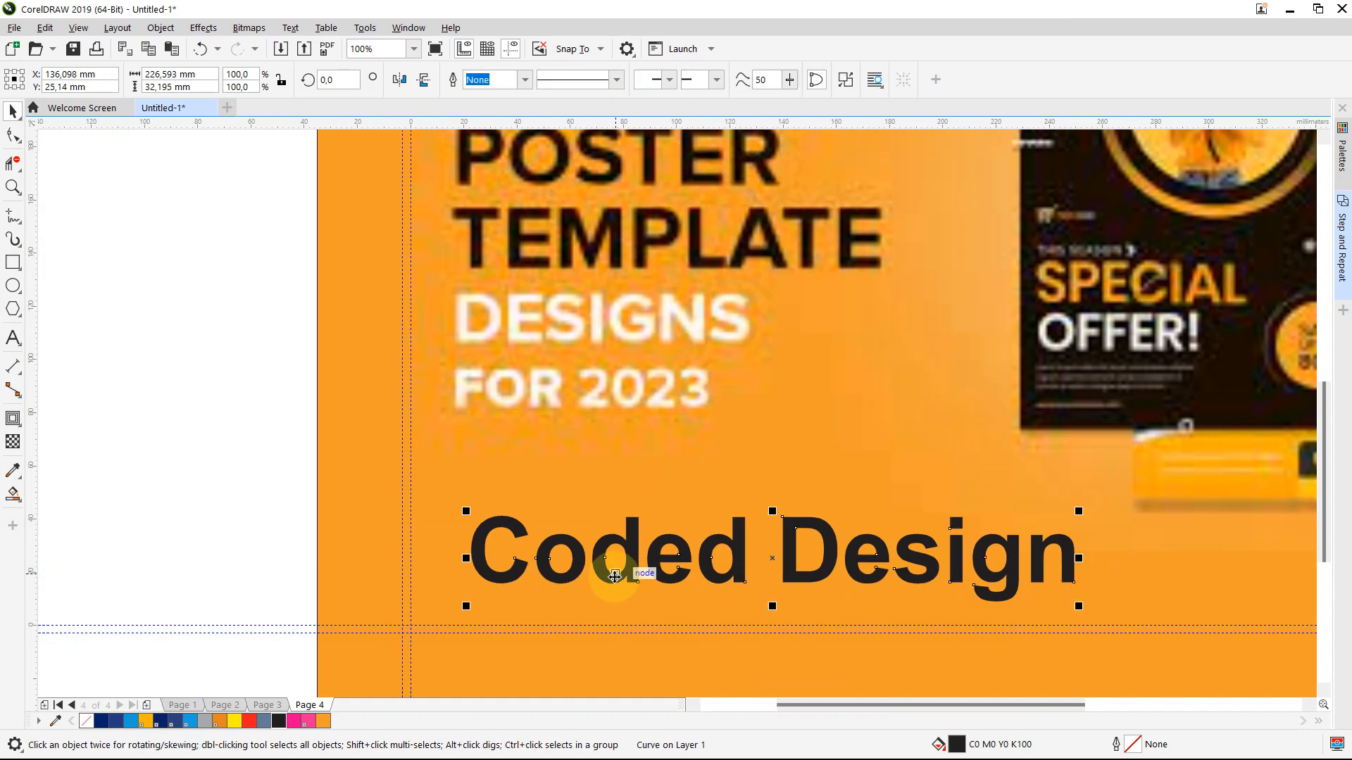
double_click(631, 554)
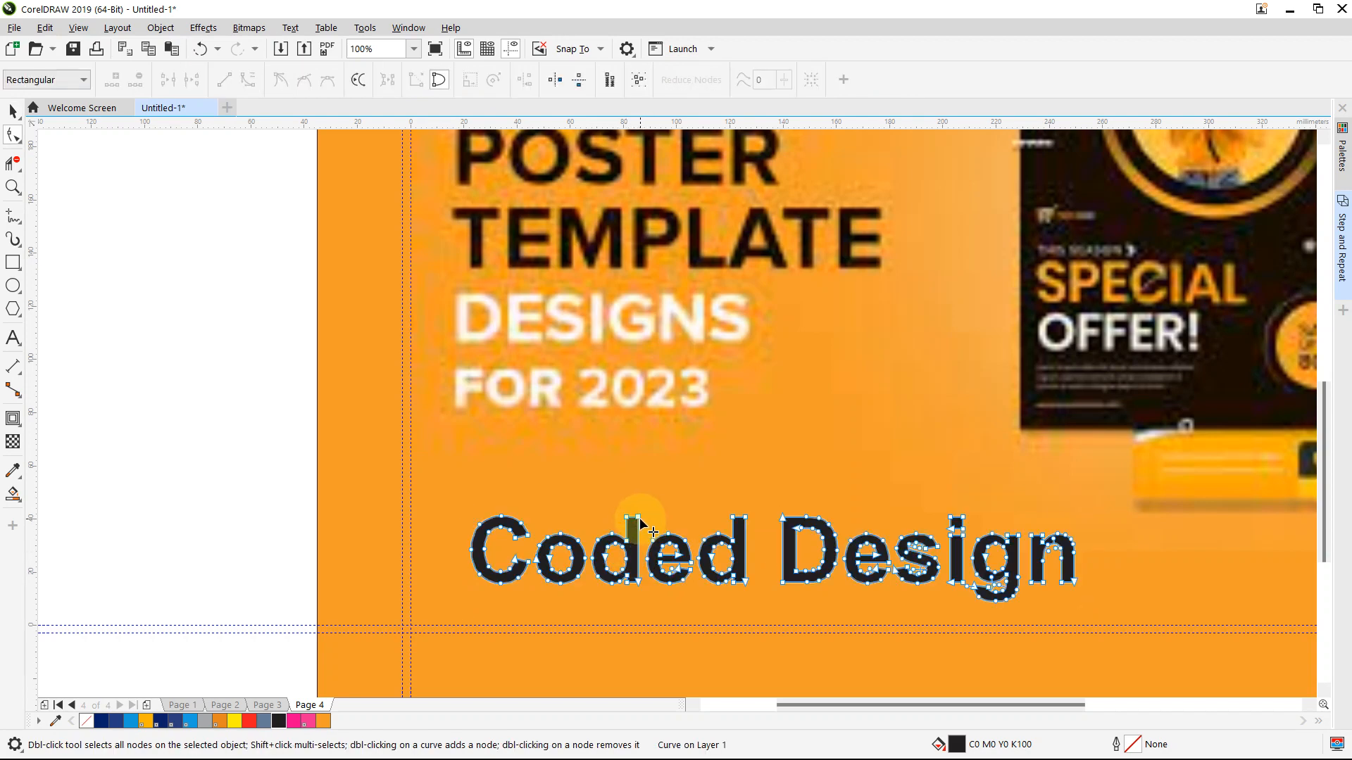
- Distort the "Coded Design" curves by pulling upper nodes of both lowercase d letters, the capital D and the i upward
drag(639, 518, 689, 477)
drag(626, 517, 550, 458)
drag(746, 520, 814, 443)
drag(782, 517, 726, 442)
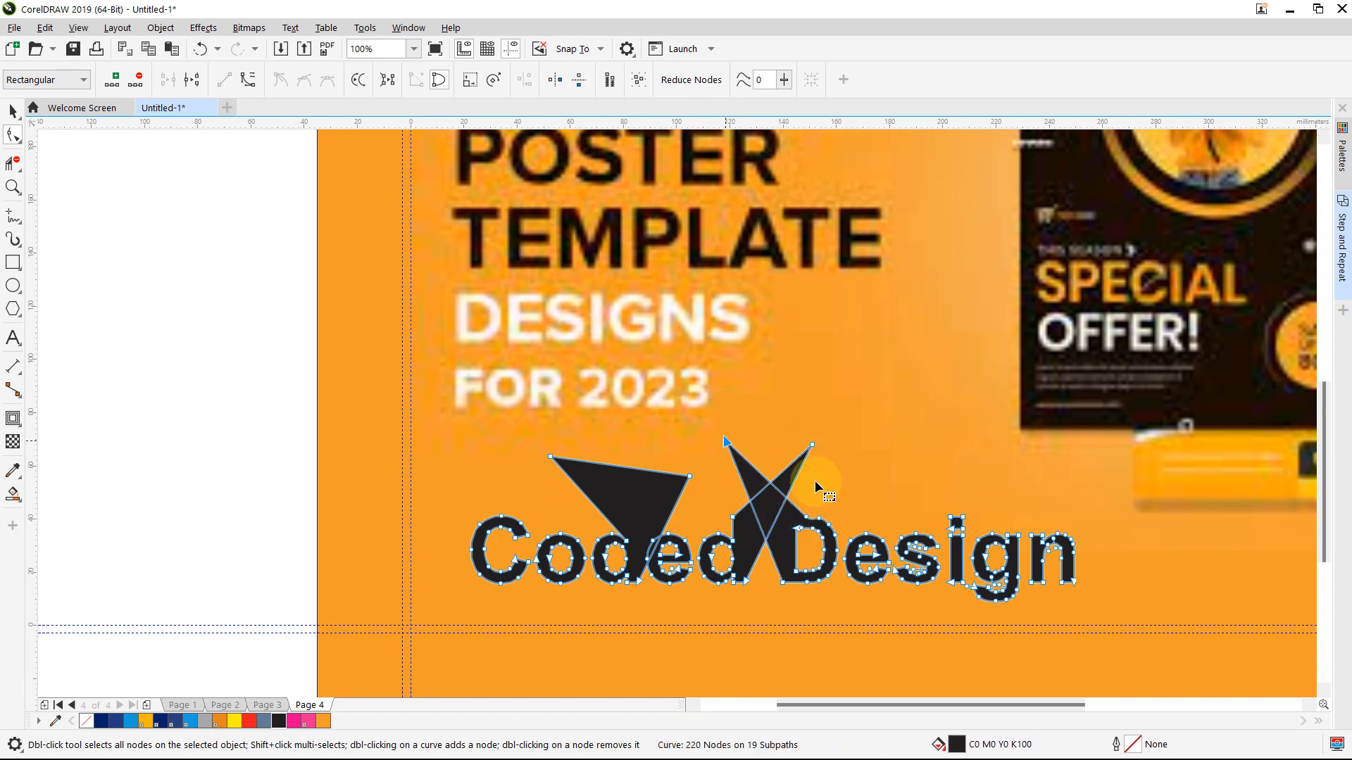
drag(952, 519, 881, 441)
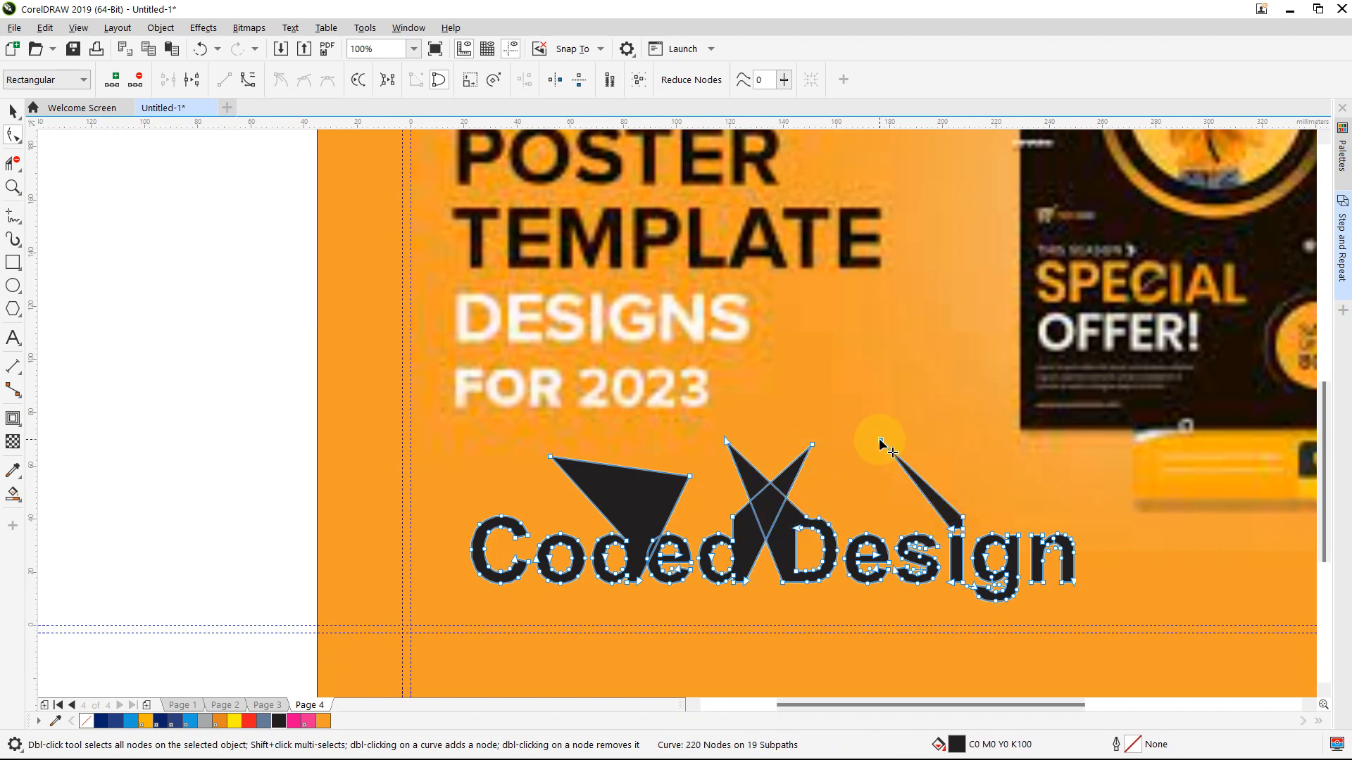
- Undo the letter node edits and the conversion of "Coded Design" to curves
key(ctrl+z)
key(ctrl+z)
key(ctrl+z)
key(ctrl+z)
key(ctrl+z)
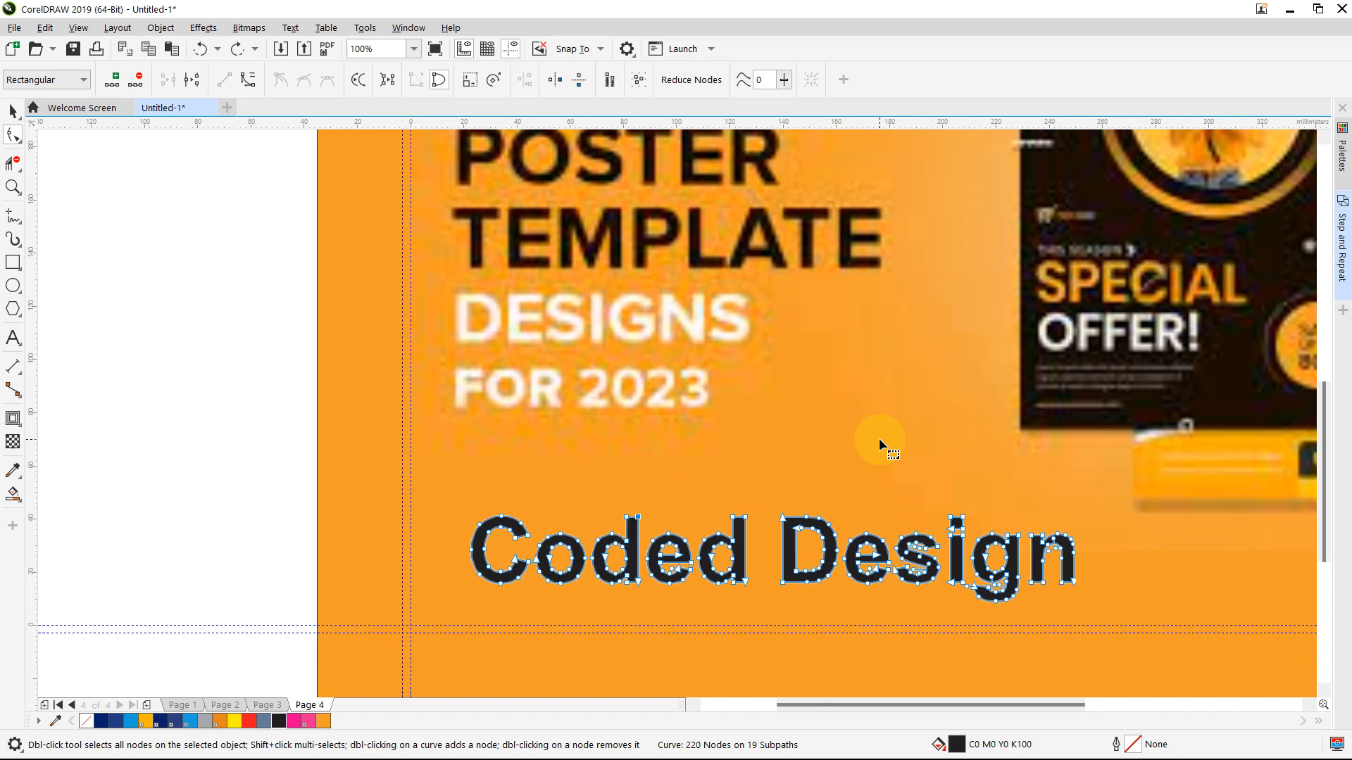
scroll(484, 416, down, 1)
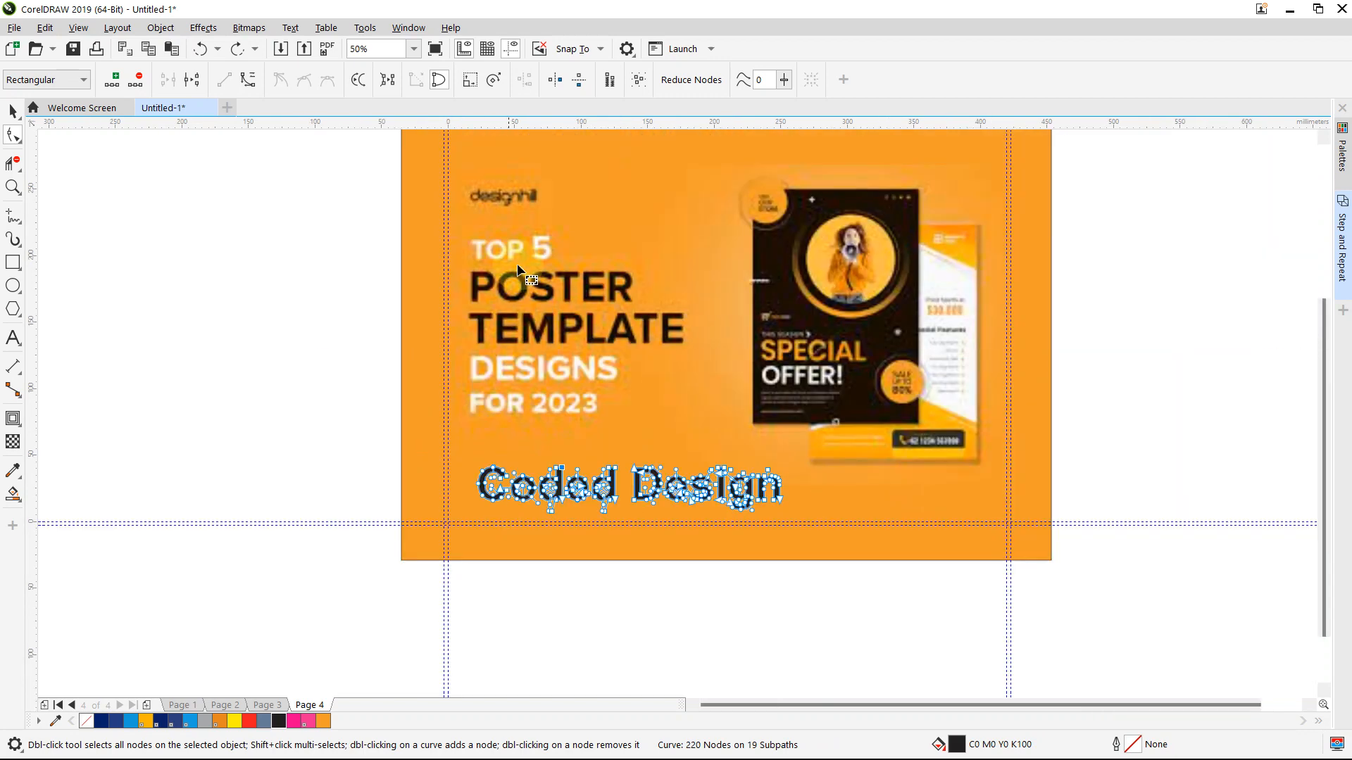
key(ctrl+z)
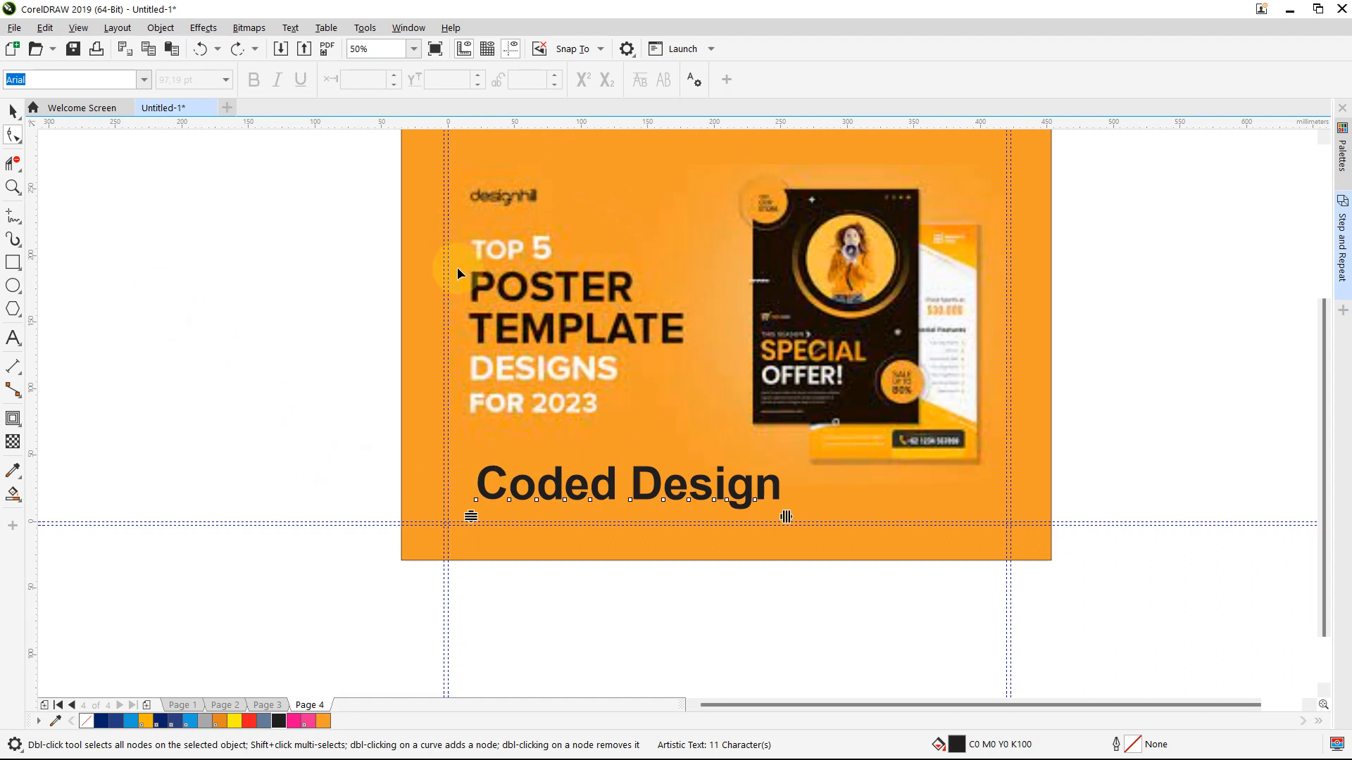
- Check whether "Coded Design" accepts a text cursor as live text, then deselect it without changing the wording
click(492, 477)
click(266, 311)
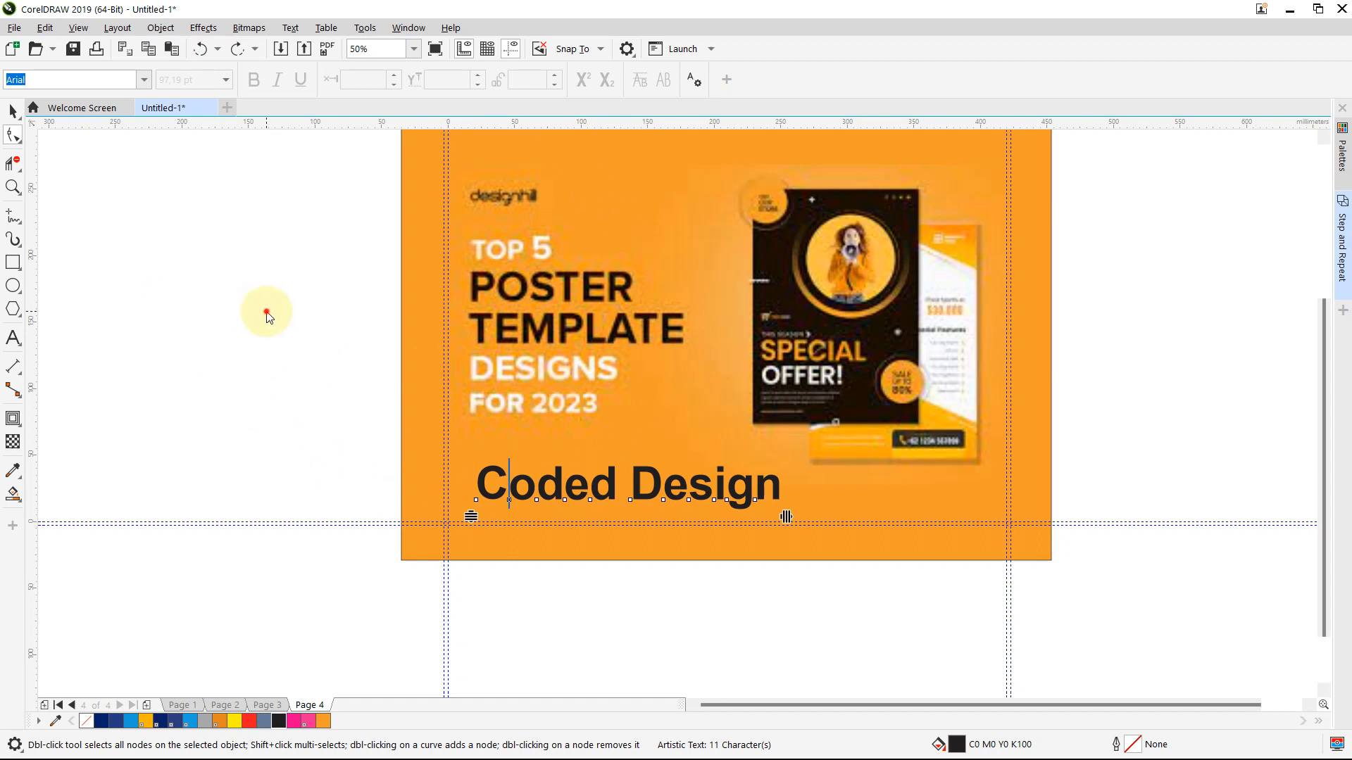
click(12, 111)
click(176, 255)
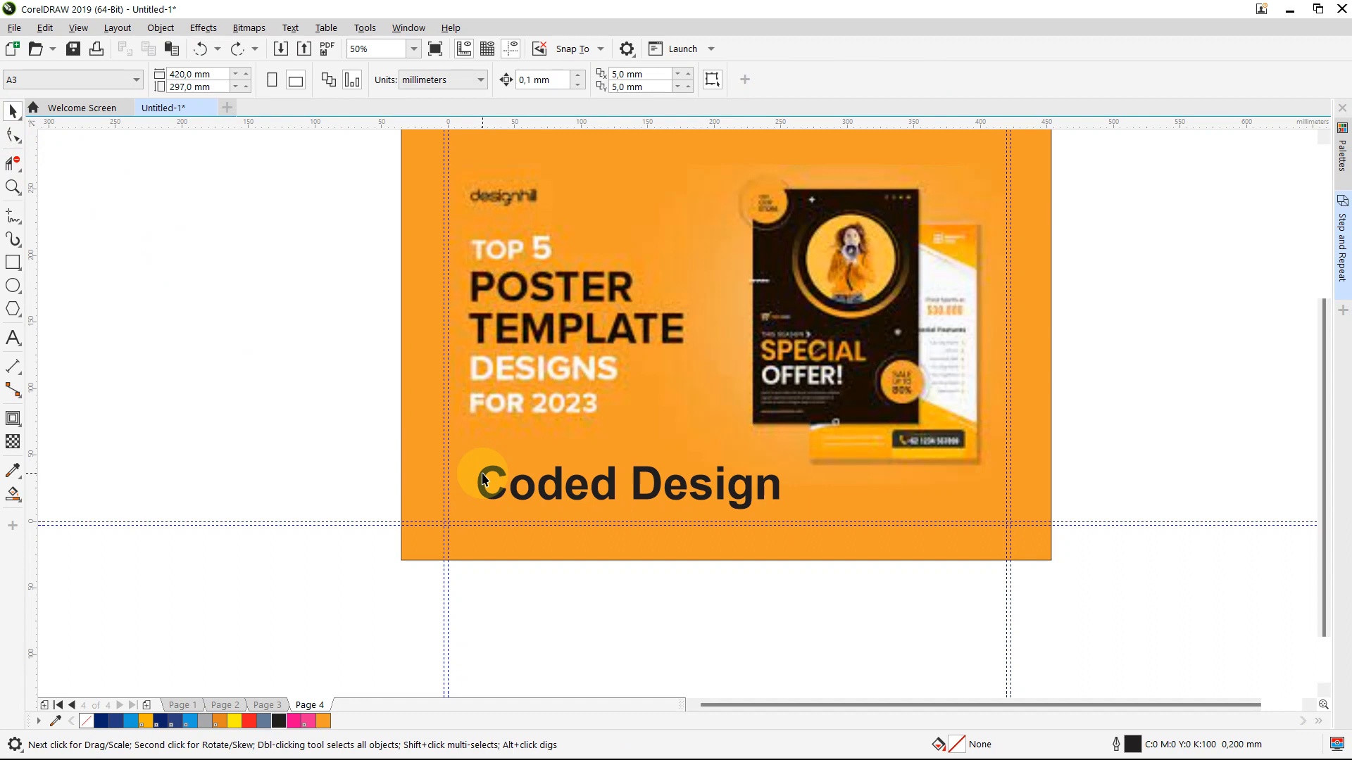
double_click(517, 489)
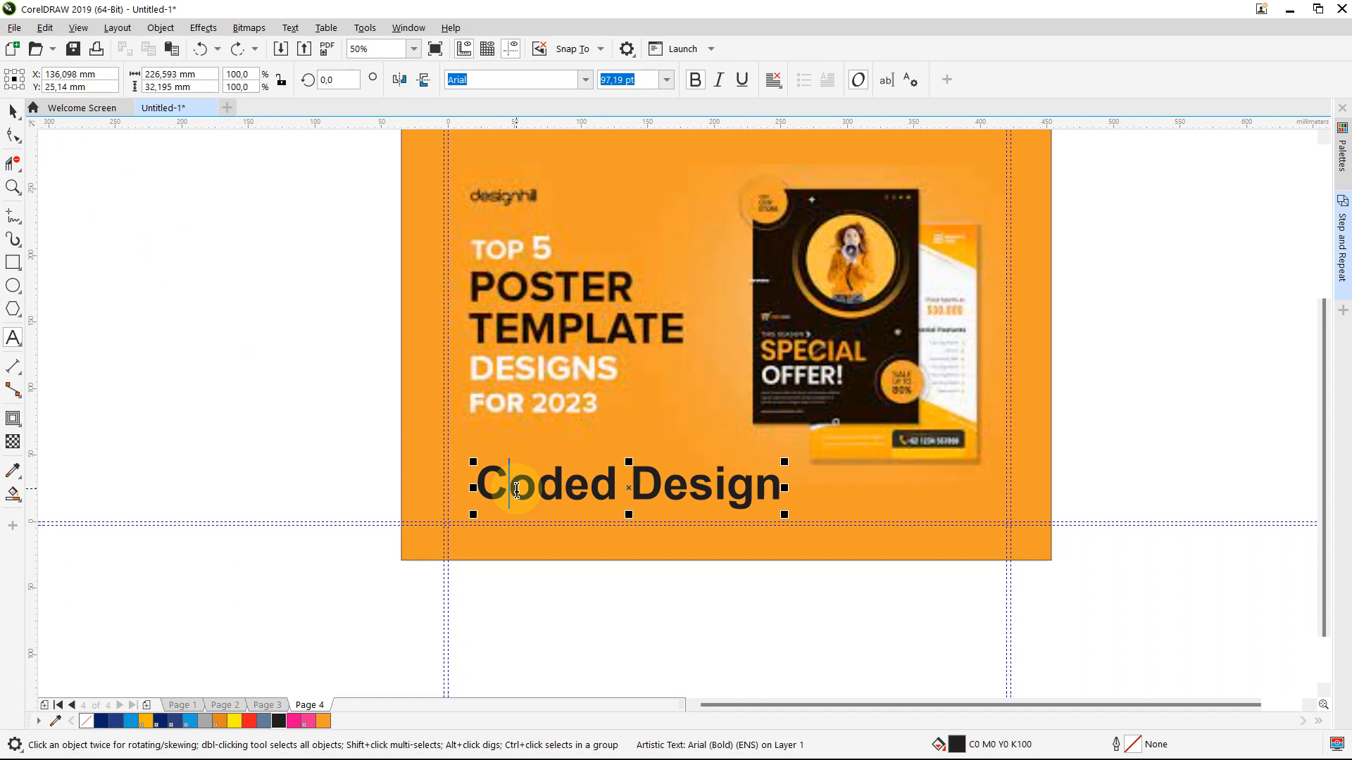
click(12, 111)
click(183, 292)
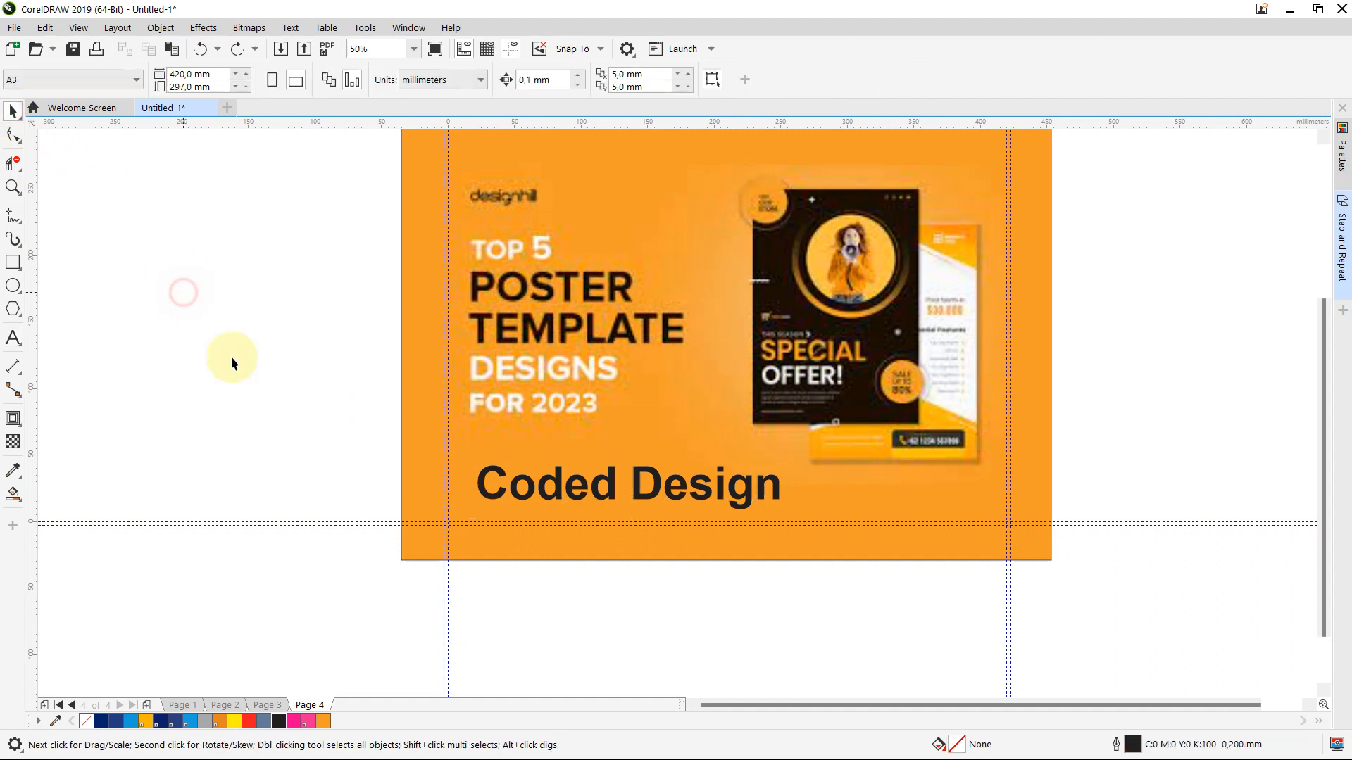
- Move the "Coded Design" text slightly down, keeping it above the lower page guidelines, and deselect it
click(563, 476)
click(590, 486)
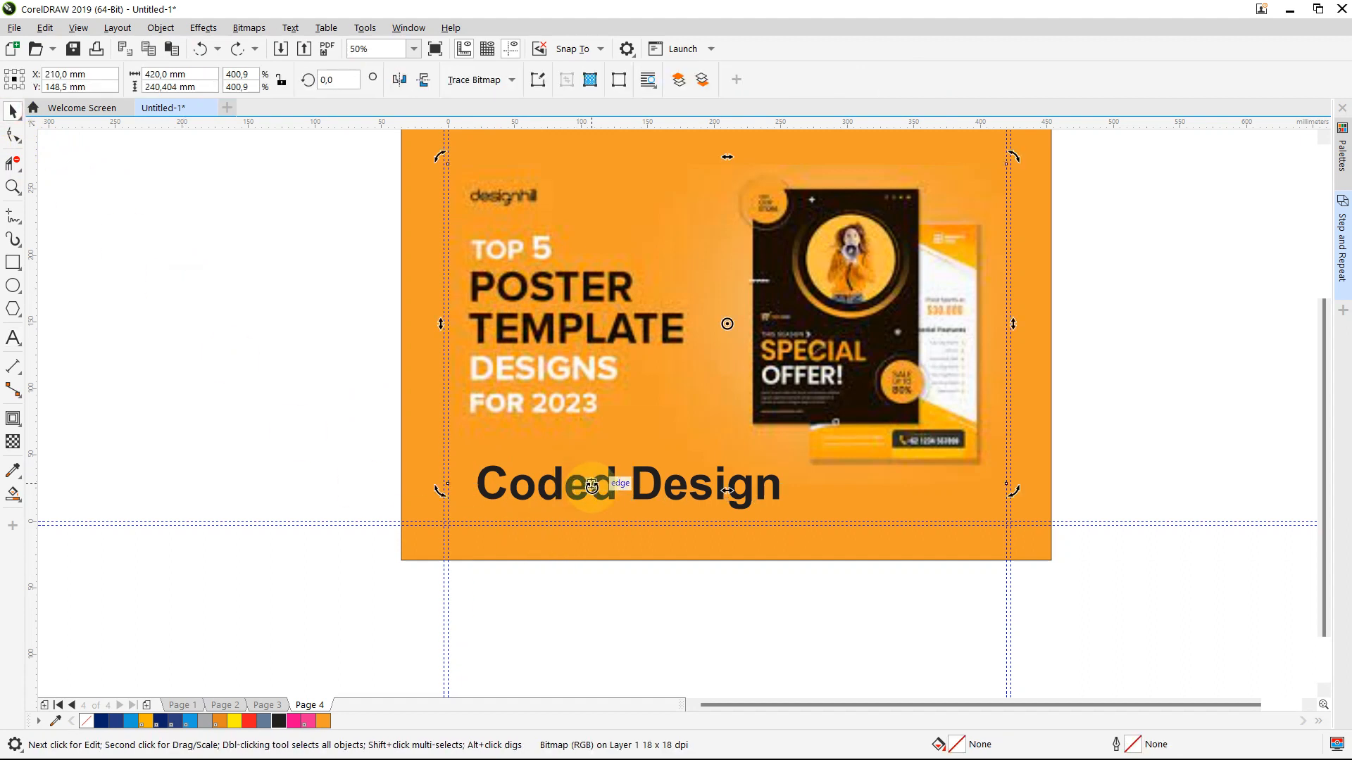
click(591, 486)
mouse_move(604, 483)
mouse_down()
mouse_move(643, 483)
mouse_move(625, 428)
mouse_move(632, 492)
mouse_move(603, 504)
mouse_up()
click(293, 407)
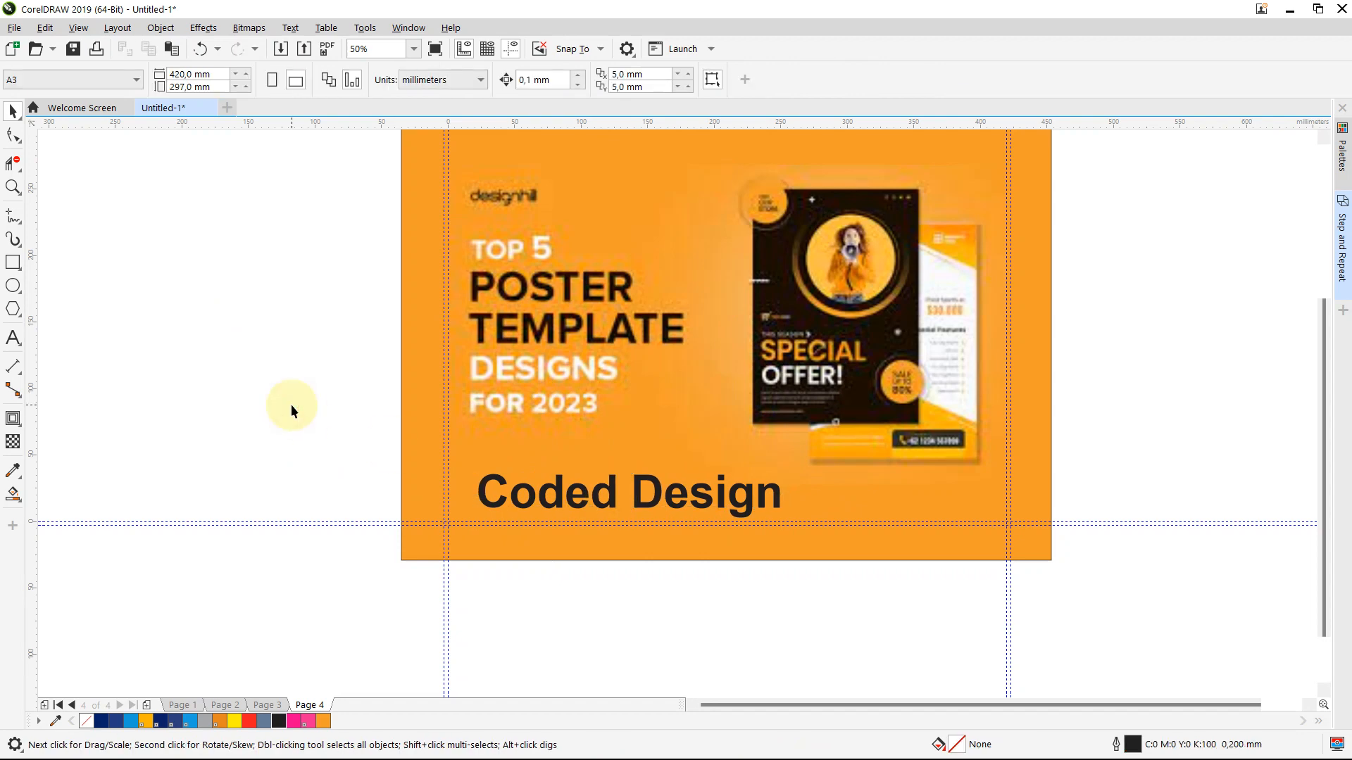
- Export only the current page as a PDF named prod in Downloads, proceeding to the PDF settings
click(14, 28)
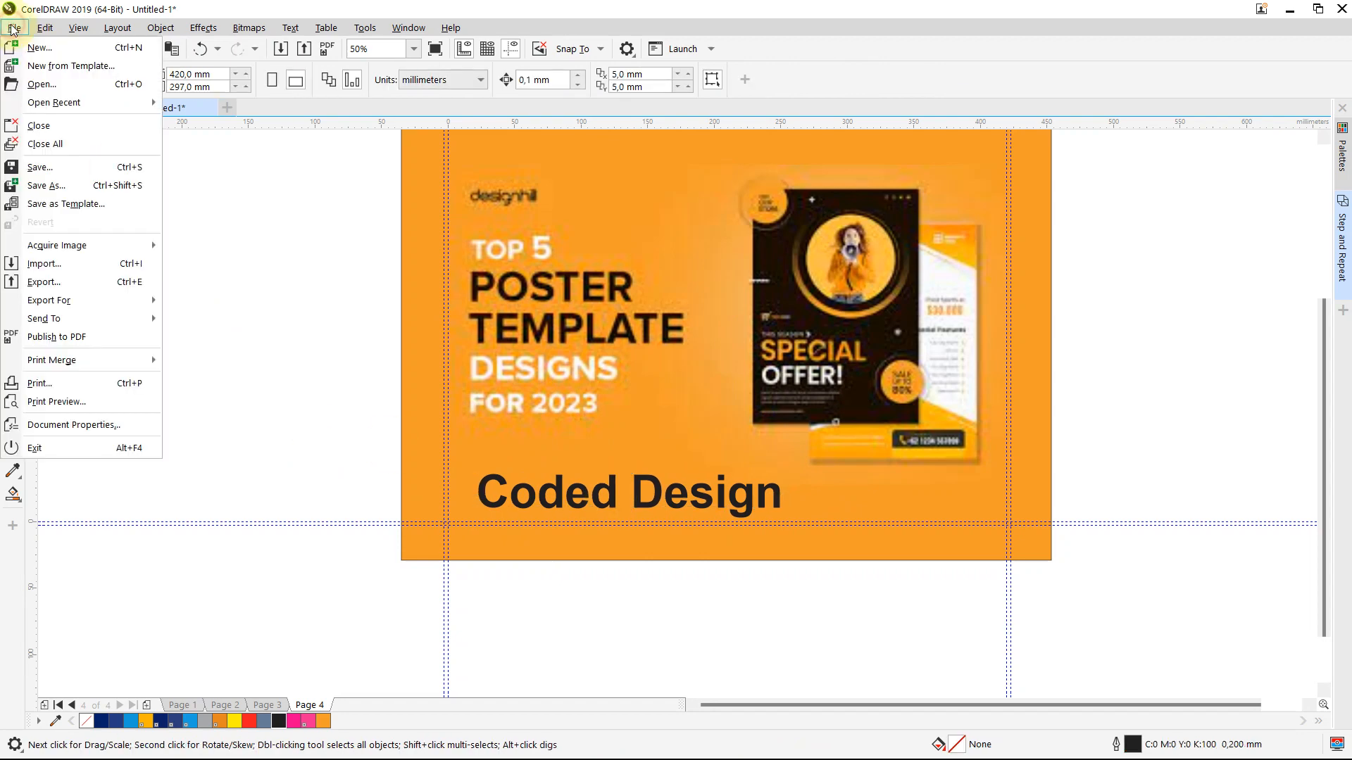
click(26, 279)
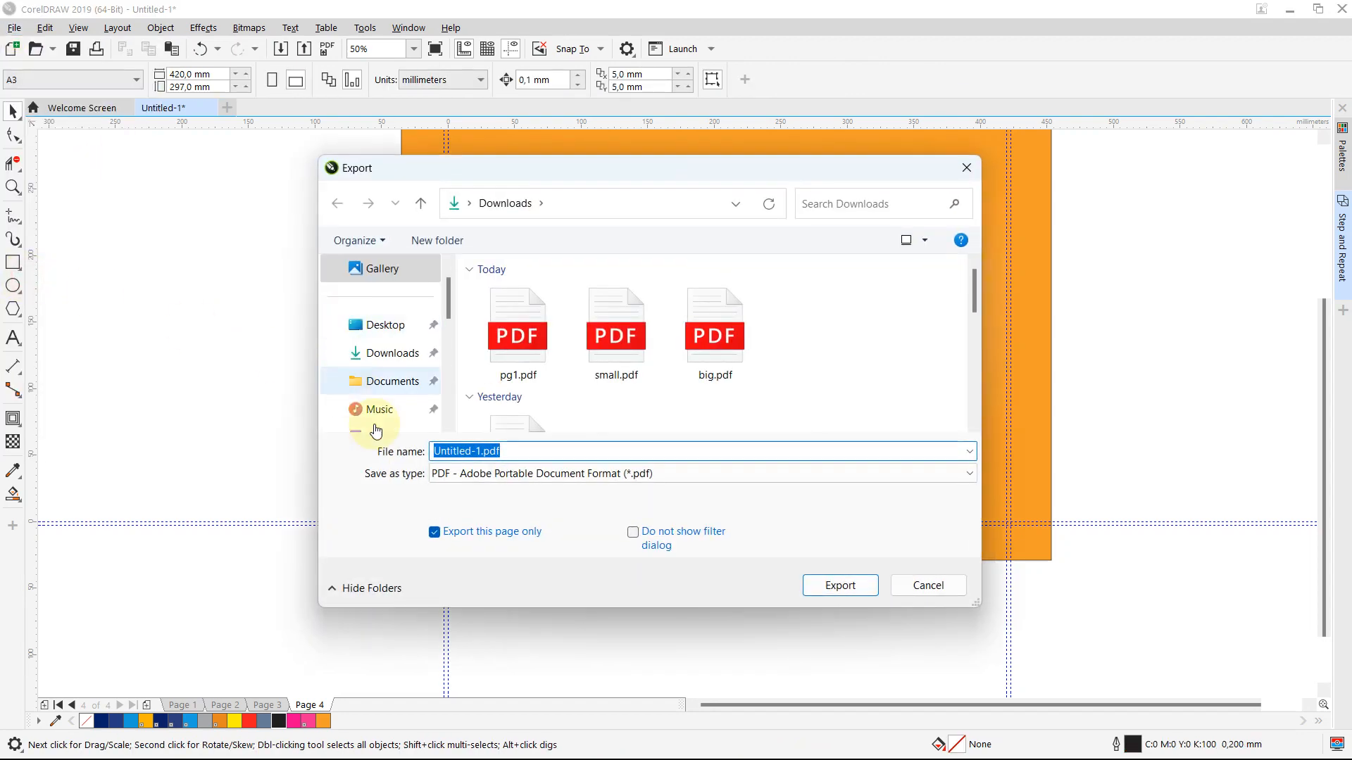
text(prod)
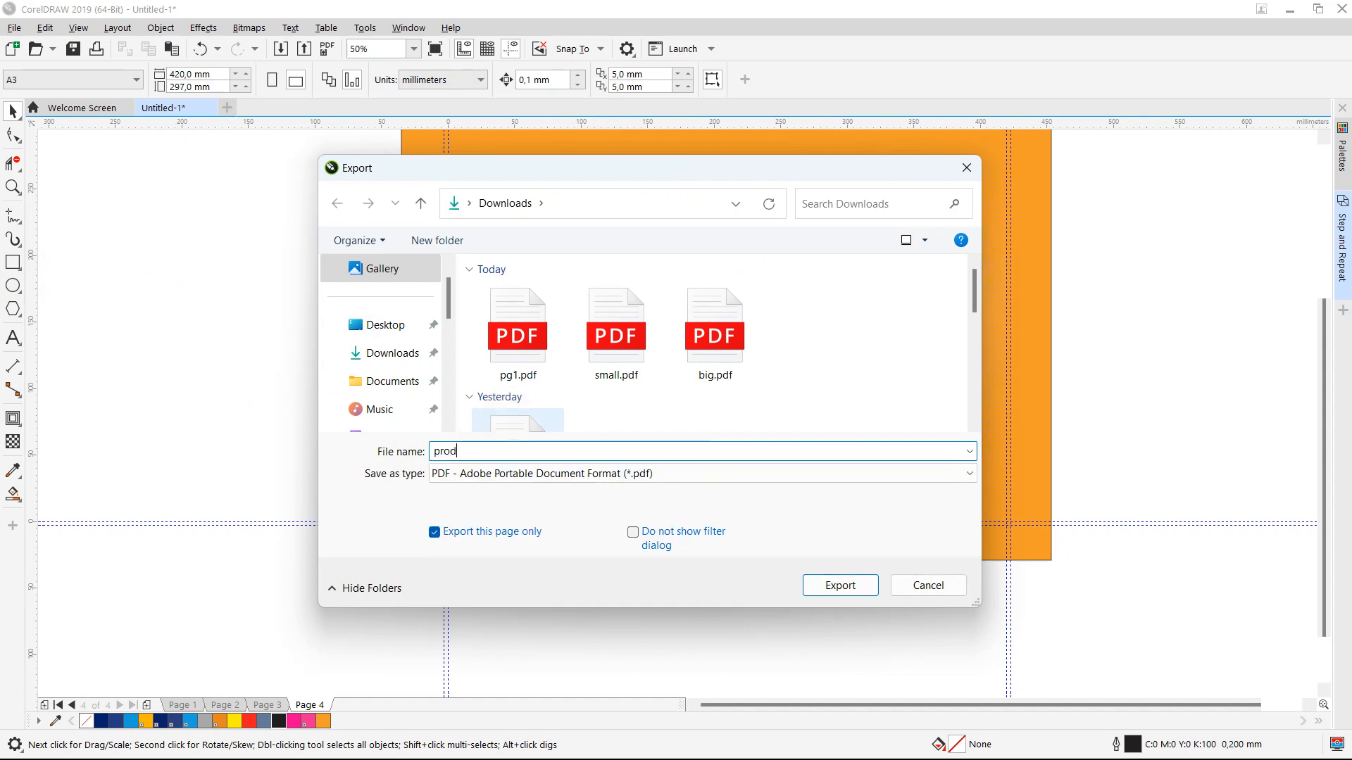
click(813, 584)
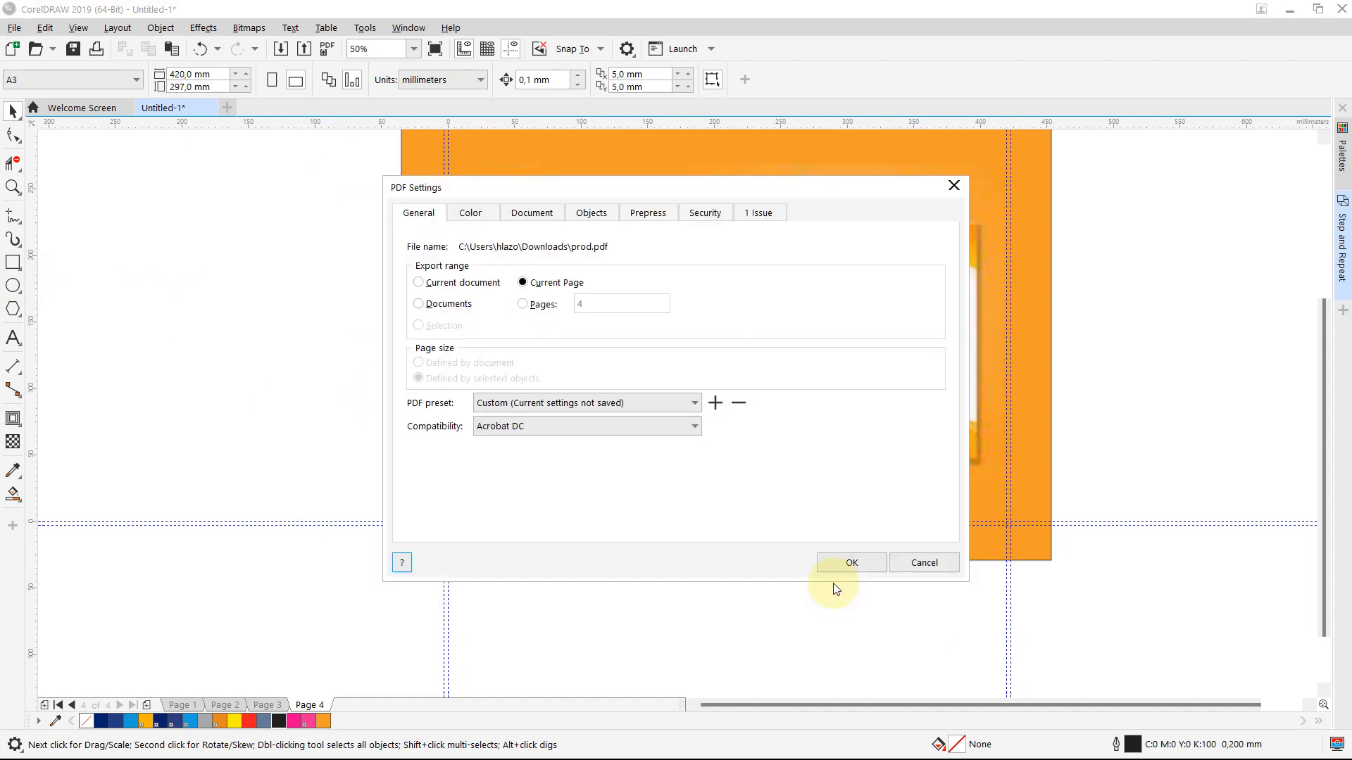
- Examine how "Export all text as curves" affects the font embedding options, leaving it enabled in the PDF settings
click(594, 213)
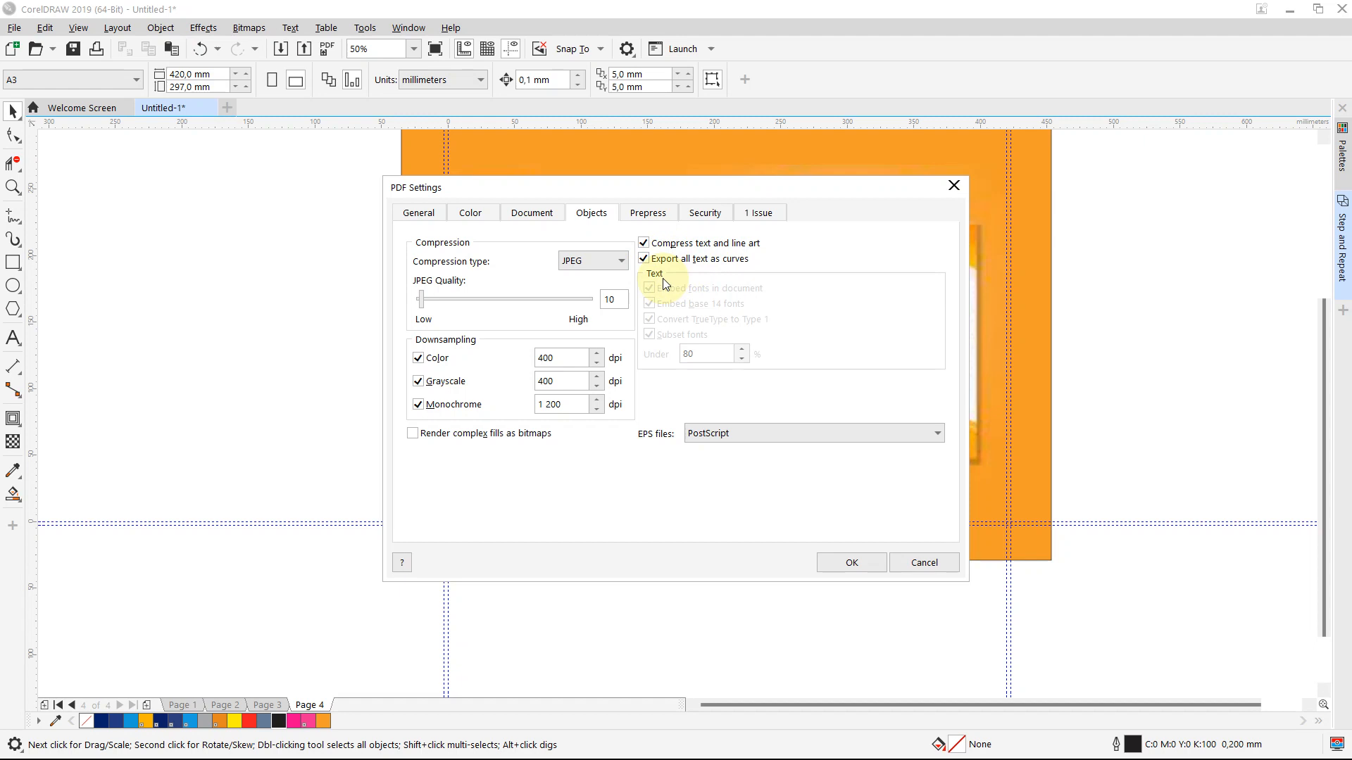
click(643, 260)
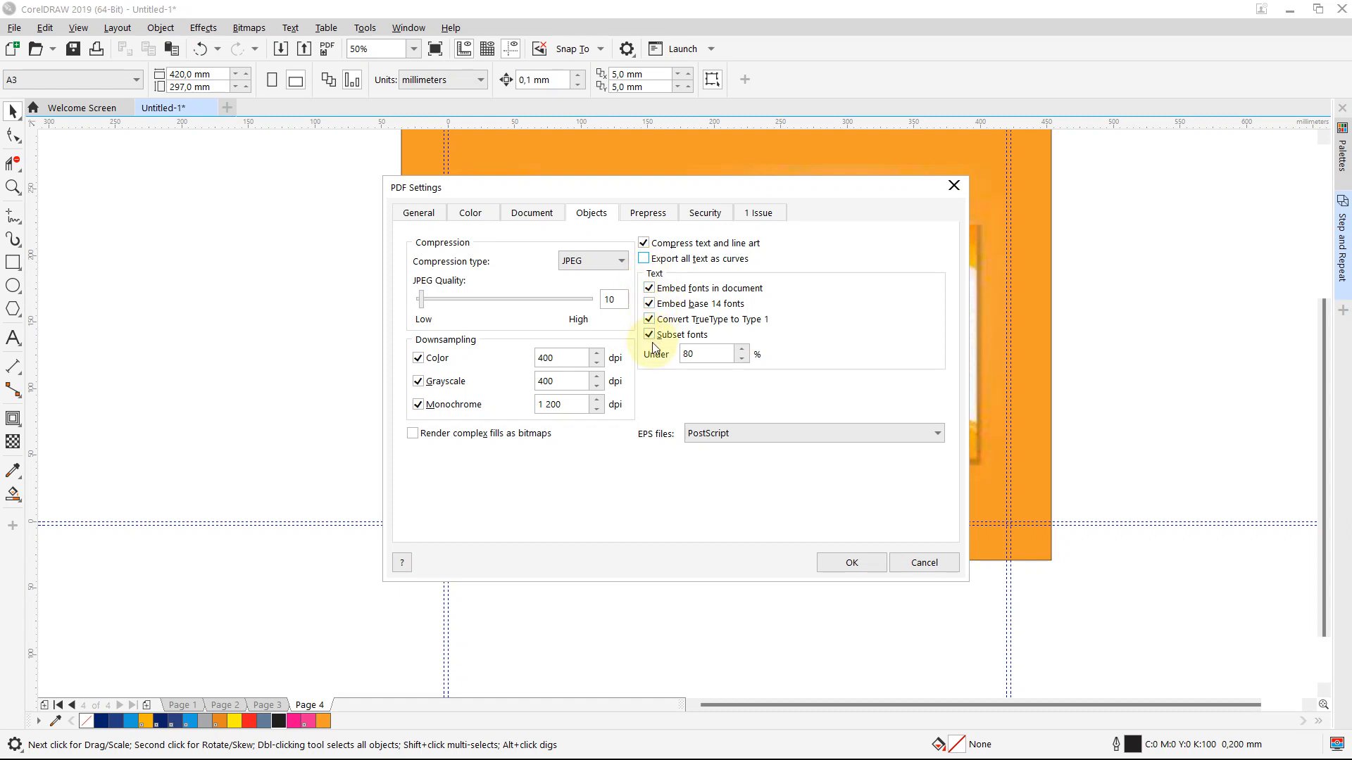
click(648, 259)
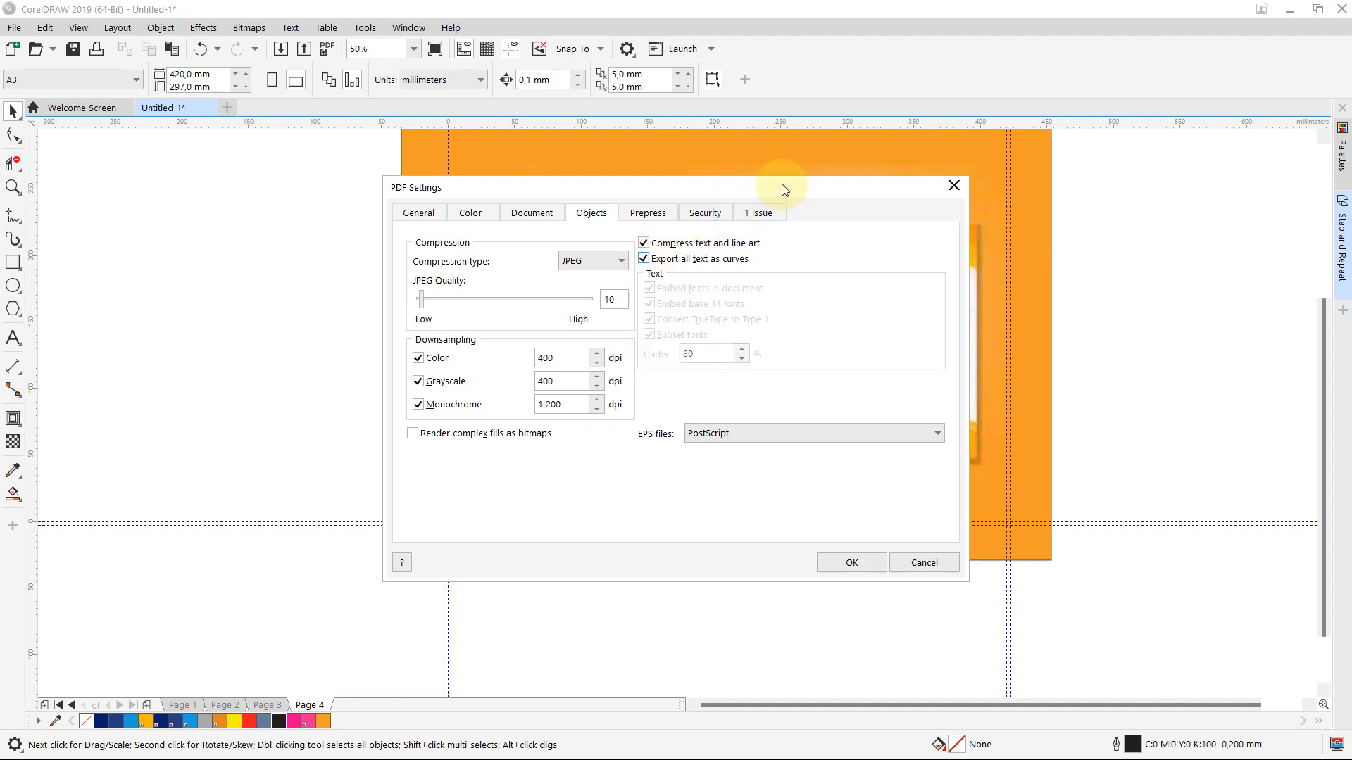
drag(780, 187, 551, 249)
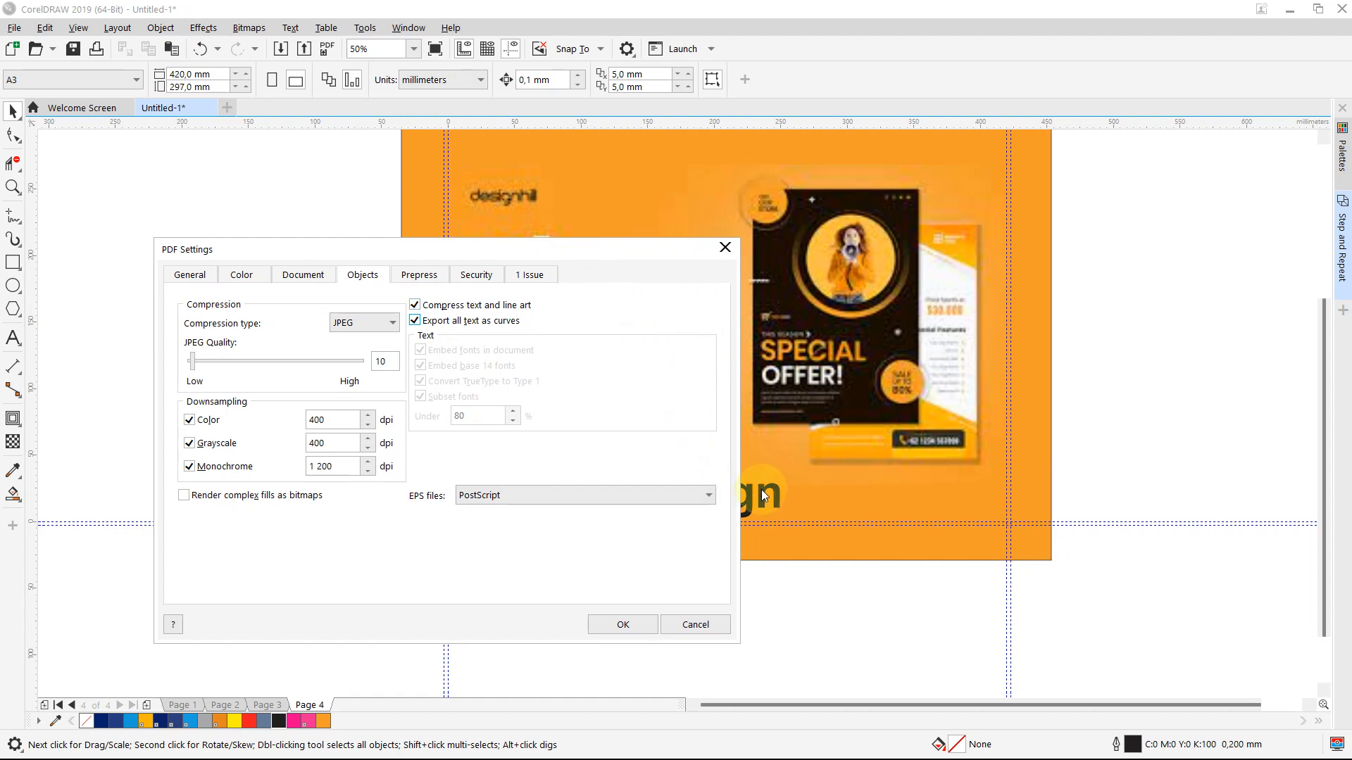
drag(536, 246, 834, 217)
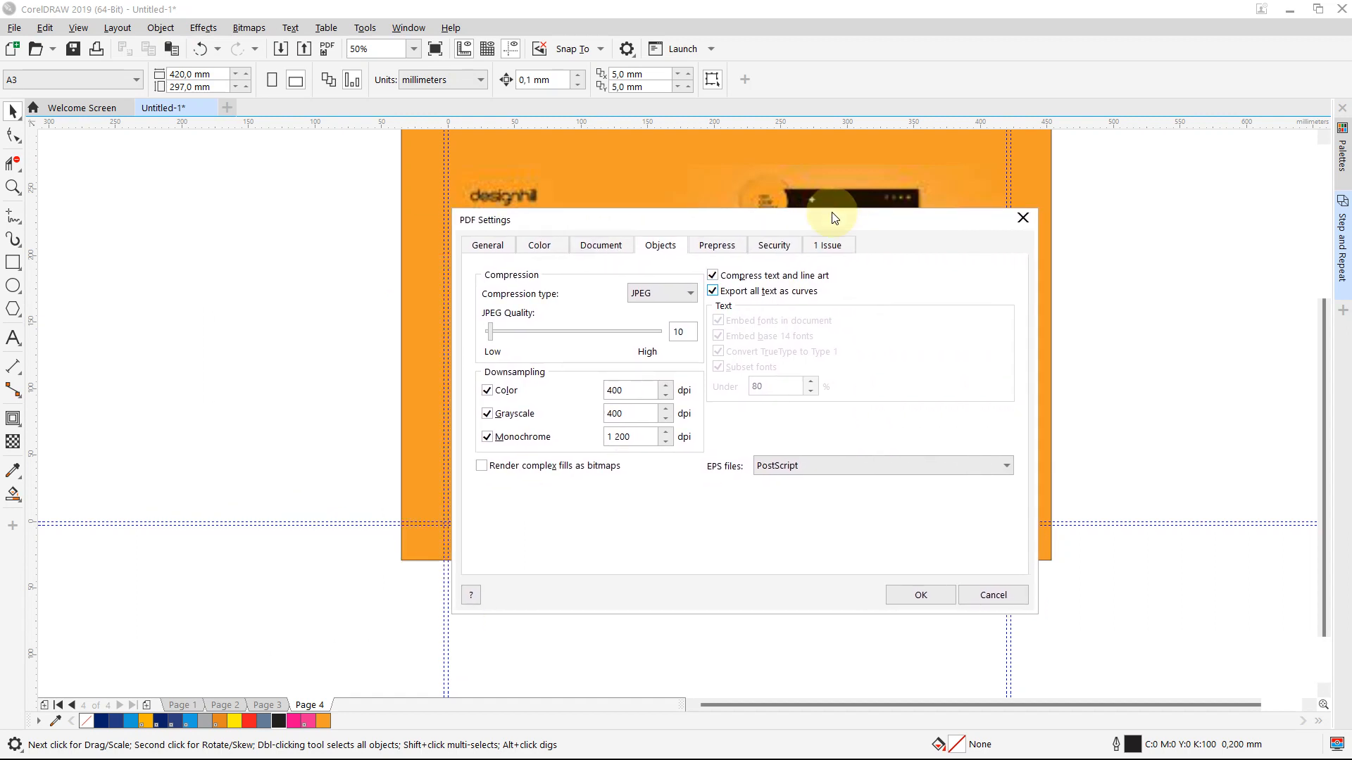
- Enable the PDF prepress bleed limit and set it to 5 mm
click(721, 246)
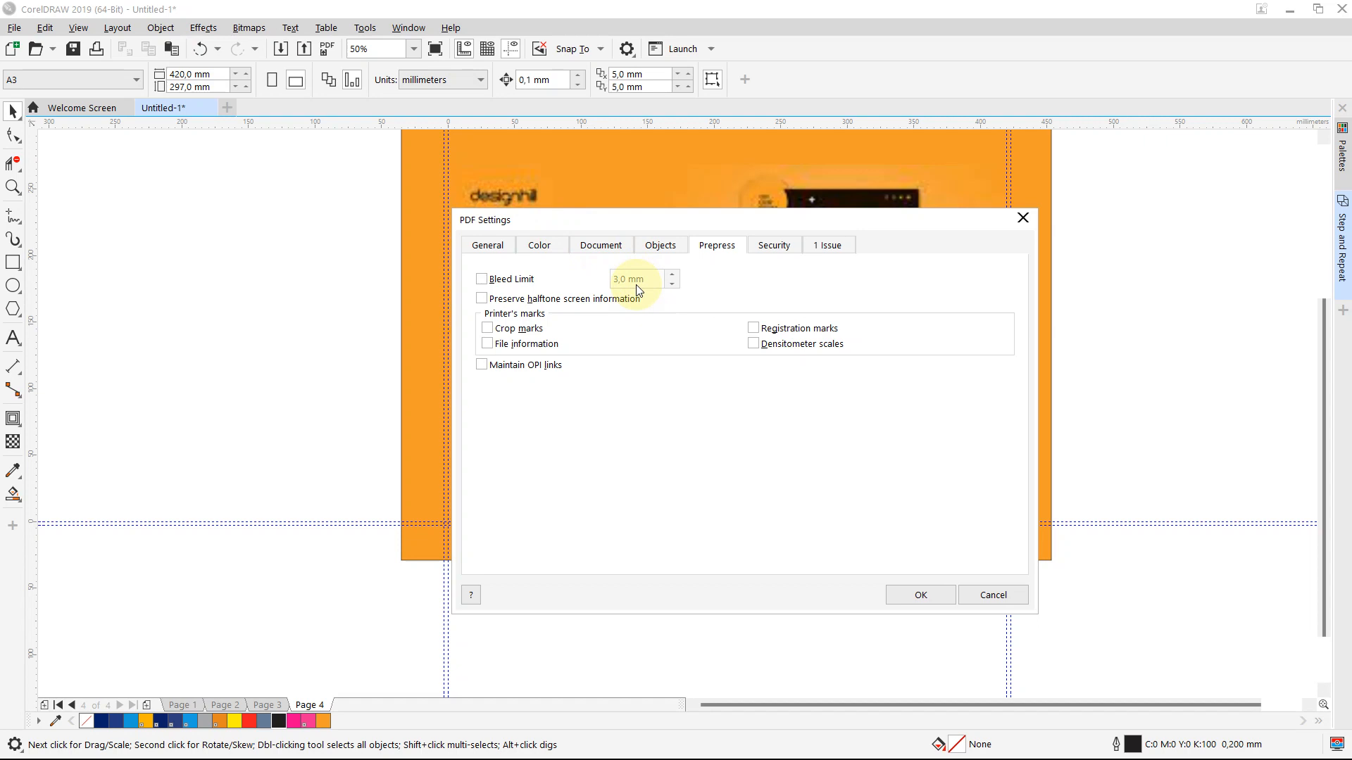
click(481, 279)
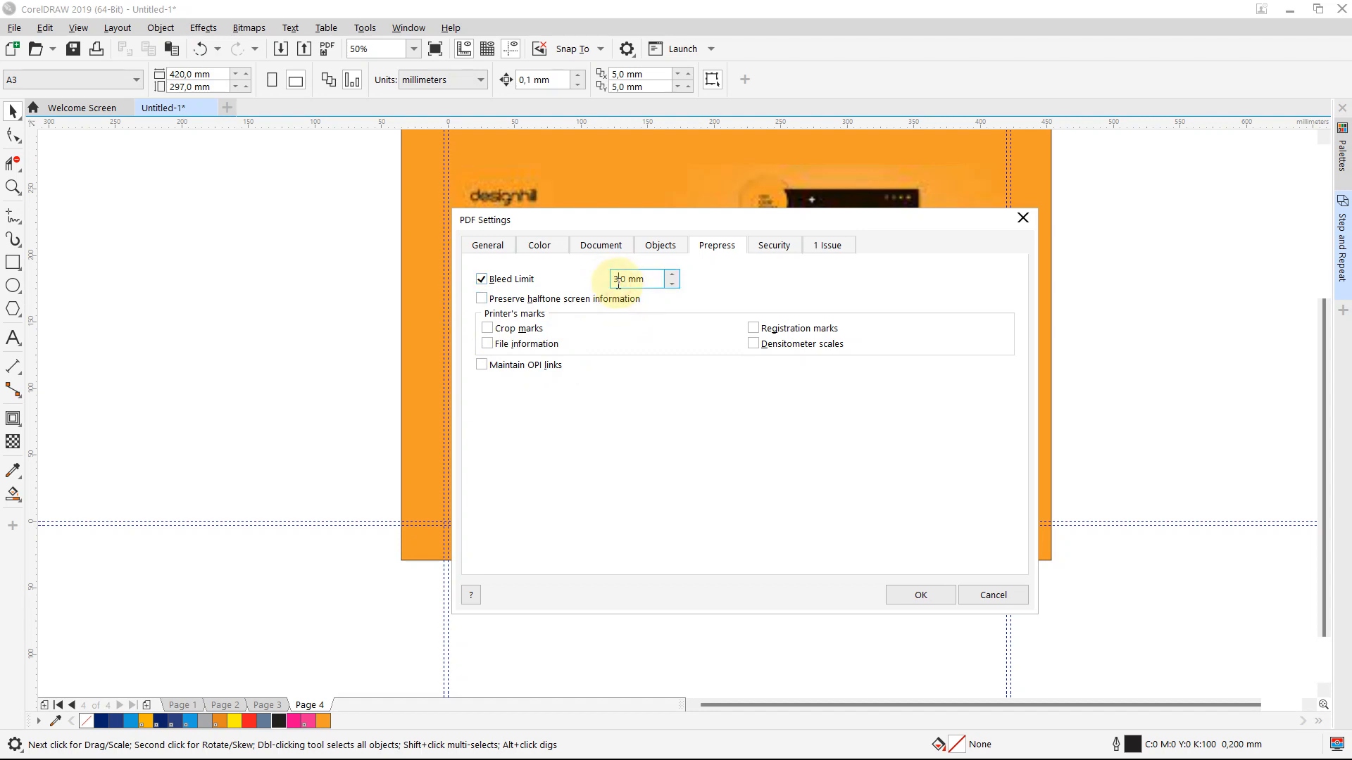
key(BackSpace)
text(5)
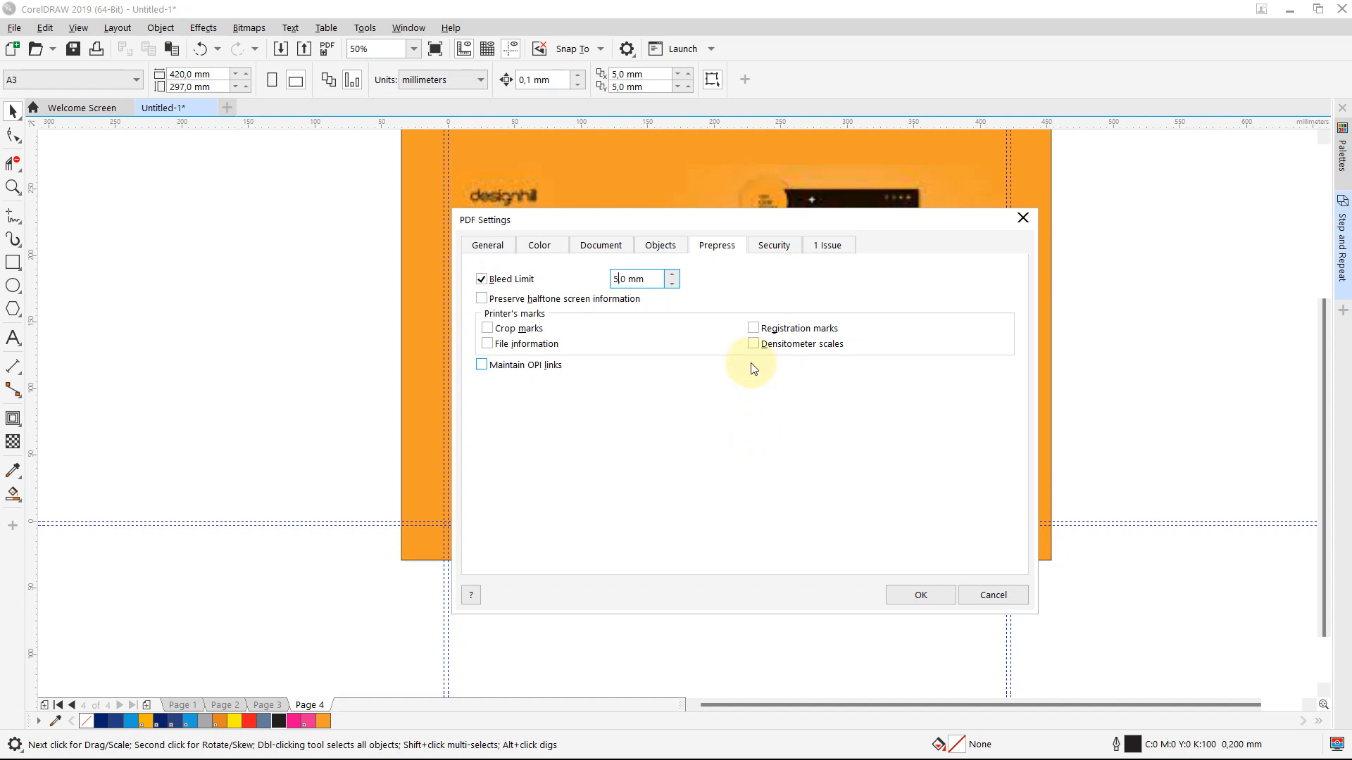
- Include registration marks and crop marks in the PDF and complete the export
click(753, 328)
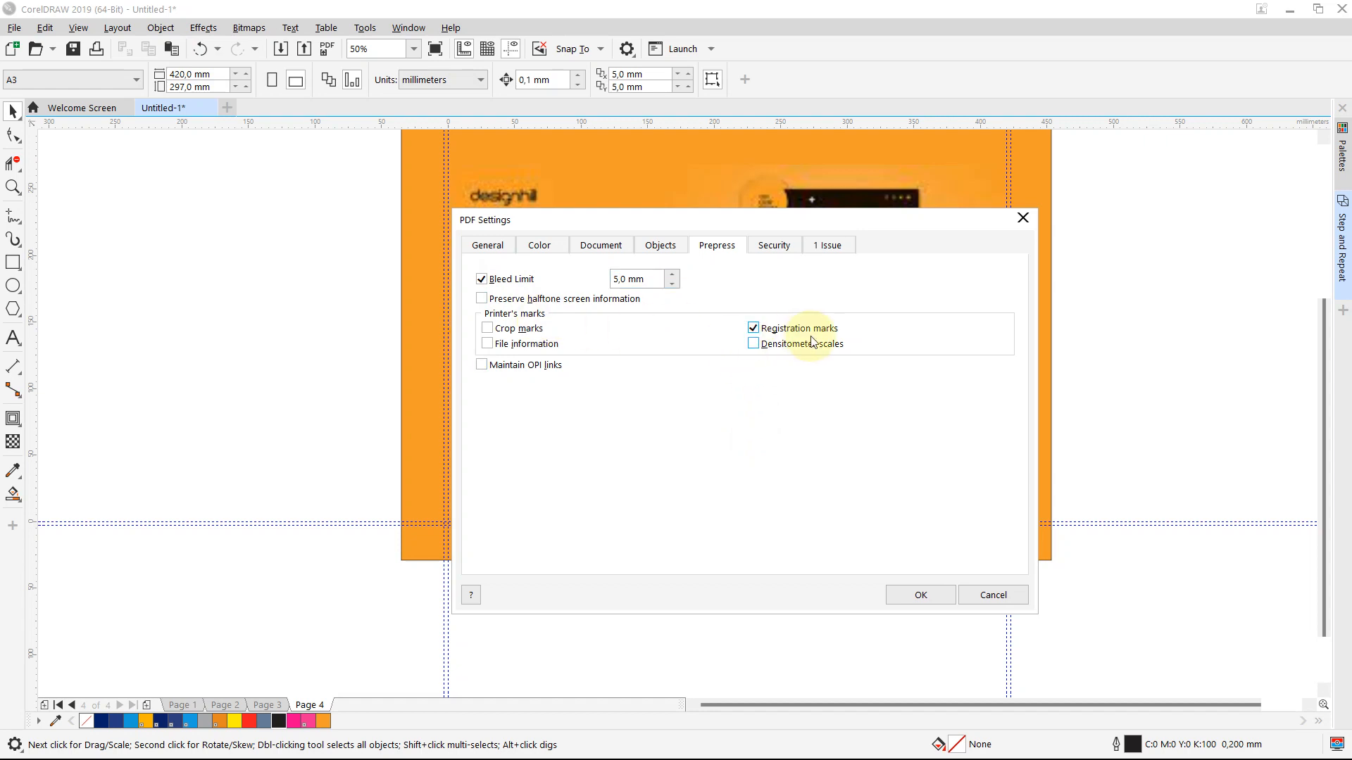
click(487, 328)
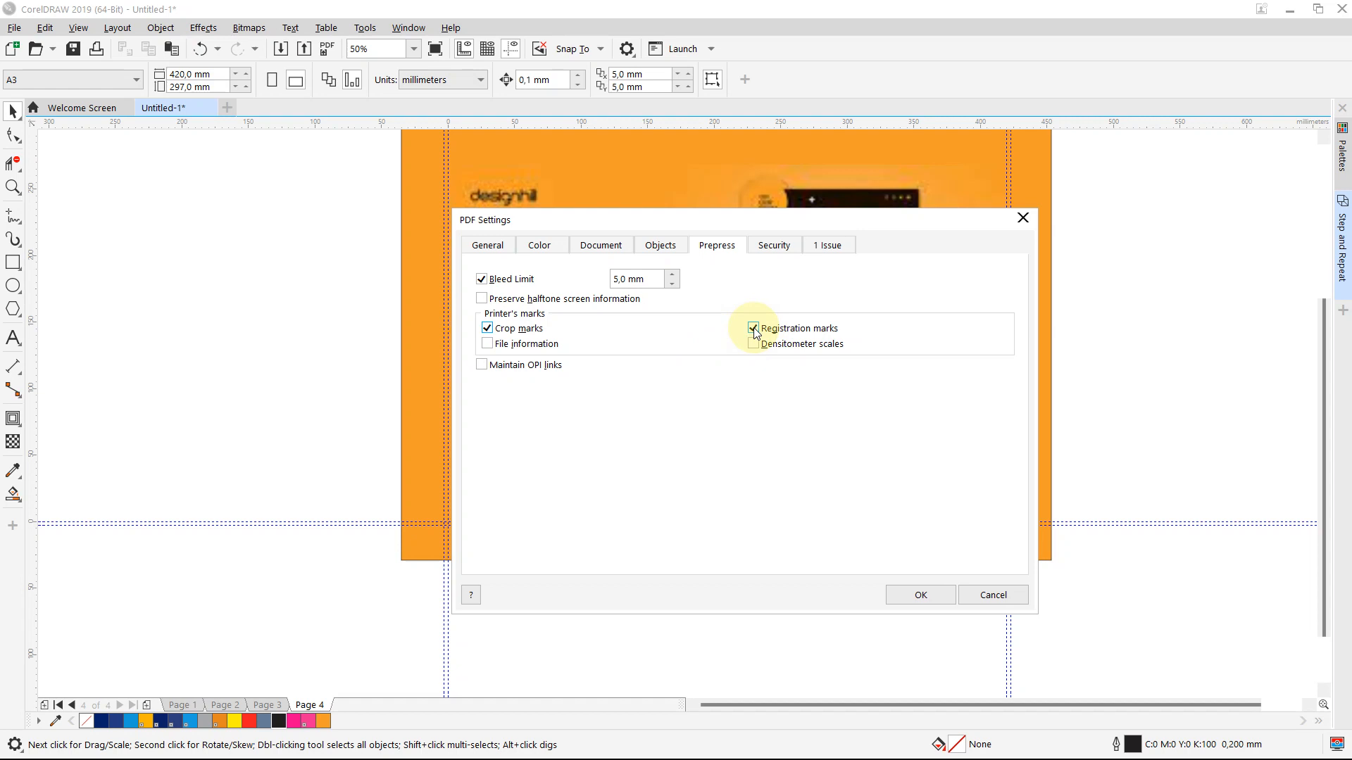
click(914, 596)
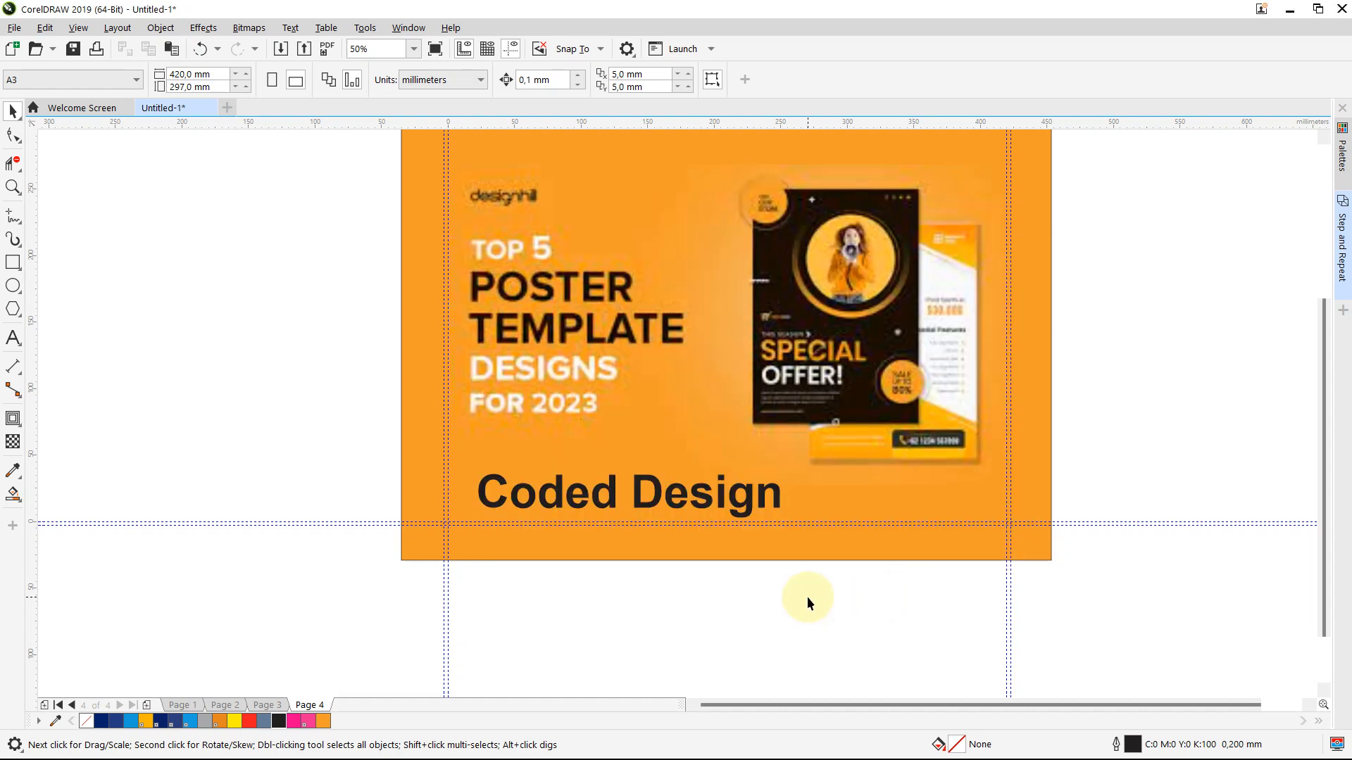
- Add a new page after Page 4 and set it to A3 landscape, 420 by 297 mm
scroll(806, 597, down, 1)
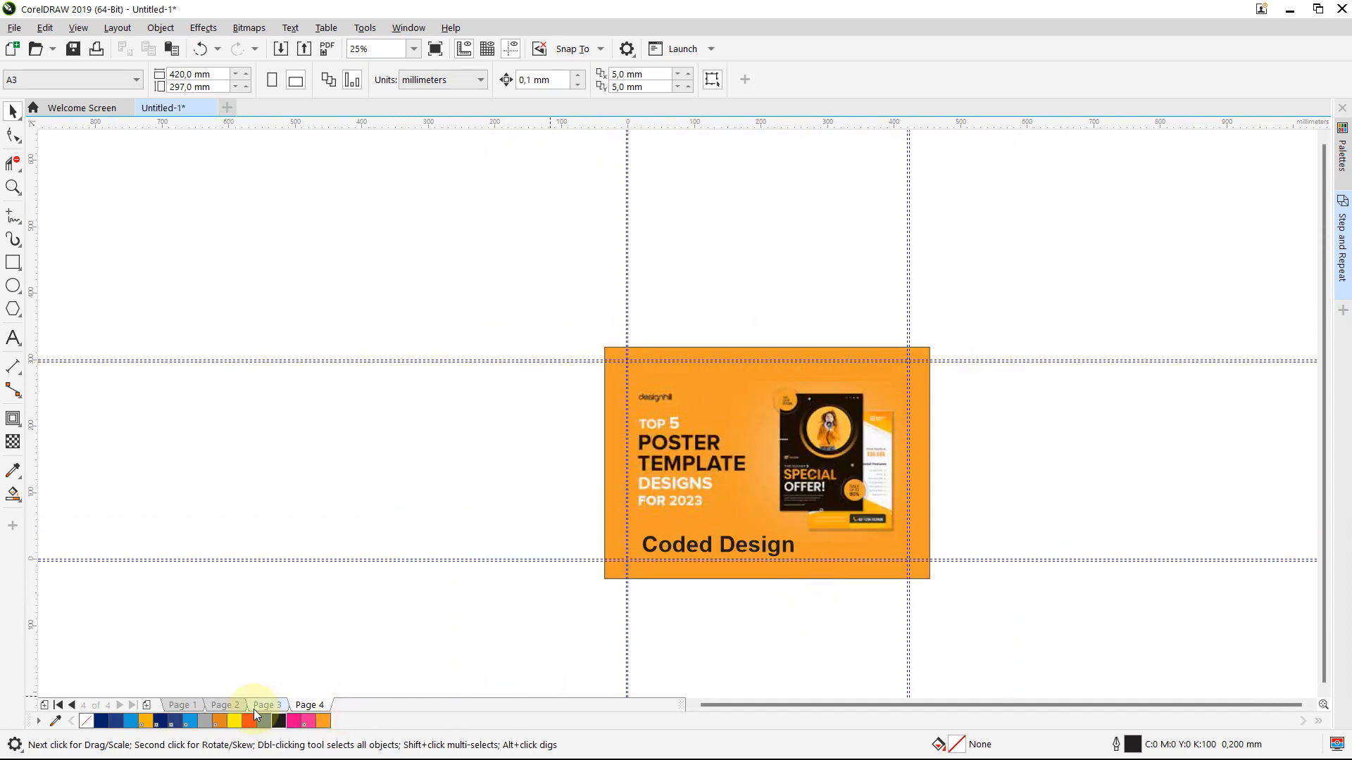
click(145, 705)
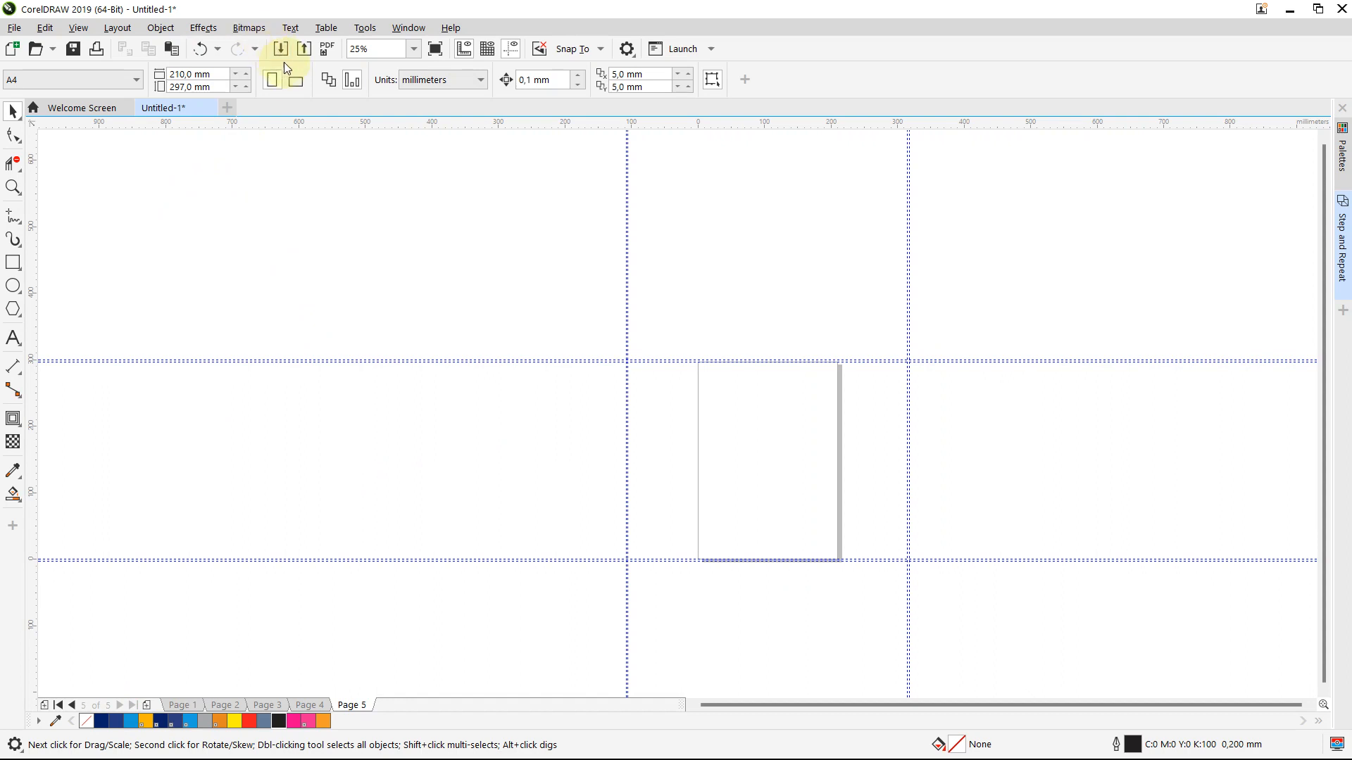
click(296, 80)
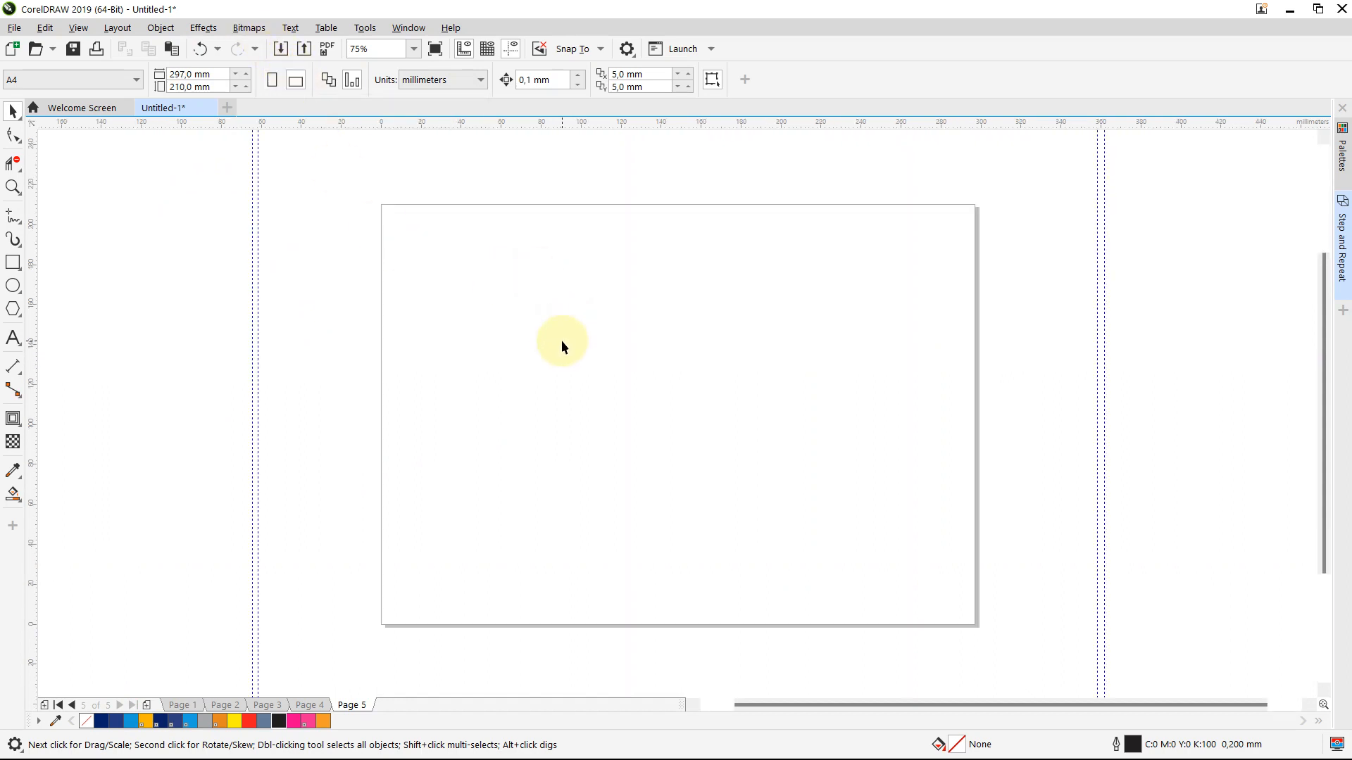
click(137, 83)
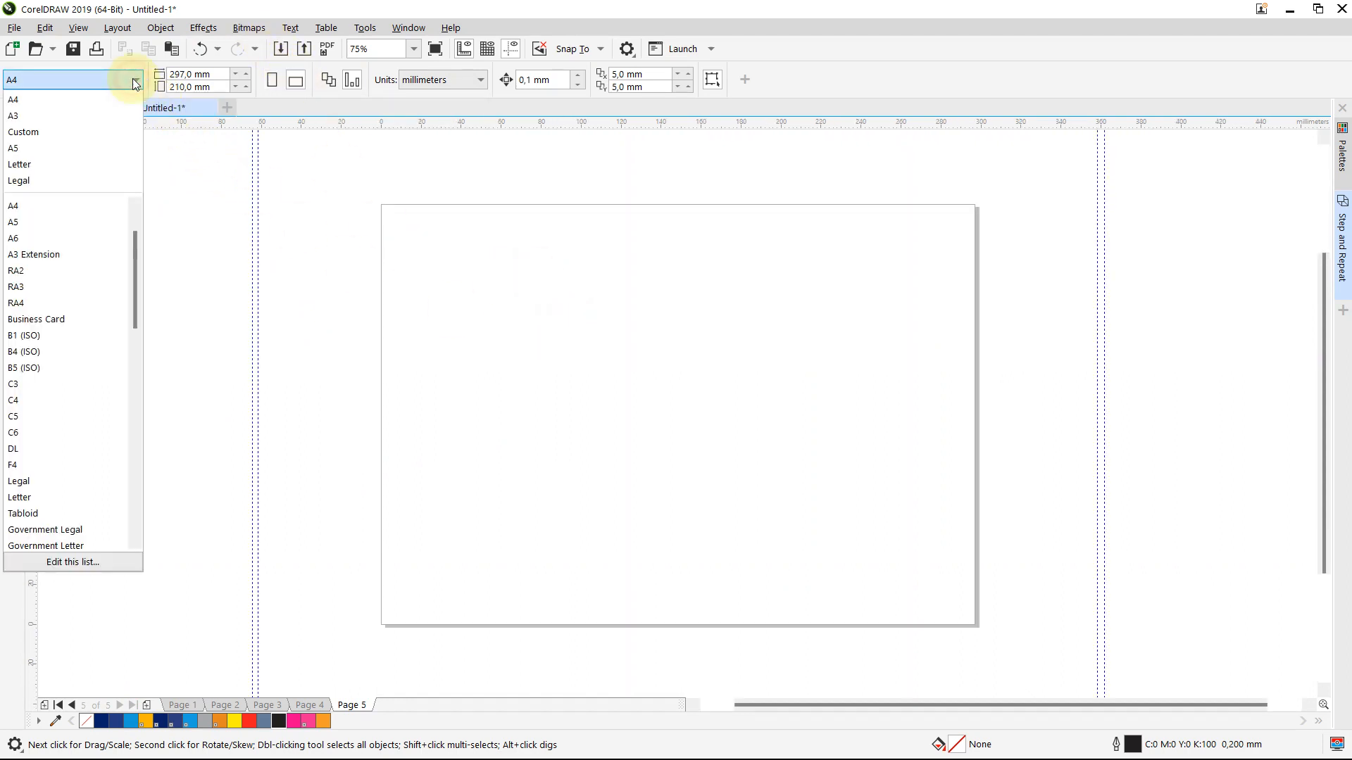
click(57, 116)
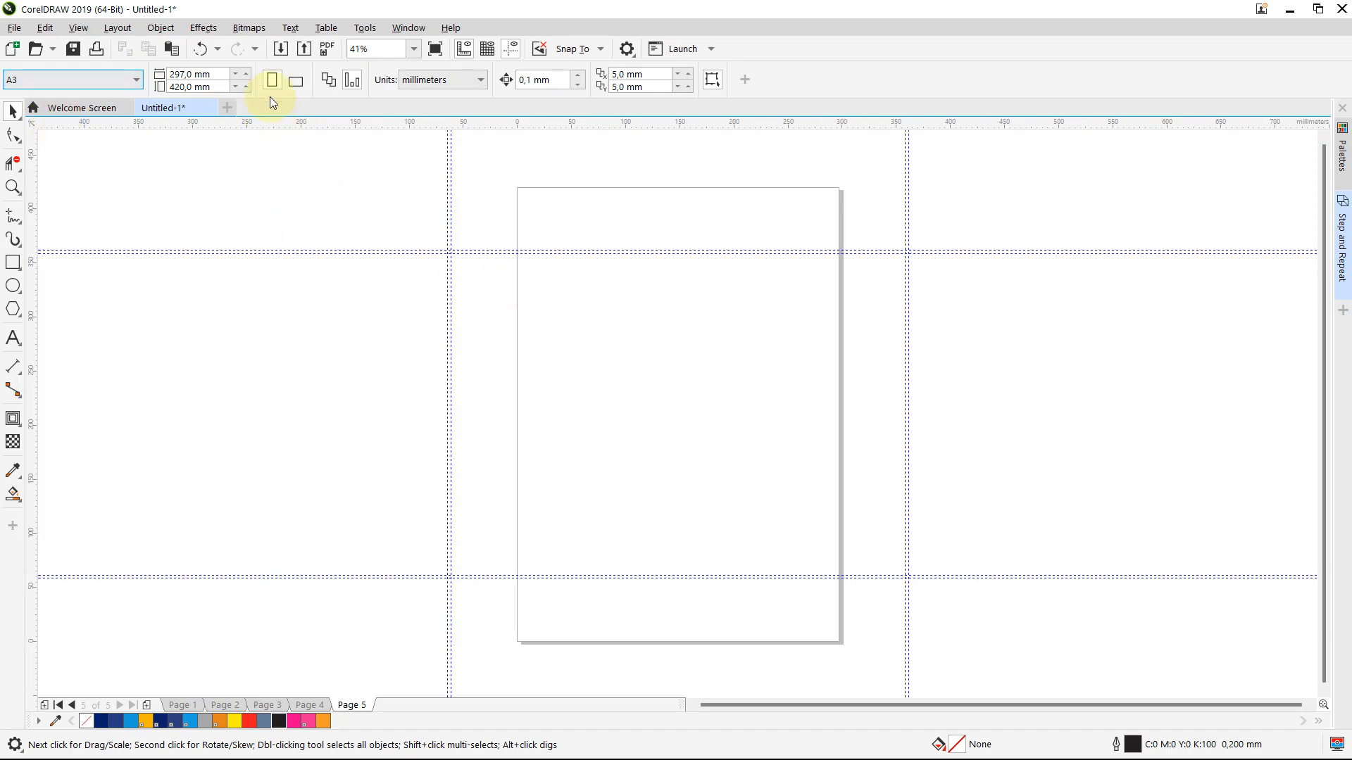
click(296, 81)
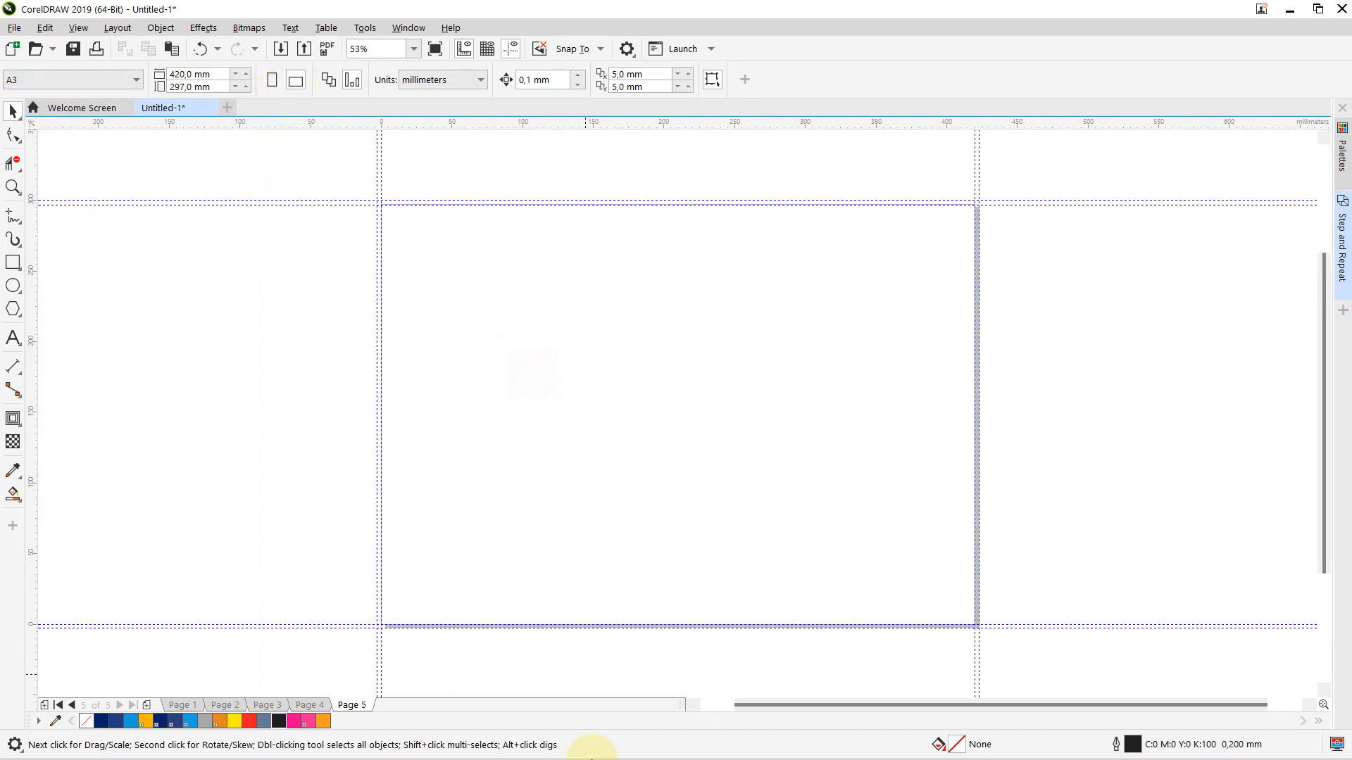
- Switch to File Explorer, refresh the Downloads view by leaving and returning to the folder, and select prod.pdf
click(485, 751)
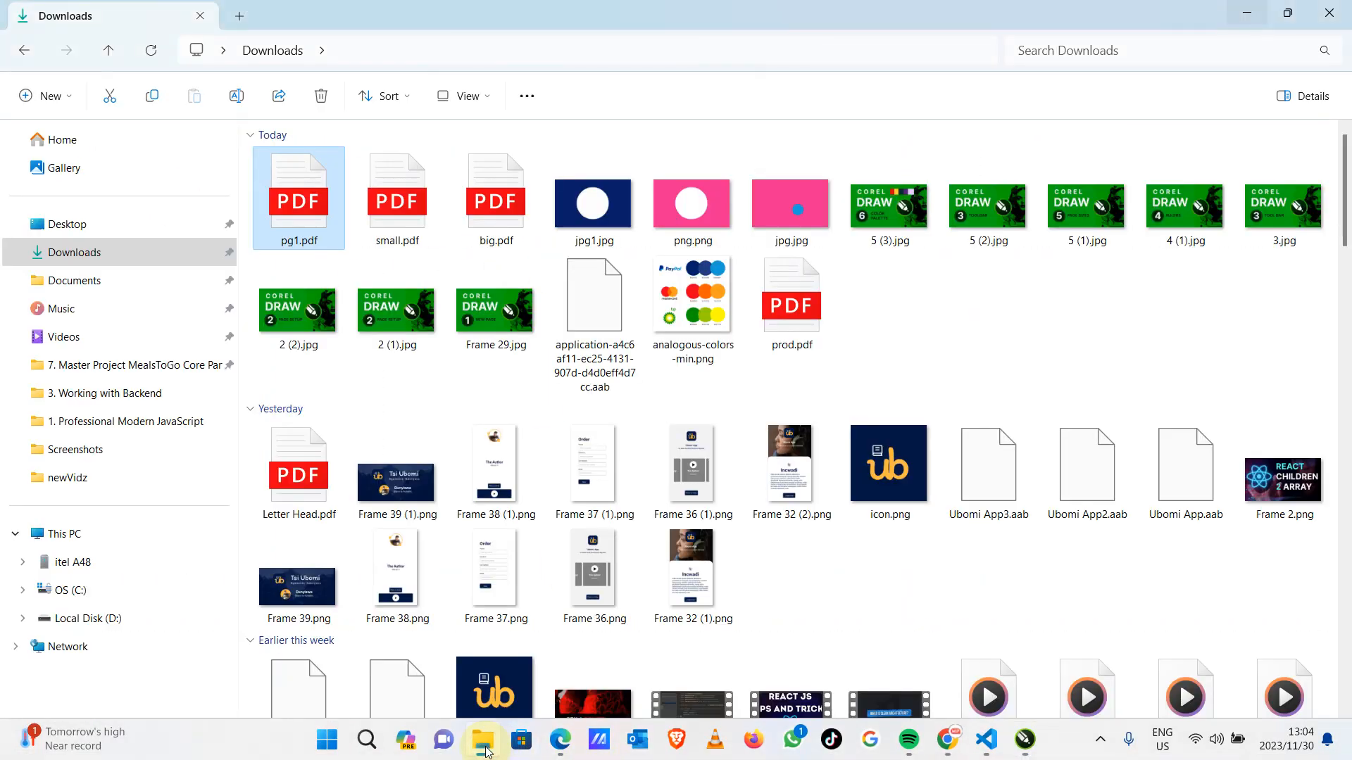
click(24, 50)
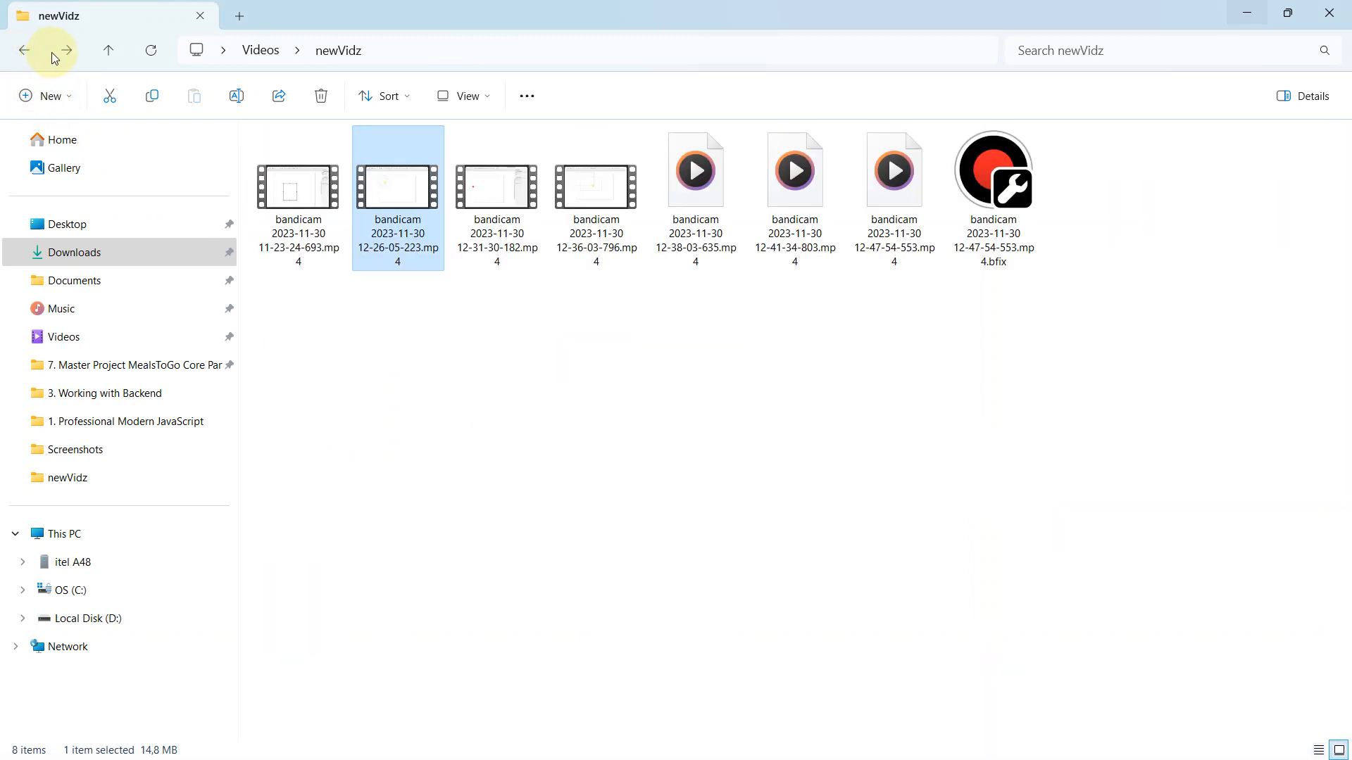
click(67, 50)
click(303, 206)
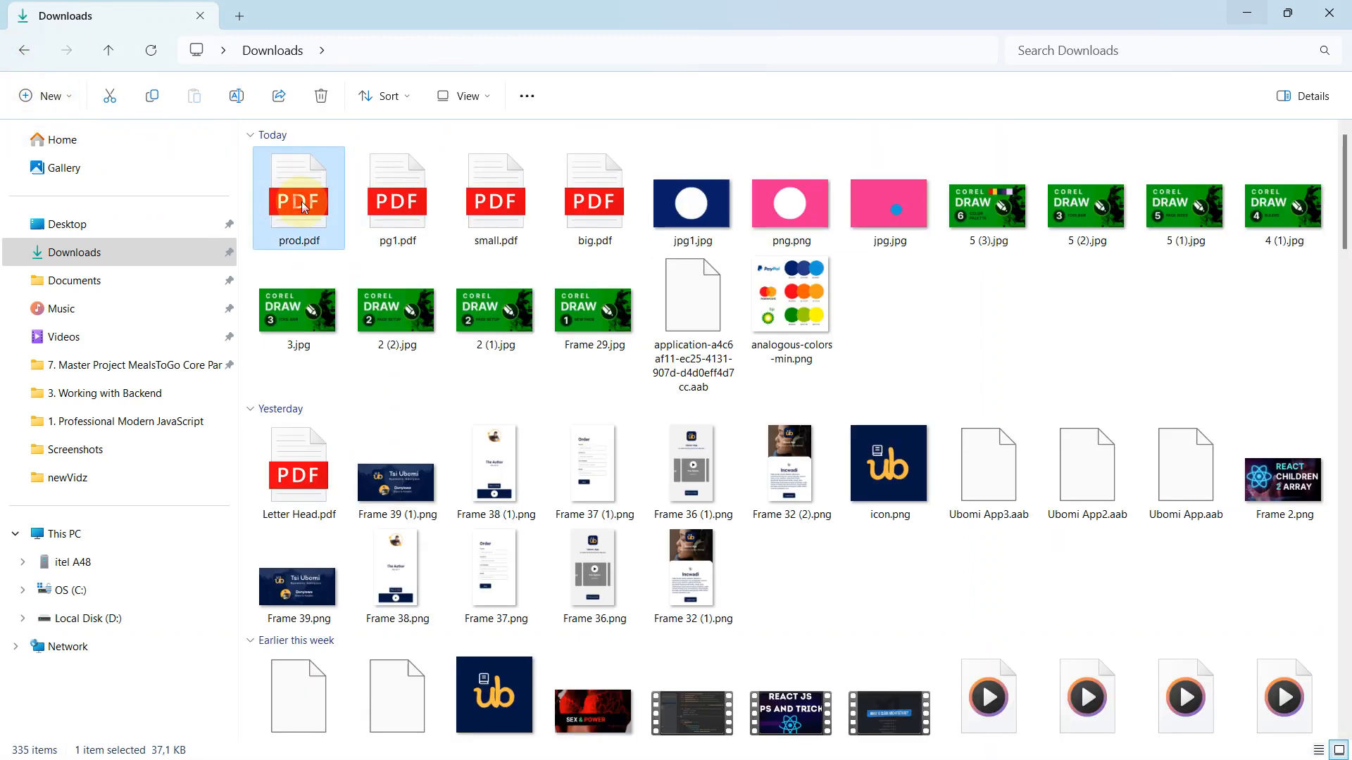
- Import prod.pdf onto Page 5 in CorelDRAW with its text imported as Text, and center the imported group on the page
drag(304, 207, 652, 336)
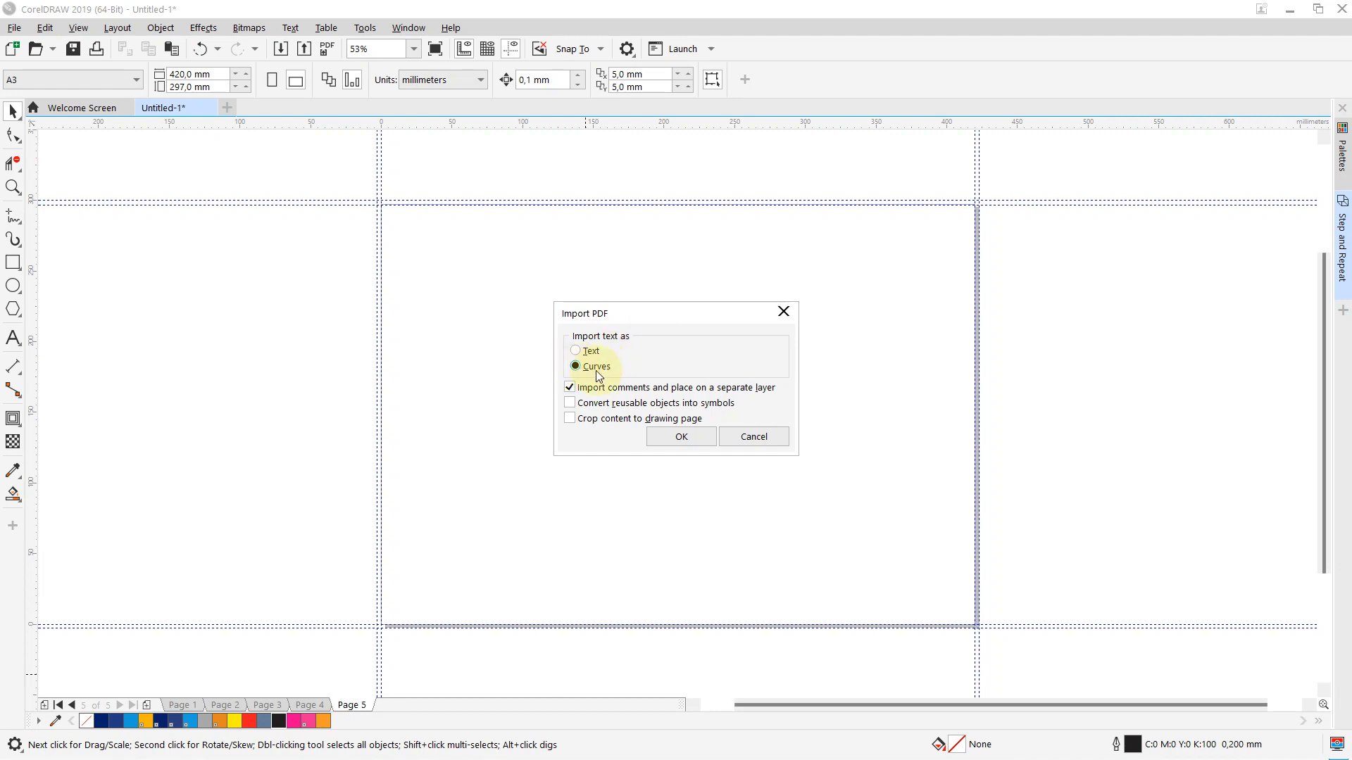
click(579, 352)
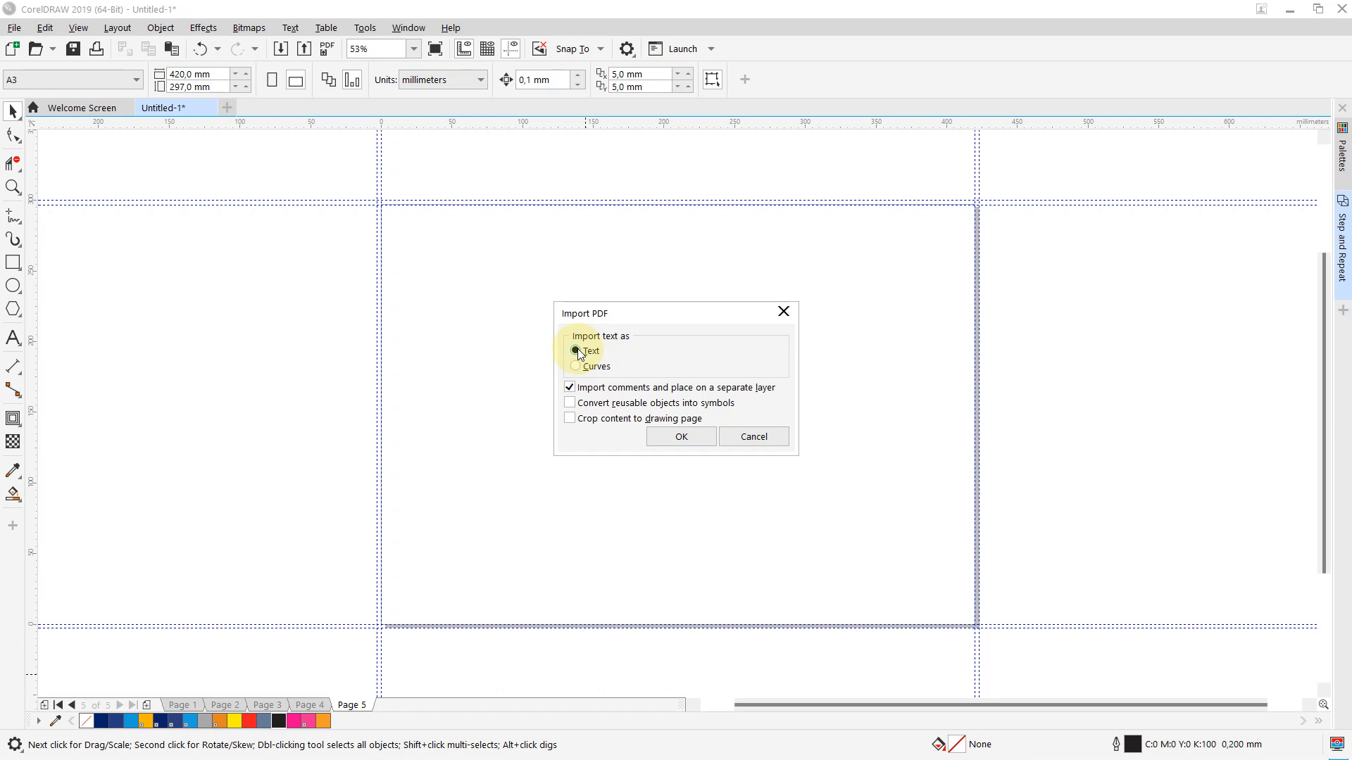
click(665, 438)
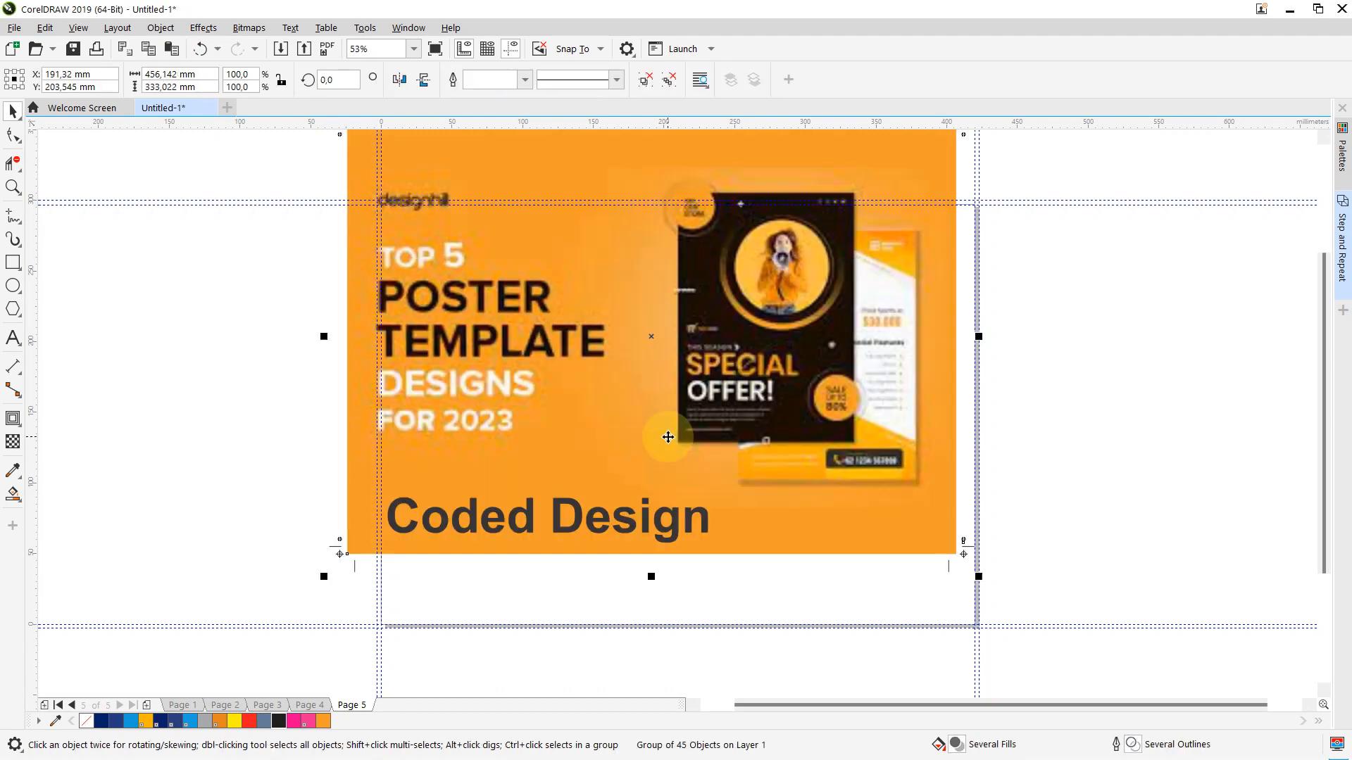
key(p)
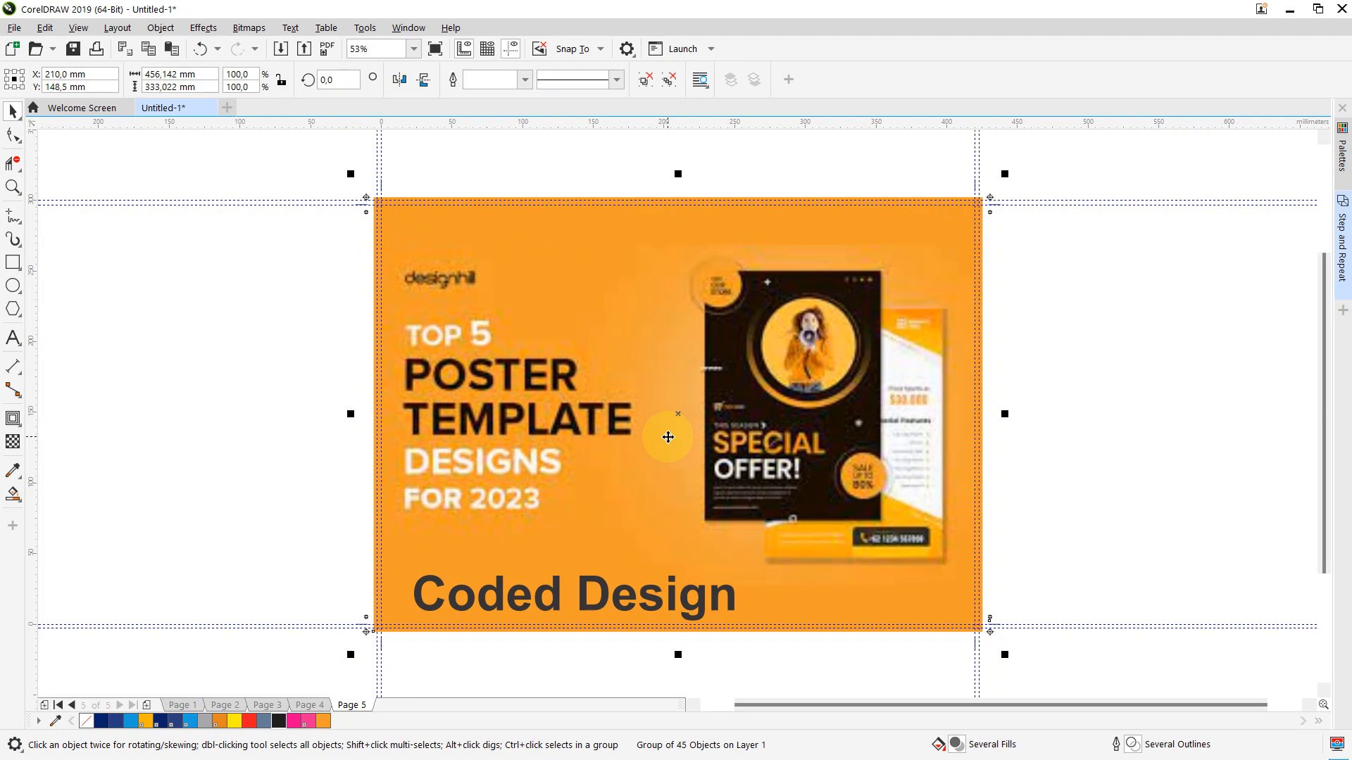
click(1074, 312)
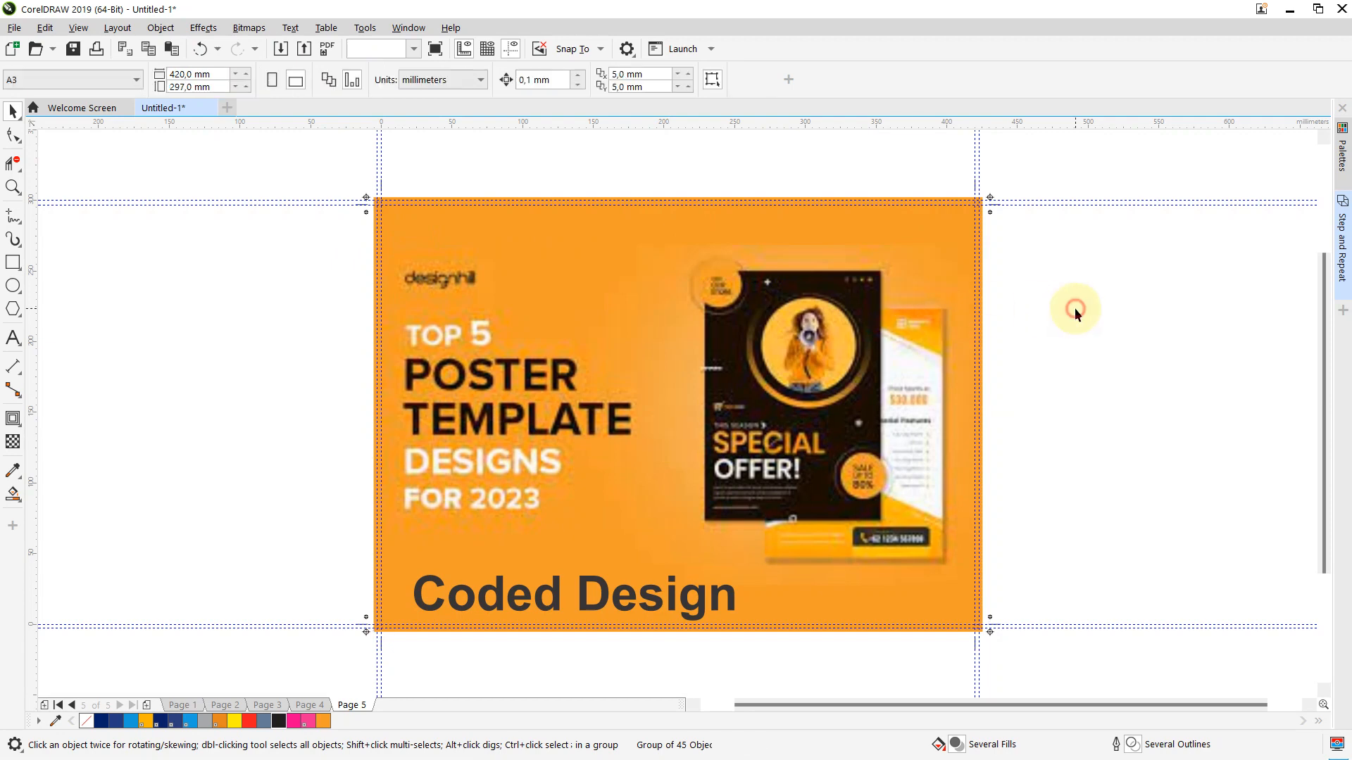
- Examine the bleed, crop marks and registration marks around the edges and corners of the imported poster
drag(1322, 275, 1319, 343)
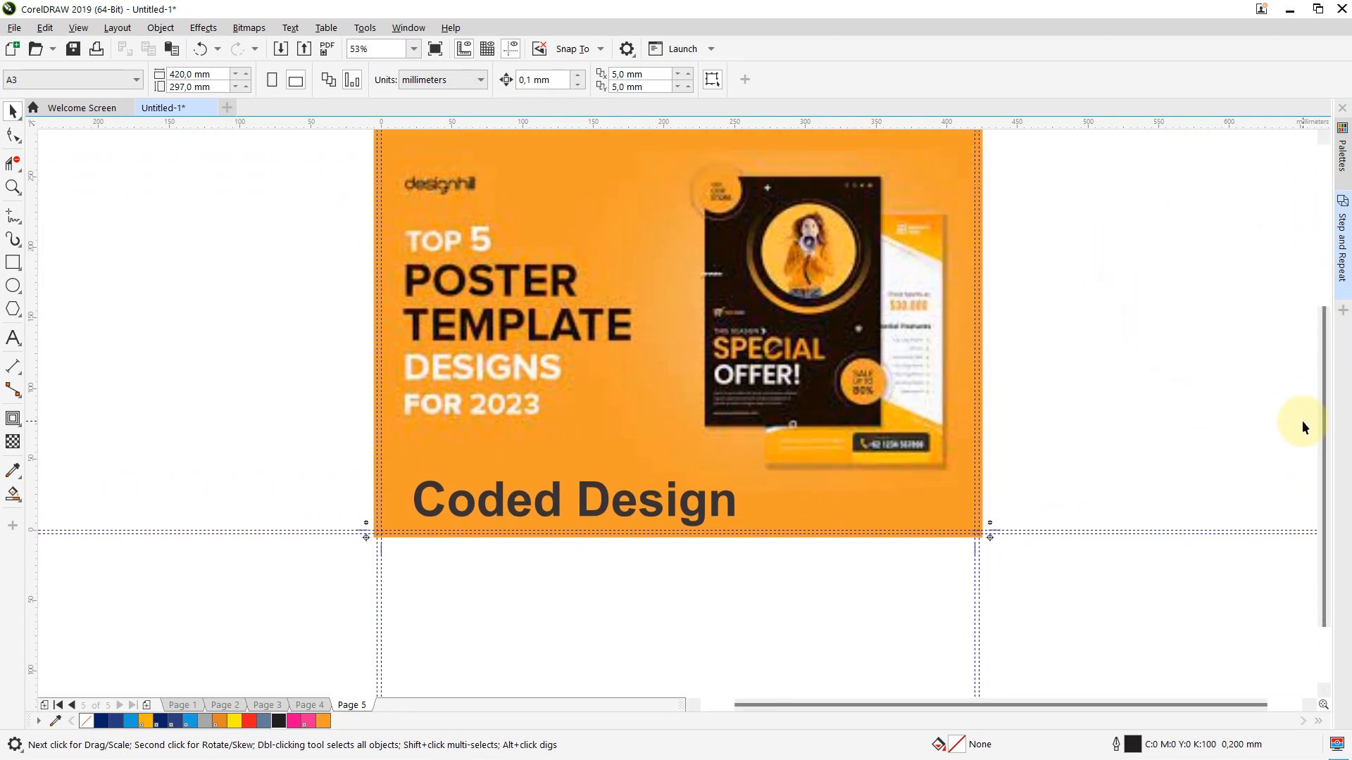
drag(1319, 422, 1281, 336)
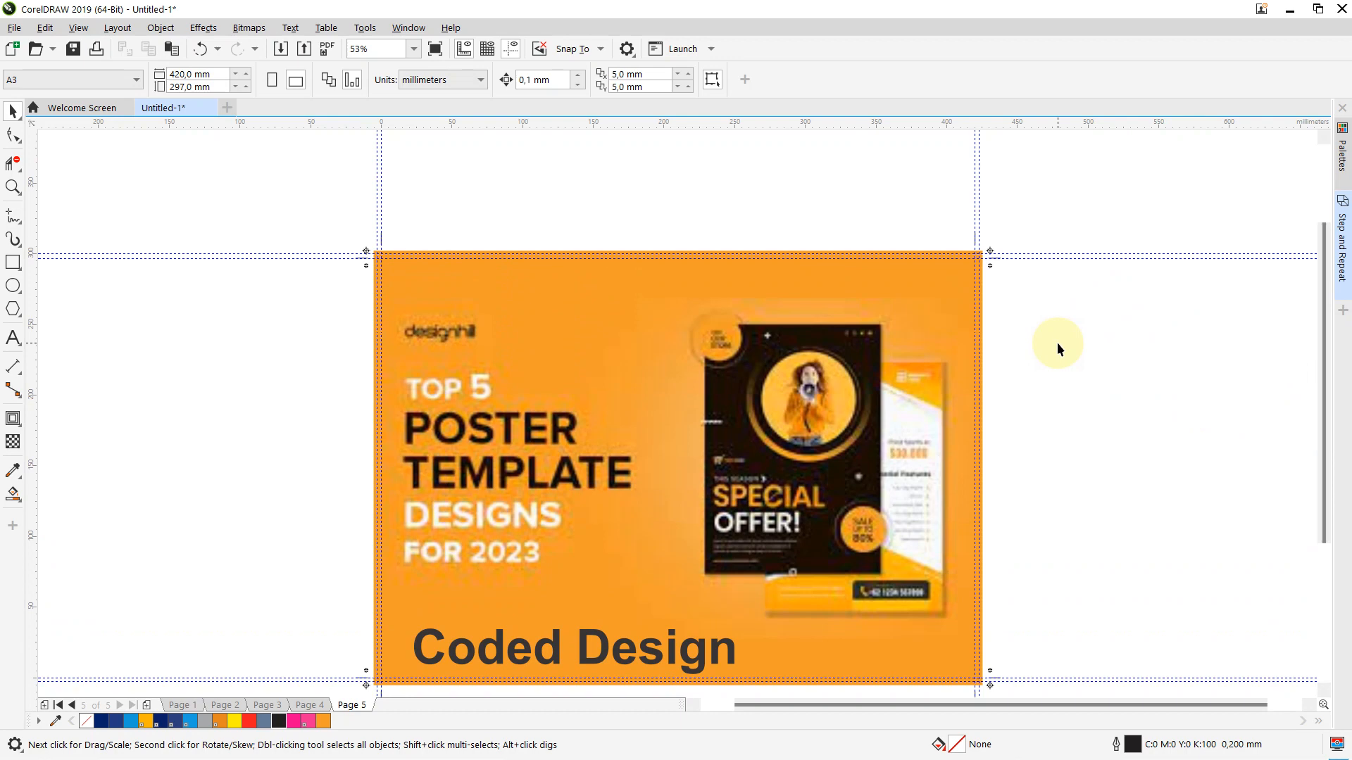
scroll(1058, 343, up, 5)
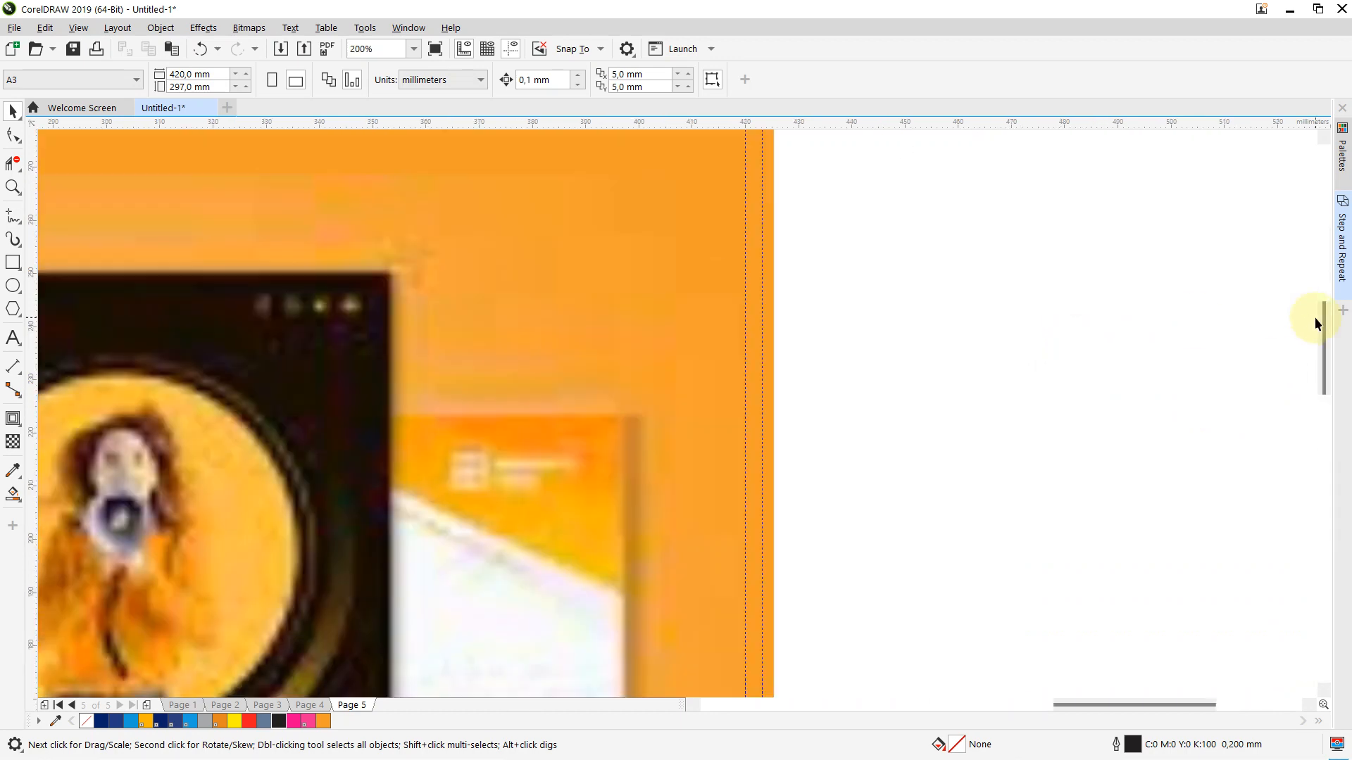
drag(1316, 323, 1317, 281)
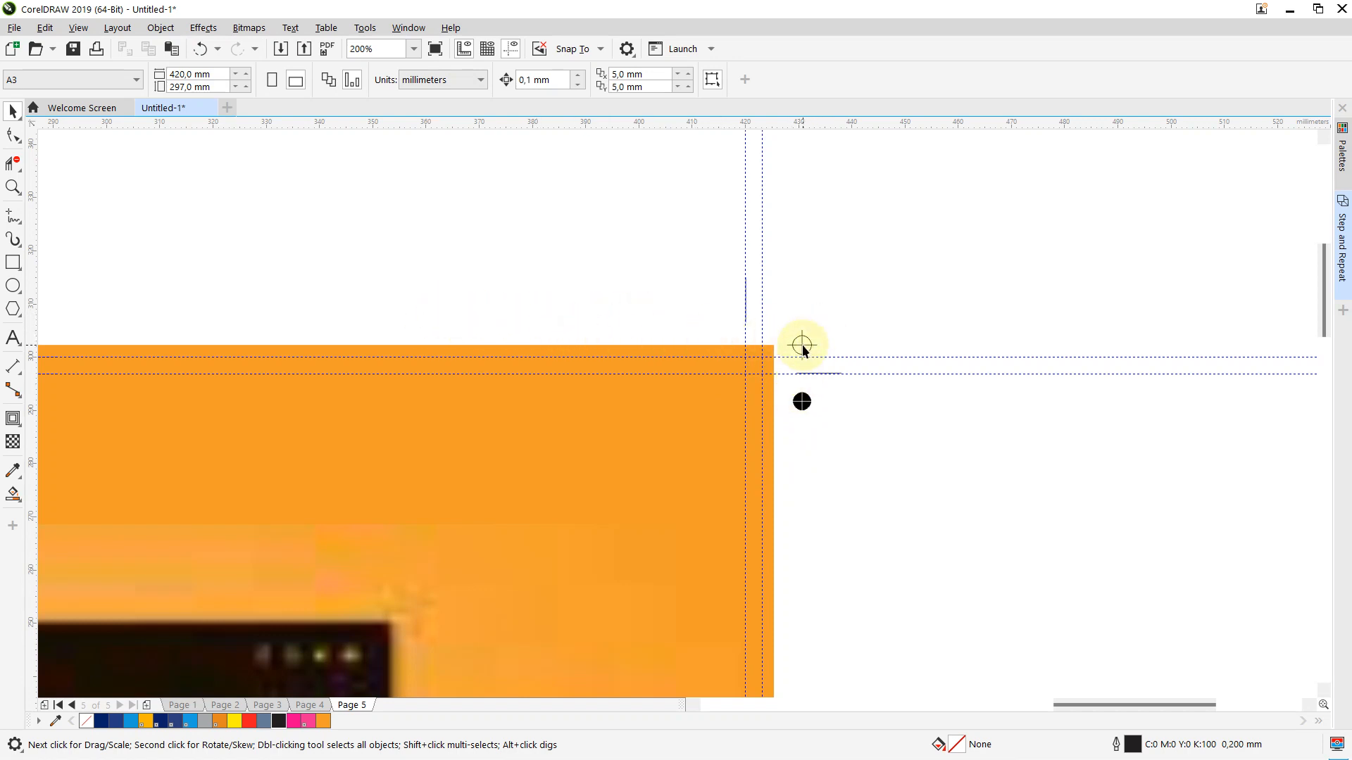
scroll(803, 347, down, 3)
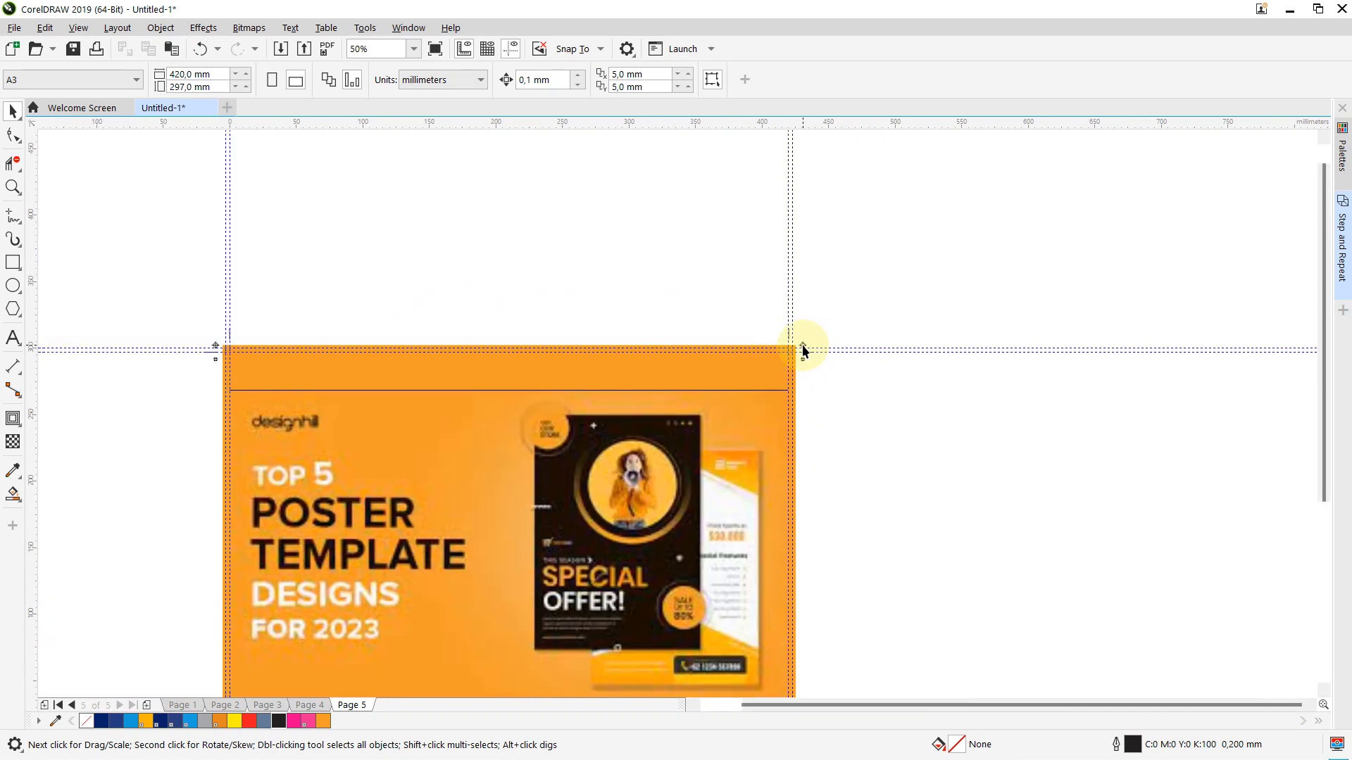
drag(1323, 266, 1326, 336)
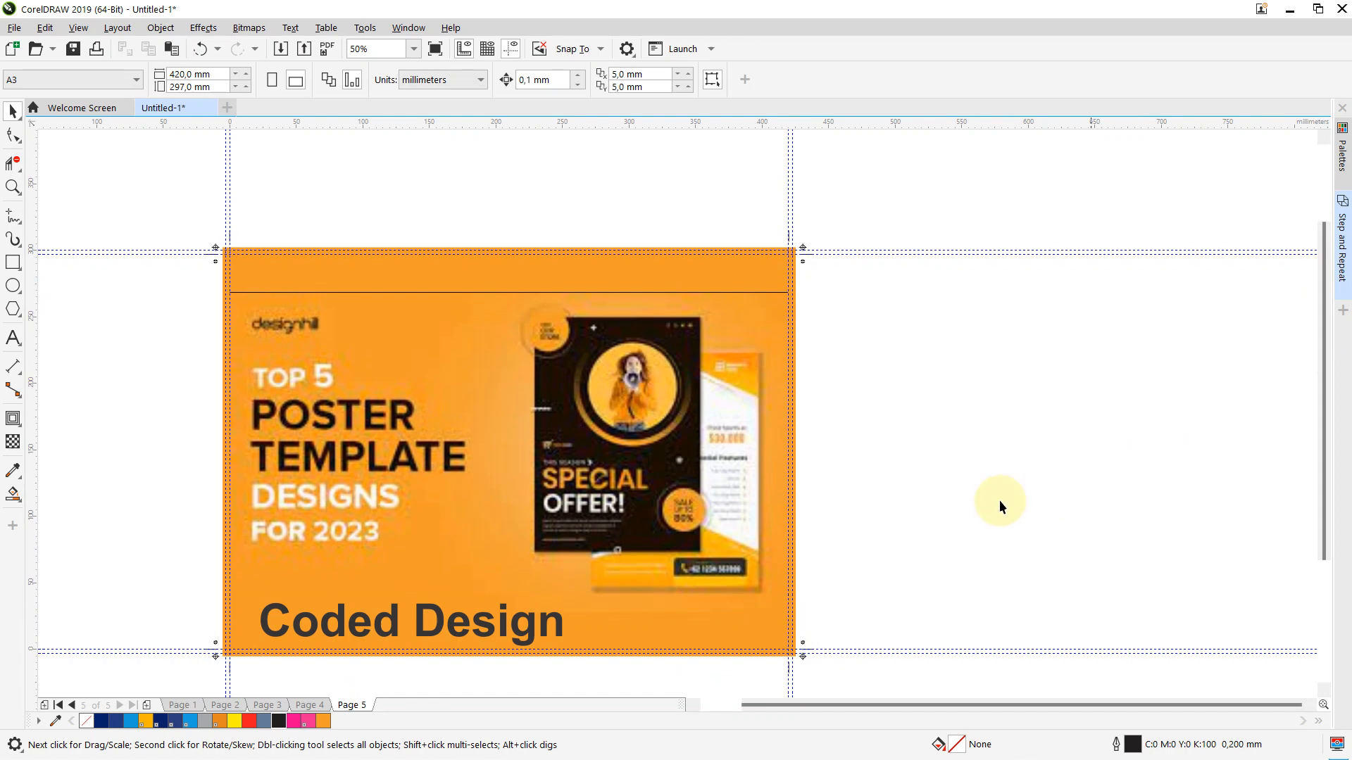
click(629, 278)
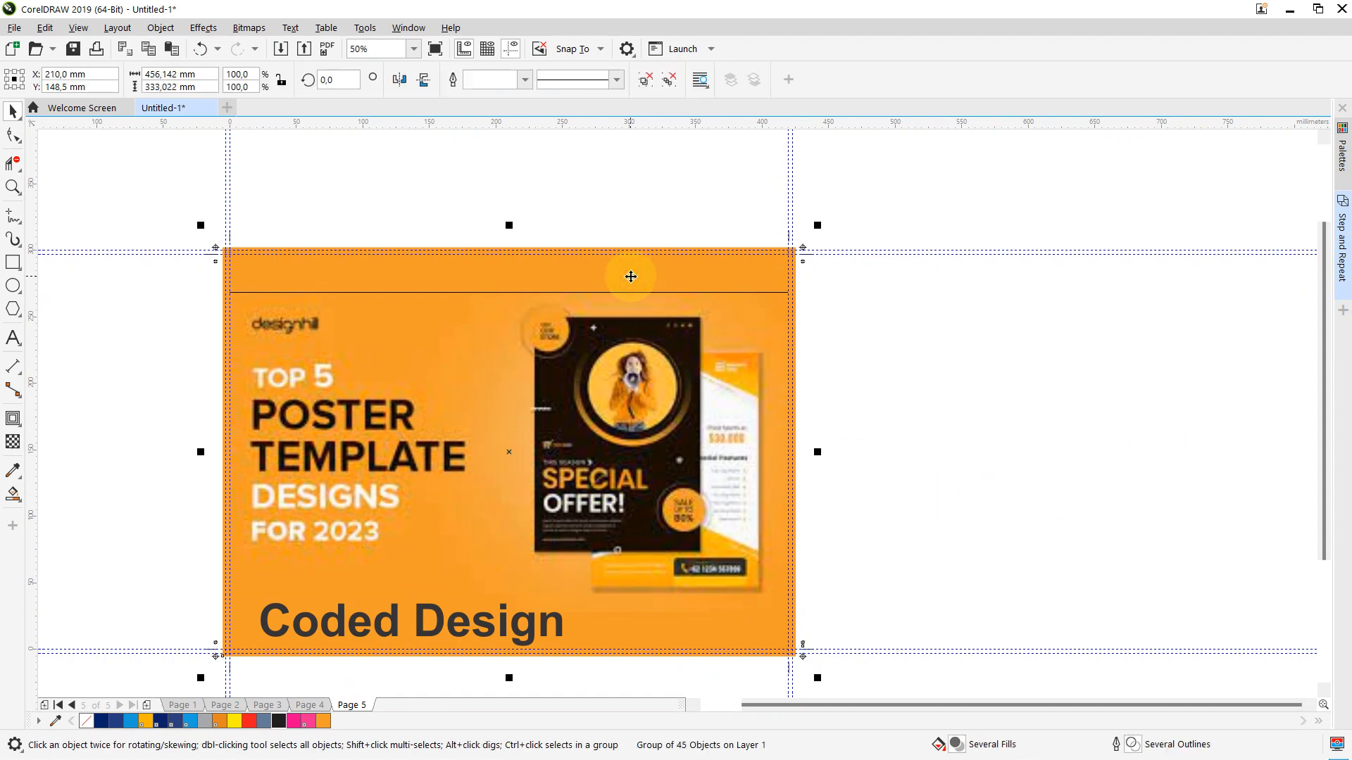
click(911, 374)
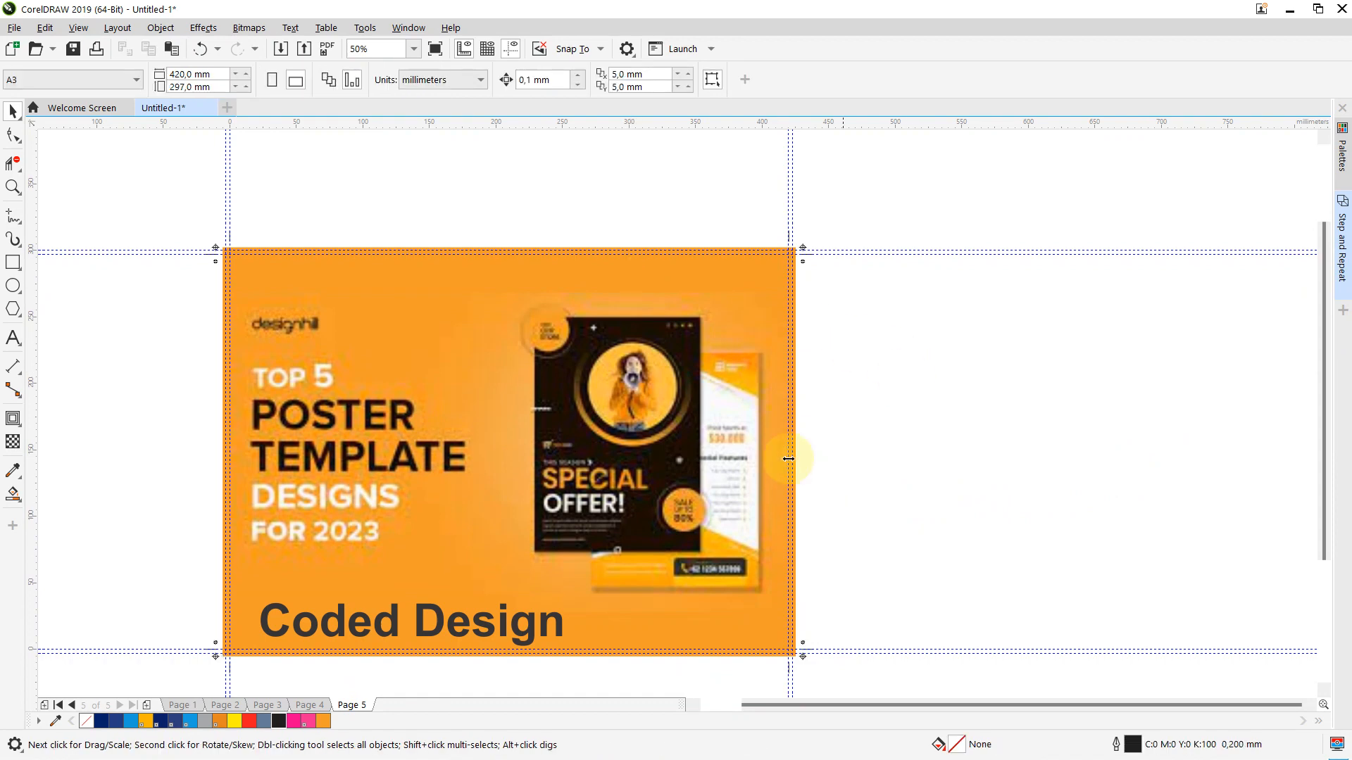
drag(1319, 275, 1322, 354)
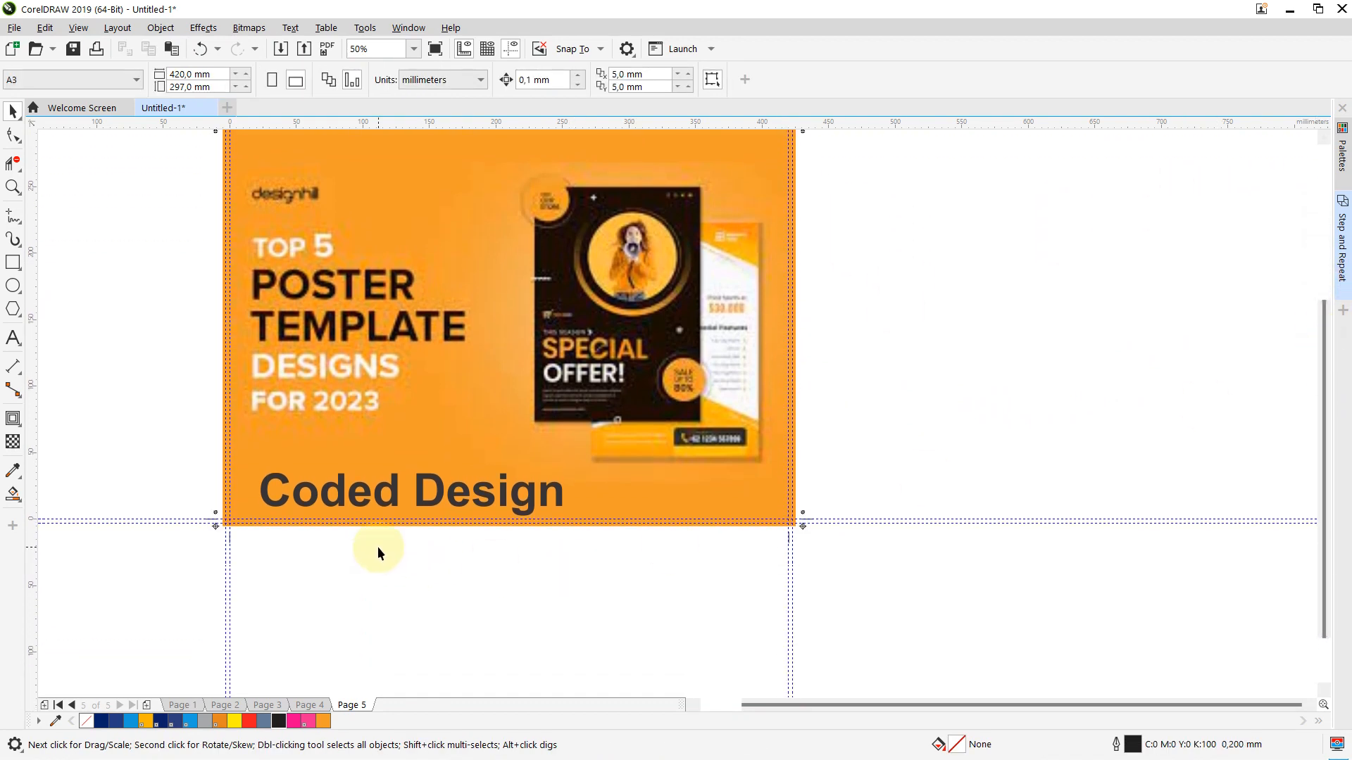
- Check whether the "Coded Design" lettering is text or curves by selecting the last letter of "Coded" and trying the Text tool
scroll(378, 546, up, 2)
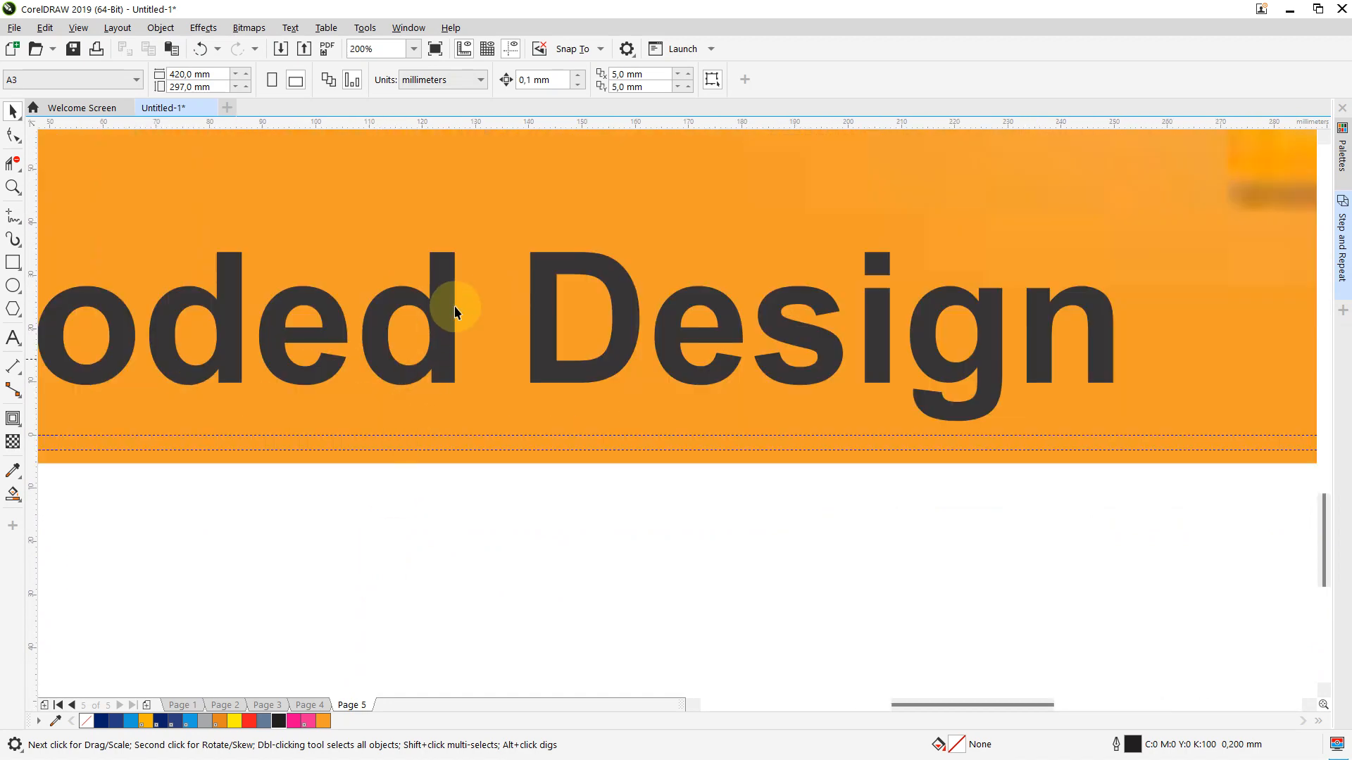
click(454, 312)
ctrl+click(450, 310)
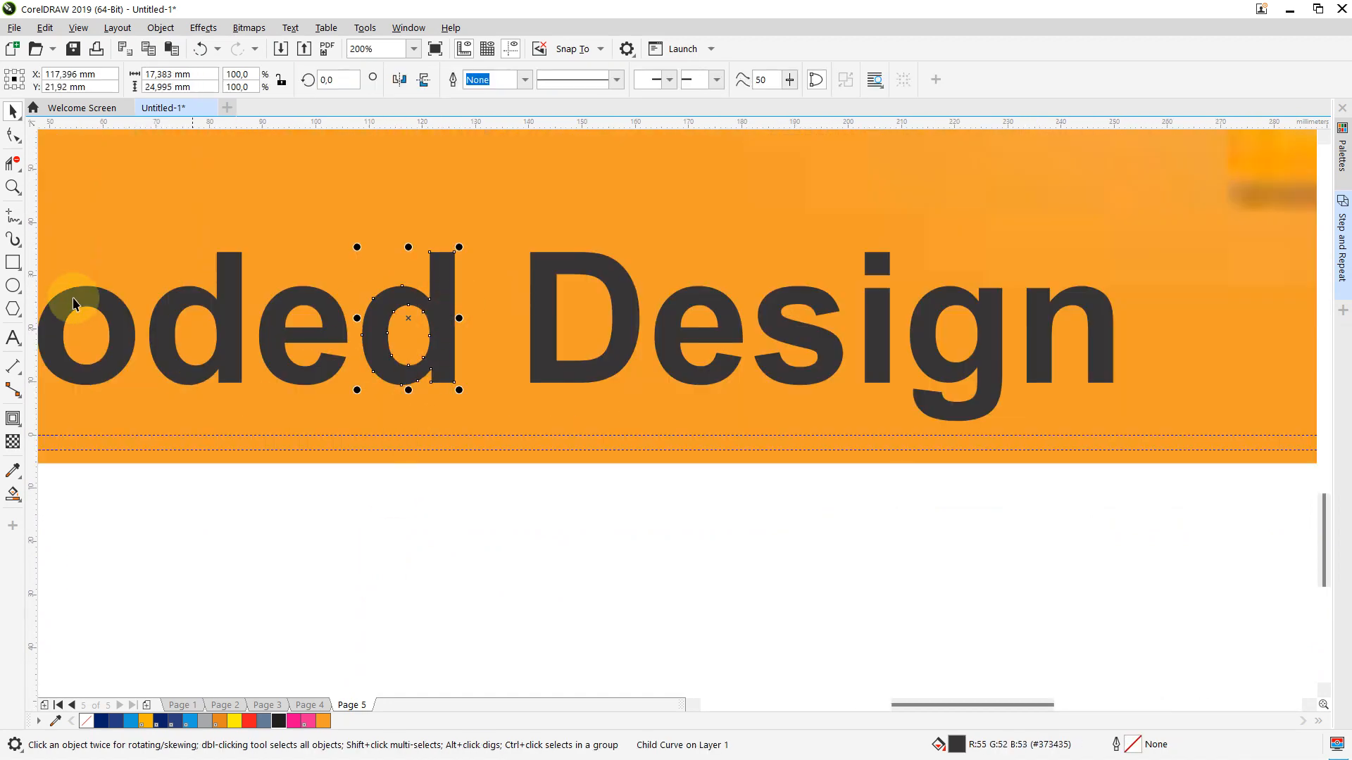
click(179, 528)
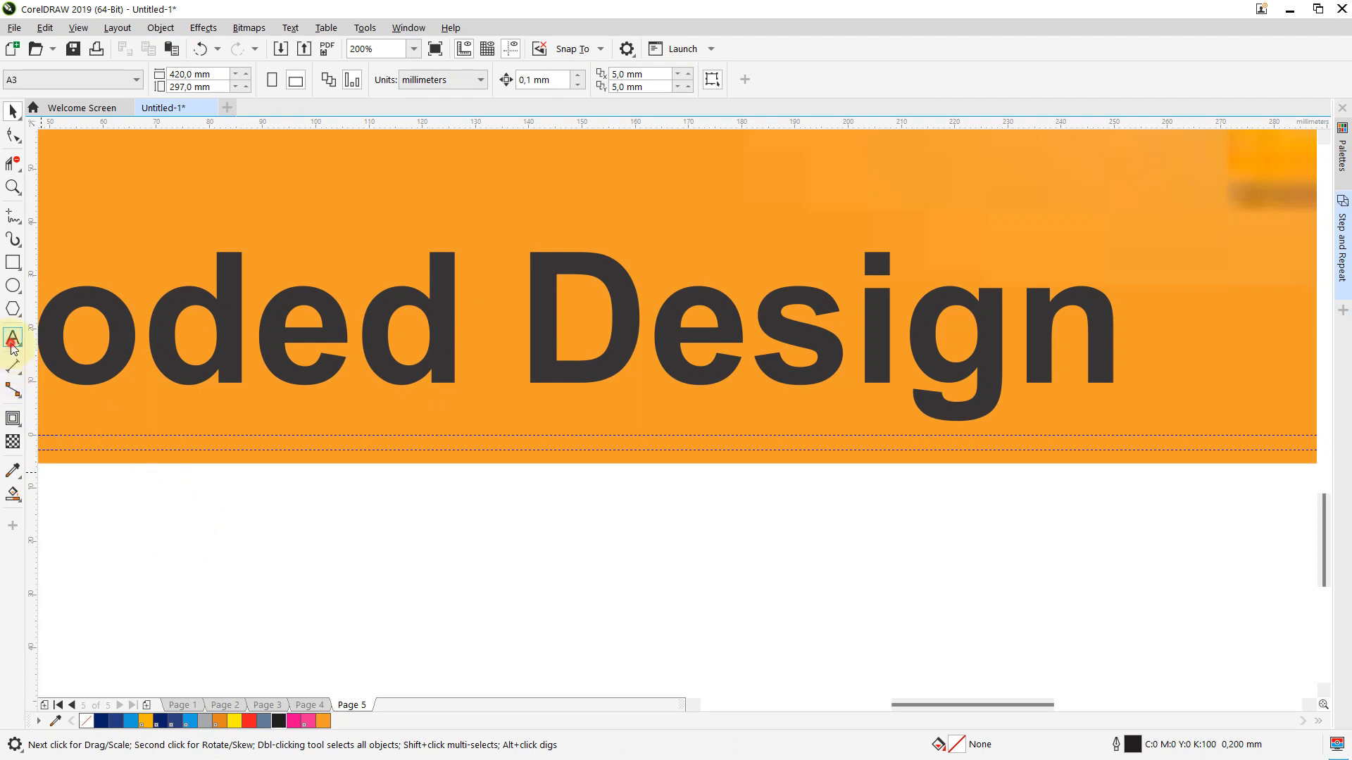
click(12, 341)
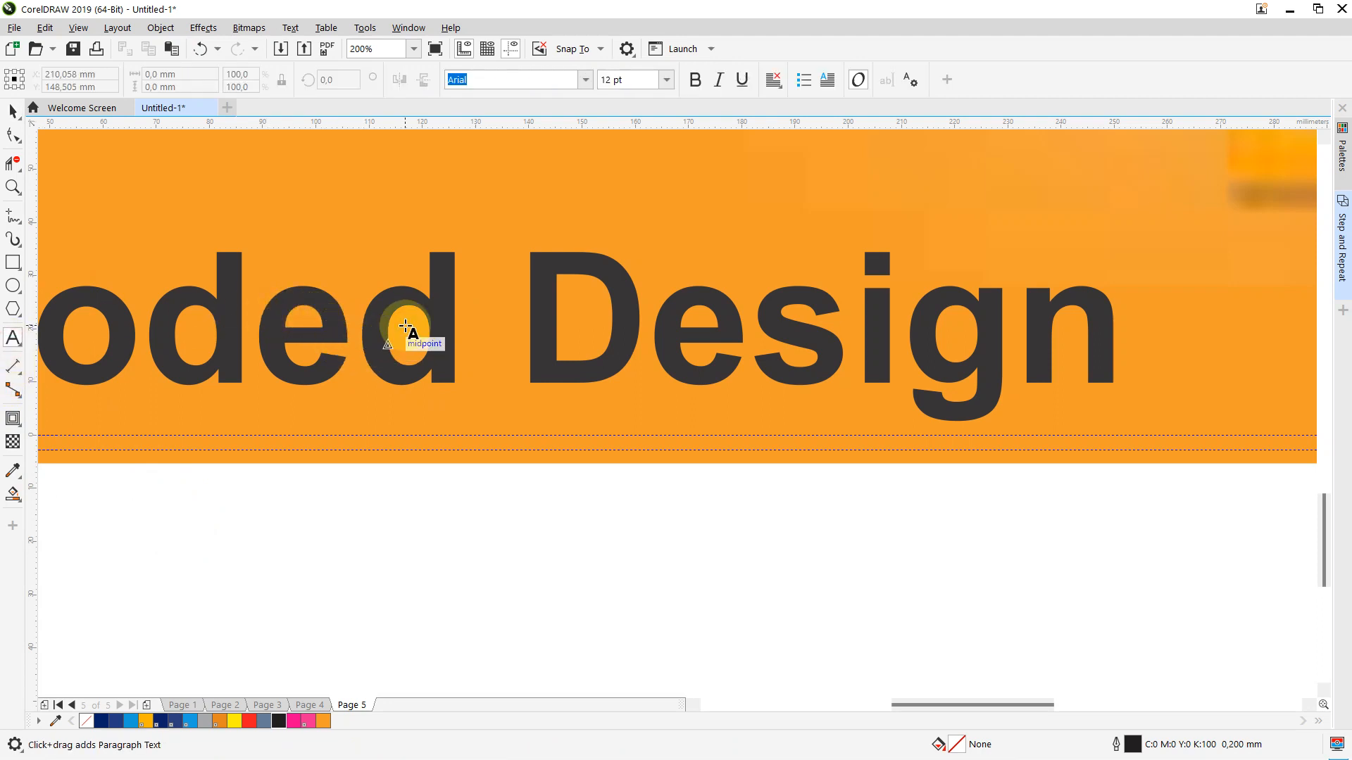
click(12, 110)
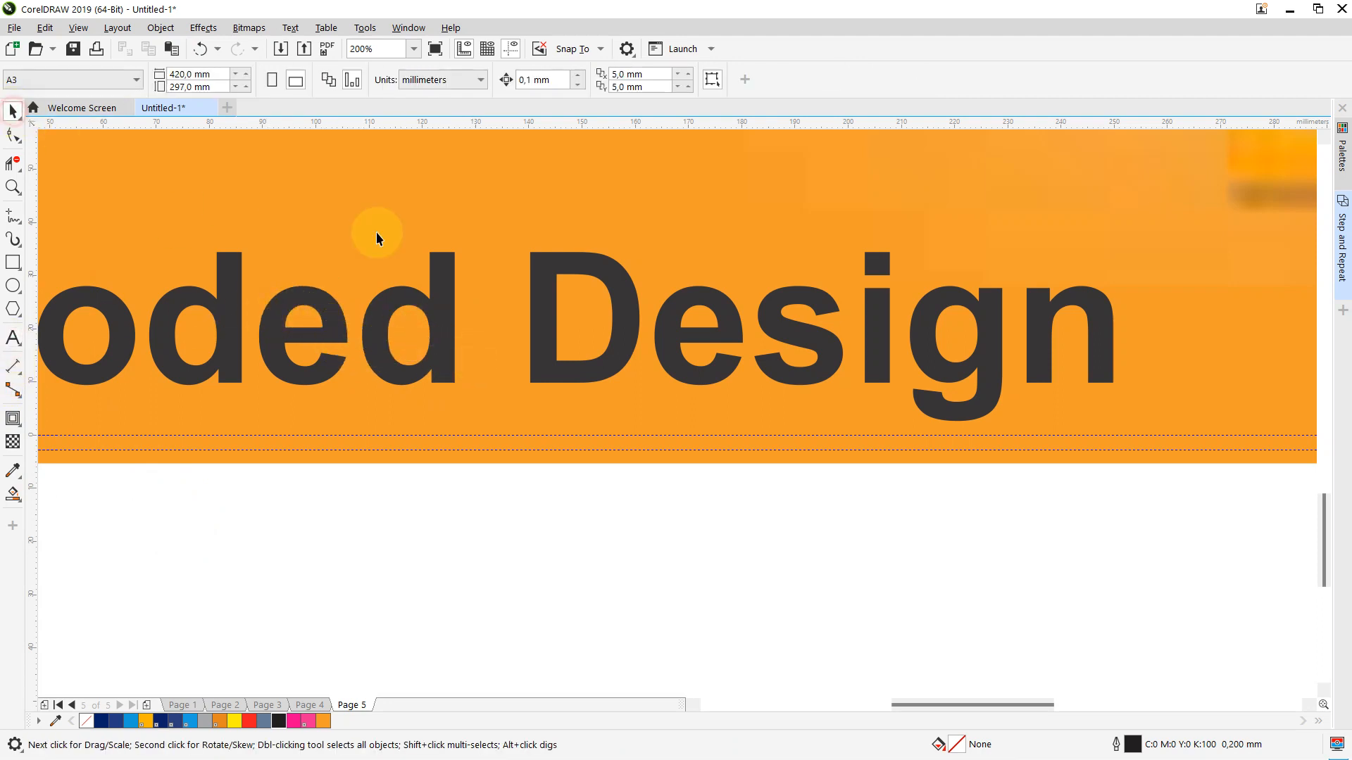
- Pull the upper-right node of the last "d" in "Coded" outward with the Shape tool, and undo the distortion
click(446, 278)
key(F10)
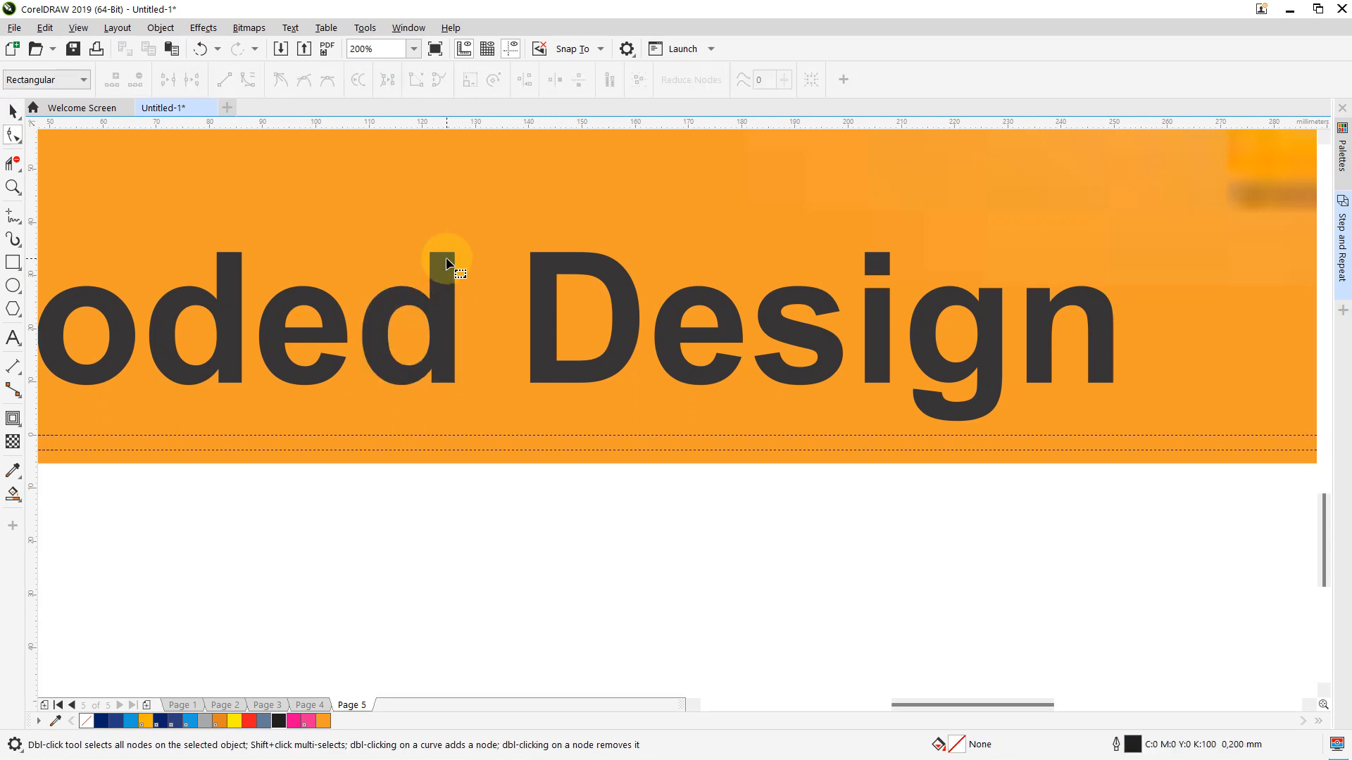
click(445, 257)
drag(455, 253, 537, 196)
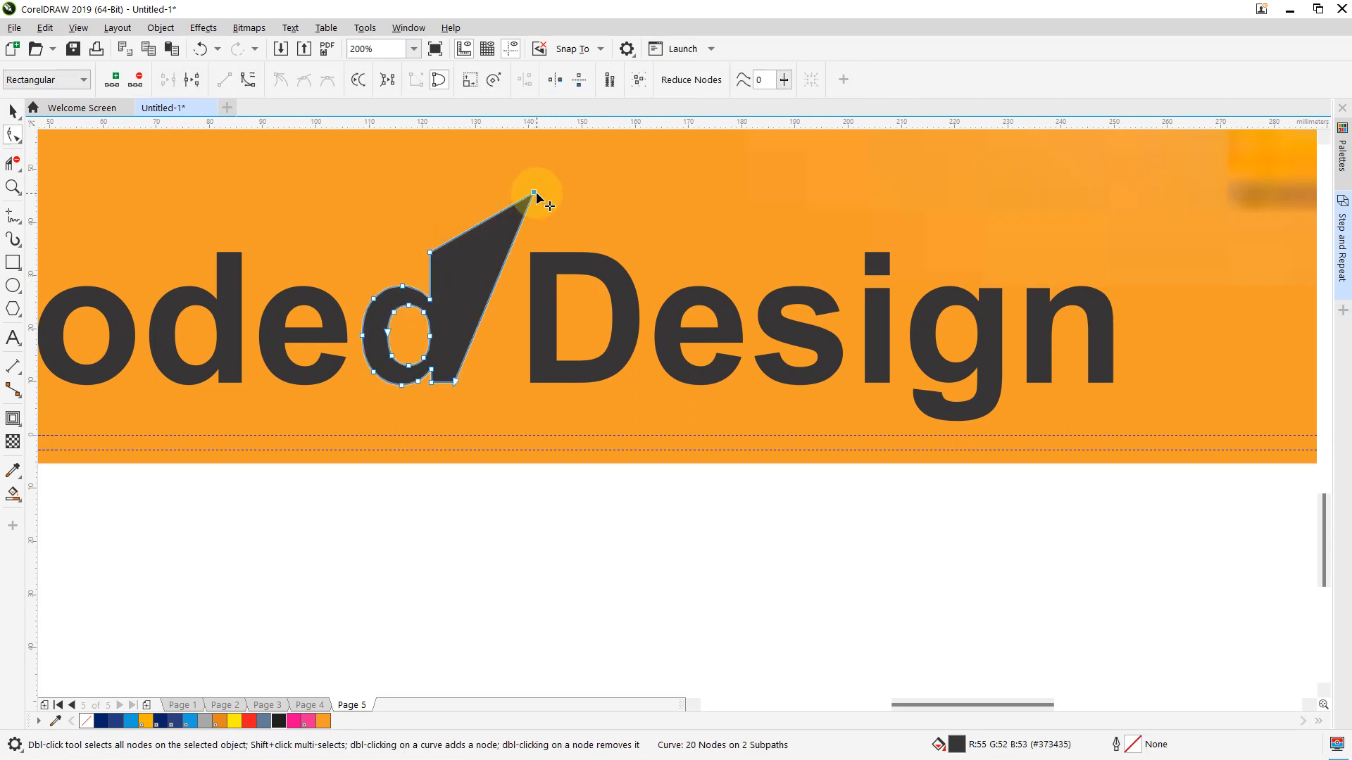
key(ctrl+z)
- Deselect the letter and examine the crop and registration marks at the poster's upper-left corner
scroll(537, 197, down, 1)
scroll(535, 191, down, 3)
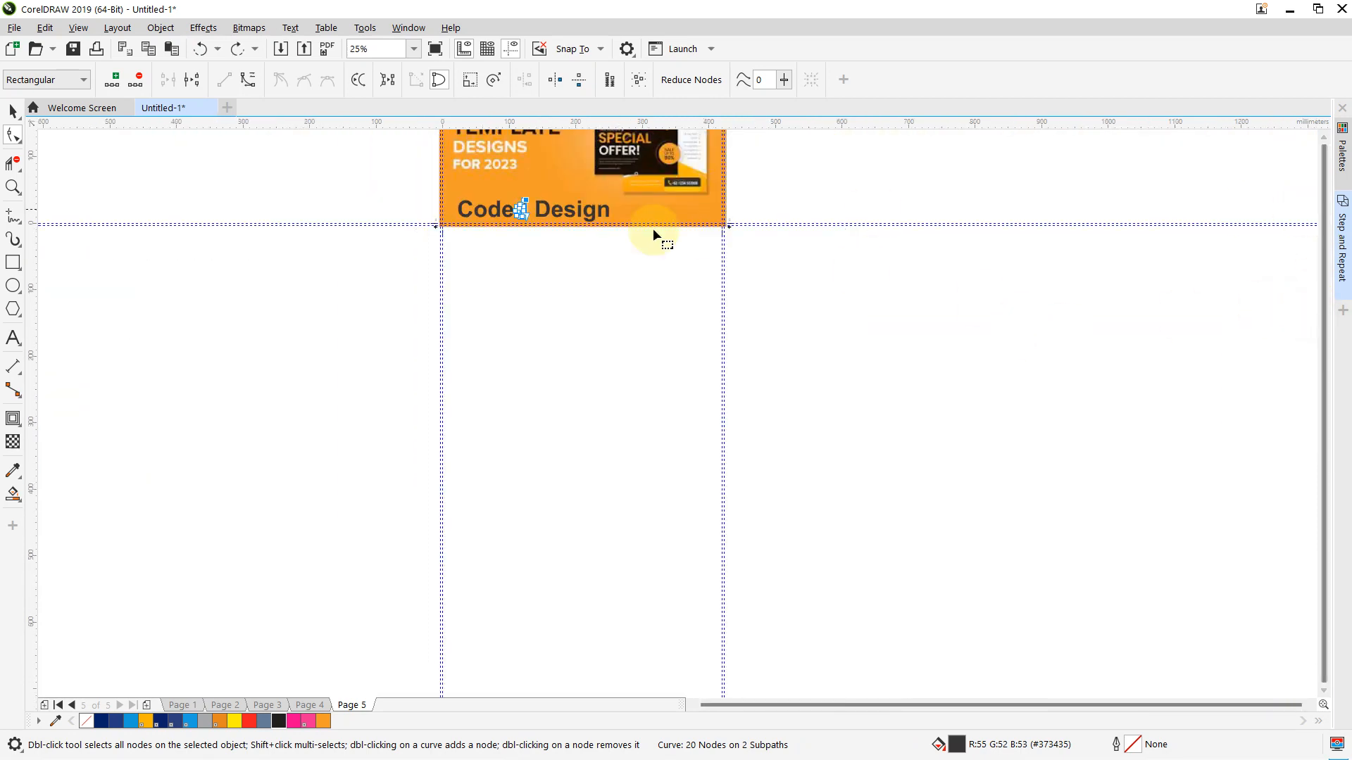
click(26, 190)
right_click(310, 356)
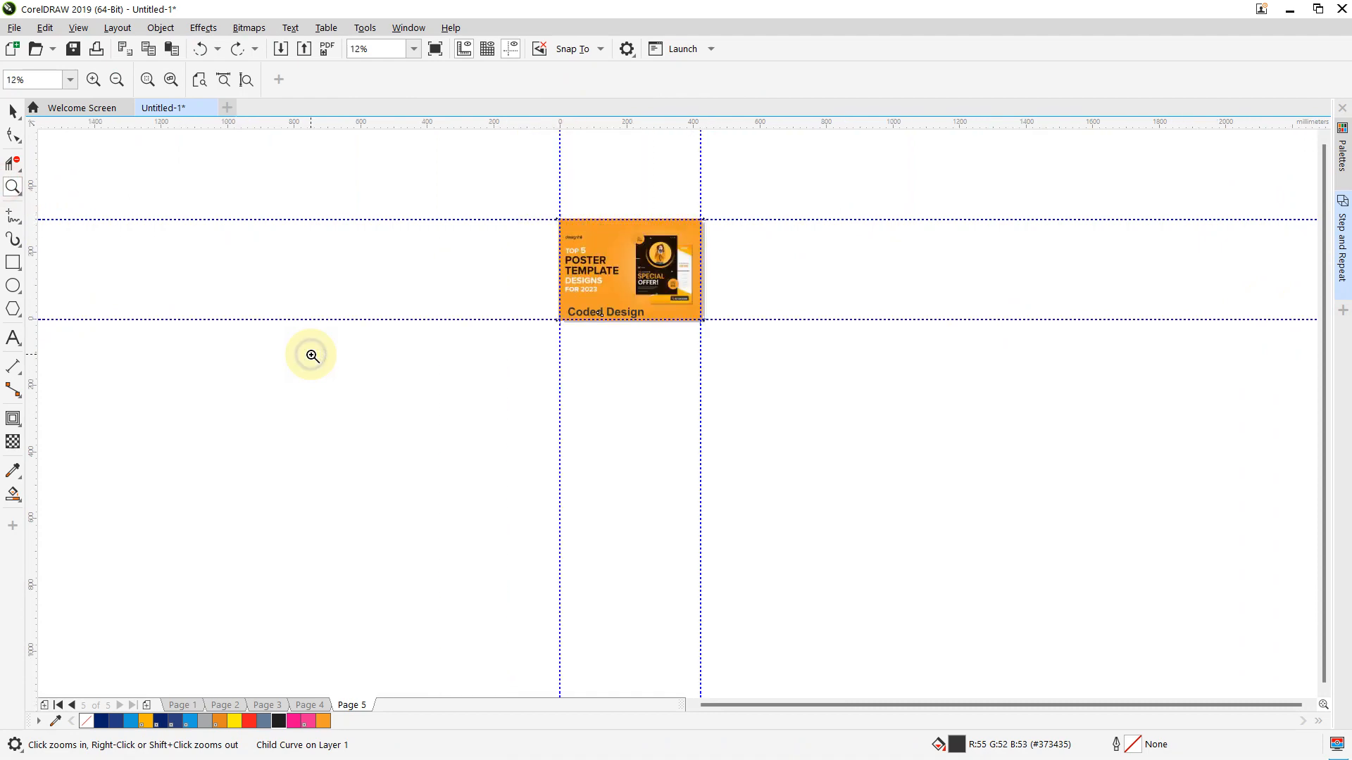
click(582, 272)
click(734, 405)
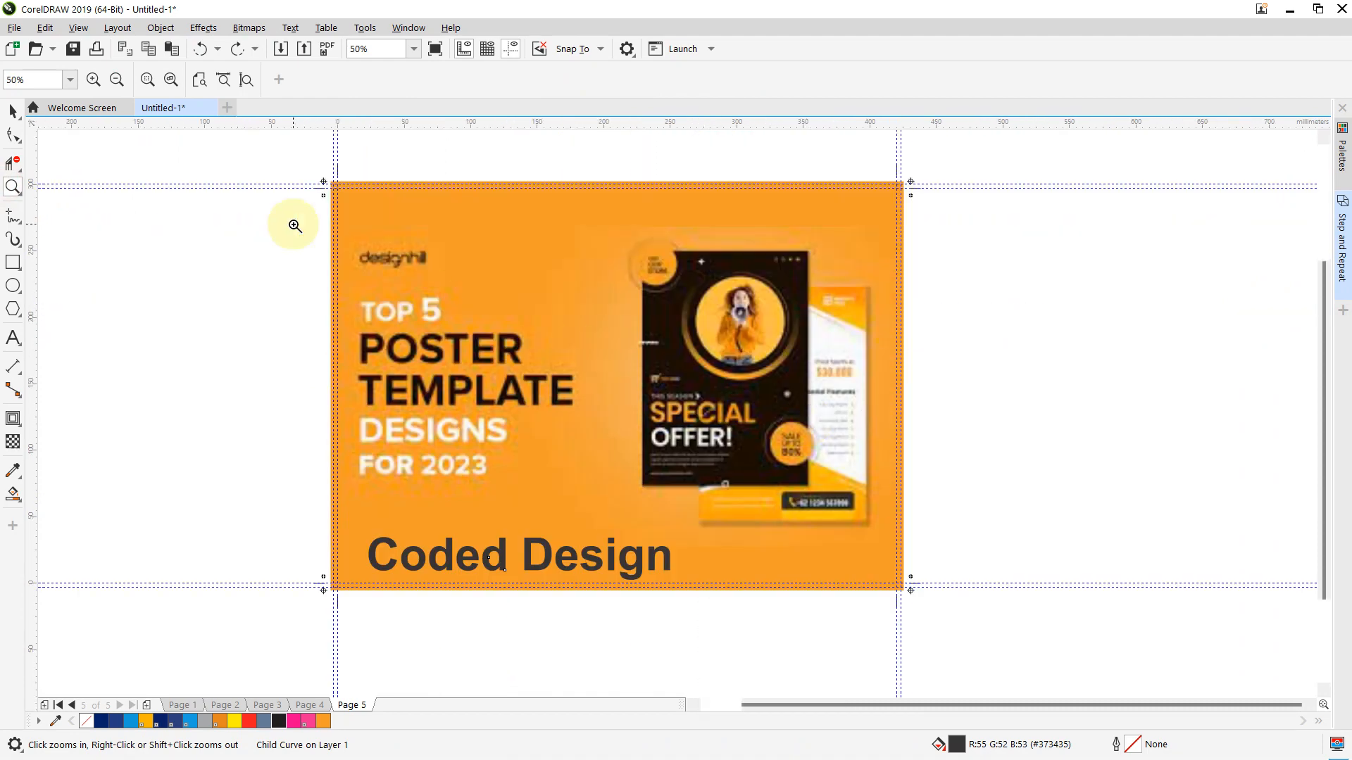
click(12, 110)
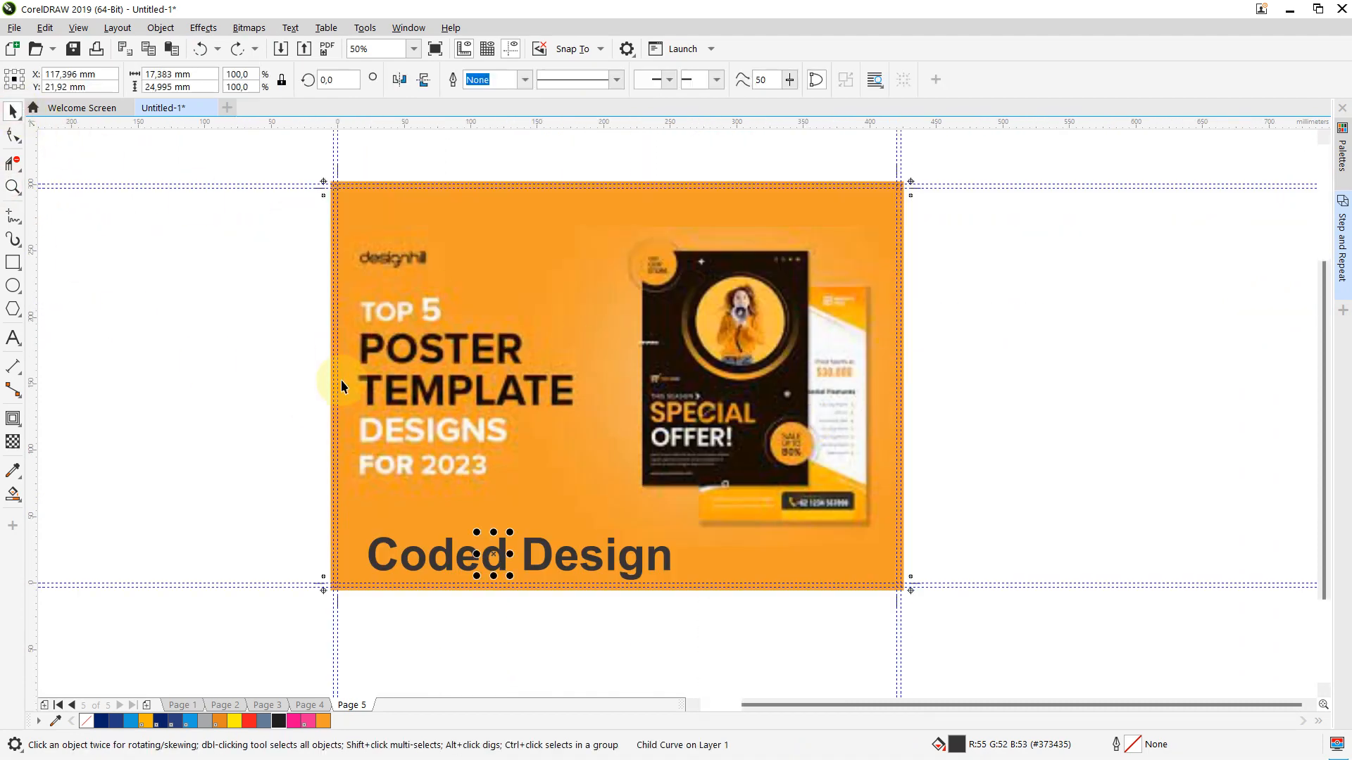
click(251, 437)
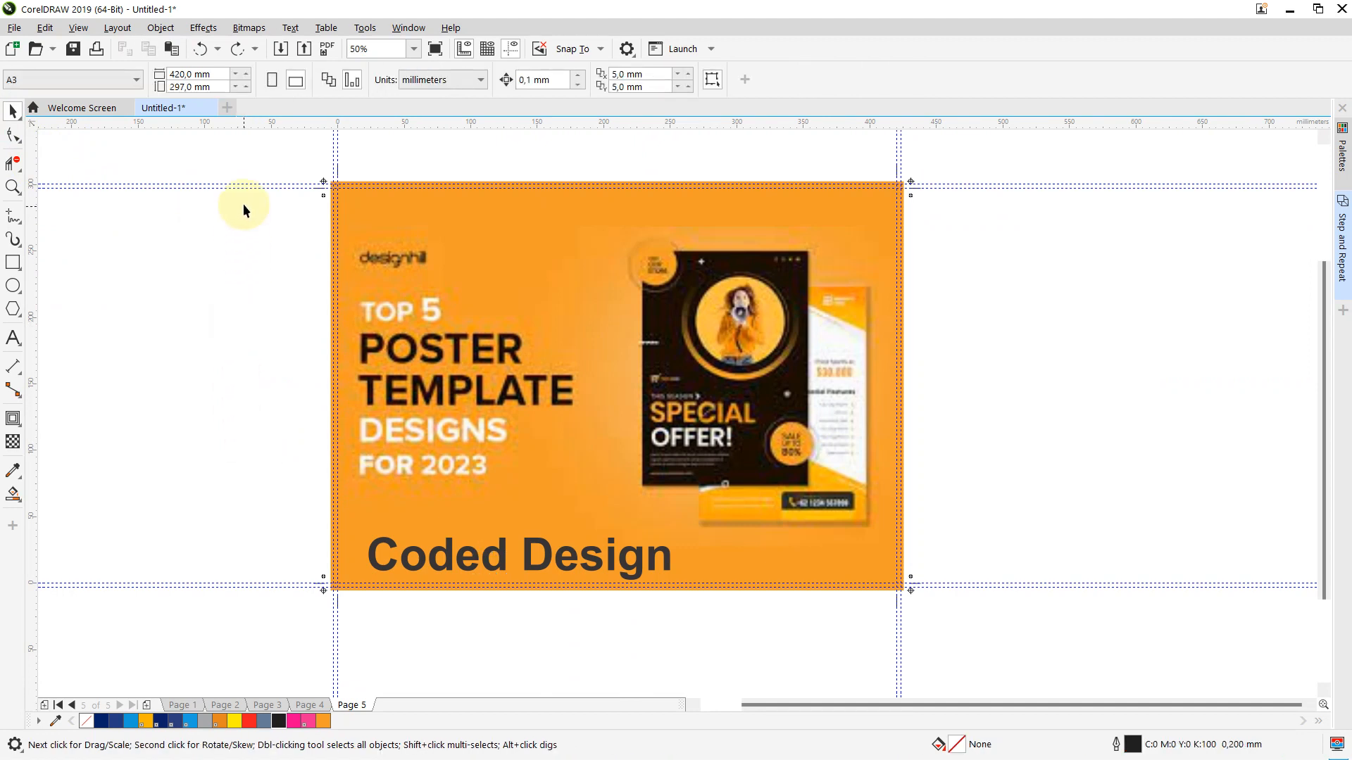
scroll(243, 205, up, 2)
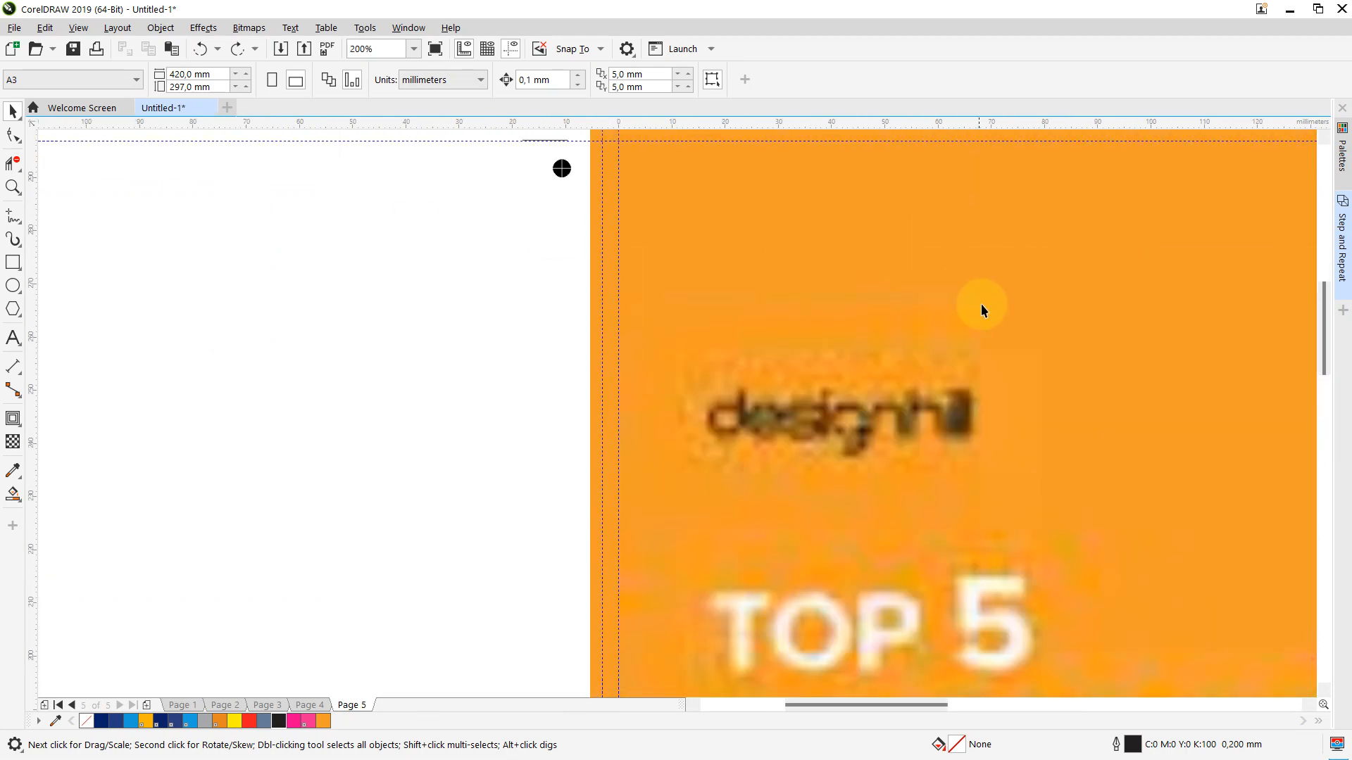
drag(1321, 314, 1320, 280)
scroll(606, 374, up, 1)
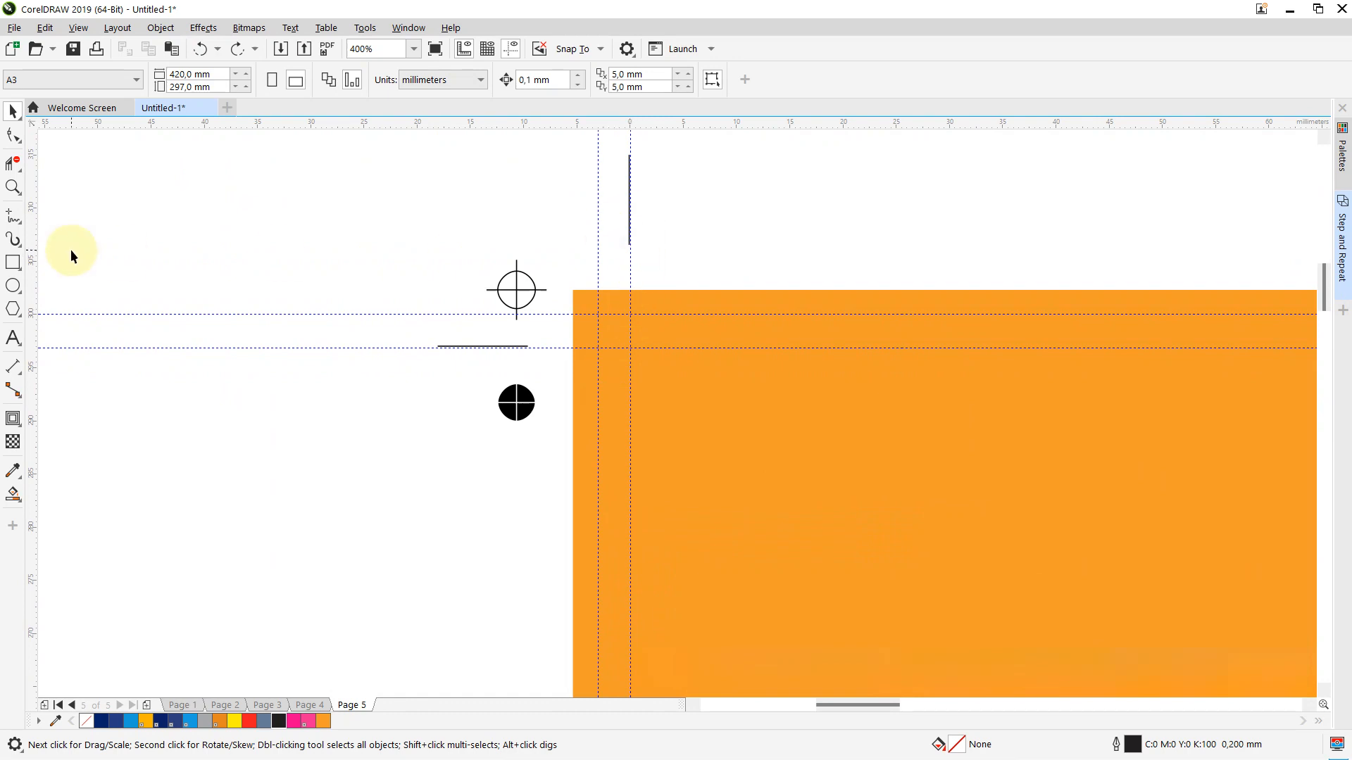
- Draw a rectangle about 22.6 by 43.5 mm over the upper-left marks, ending at the vertical crop mark, and fill it with 40% Black
click(13, 262)
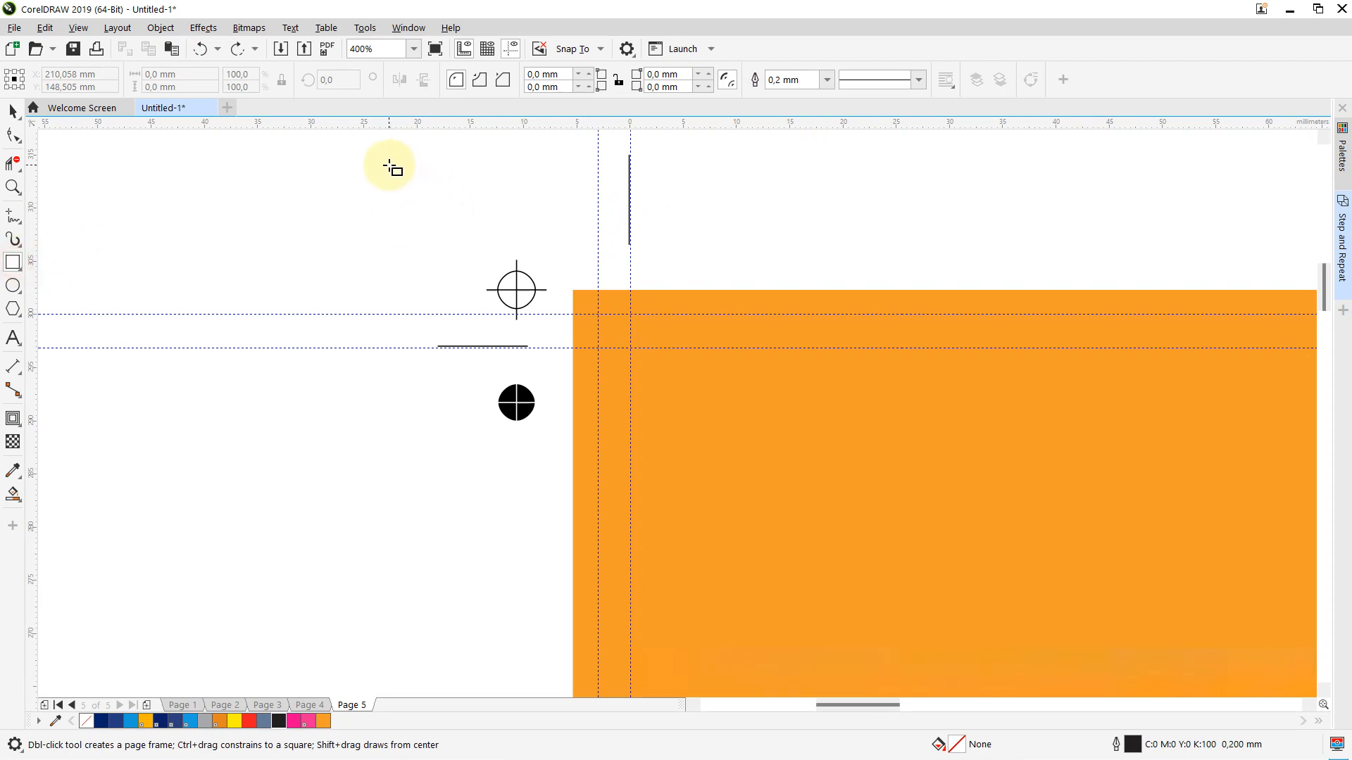
drag(388, 167, 631, 629)
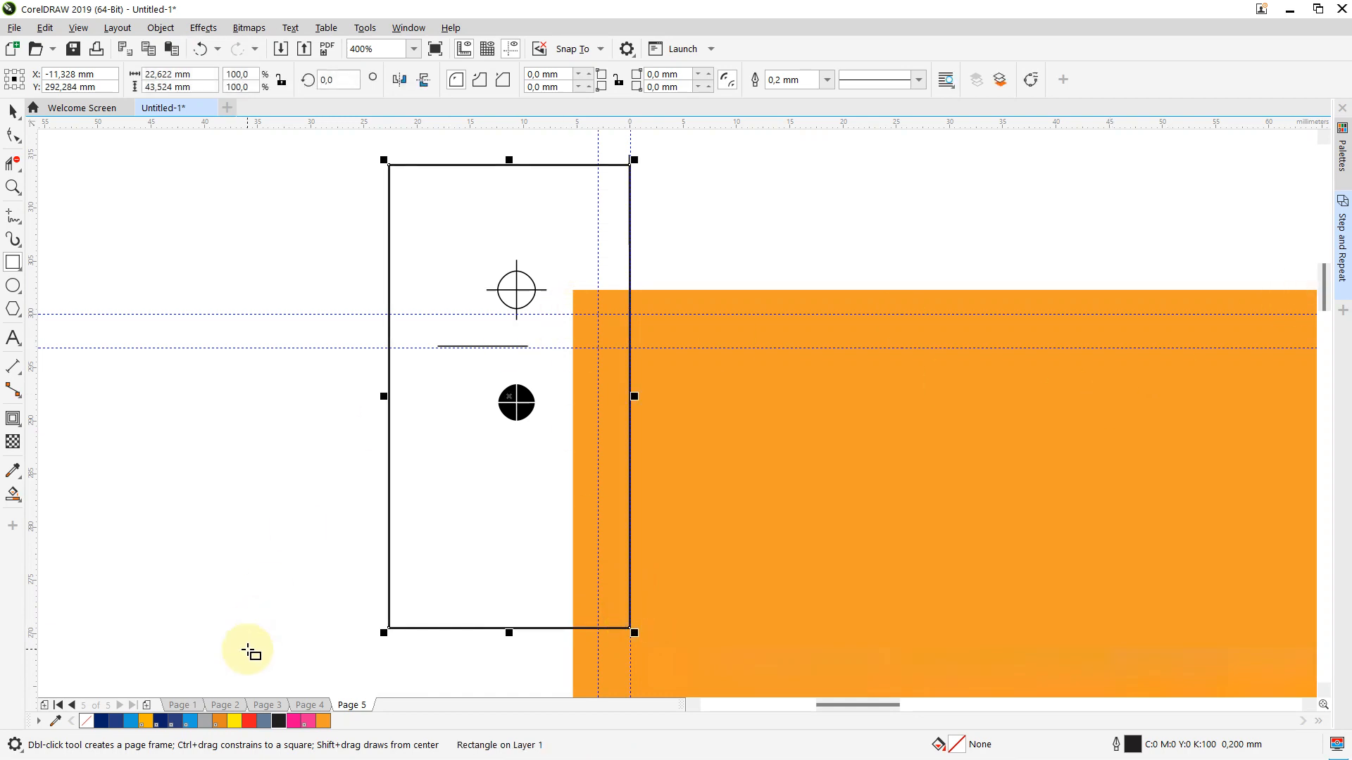
click(205, 721)
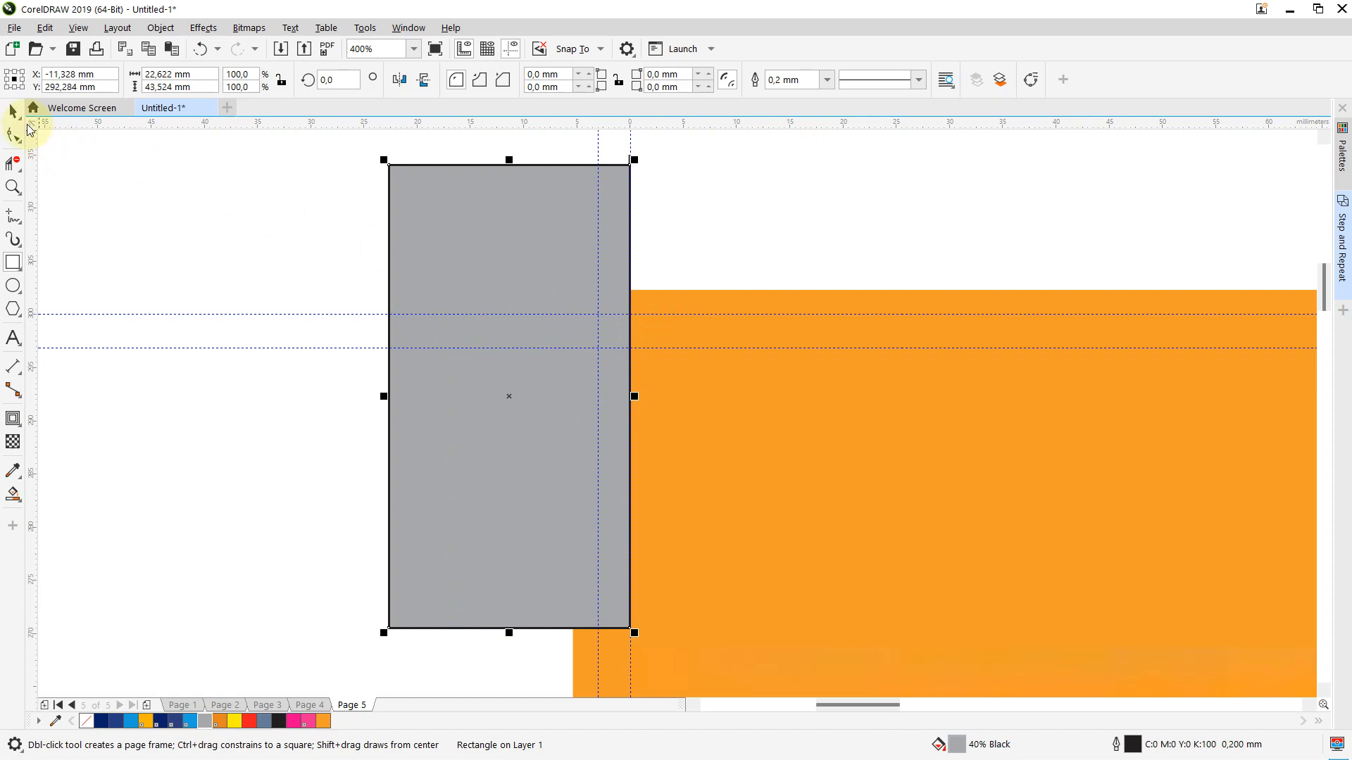
- Move the grey rectangle up until its lower edge meets the horizontal crop mark, and delete the rectangle
click(13, 112)
drag(505, 293, 504, 208)
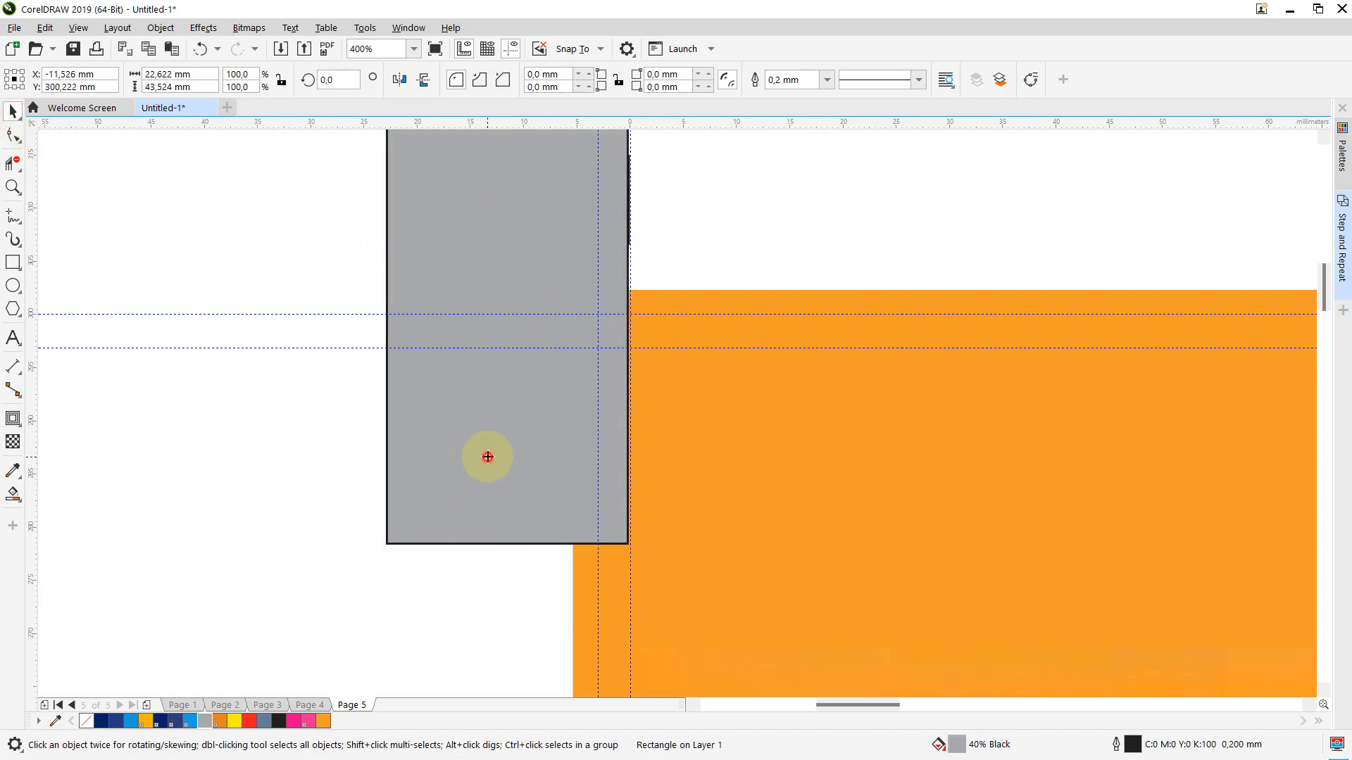
drag(487, 457, 522, 336)
drag(514, 383, 530, 277)
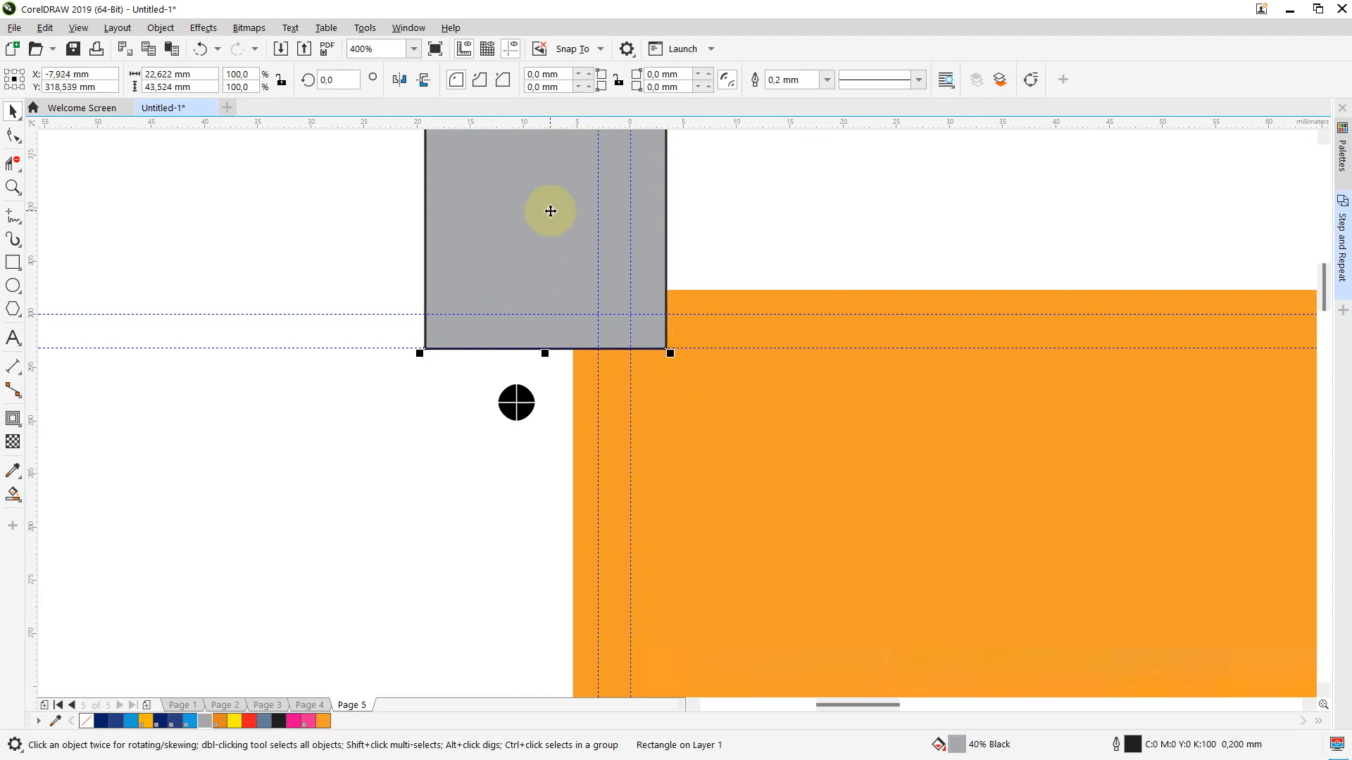
key(Delete)
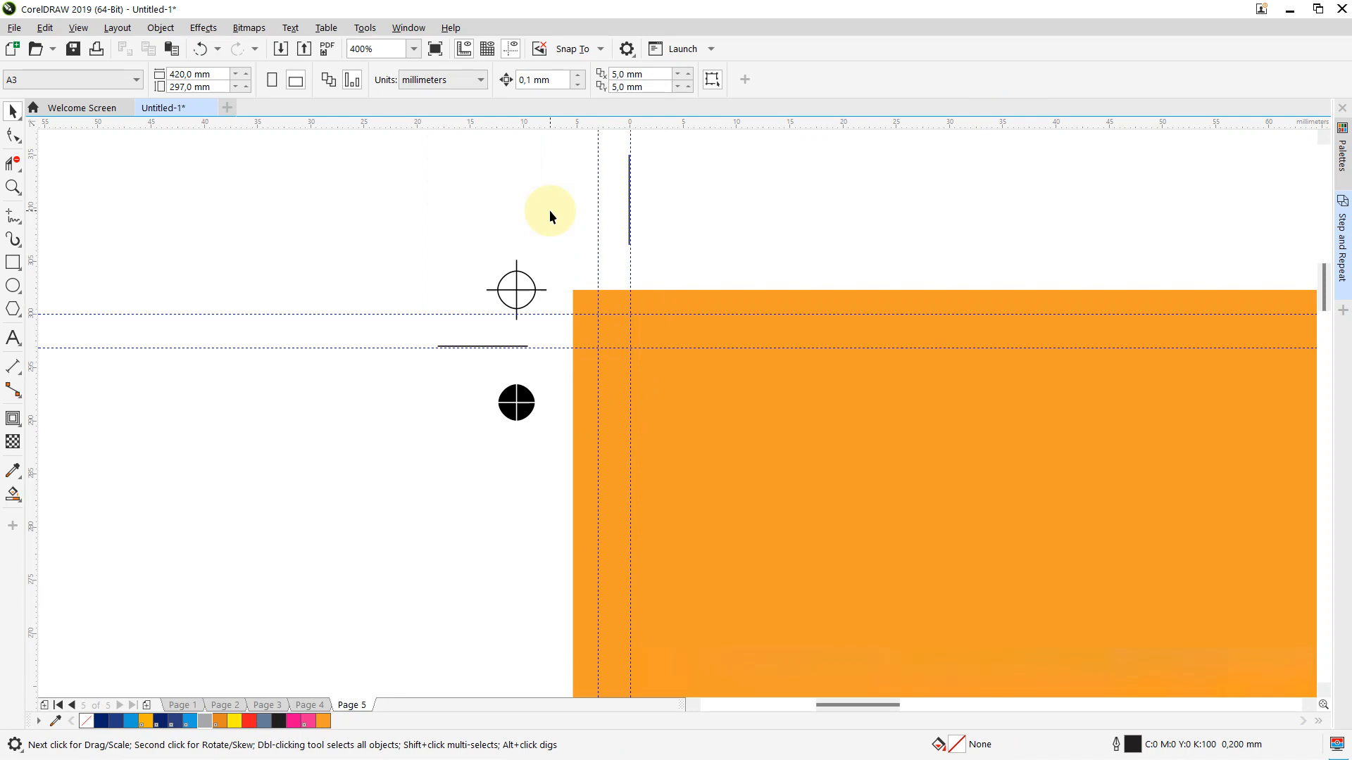
scroll(549, 210, down, 2)
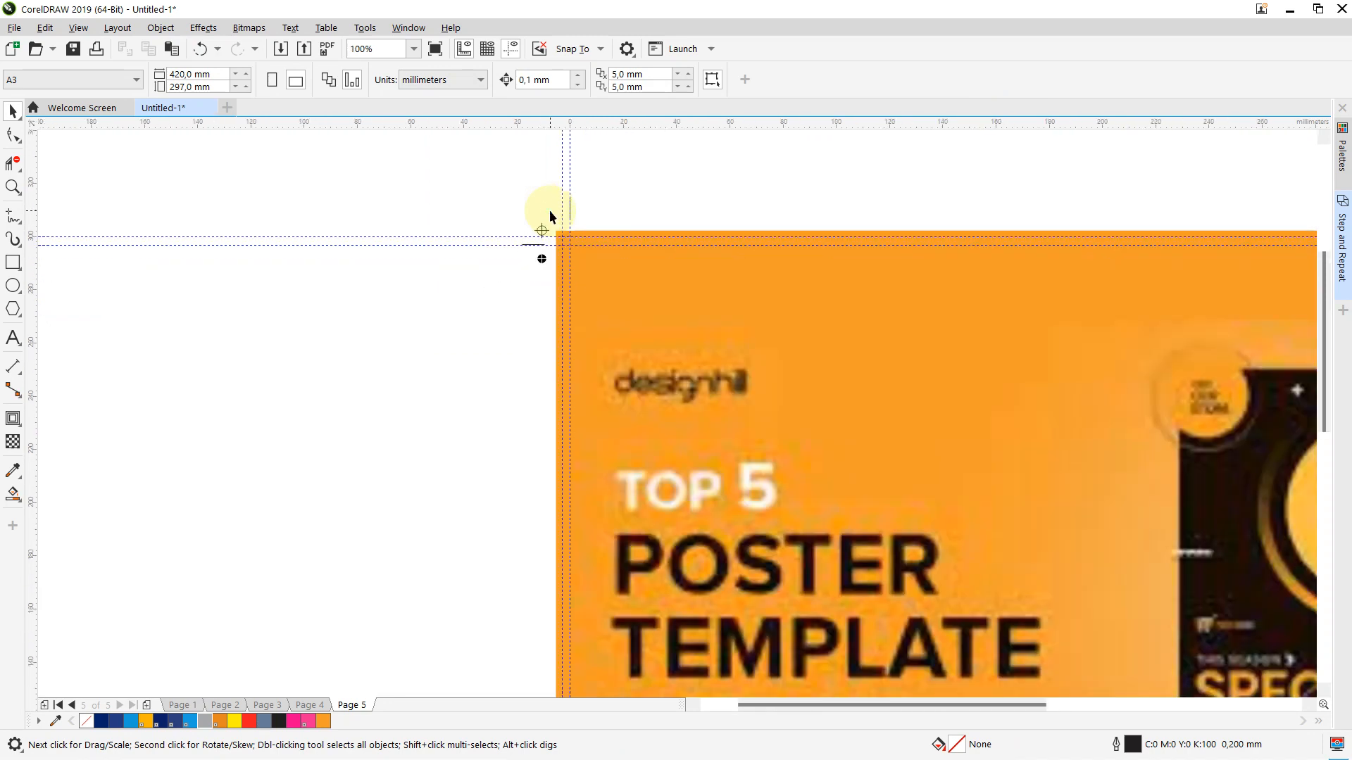
- Move the vertical crop mark at the poster's upper-right corner slightly left, off the vertical guideline
scroll(488, 379, down, 2)
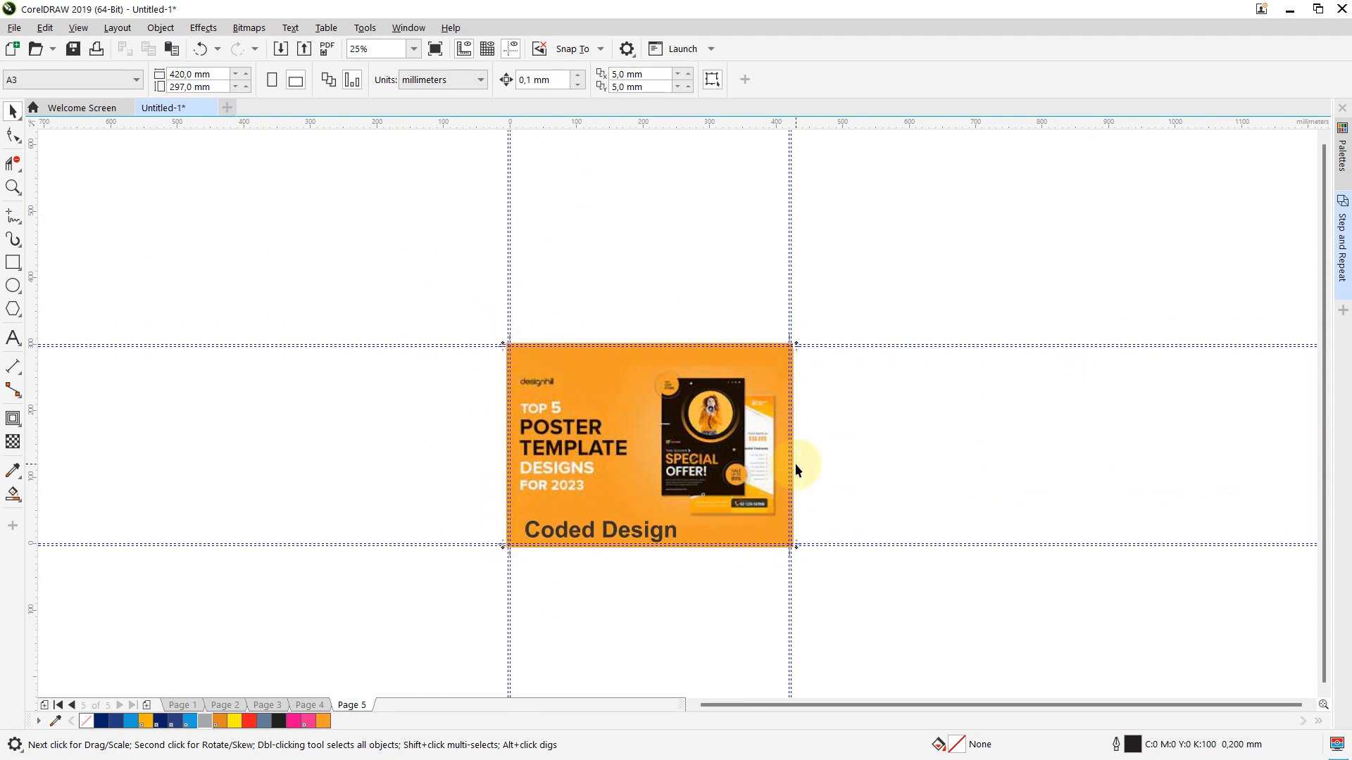
scroll(795, 463, up, 4)
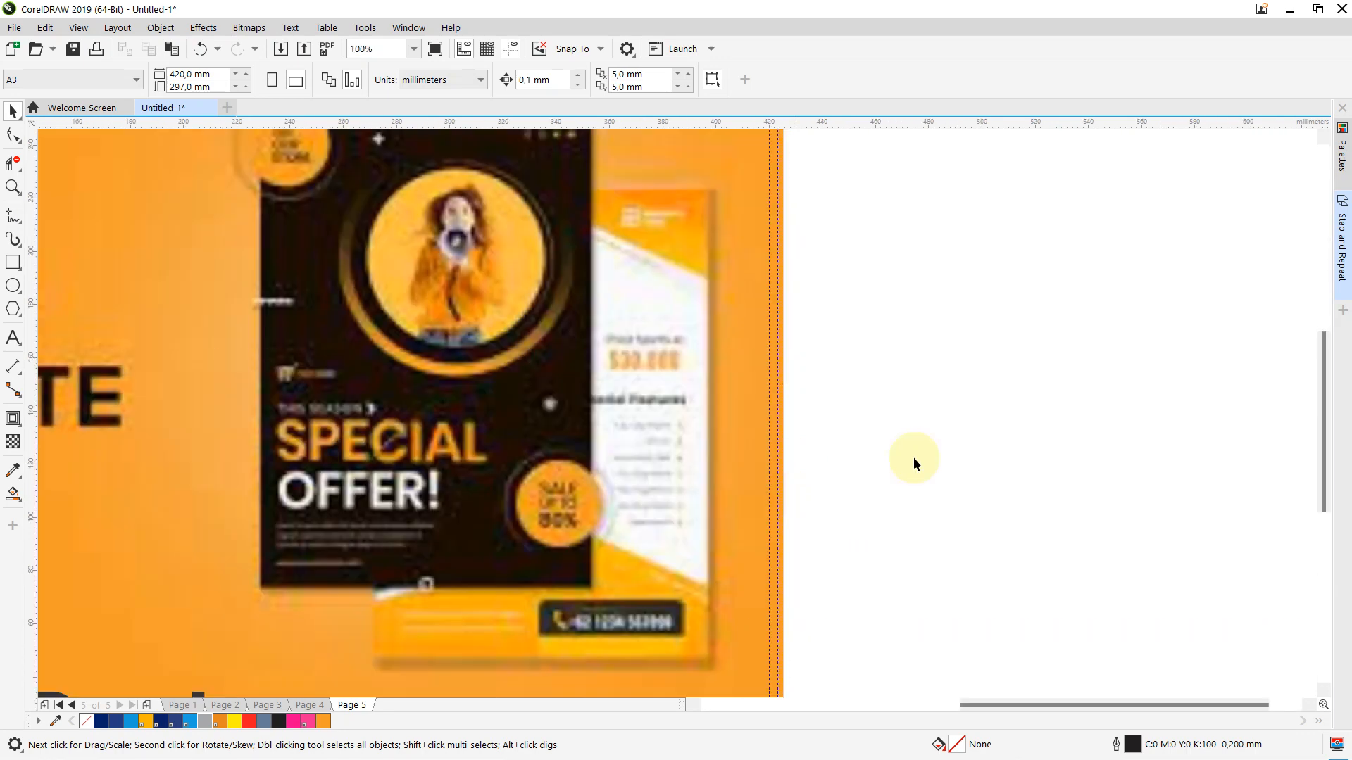
drag(1321, 380, 1319, 280)
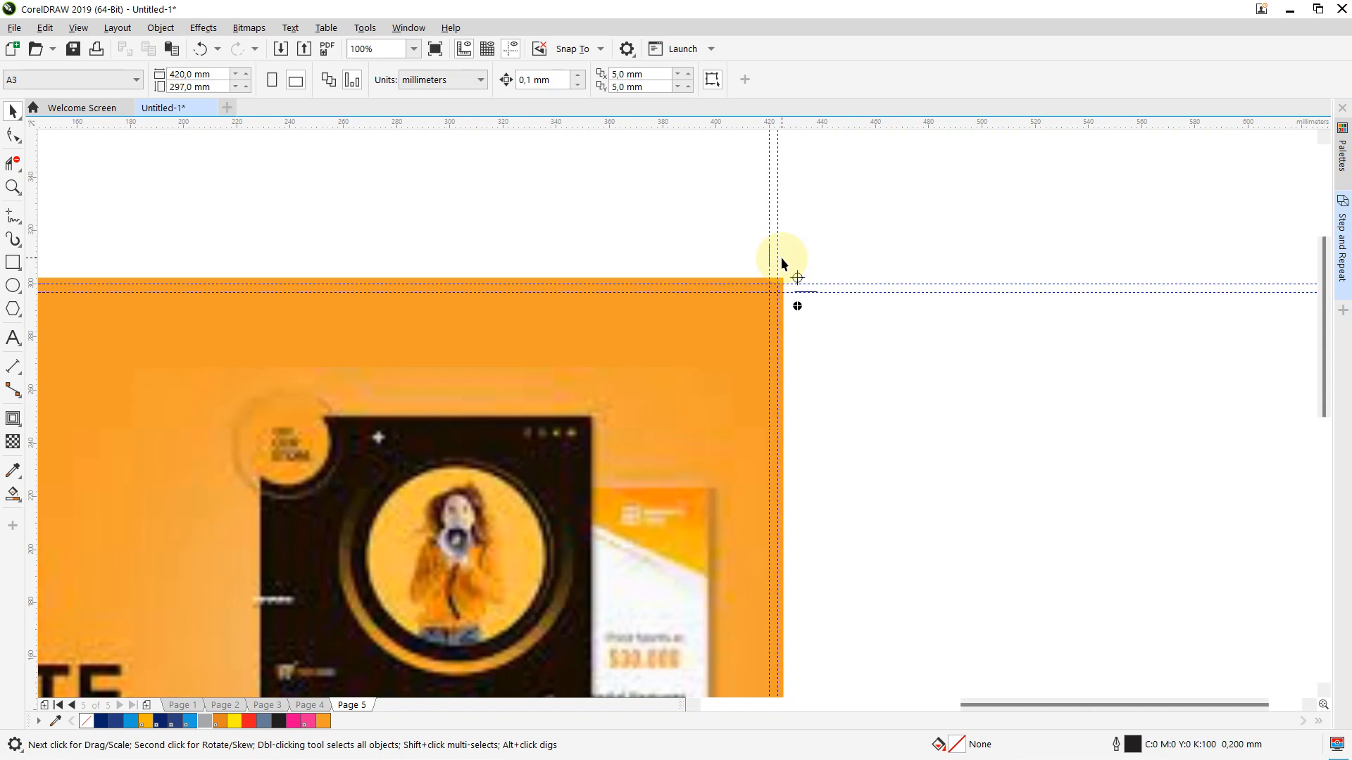
scroll(780, 263, up, 4)
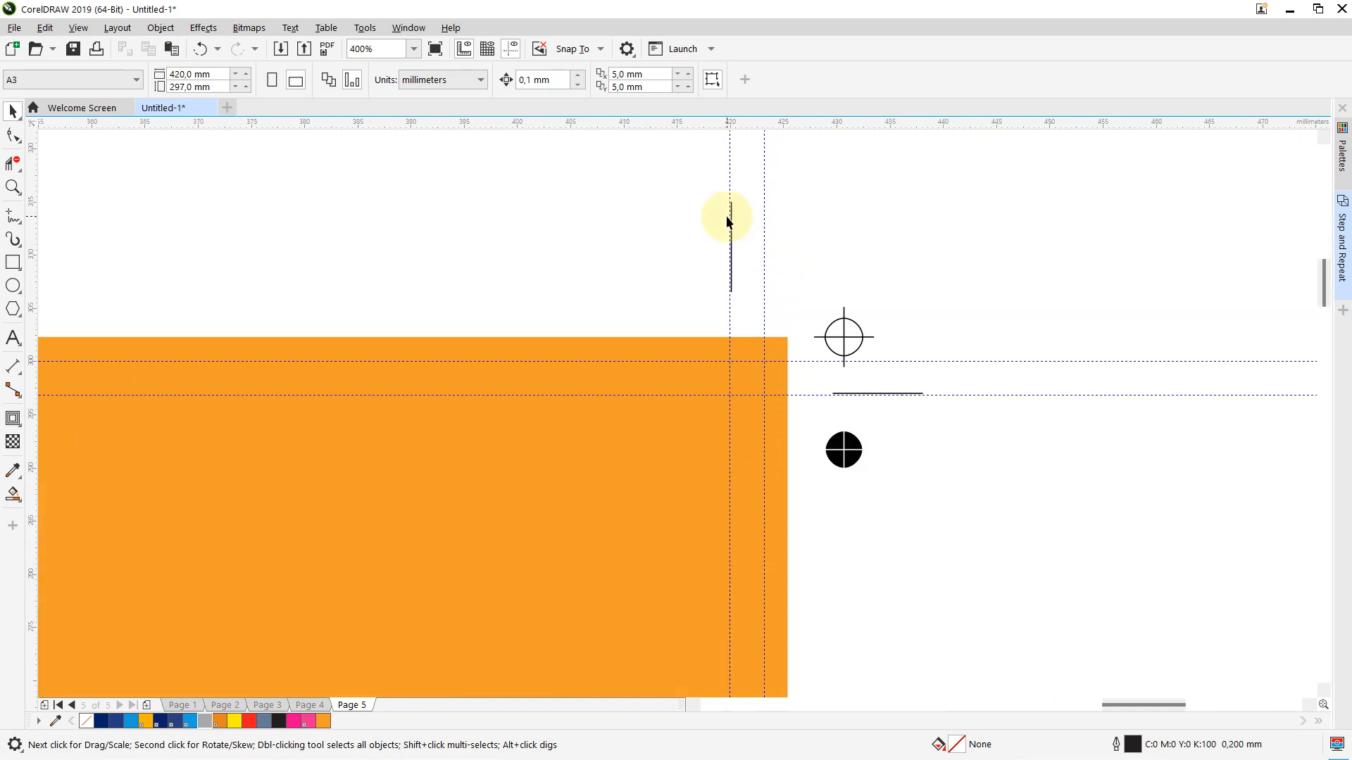
drag(688, 175, 775, 314)
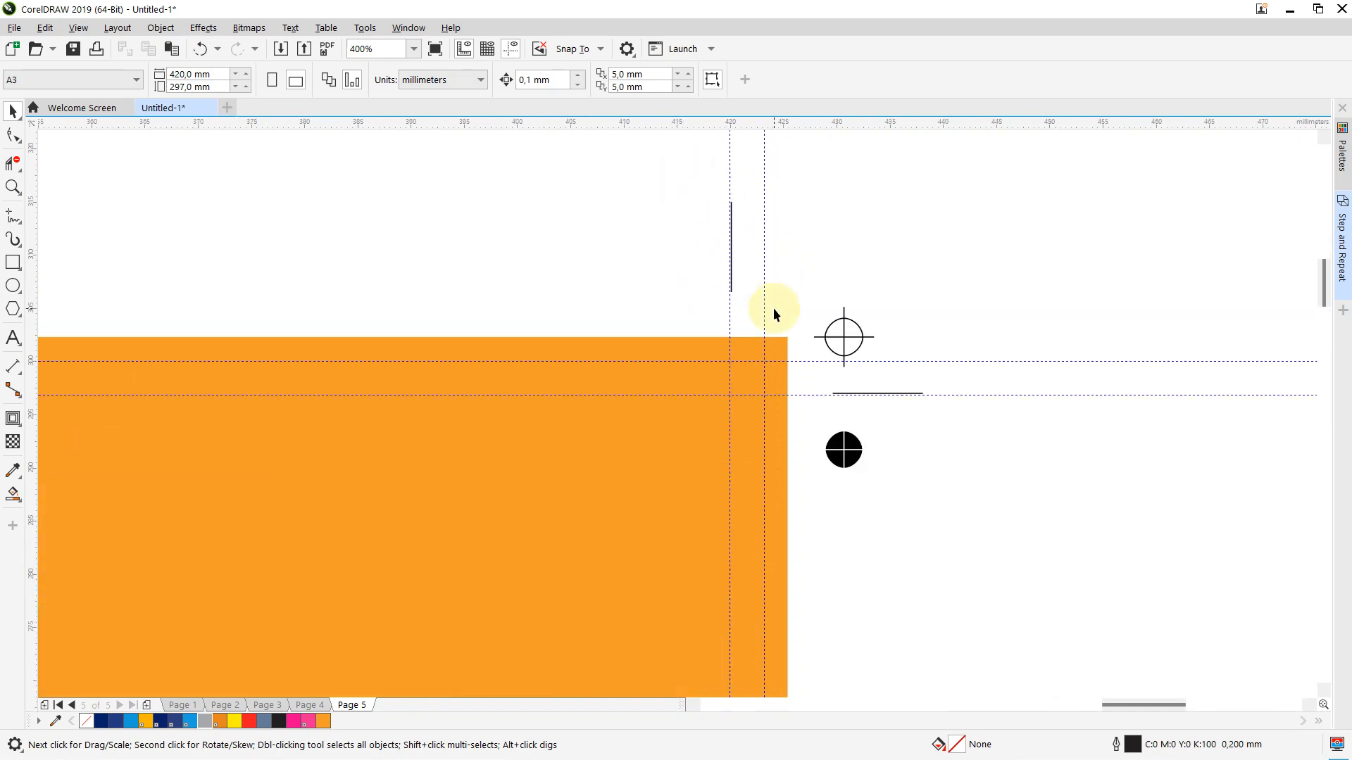
click(732, 217)
drag(730, 212, 710, 202)
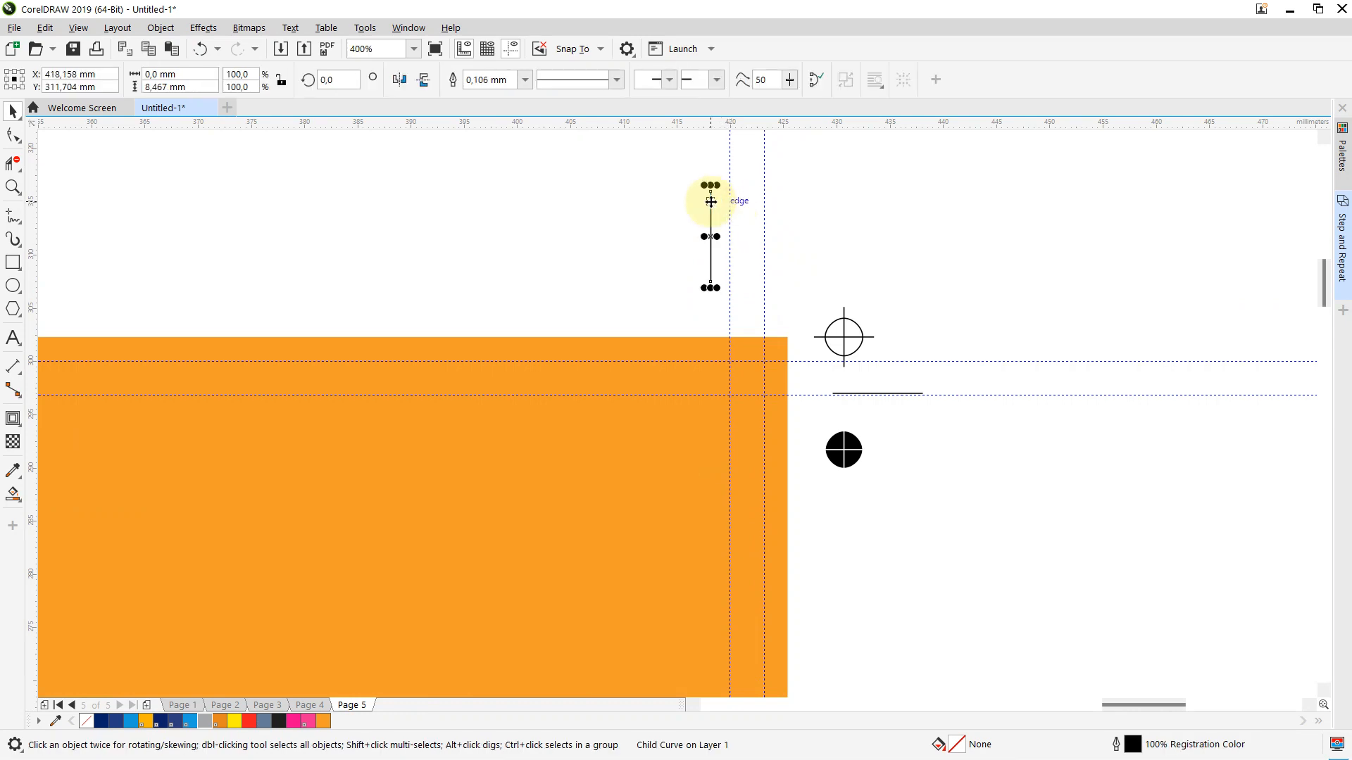
click(458, 244)
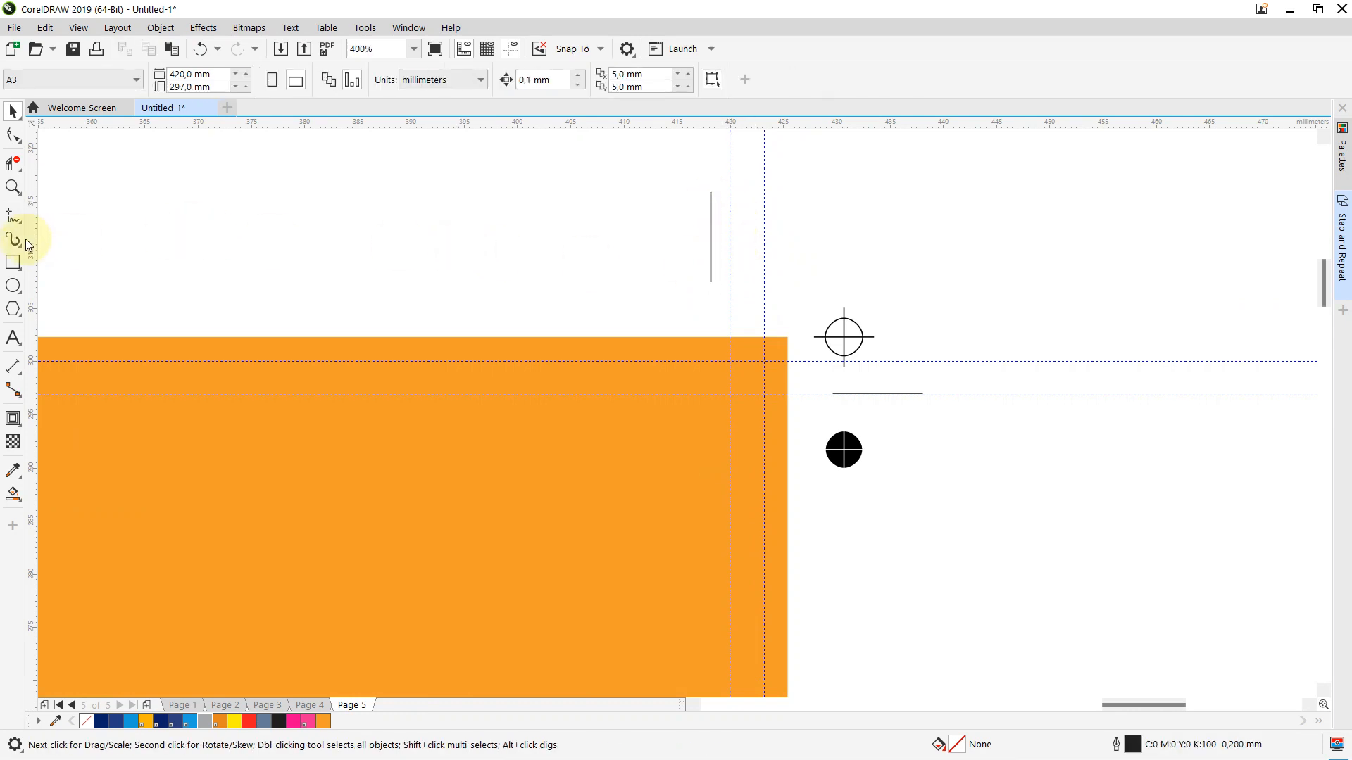
- Draw a narrow rectangle about 0.4 by 10.25 mm on the guideline above the poster's upper-right corner, and delete the displaced crop mark
click(709, 226)
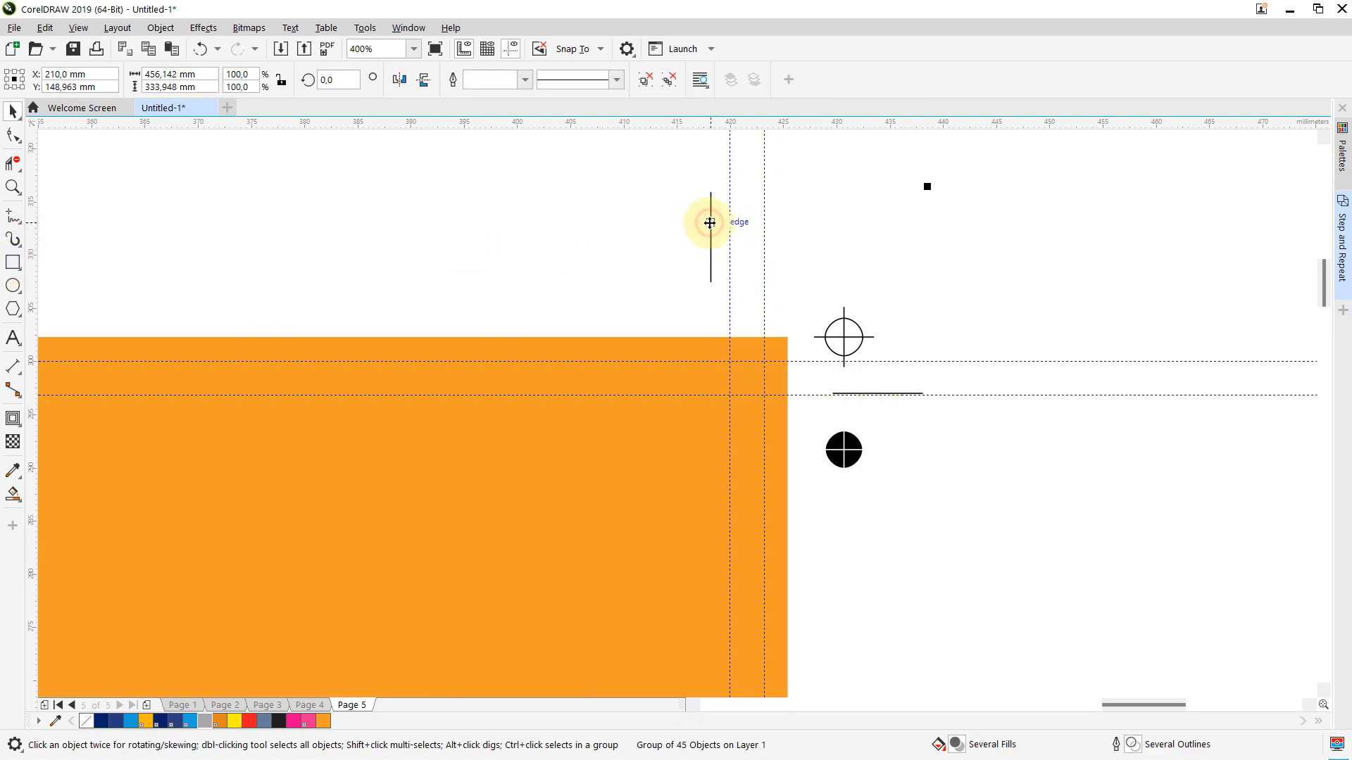
click(12, 263)
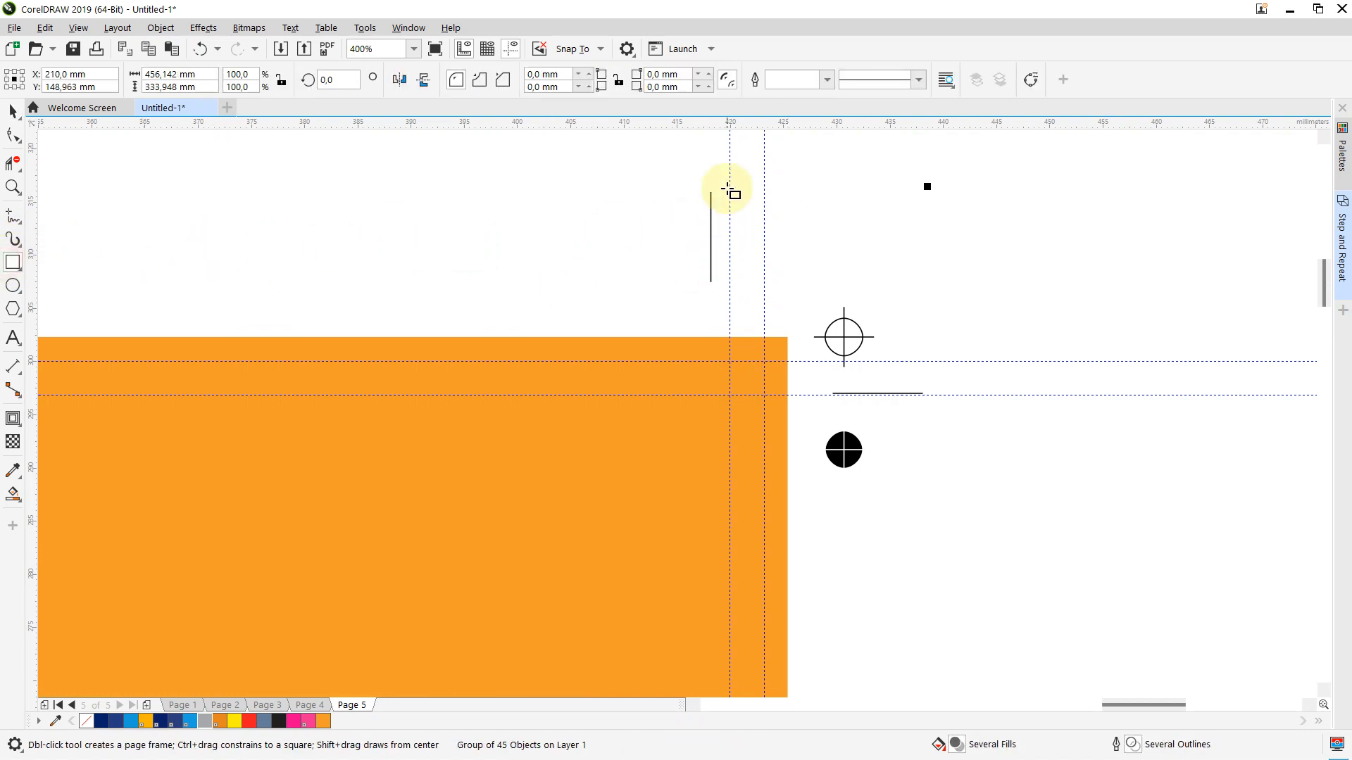
drag(729, 171, 730, 284)
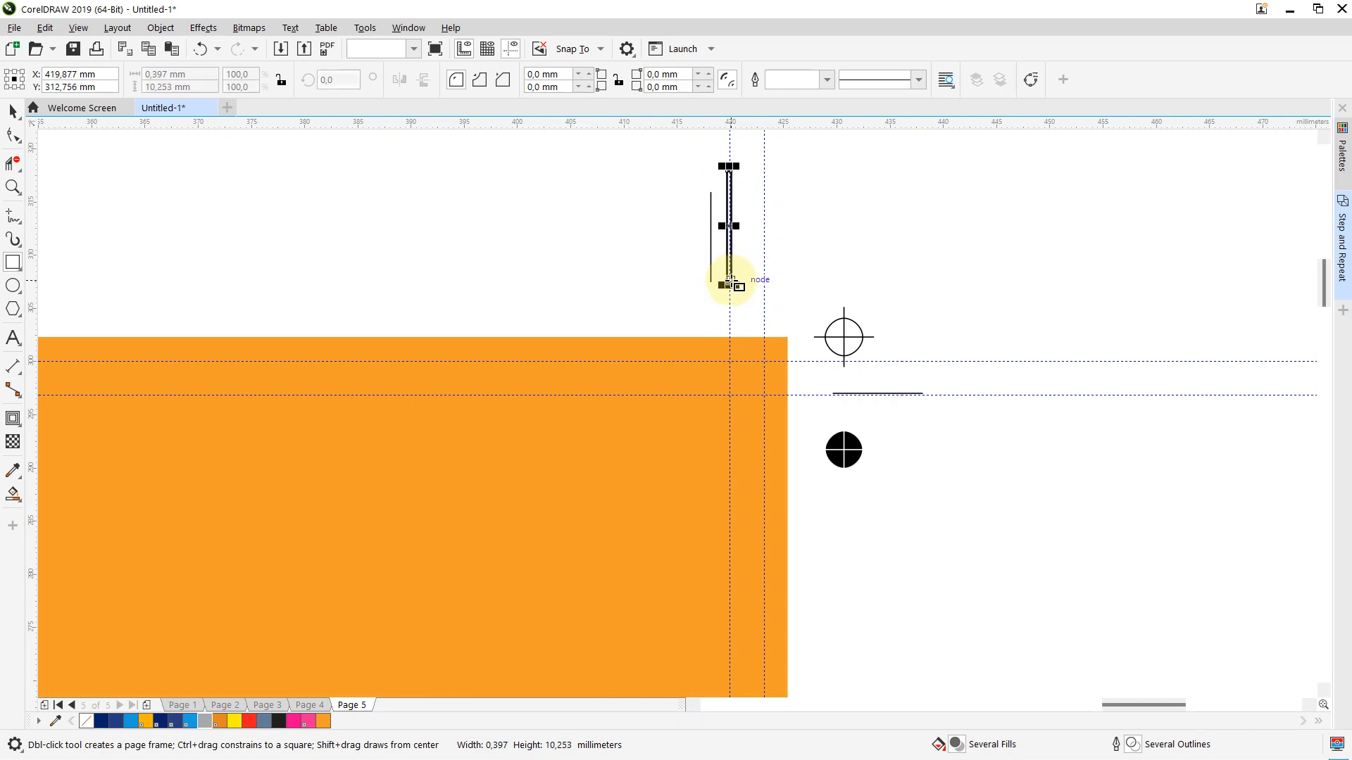
click(13, 111)
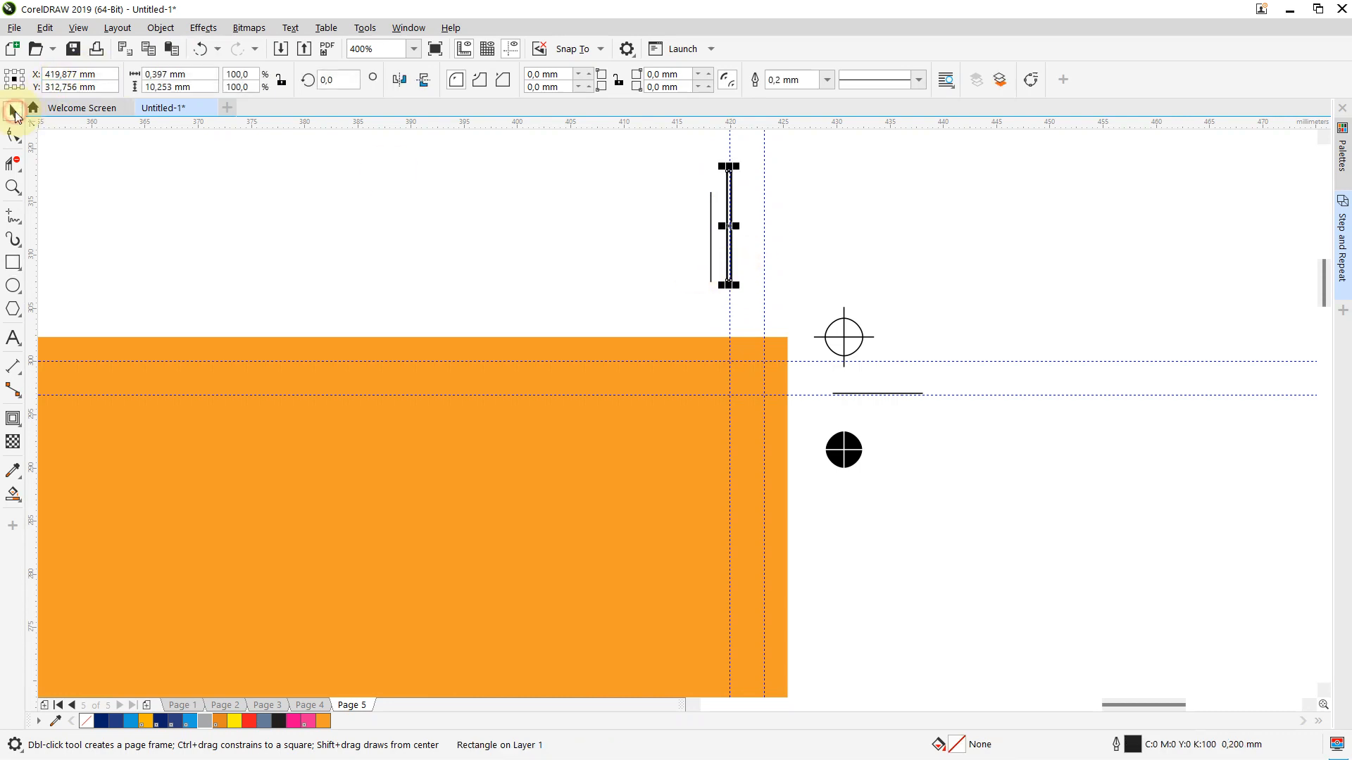
click(556, 234)
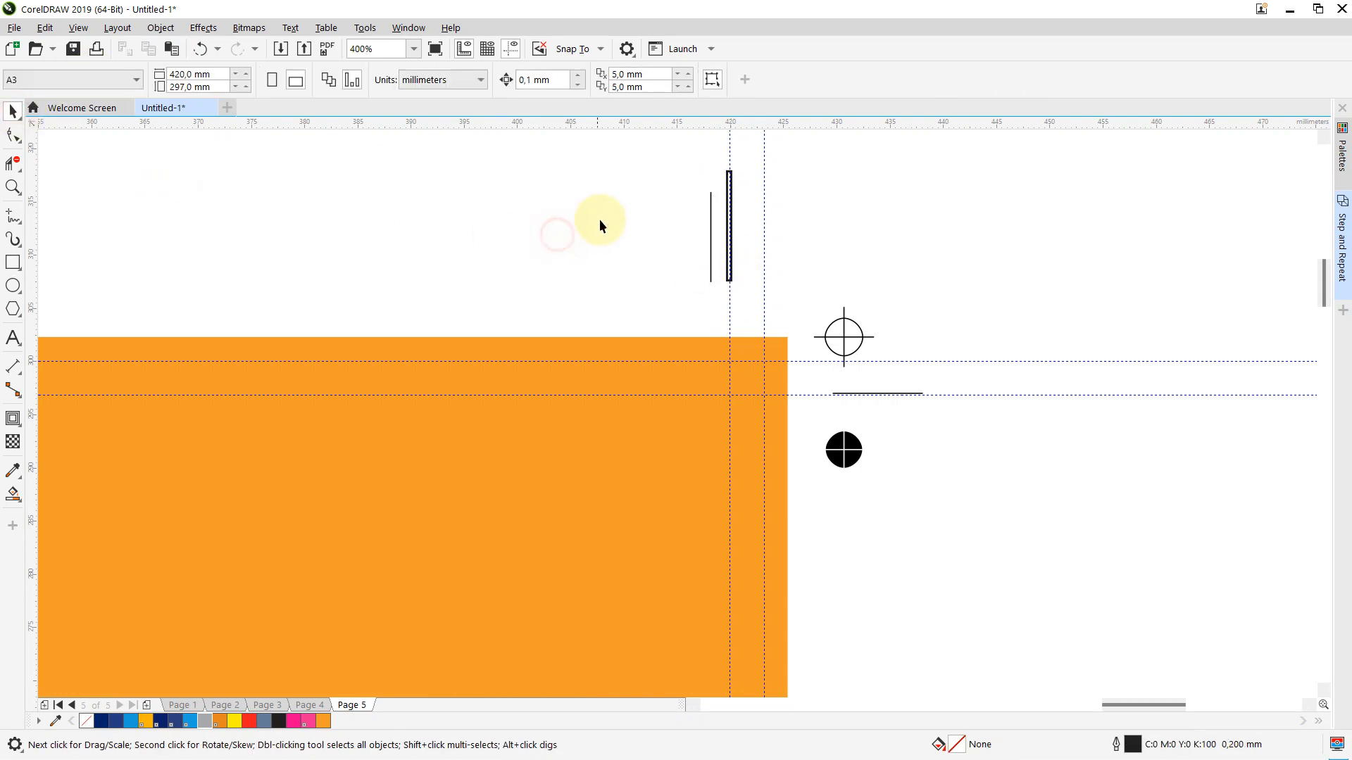
click(710, 257)
key(Delete)
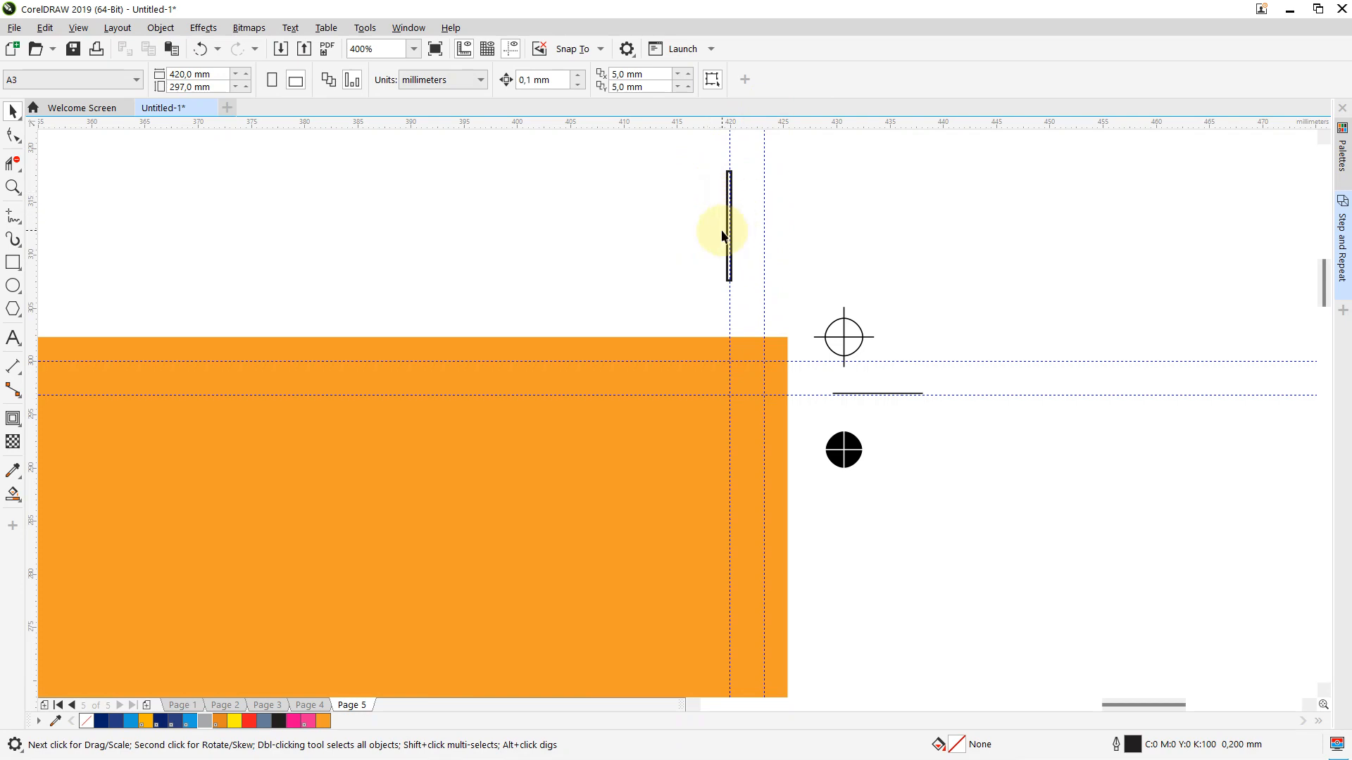
- Examine the crop and registration marks at the poster's lower-right corner
scroll(722, 235, down, 6)
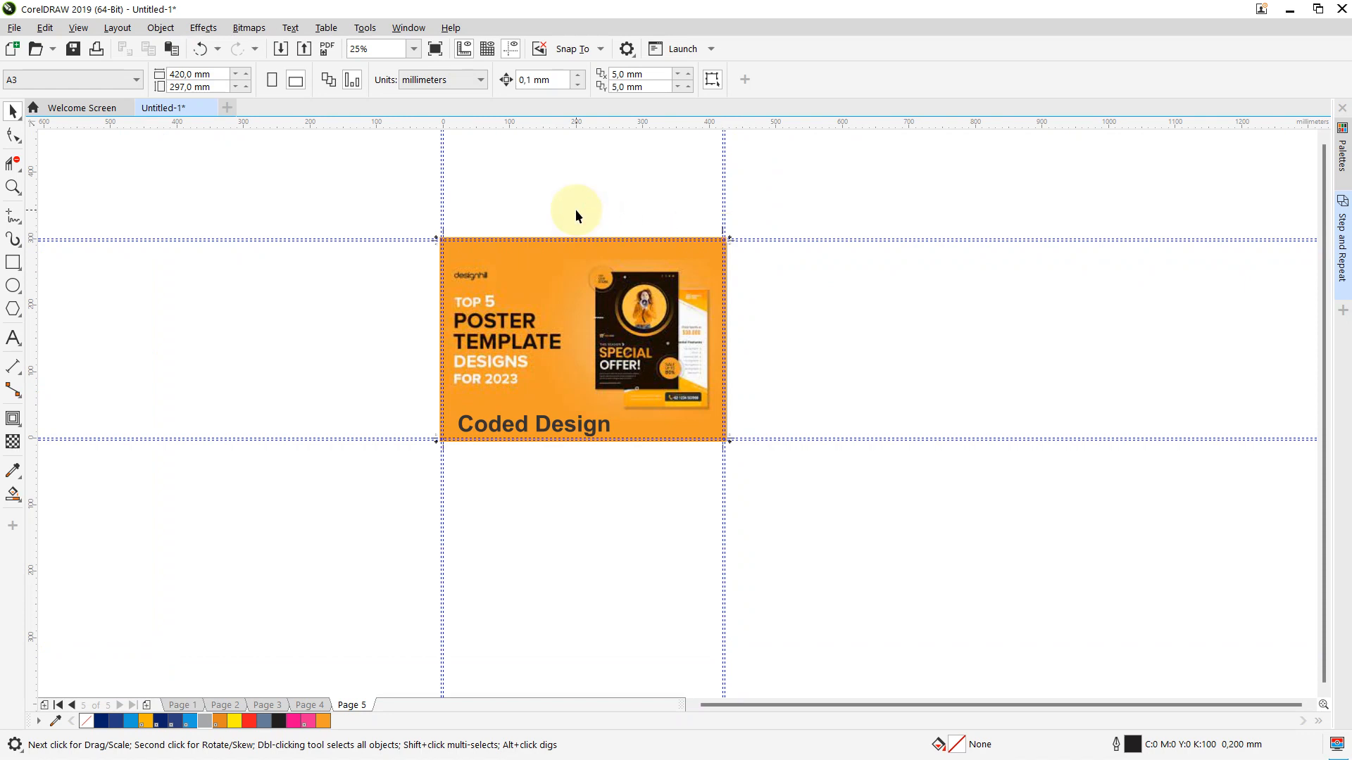
scroll(576, 209, up, 1)
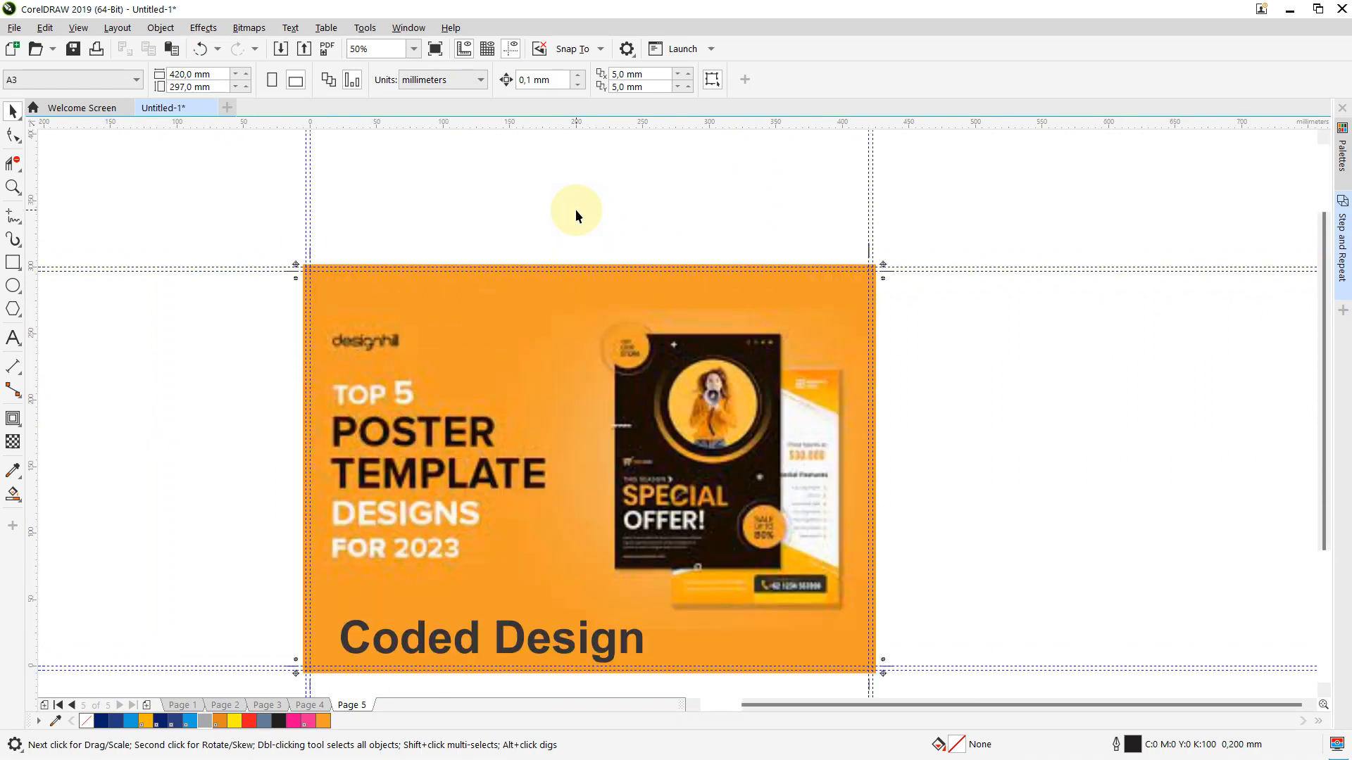
drag(1320, 285, 1316, 334)
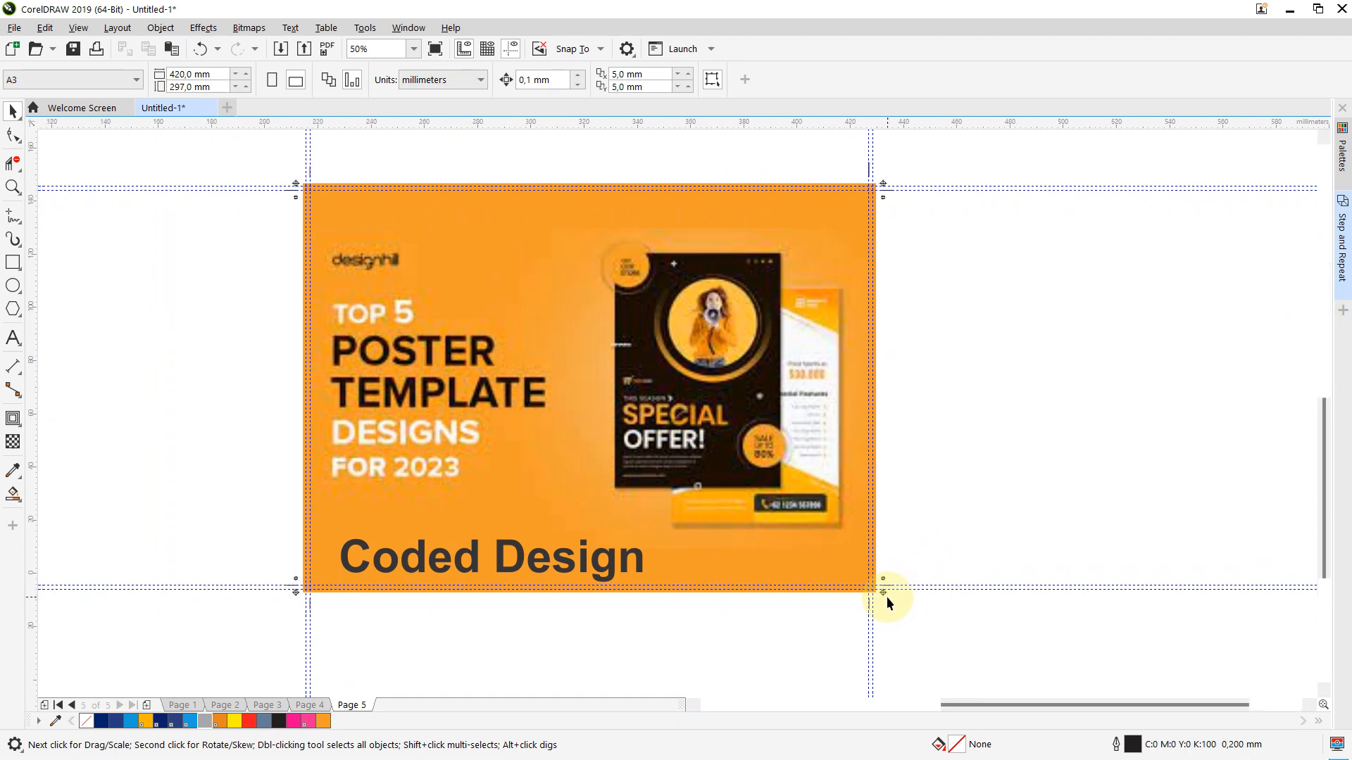
scroll(886, 597, up, 3)
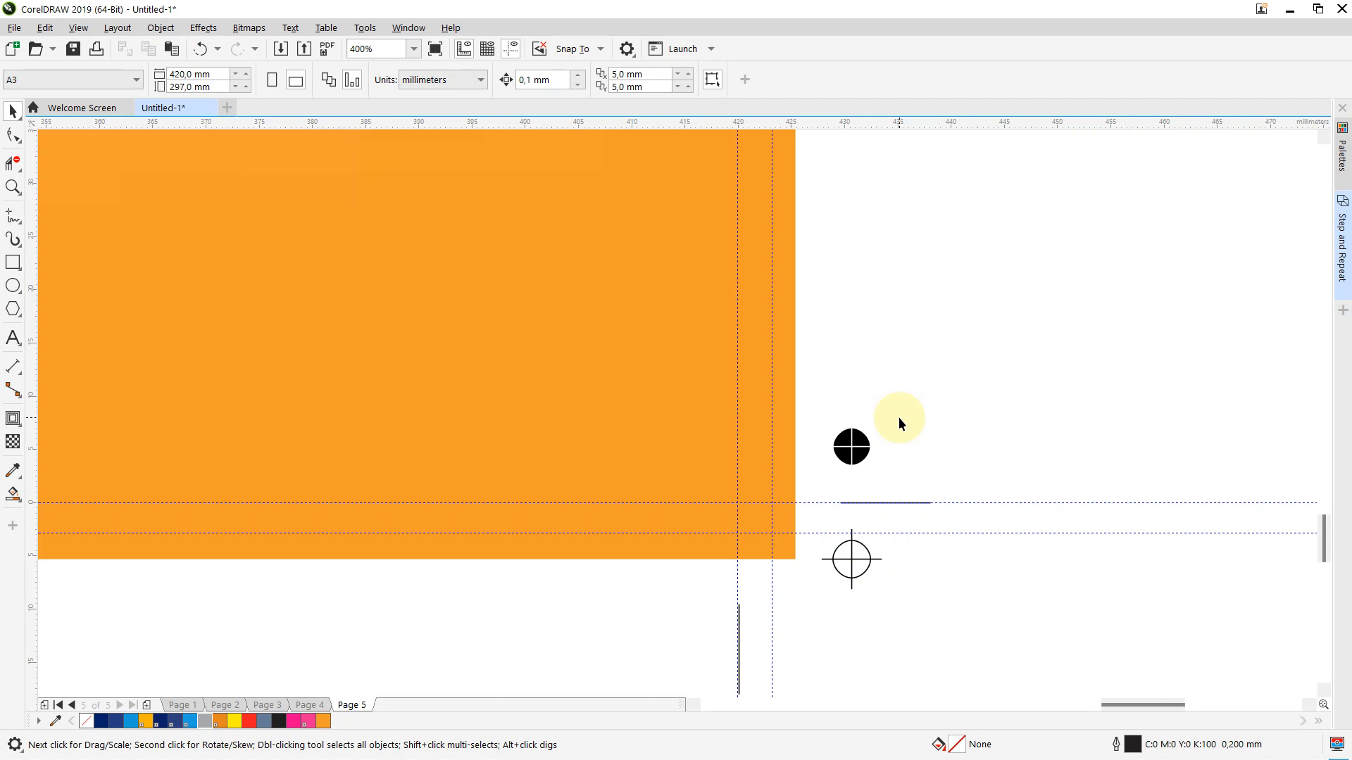
scroll(898, 417, down, 5)
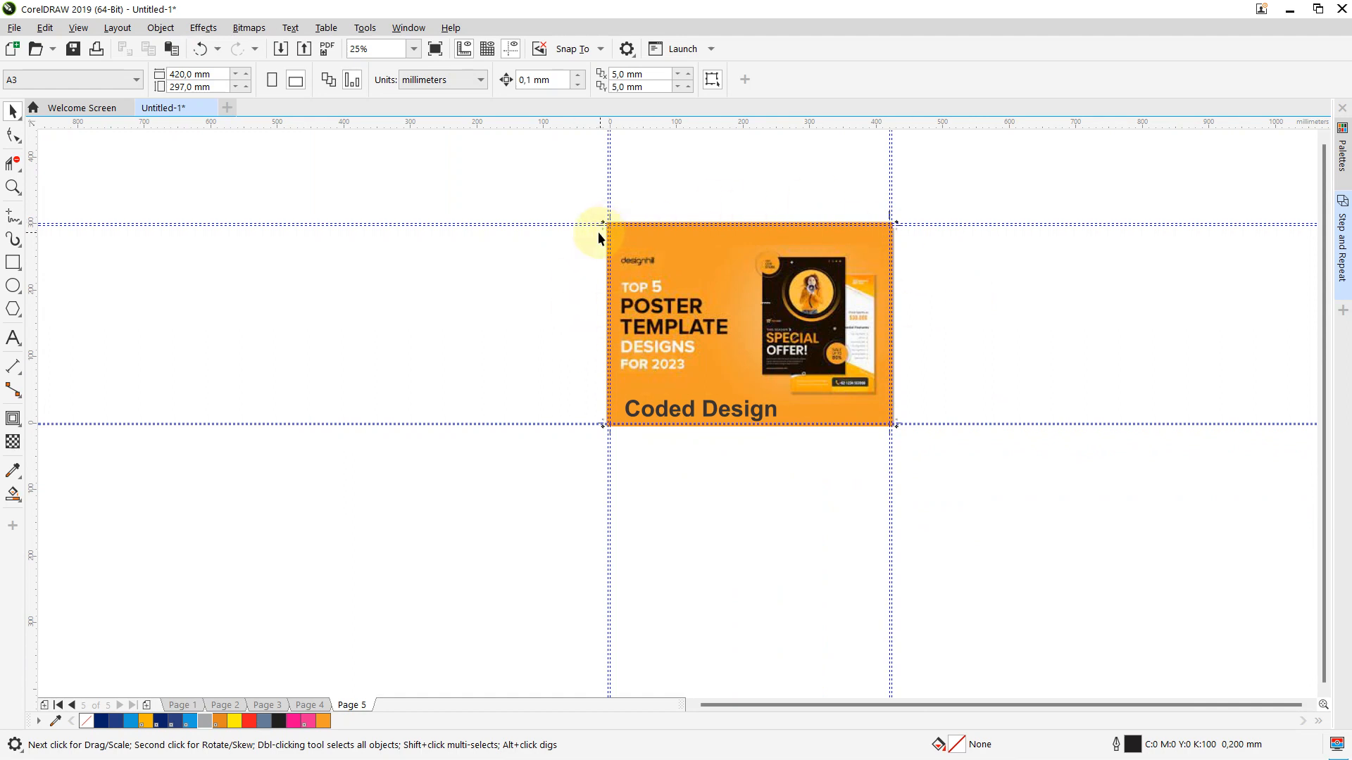
- Enclose the whole poster and its printer marks in selection boxes from opposite corners, clearing the selection in between
drag(682, 266, 963, 480)
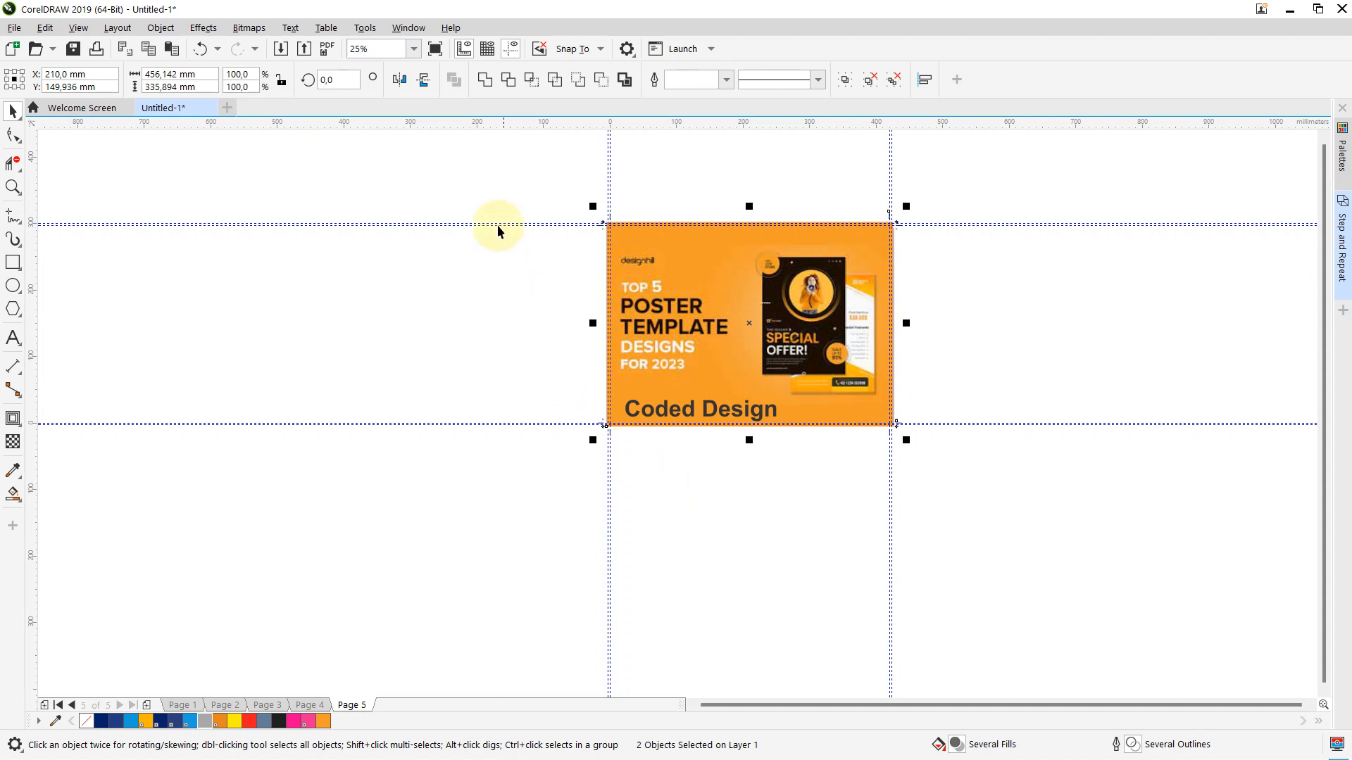
drag(513, 172, 963, 468)
scroll(955, 386, up, 1)
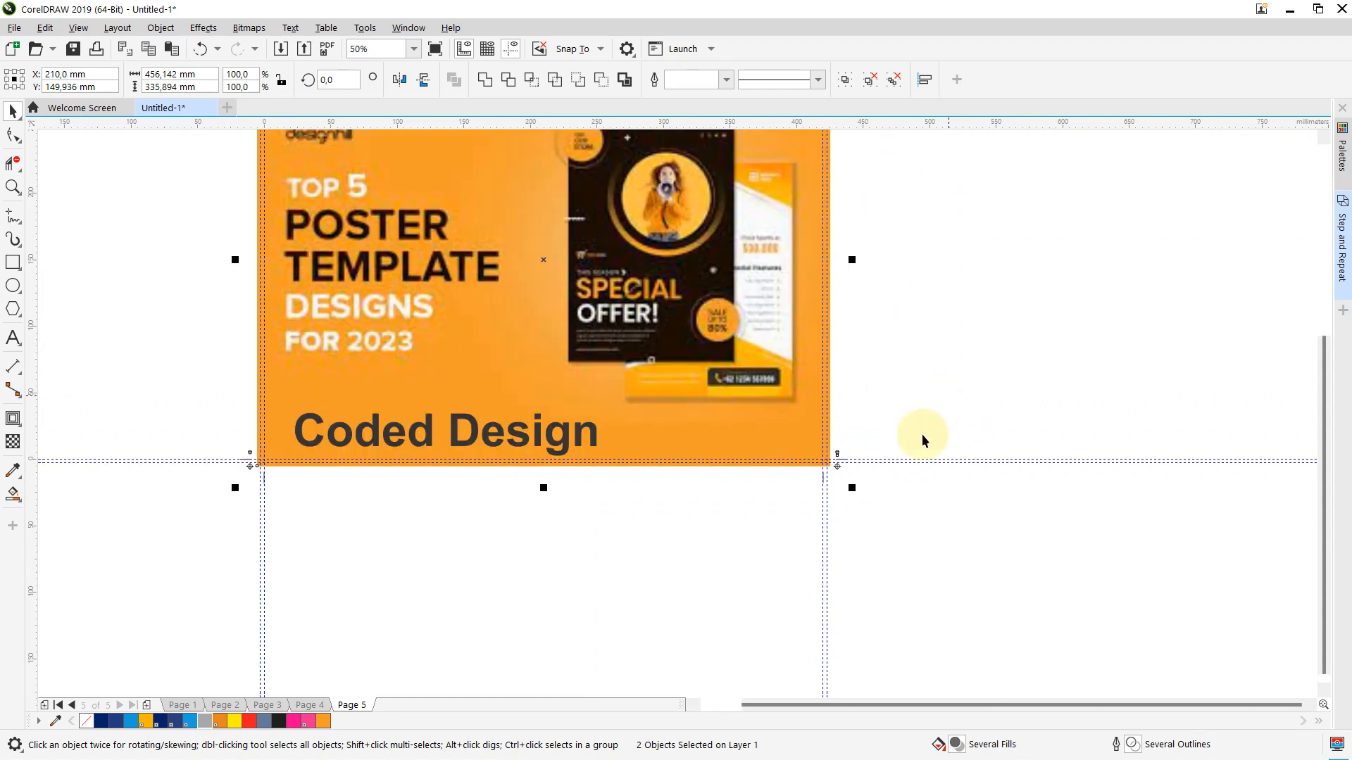
click(906, 503)
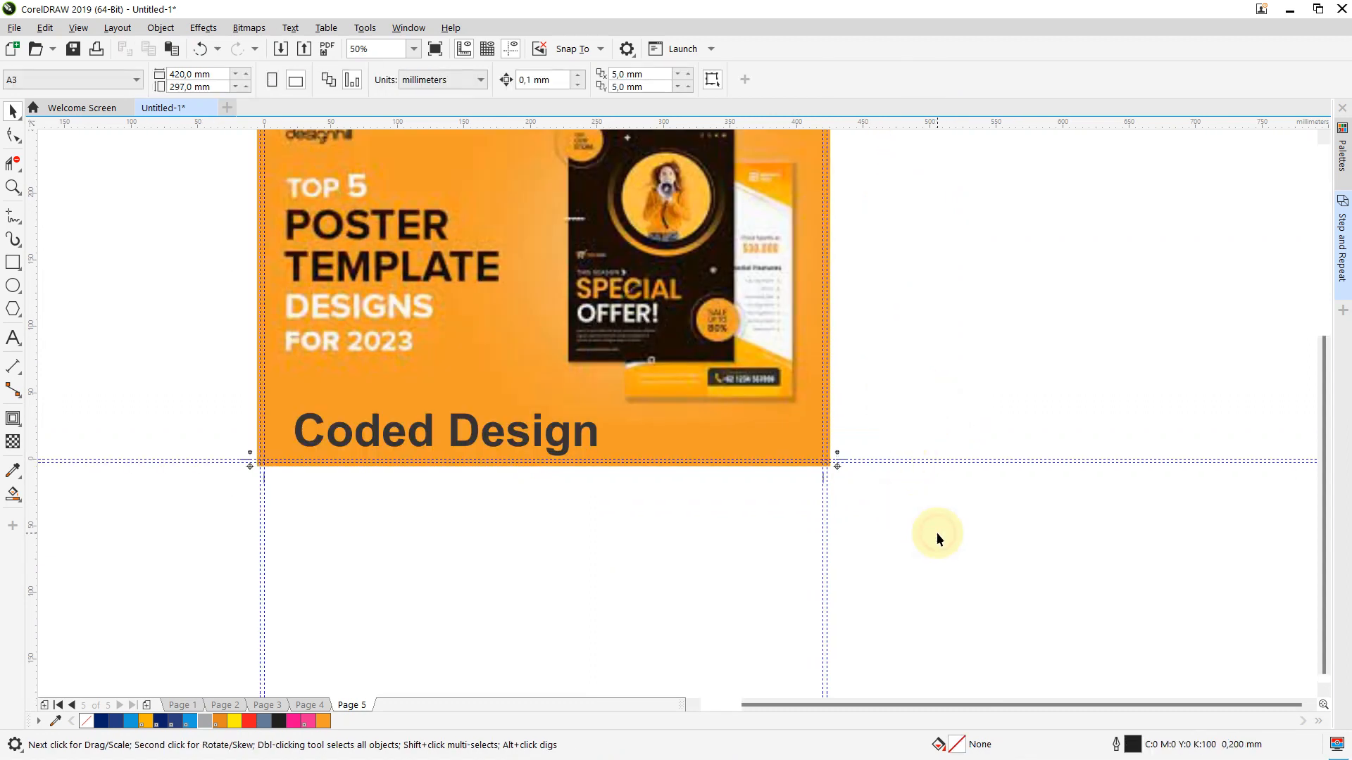
drag(561, 475, 218, 169)
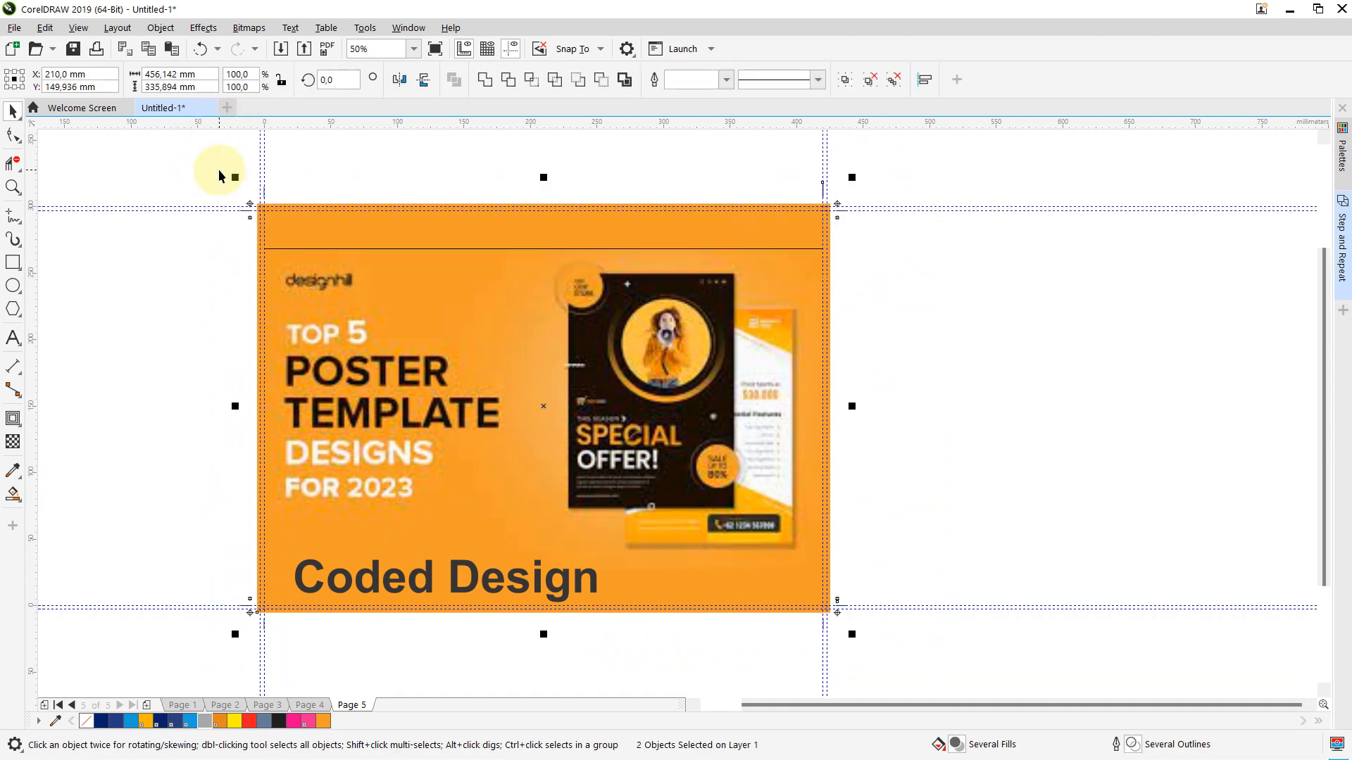
click(202, 176)
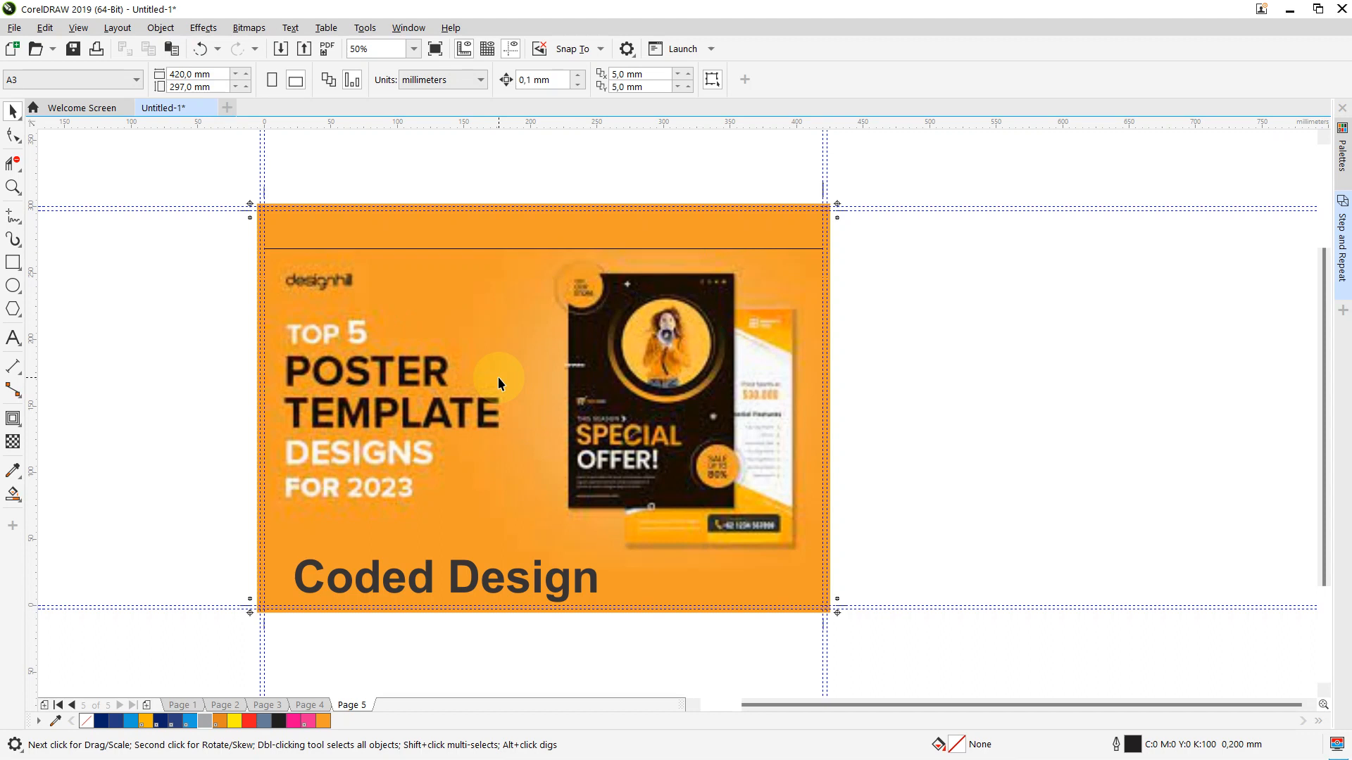
drag(180, 173, 913, 661)
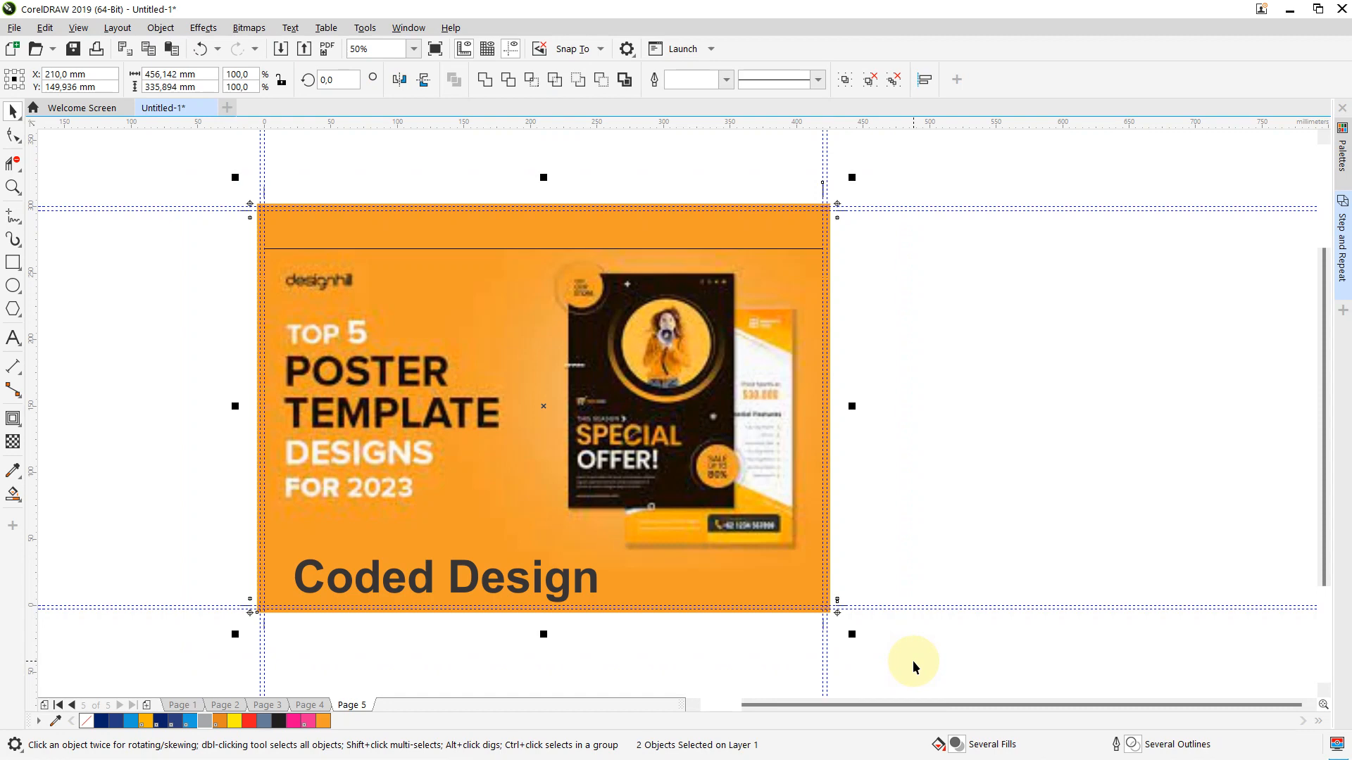
click(1025, 497)
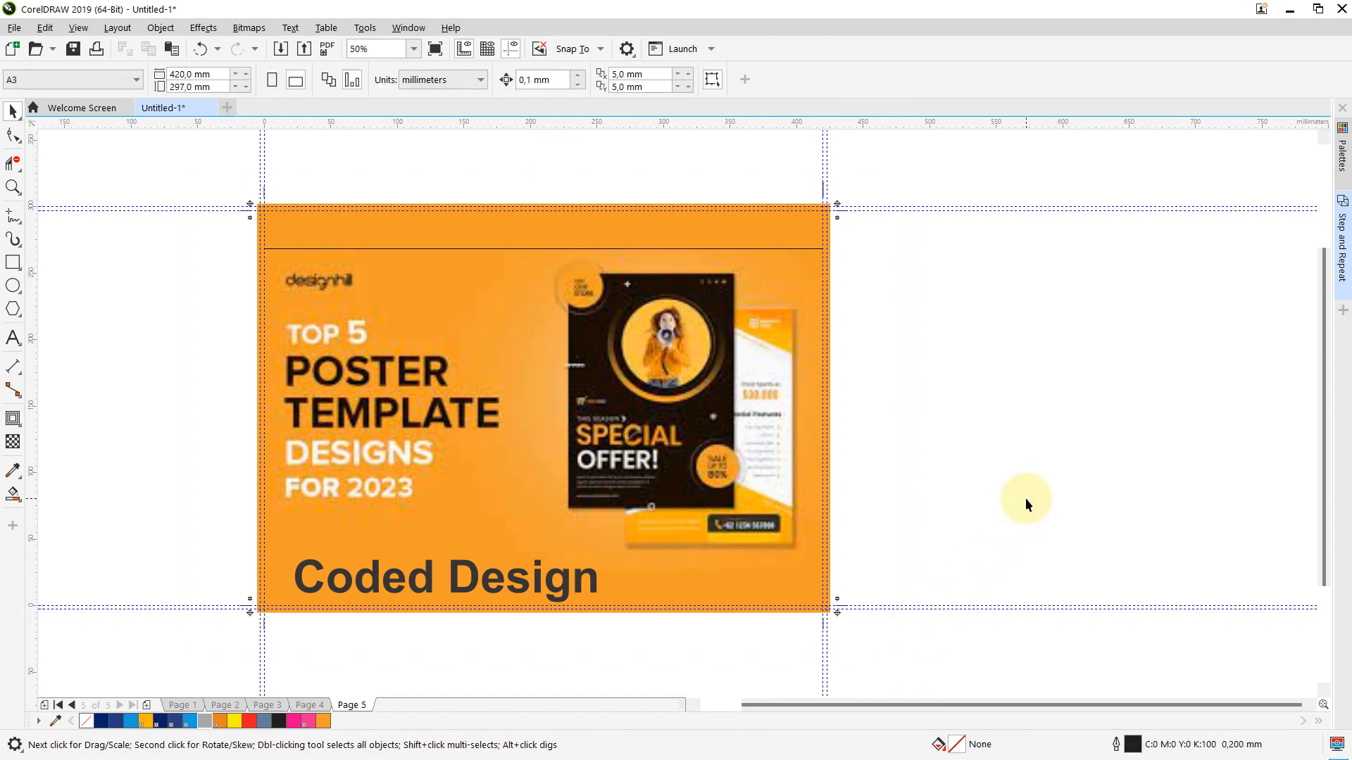
drag(906, 179, 179, 603)
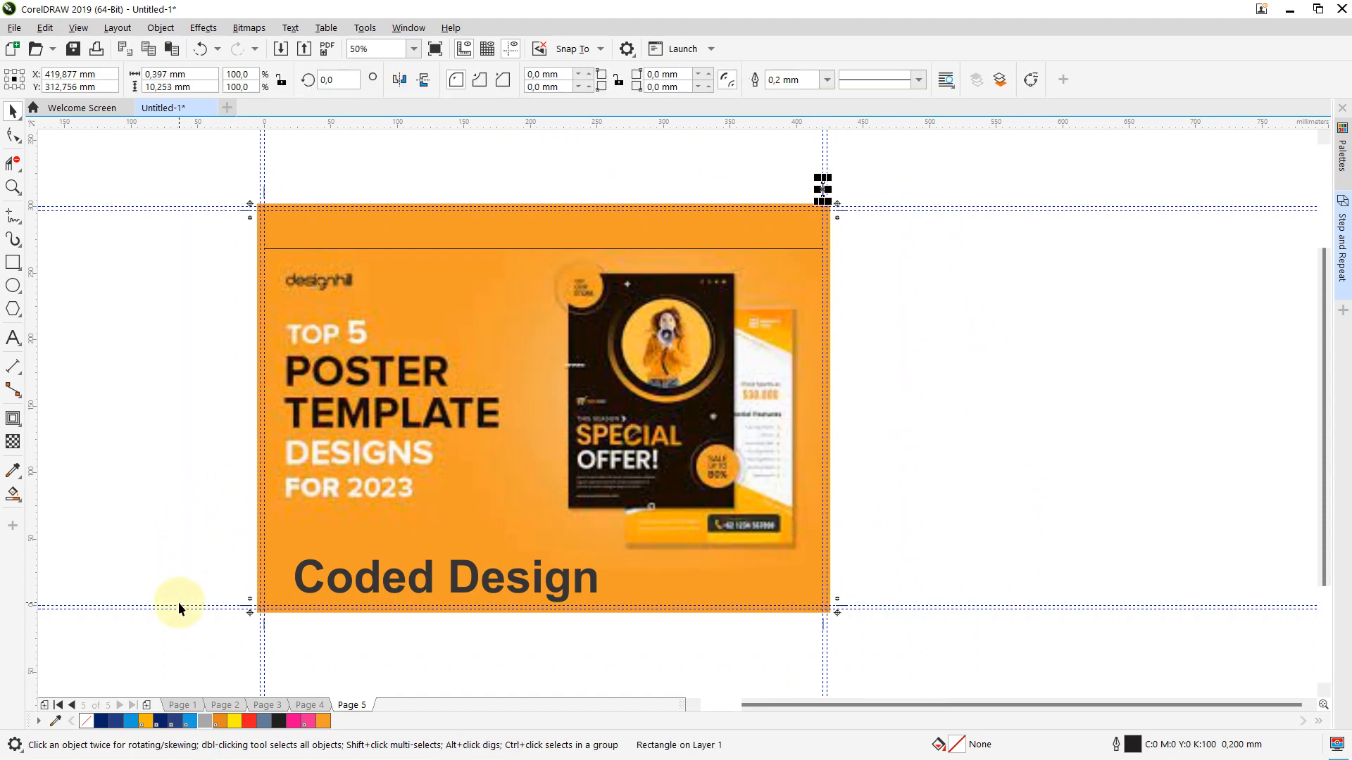
- Draw a closed freeform curve about 202 by 182 mm around the poster's "TOP 5 POSTER TEMPLATE DESIGNS FOR 2023" text with the Pen tool, and deselect it
click(13, 262)
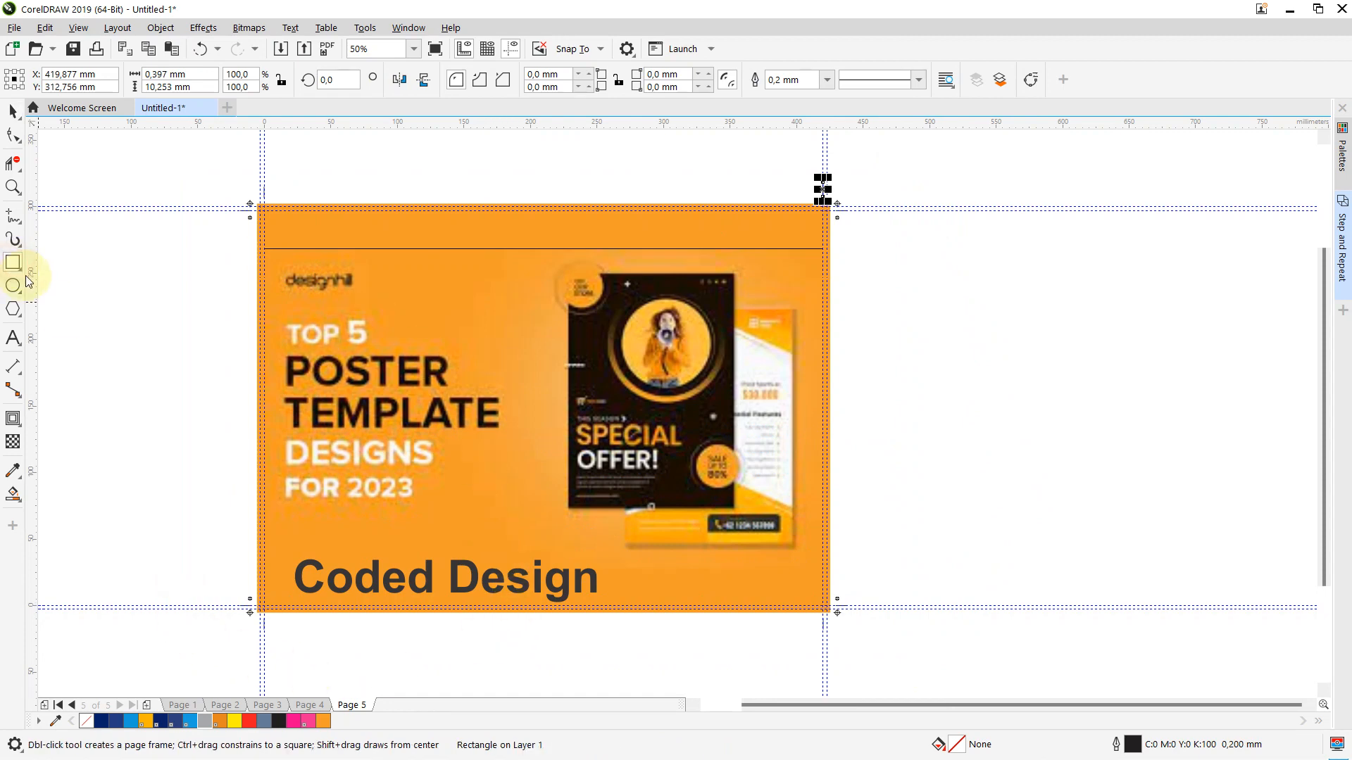
click(24, 230)
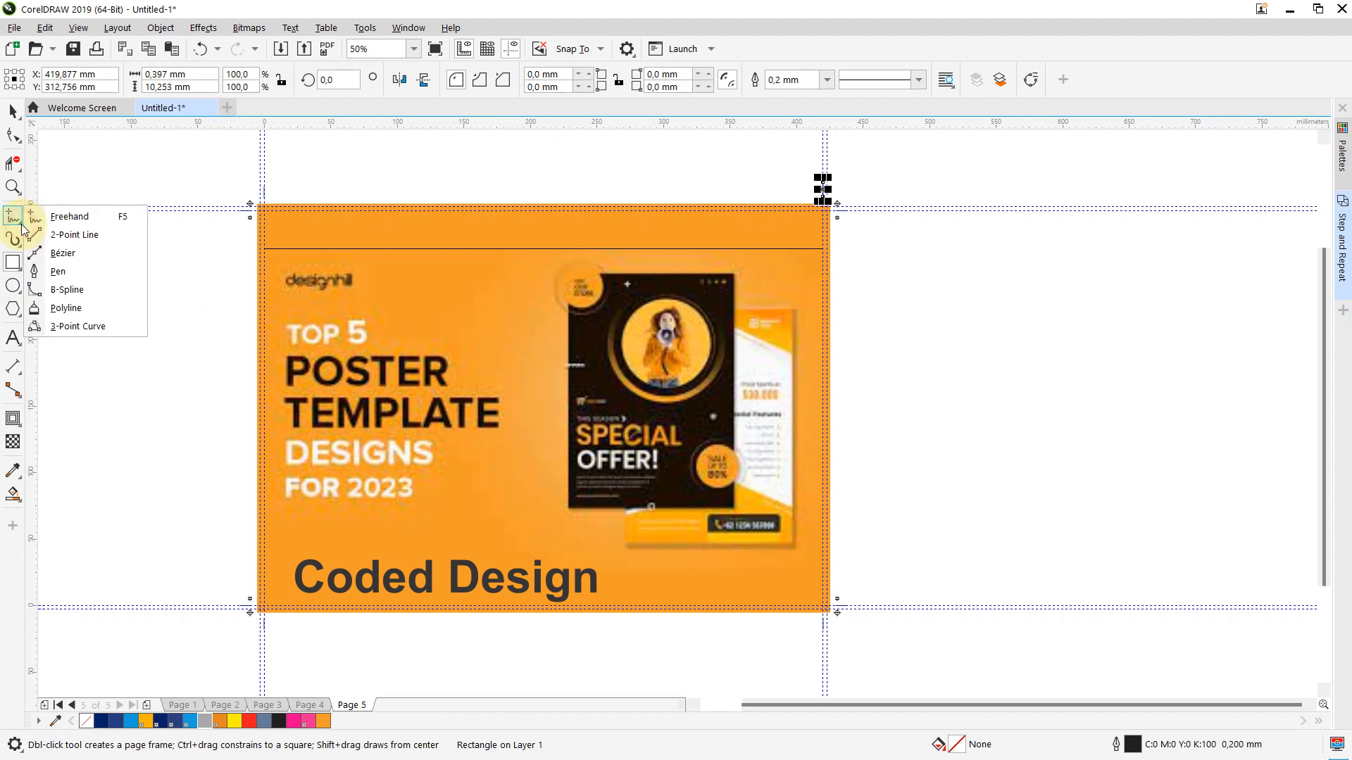
click(45, 268)
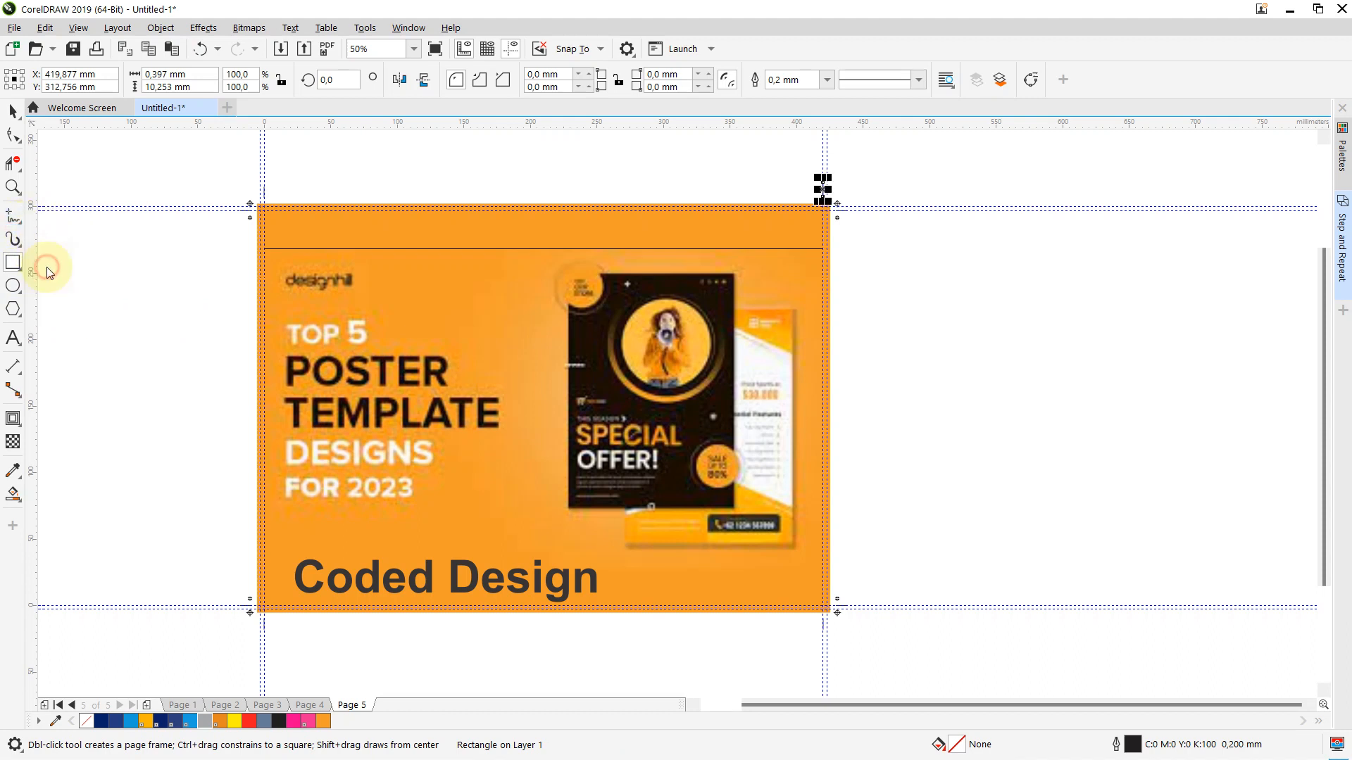
click(271, 310)
drag(415, 345, 439, 350)
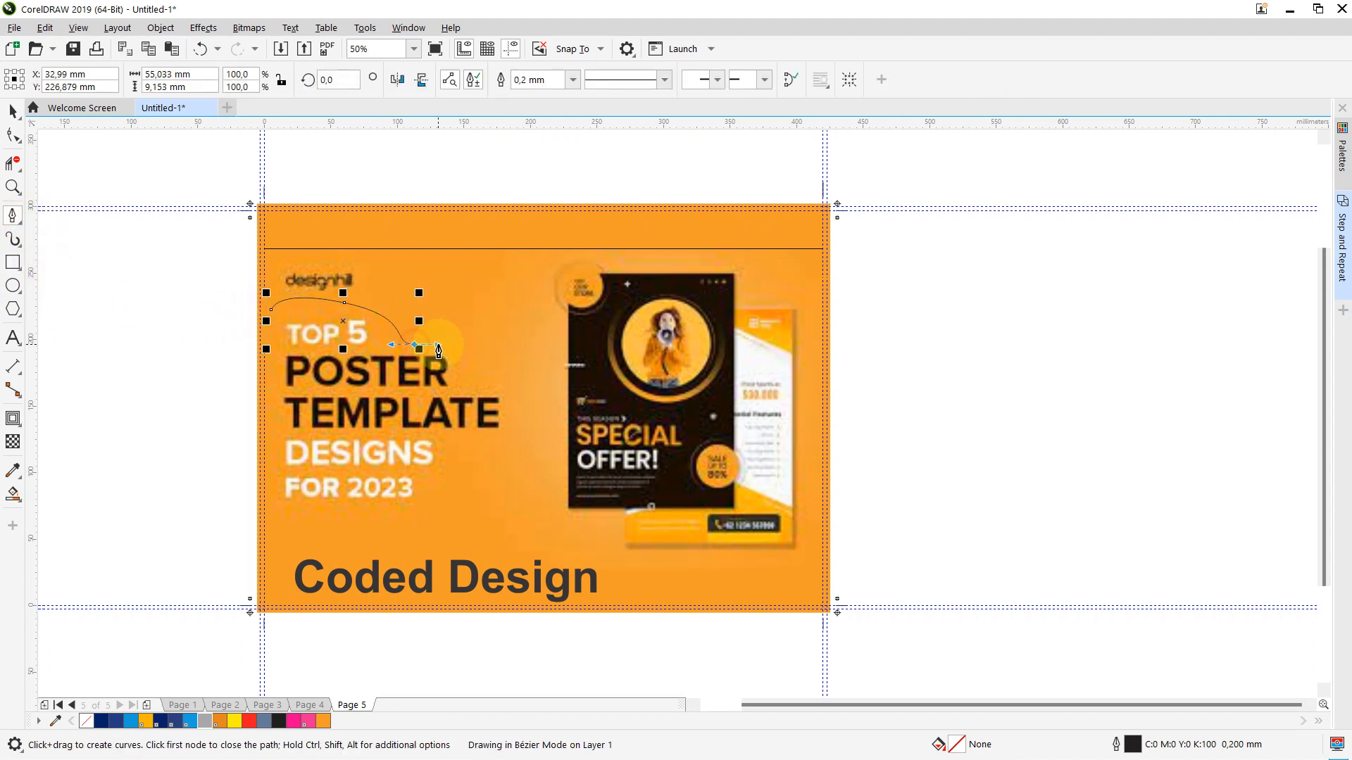
click(512, 350)
drag(537, 426, 449, 507)
drag(426, 531, 258, 502)
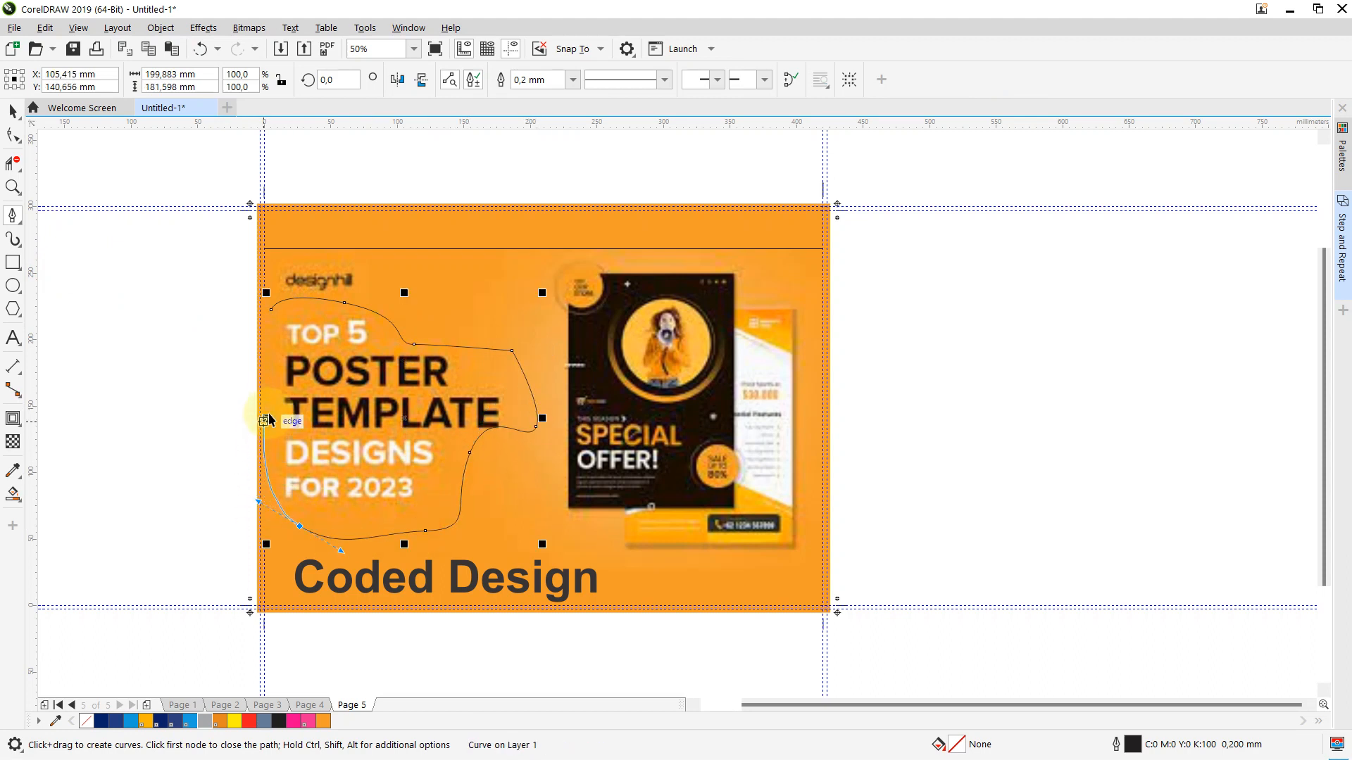
drag(270, 395, 271, 358)
click(272, 315)
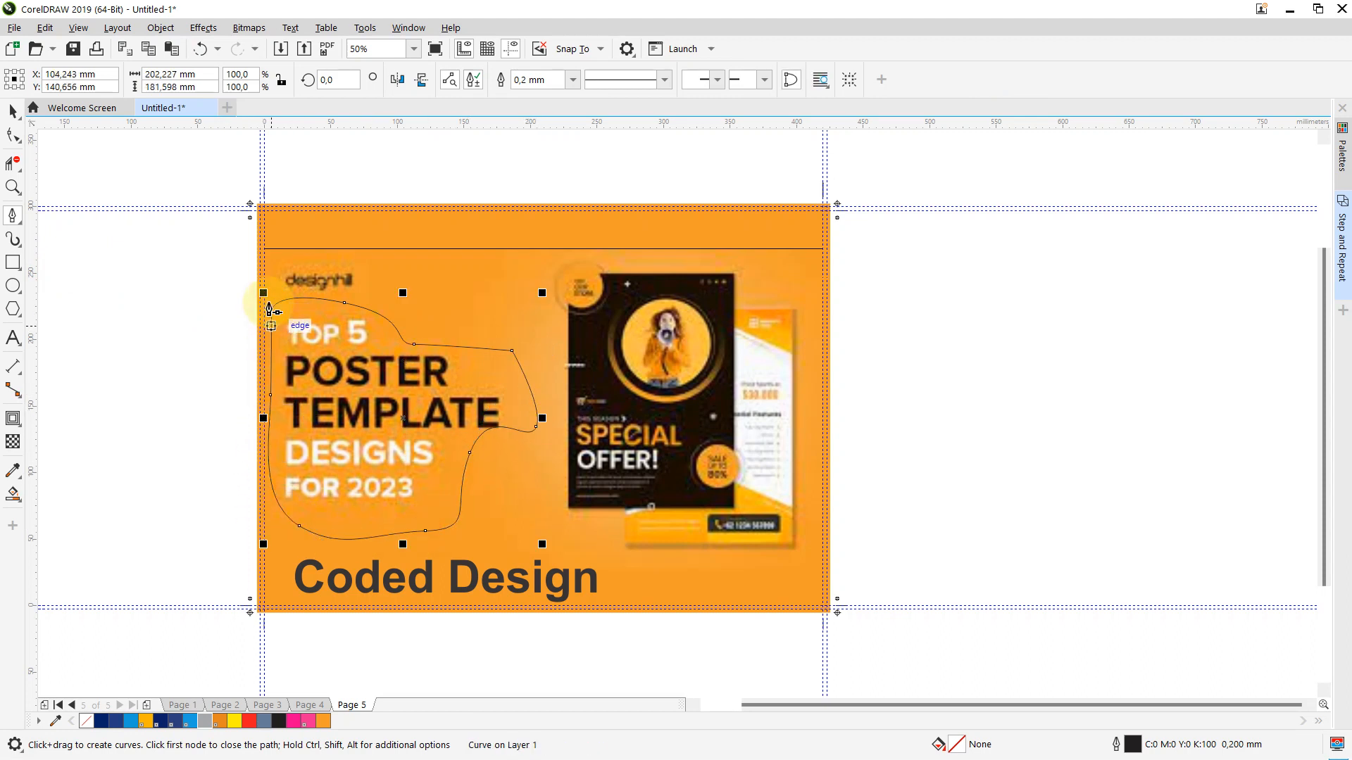
click(13, 111)
click(112, 346)
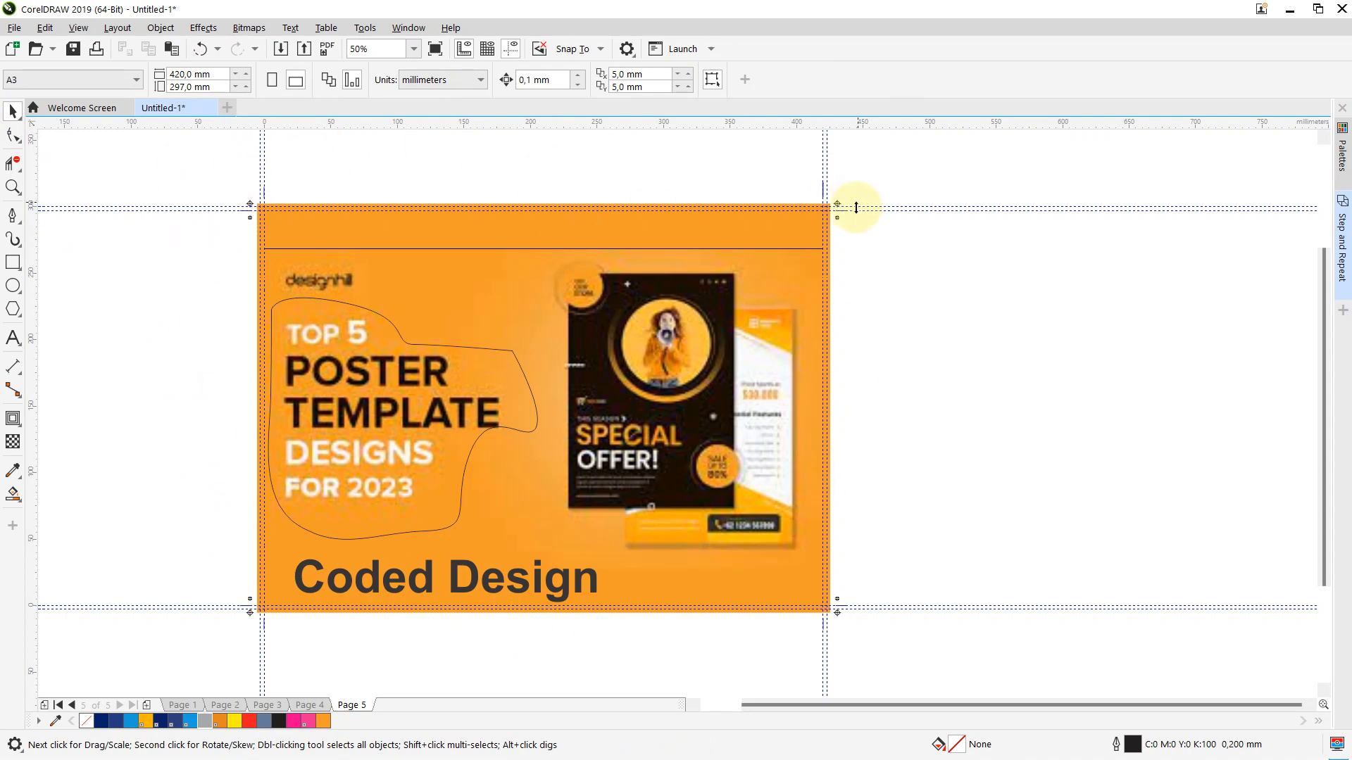
- Examine the crop and registration marks at the poster's upper-right corner, selecting the imported poster group
scroll(856, 211, up, 4)
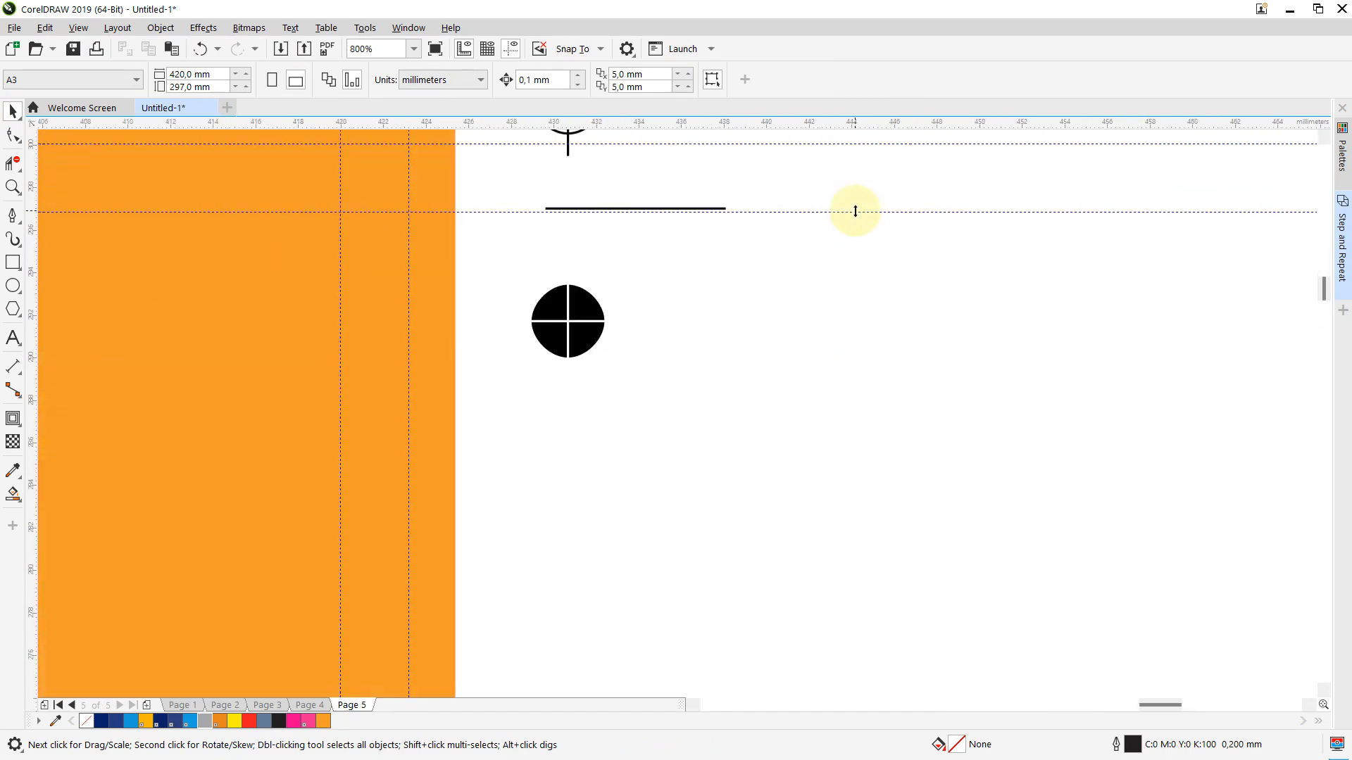
drag(1322, 304, 1321, 283)
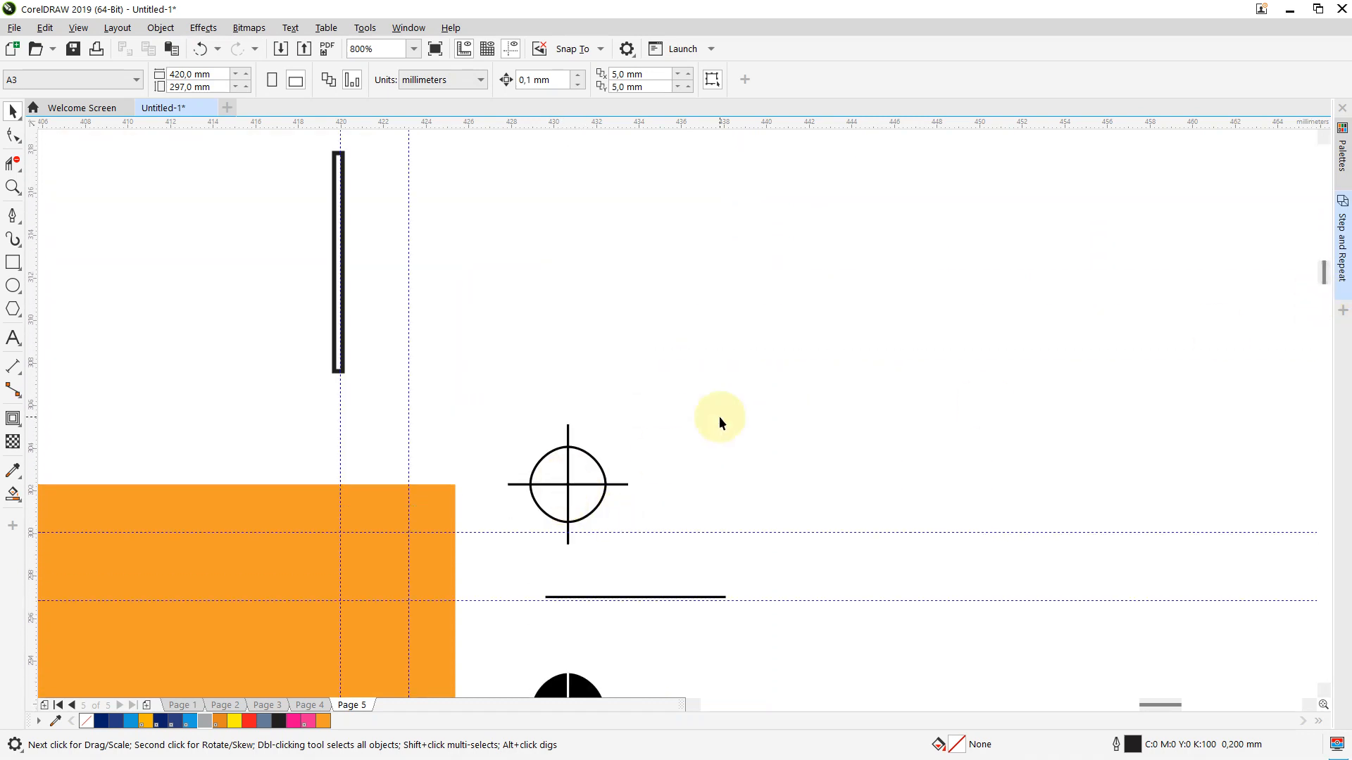
scroll(720, 418, down, 4)
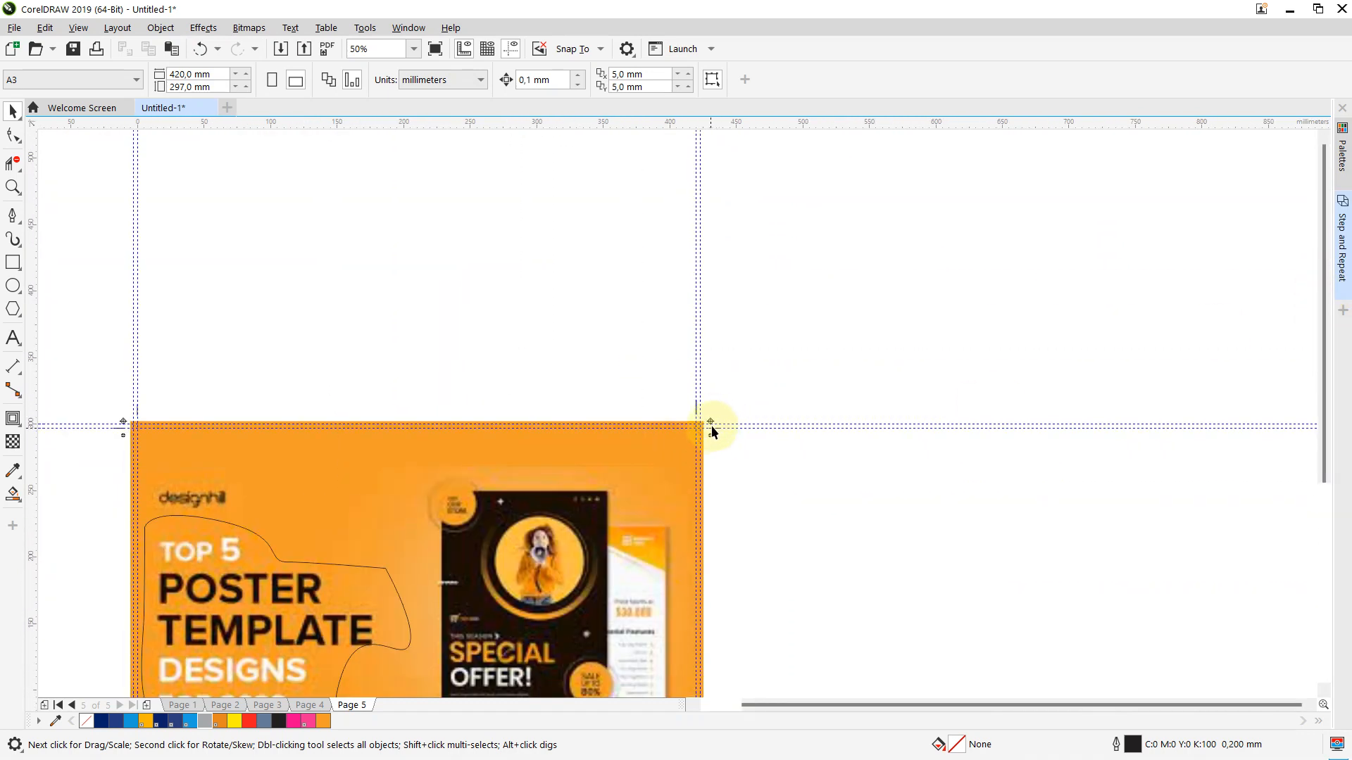
scroll(710, 426, up, 4)
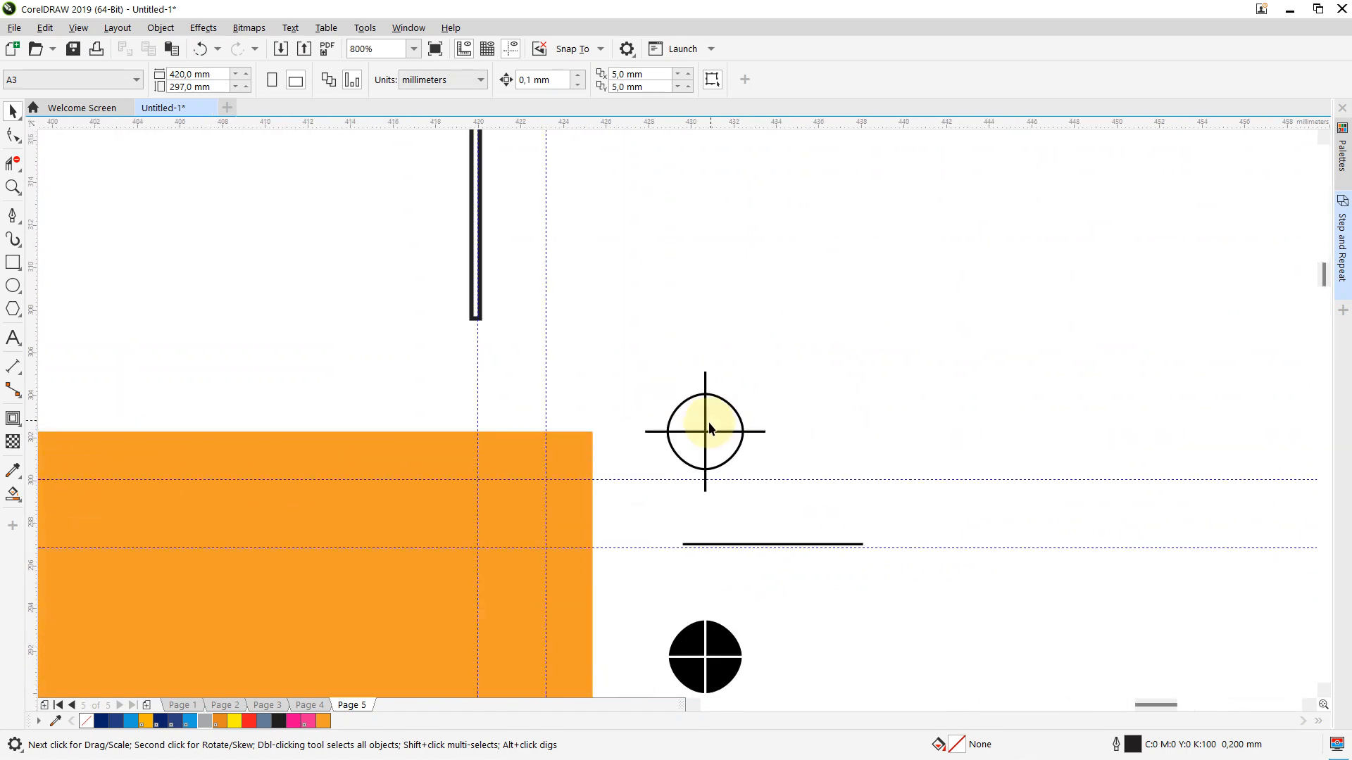
click(705, 426)
scroll(705, 426, down, 5)
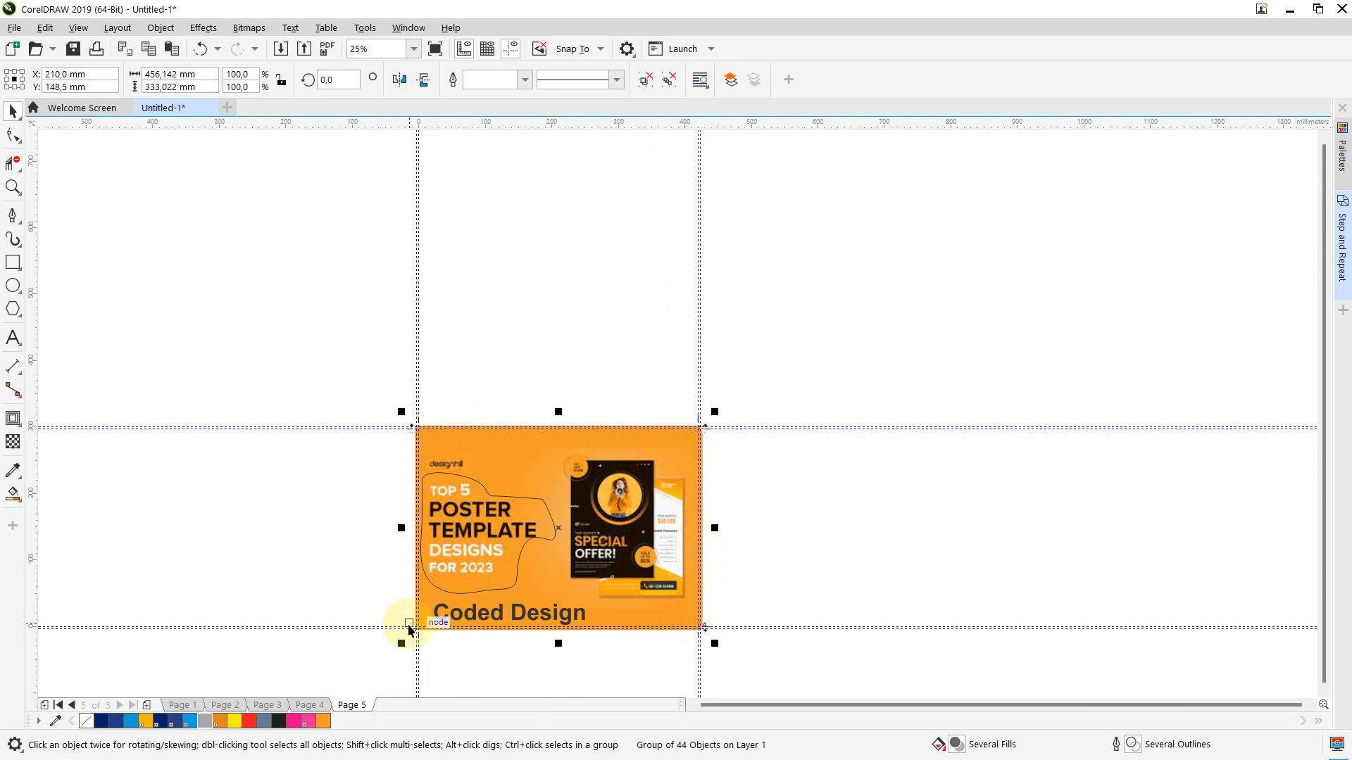
- Try to add a 420 by 297 mm page-frame rectangle and move it above the page with the freeform curve, and undo the attempt
ctrl+click(456, 479)
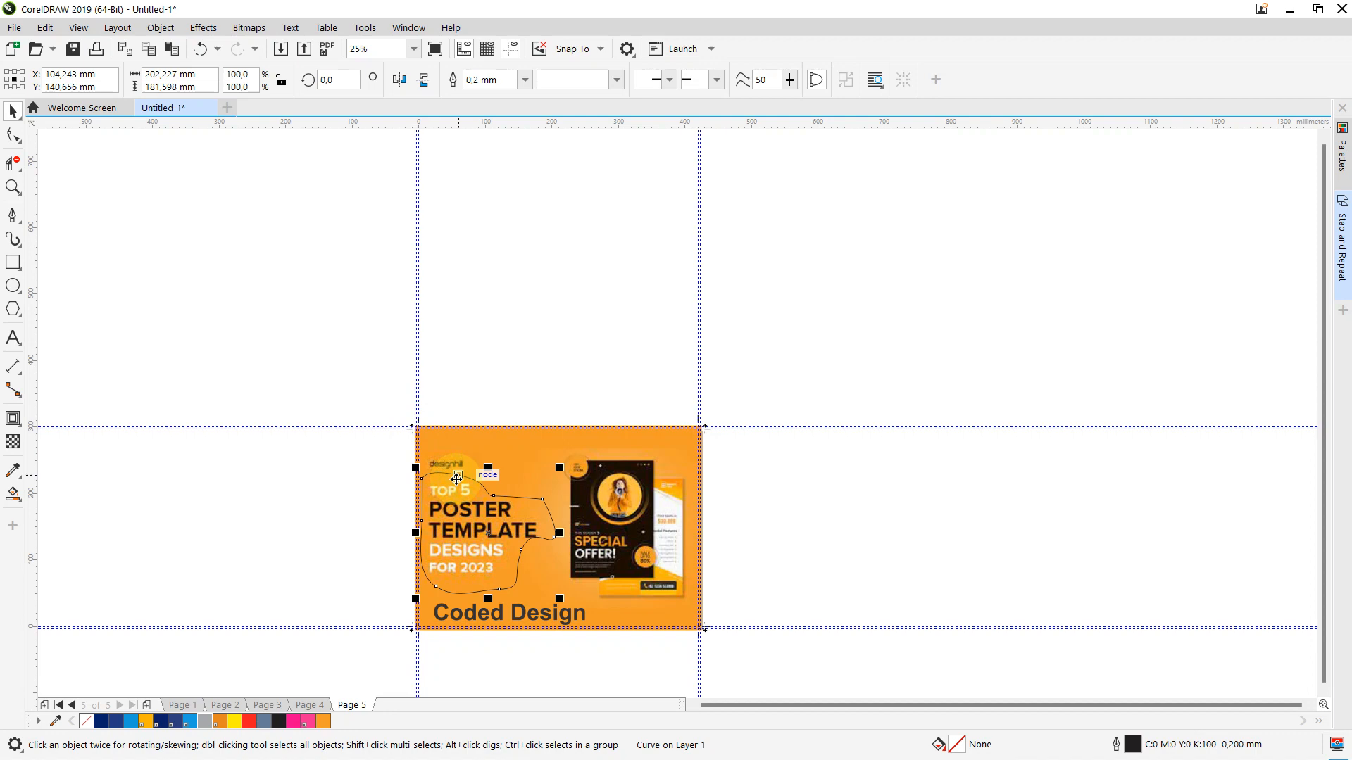
double_click(12, 262)
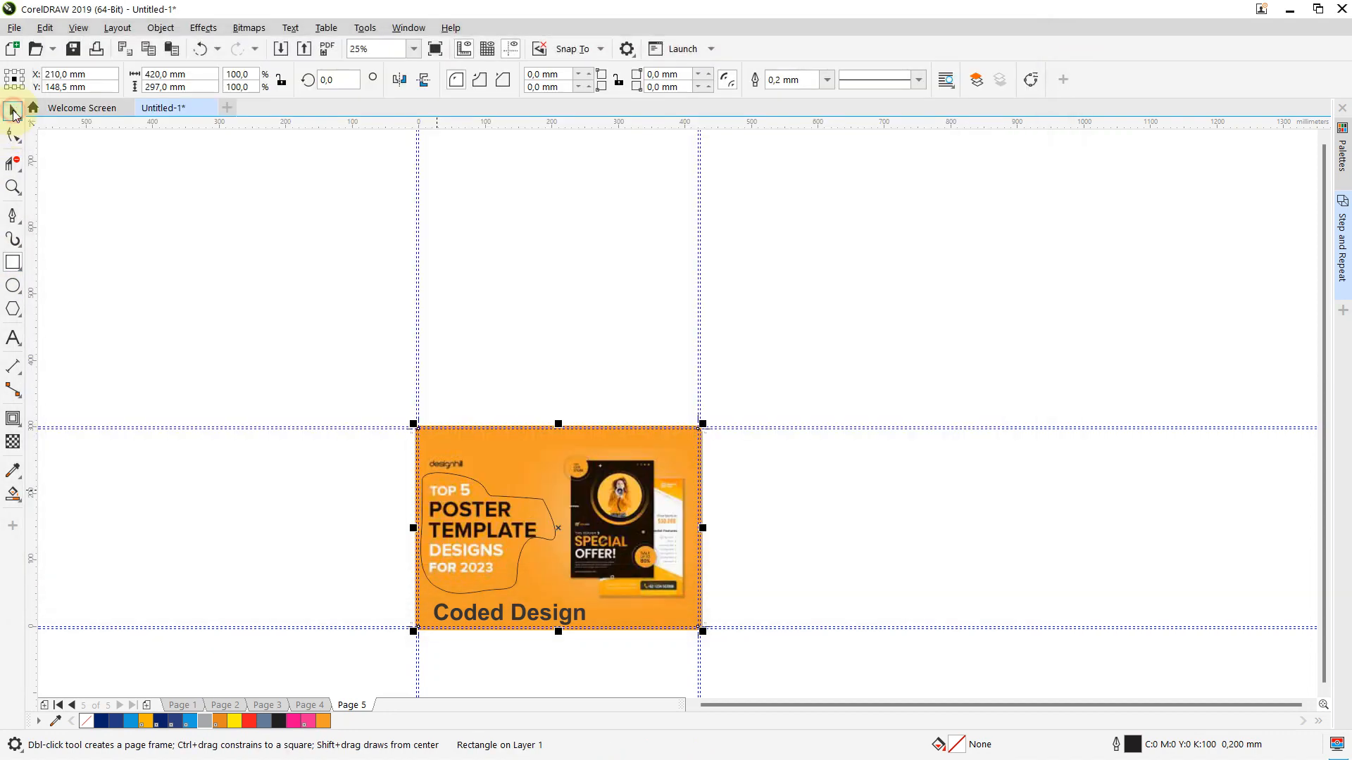
click(14, 112)
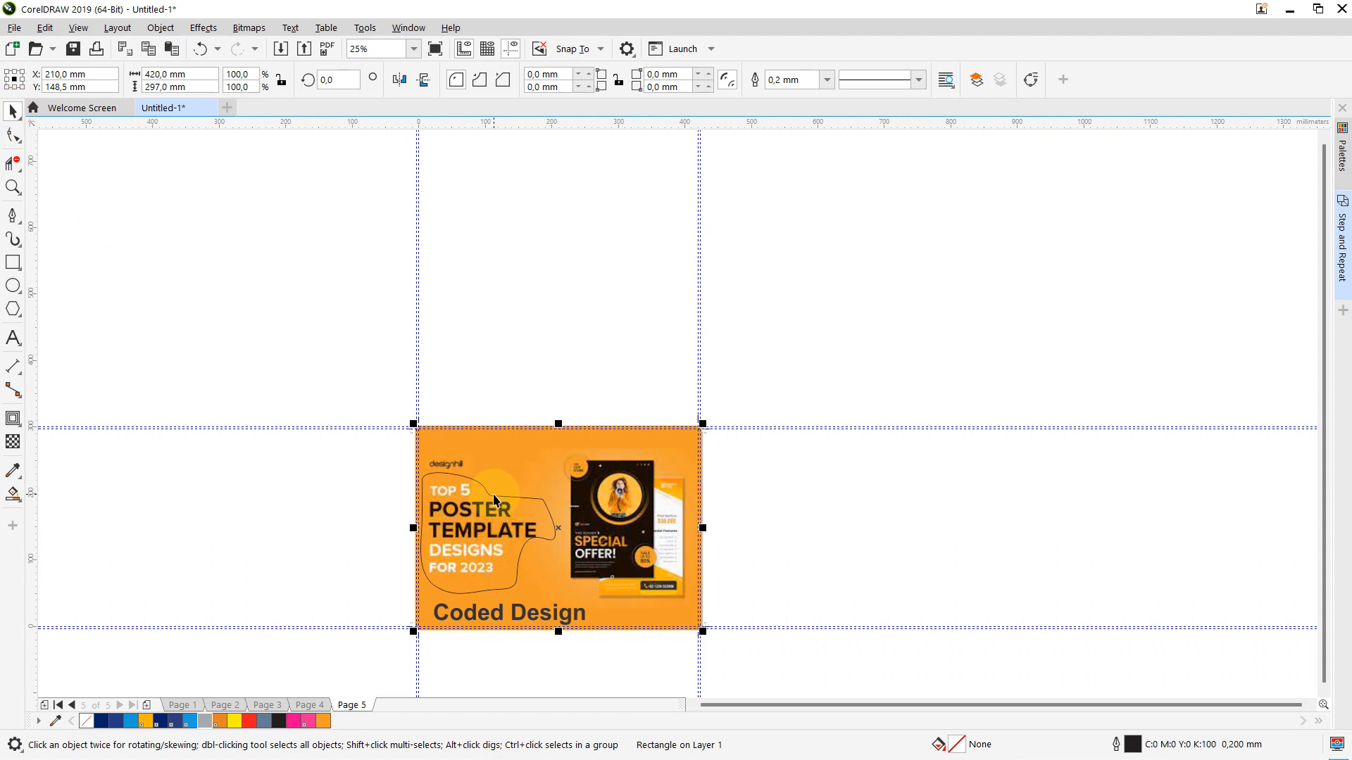
shift+click(494, 502)
drag(494, 502, 489, 230)
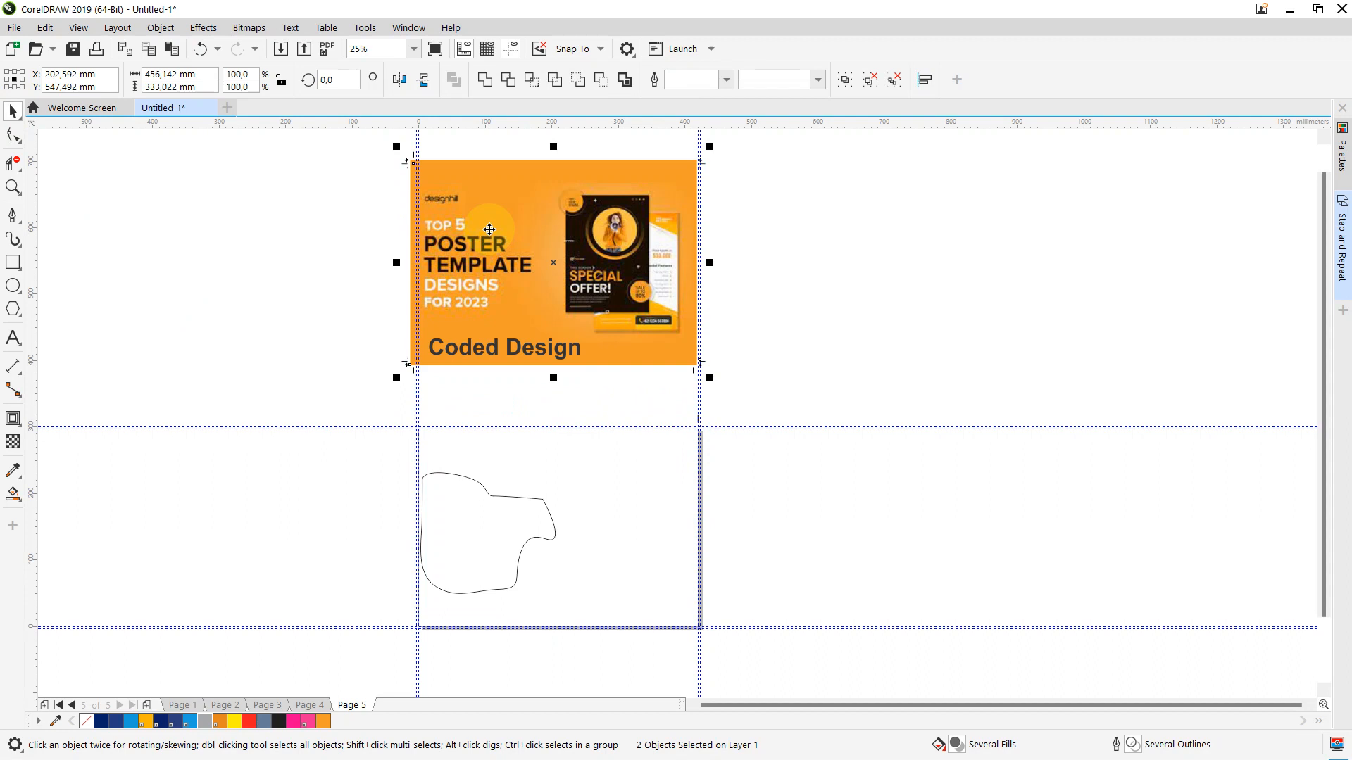
key(ctrl+z)
click(517, 364)
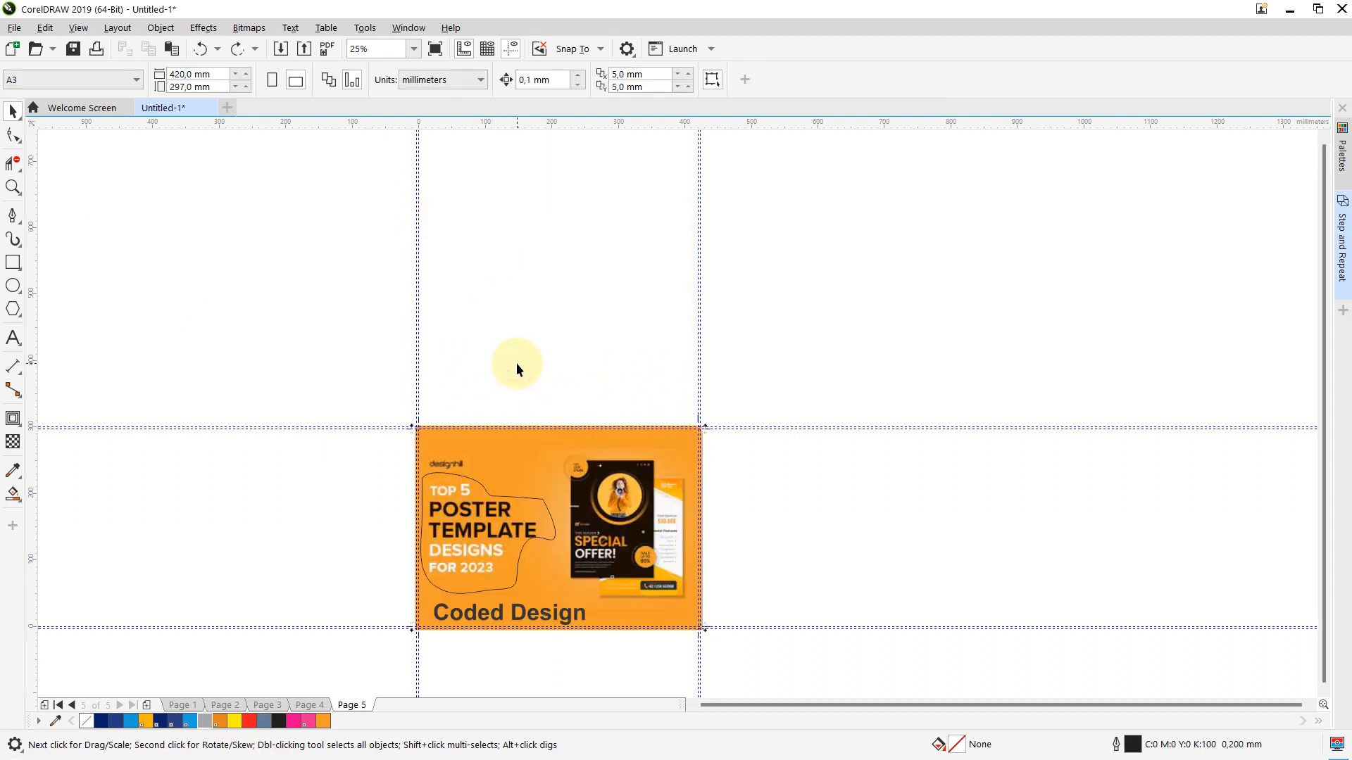
- Create a 420 by 297 mm page-frame rectangle over the poster and bring it to the front
double_click(14, 263)
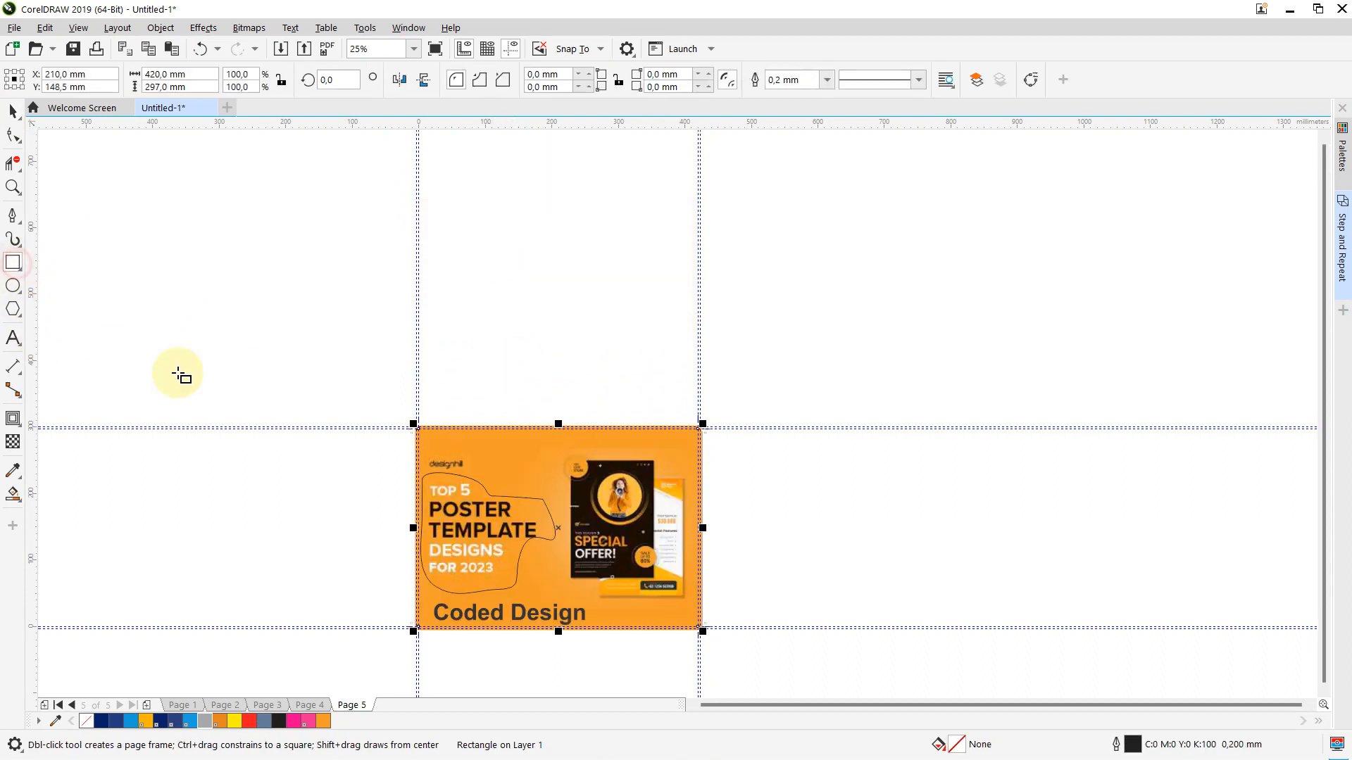
right_click(561, 528)
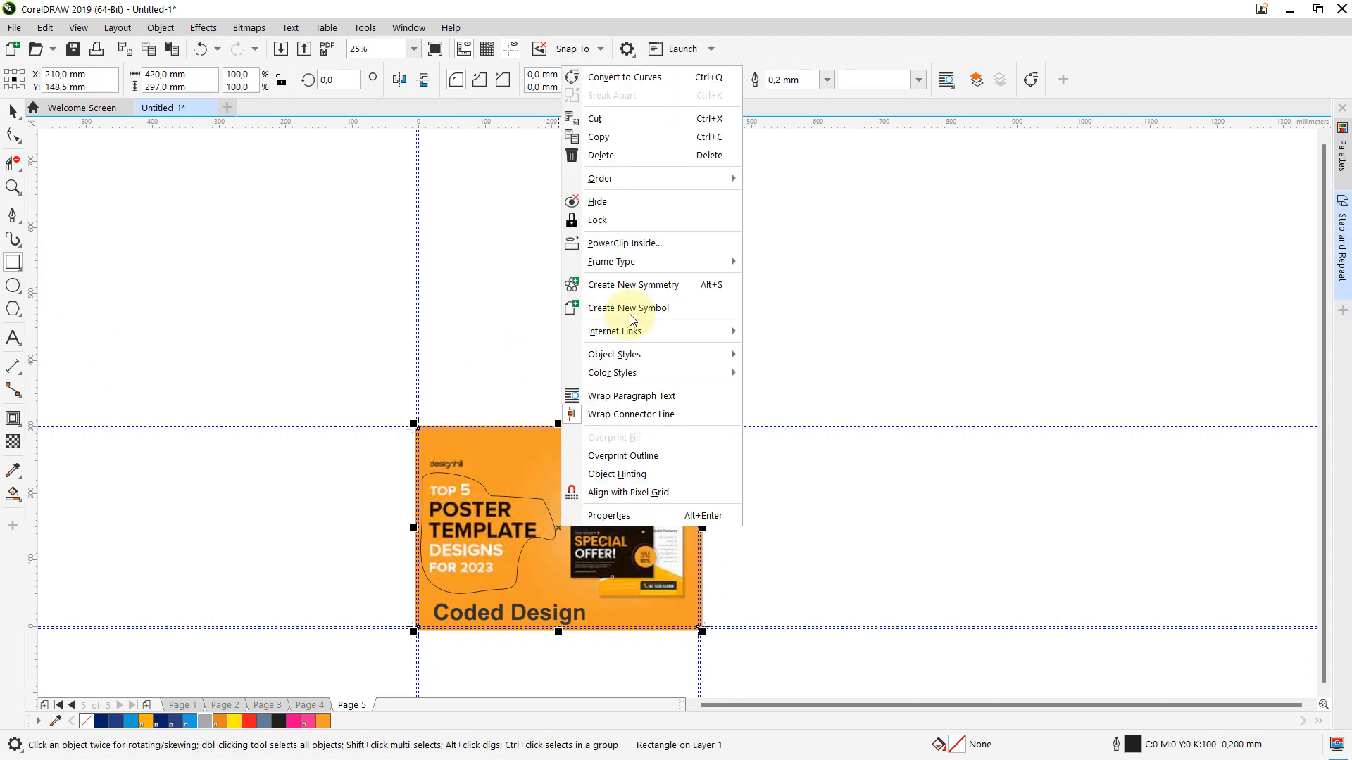
mouse_move(625, 179)
click(767, 179)
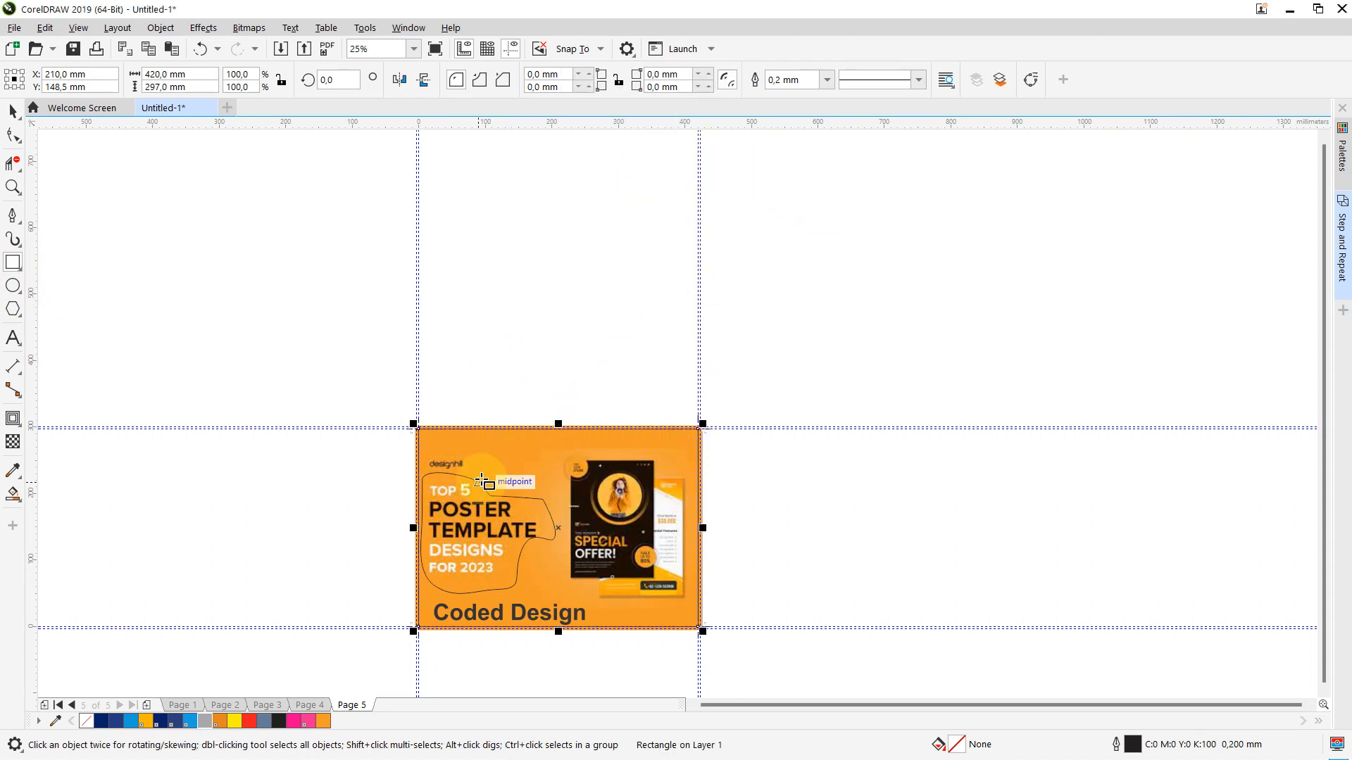
- Move the page-frame rectangle and the freeform curve together into the empty space above the poster, and deselect them
click(13, 110)
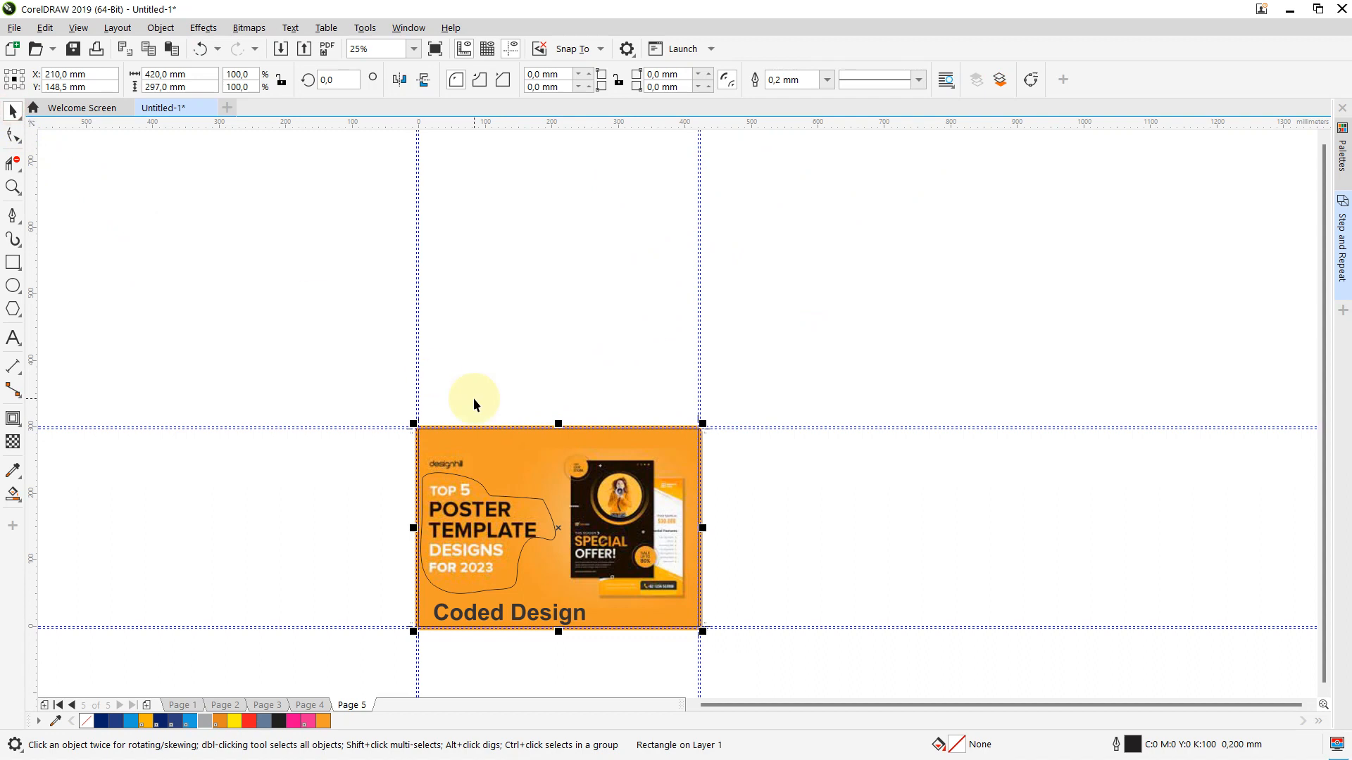
shift+click(472, 479)
drag(473, 481, 475, 238)
click(791, 316)
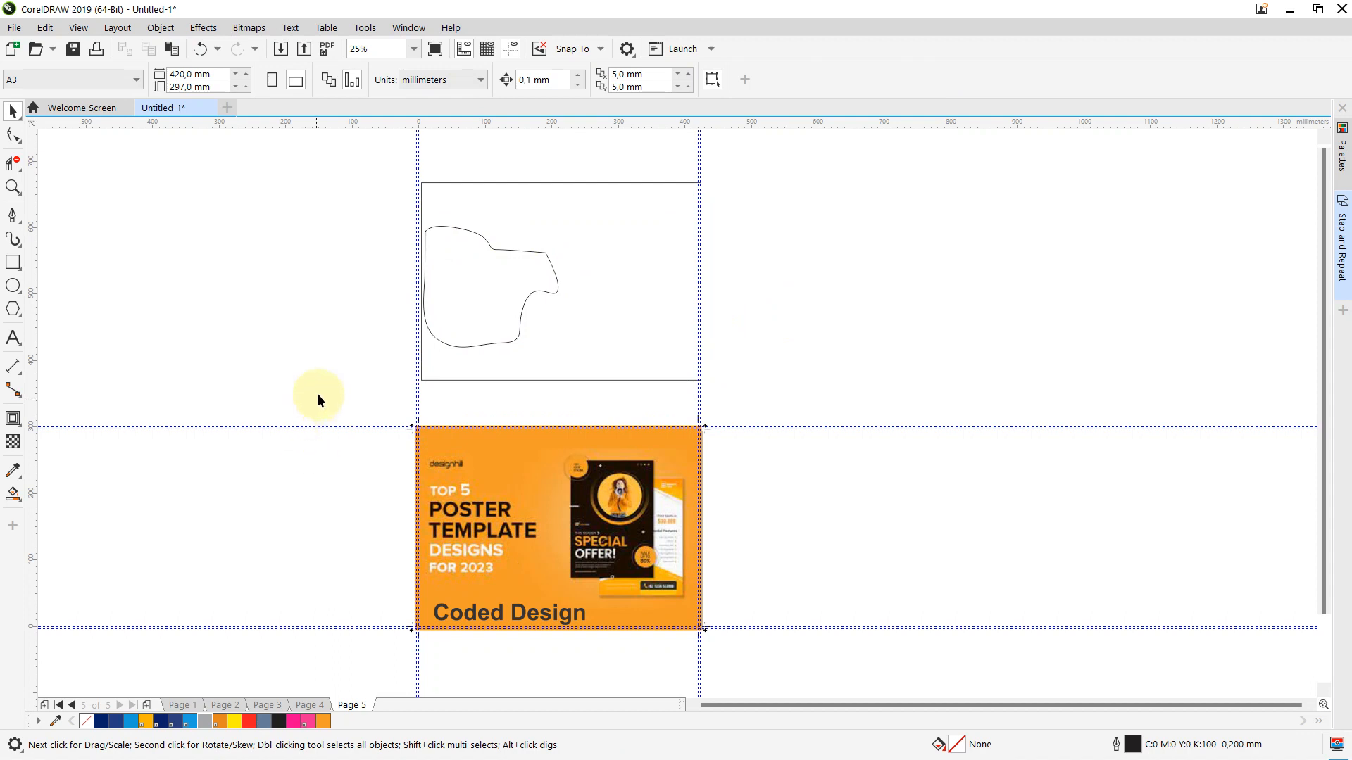
- Enclose the poster with its printer marks and the outlined shapes above it in separate selection boxes, clearing each selection
drag(318, 395, 773, 594)
drag(792, 674, 793, 675)
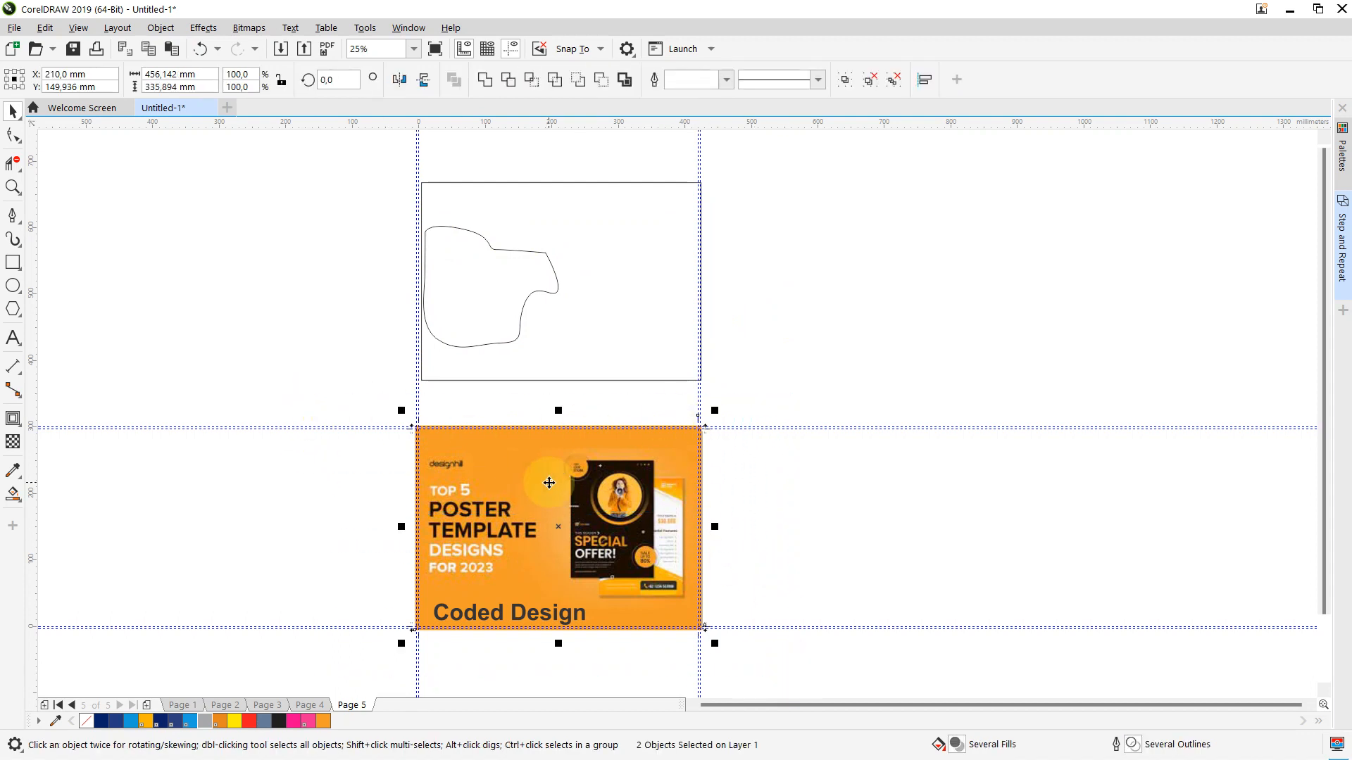
click(804, 217)
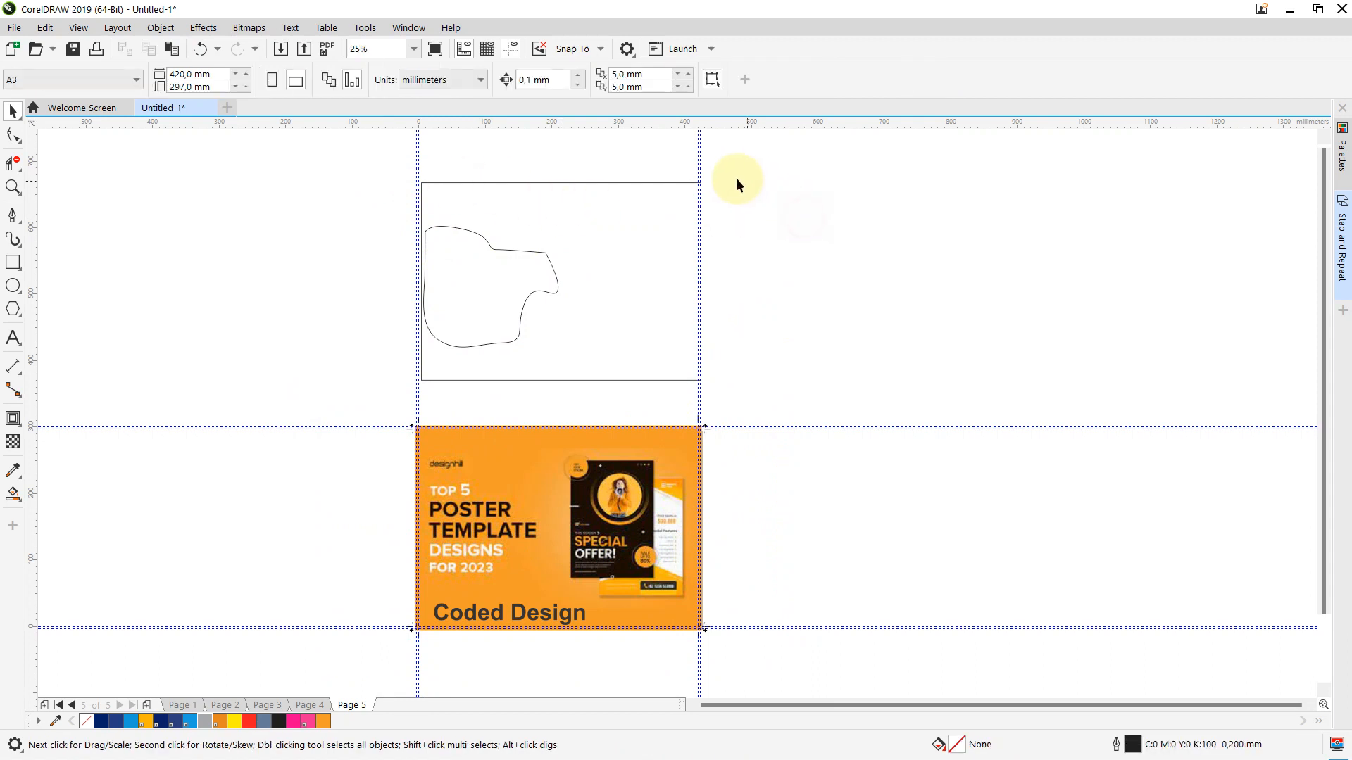
drag(368, 157, 772, 389)
click(335, 250)
- Draw an ellipse about 18 by 22 mm just above the upper-right corner of the empty page-frame rectangle
click(21, 287)
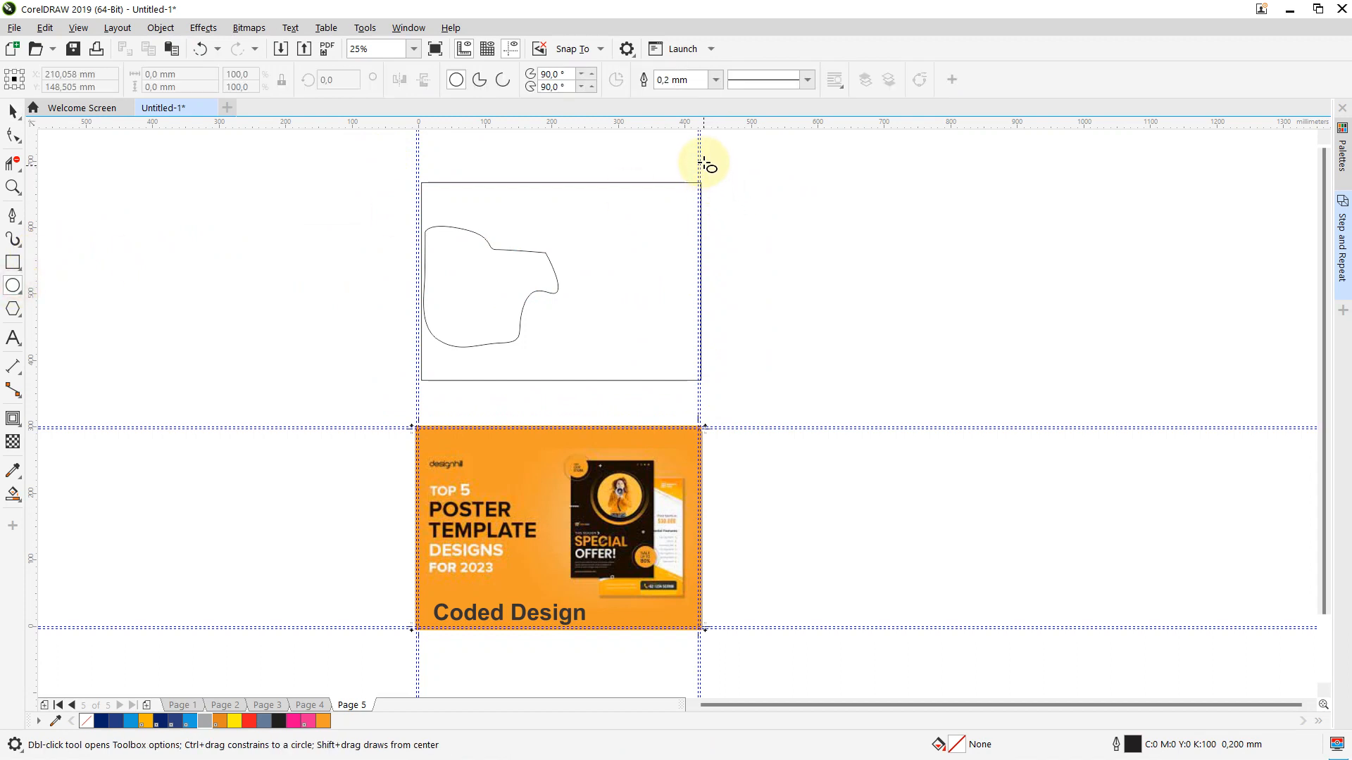
drag(704, 160, 716, 174)
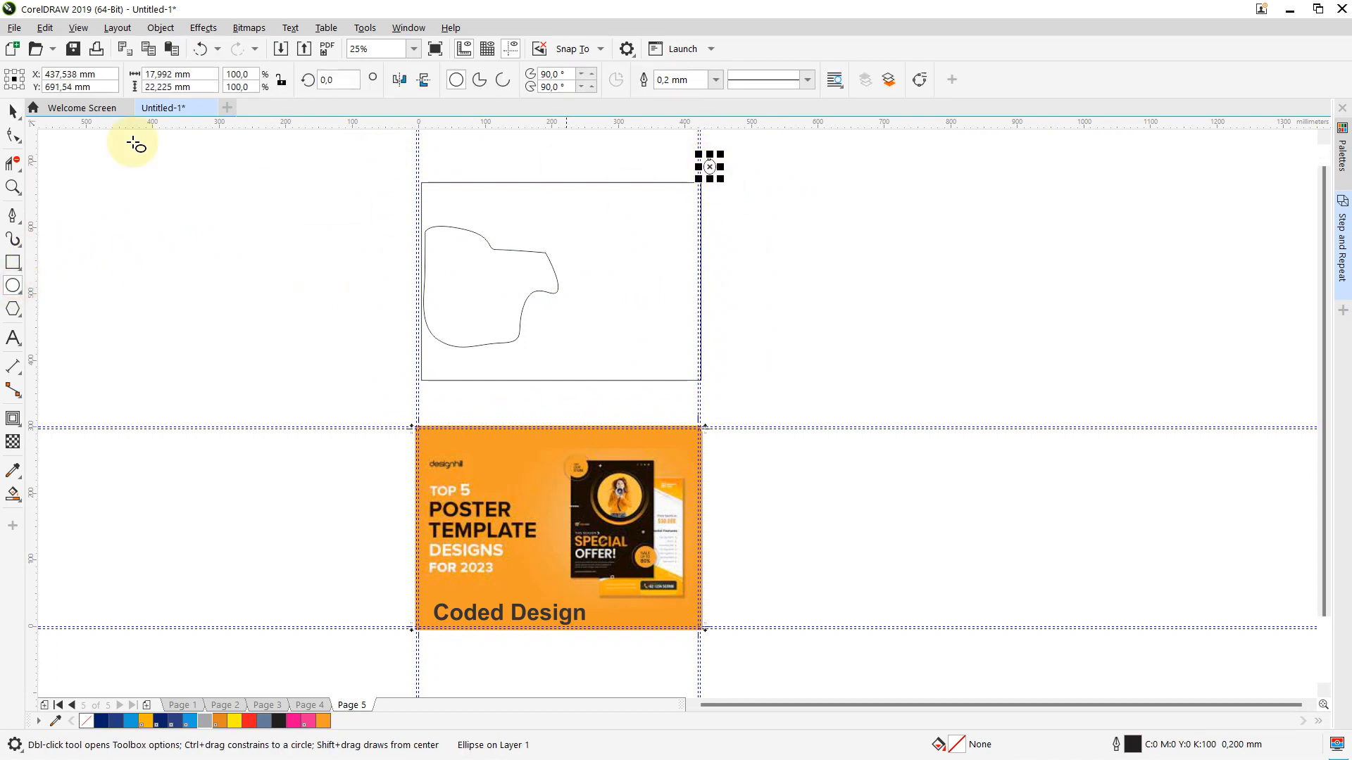
click(13, 111)
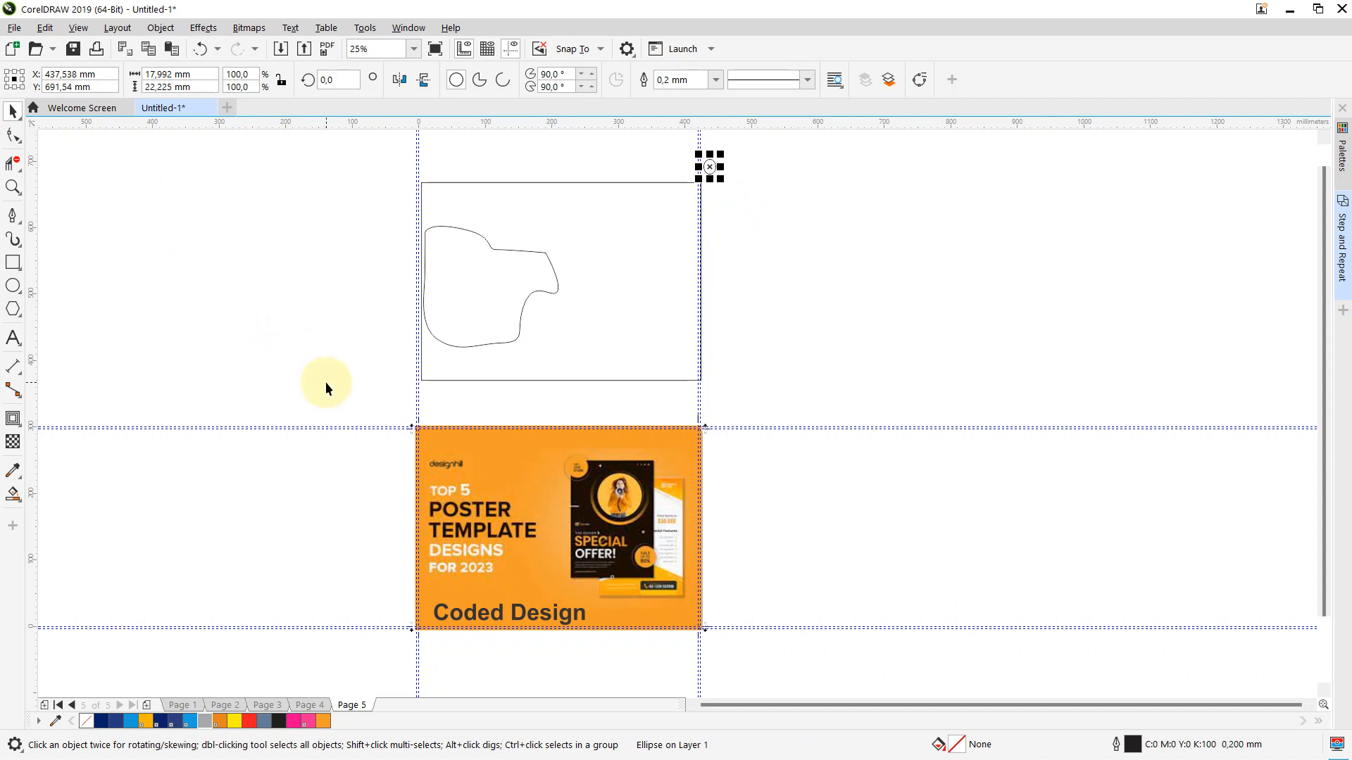
- Compare the poster with its marks against the outlined shapes and ellipse above by enclosing each set in selection boxes, and clear the selection
drag(325, 382, 779, 665)
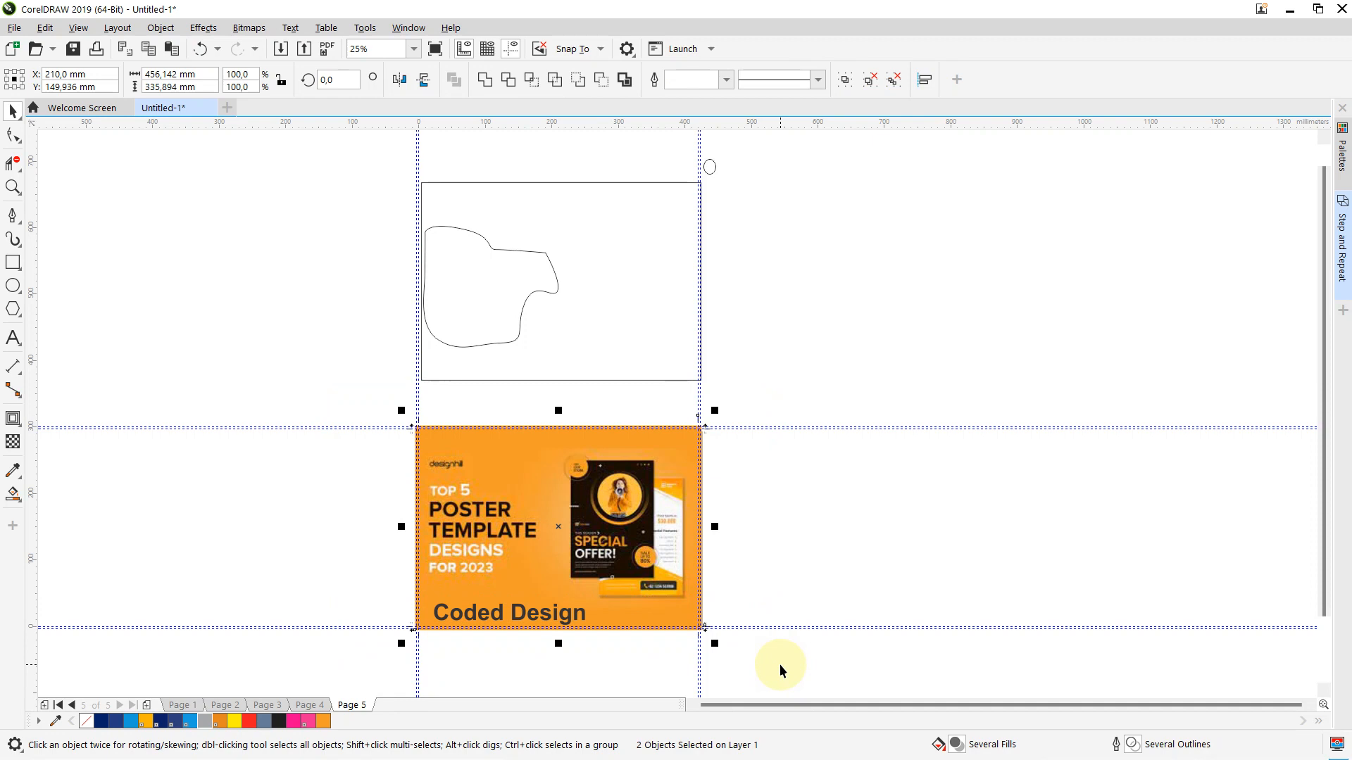
drag(369, 396, 702, 626)
drag(362, 156, 780, 340)
drag(352, 130, 759, 350)
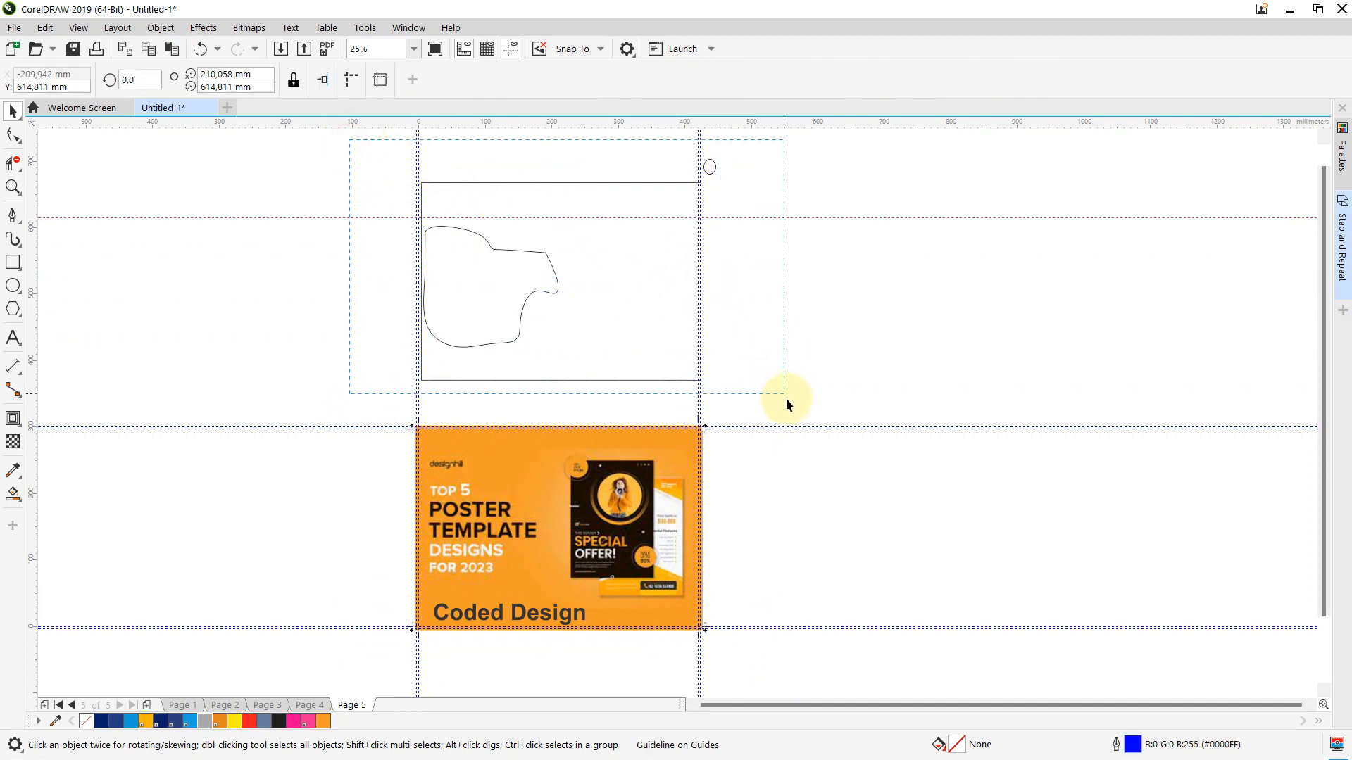
drag(785, 399, 788, 402)
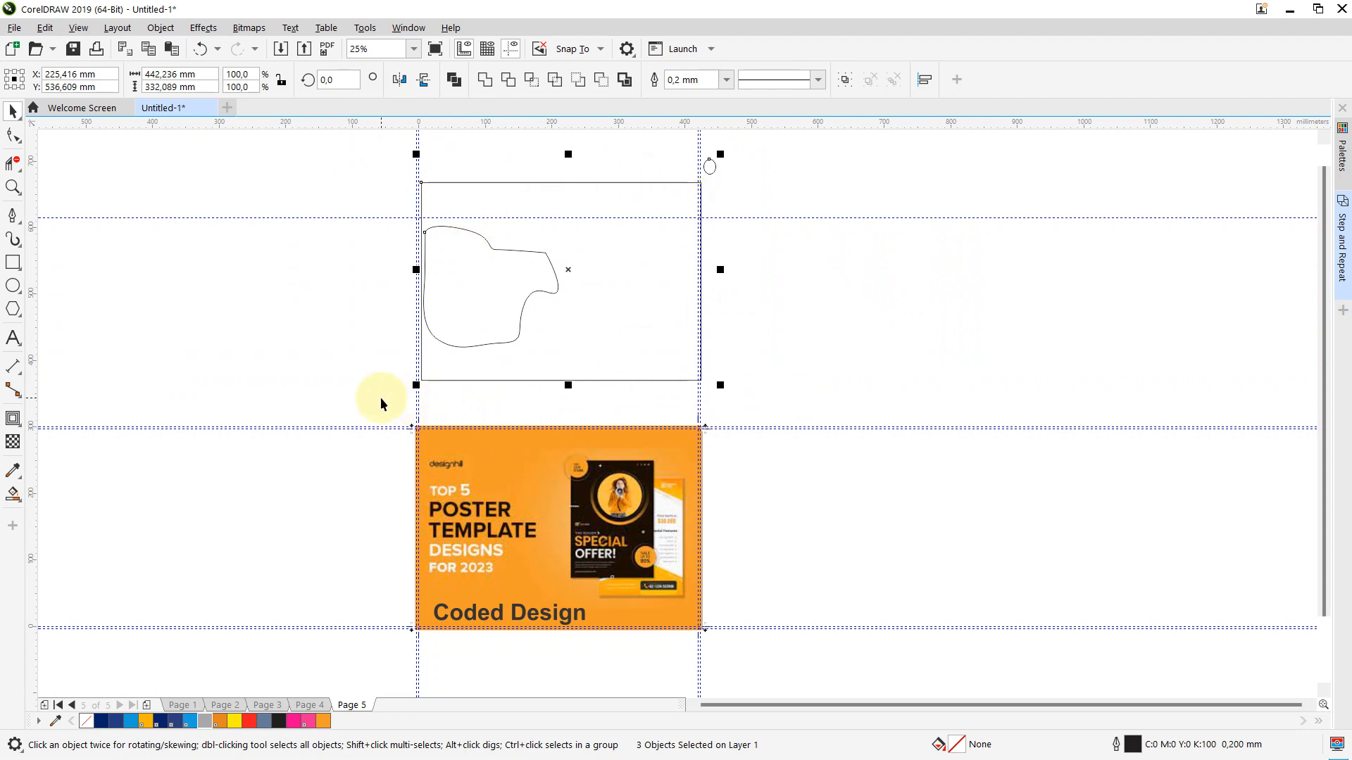
drag(340, 396, 779, 655)
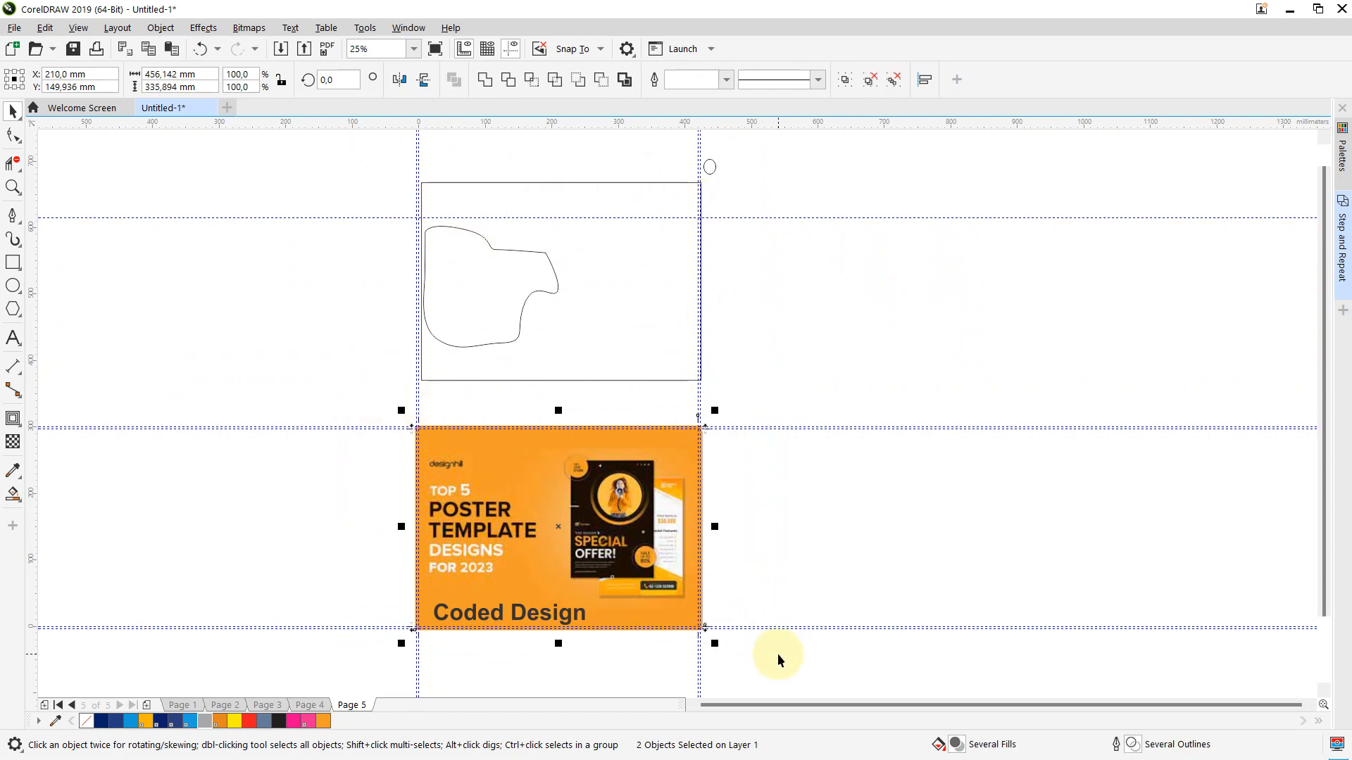
click(809, 546)
- Inspect the registration marks beside the poster's upper-right corner, select the poster group they belong to, and deselect it
scroll(746, 483, up, 2)
scroll(745, 483, up, 4)
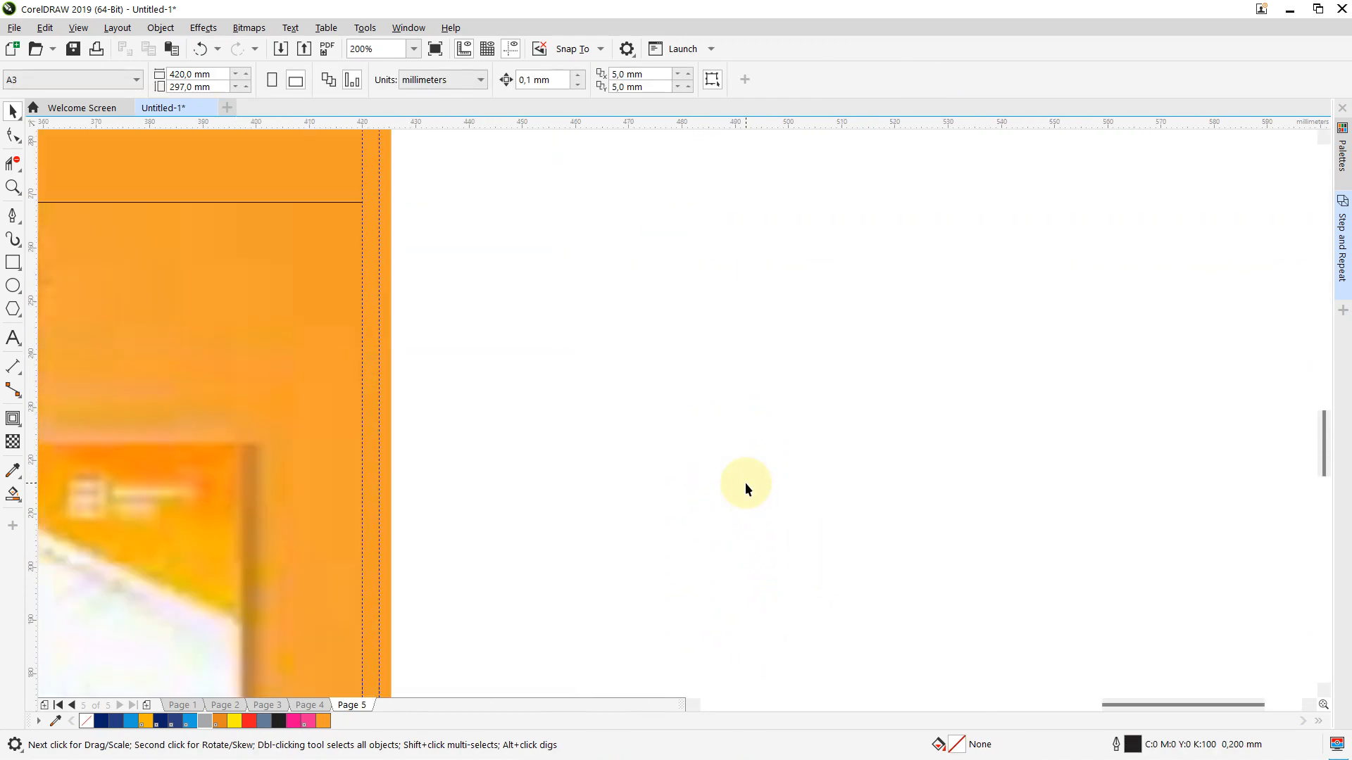
drag(1328, 444, 1326, 412)
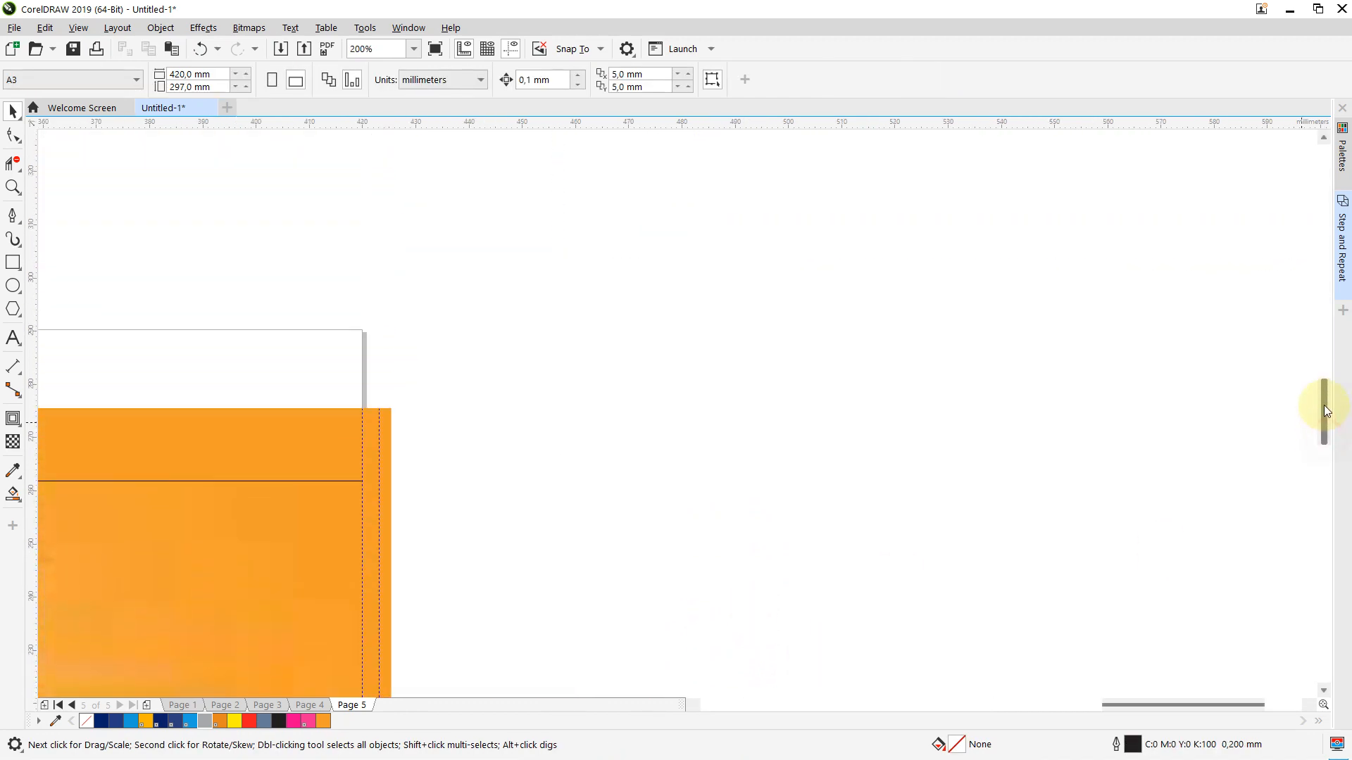
click(424, 349)
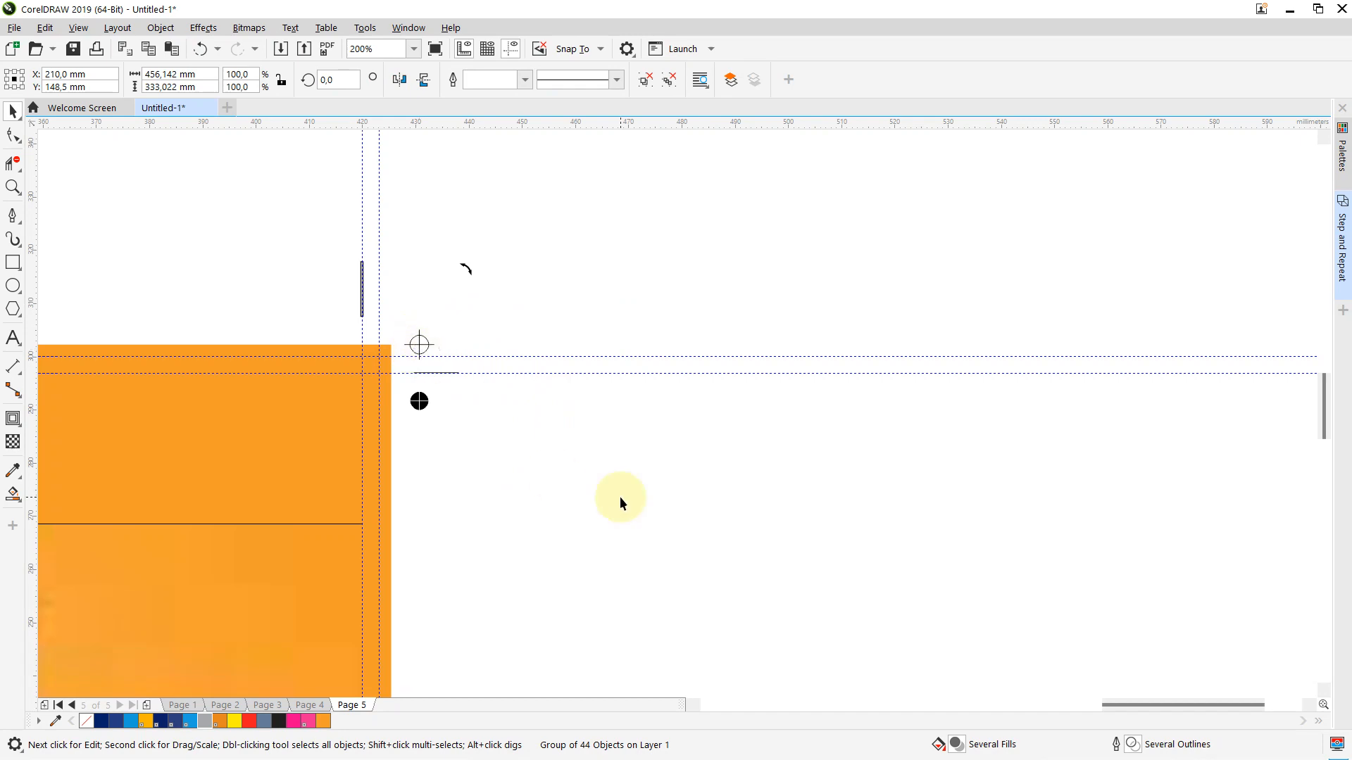
scroll(620, 497, down, 5)
click(619, 350)
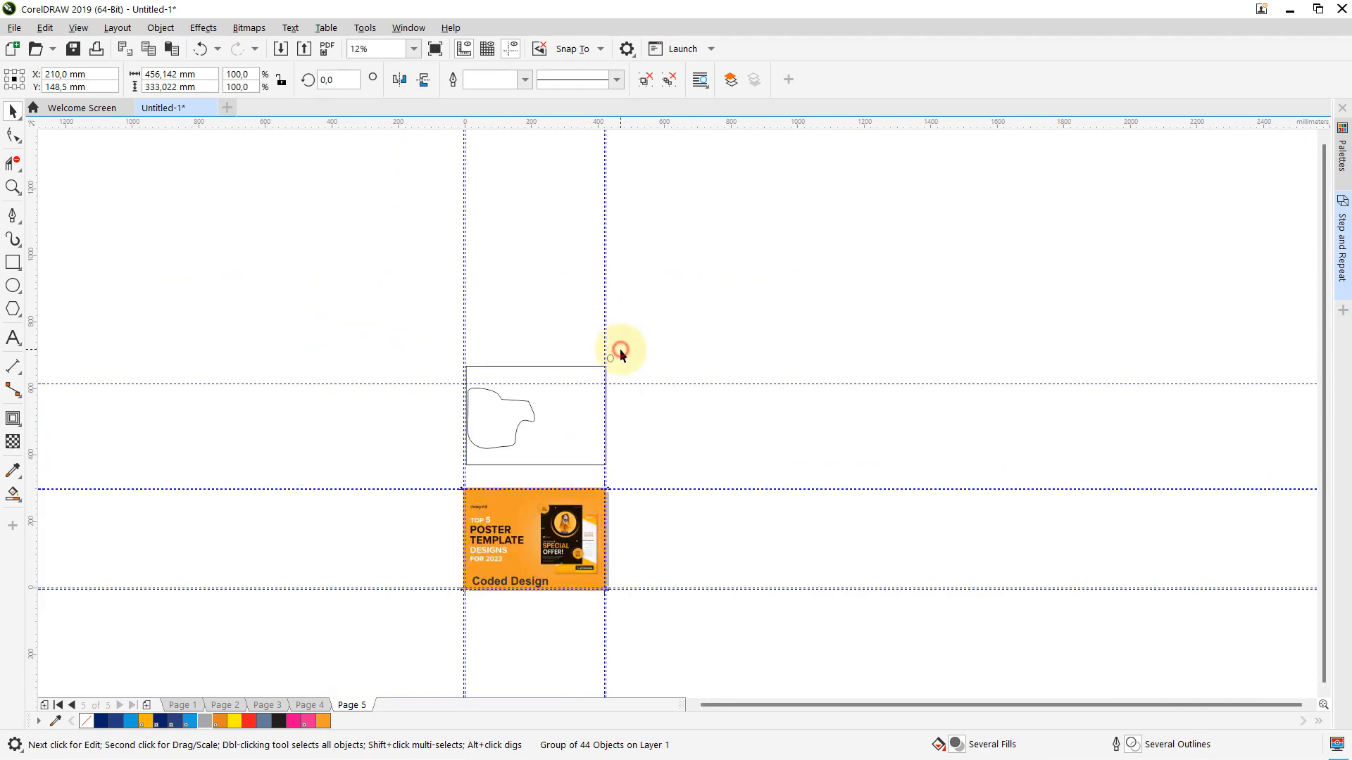
- Stretch the ellipse horizontally toward the vertical guidelines to a width of about 26 mm, and deselect it
scroll(620, 350, down, 2)
scroll(619, 350, up, 7)
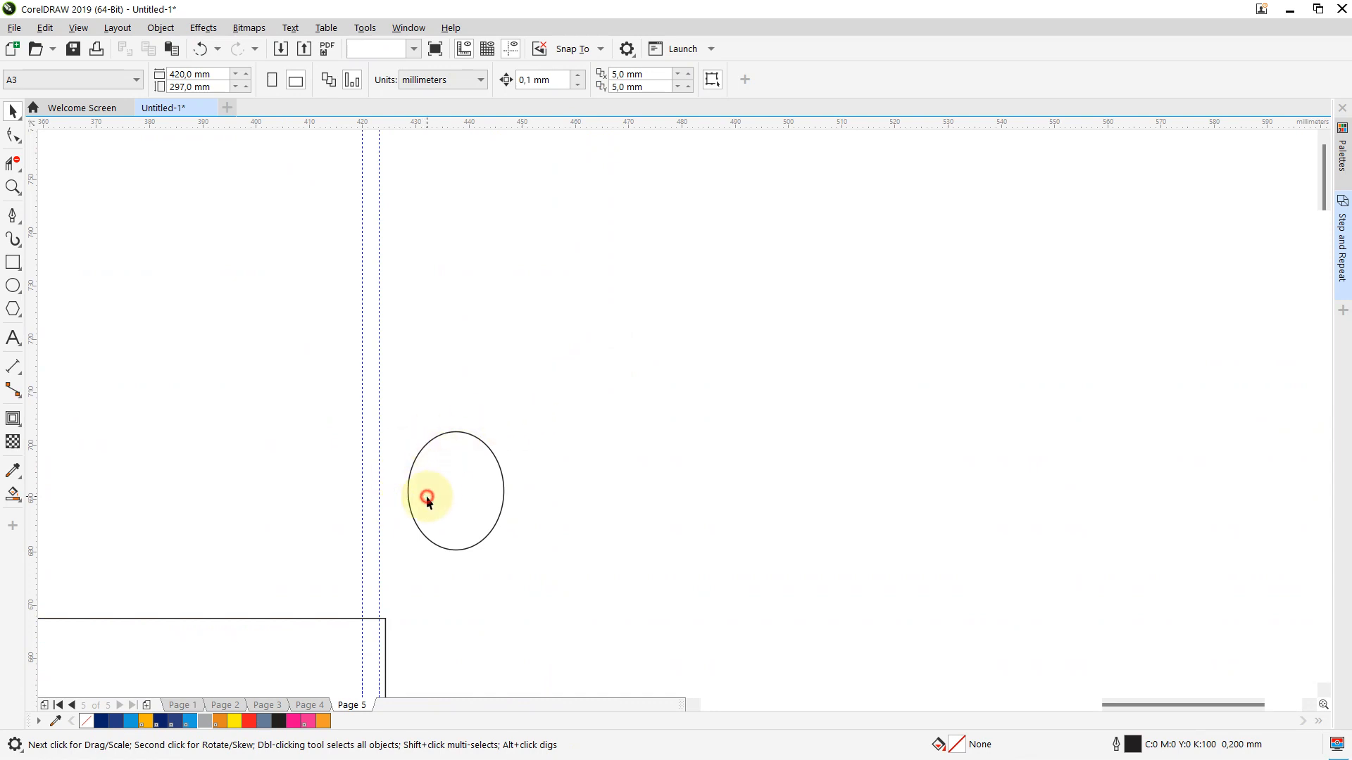
click(409, 492)
drag(401, 491, 359, 491)
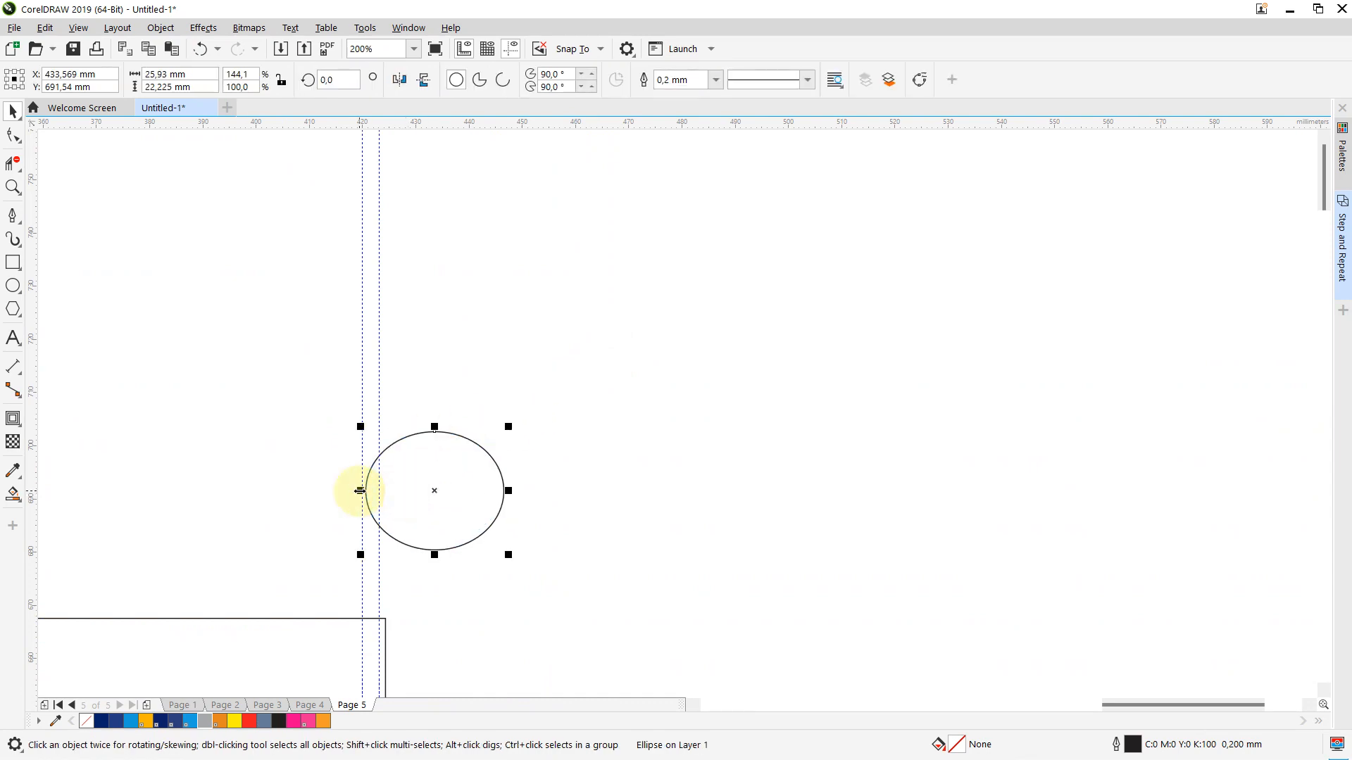
scroll(360, 490, down, 6)
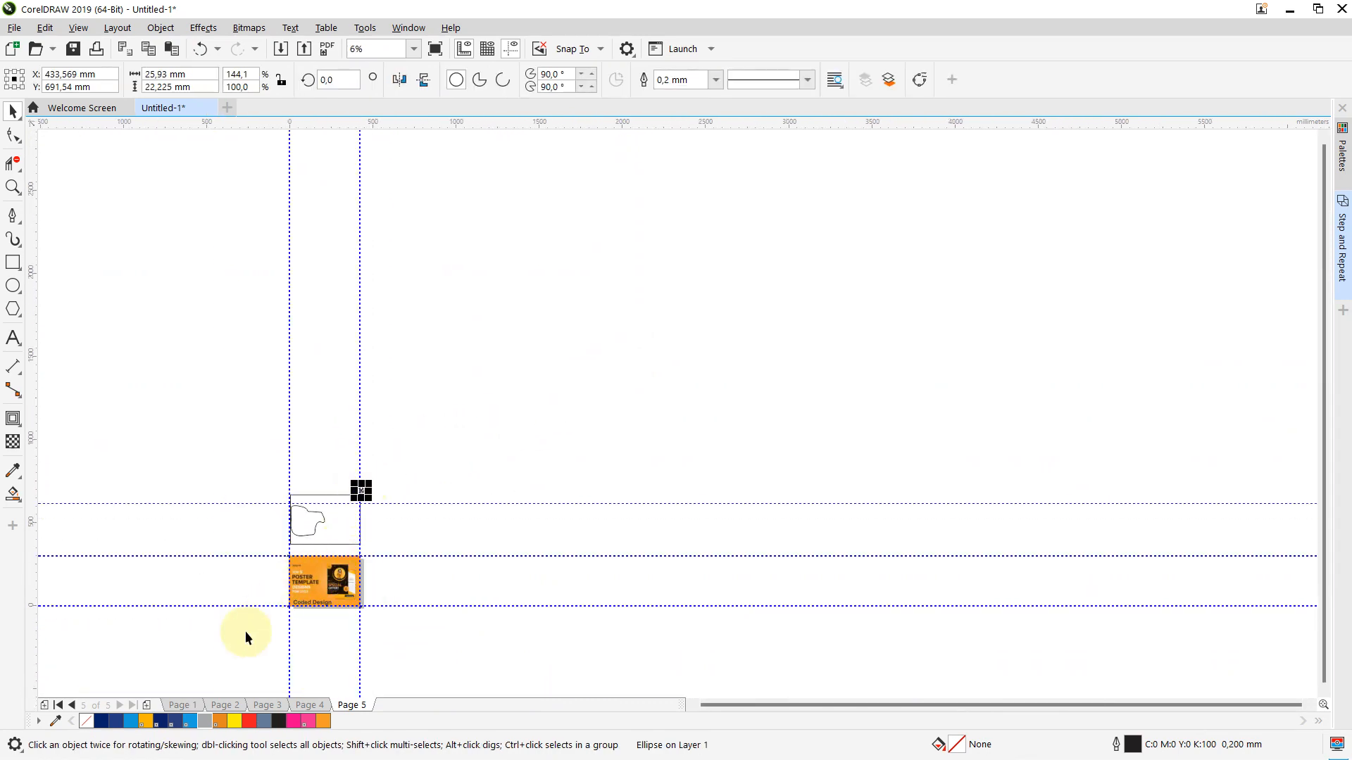
click(231, 651)
- Zoom in on the whole poster to view the printer marks at its corners
scroll(231, 650, up, 4)
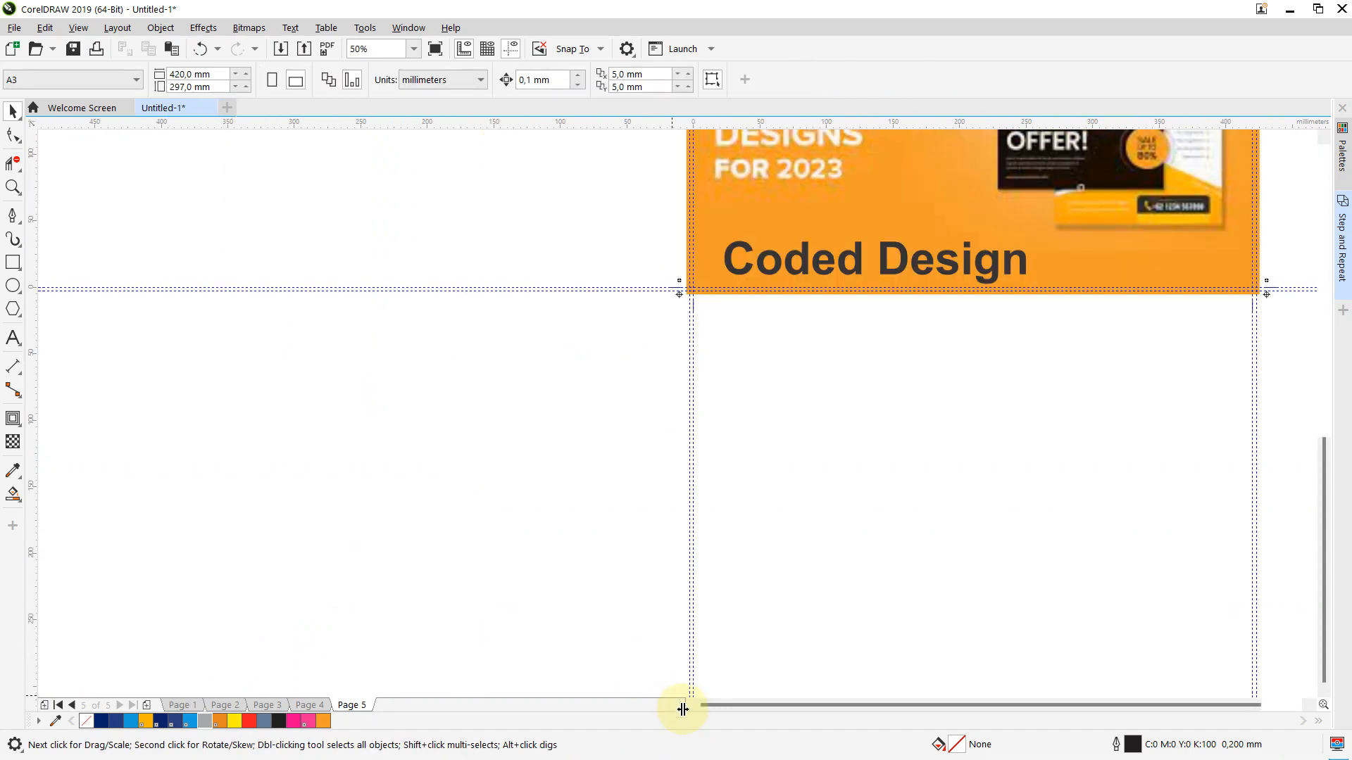
scroll(672, 513, down, 3)
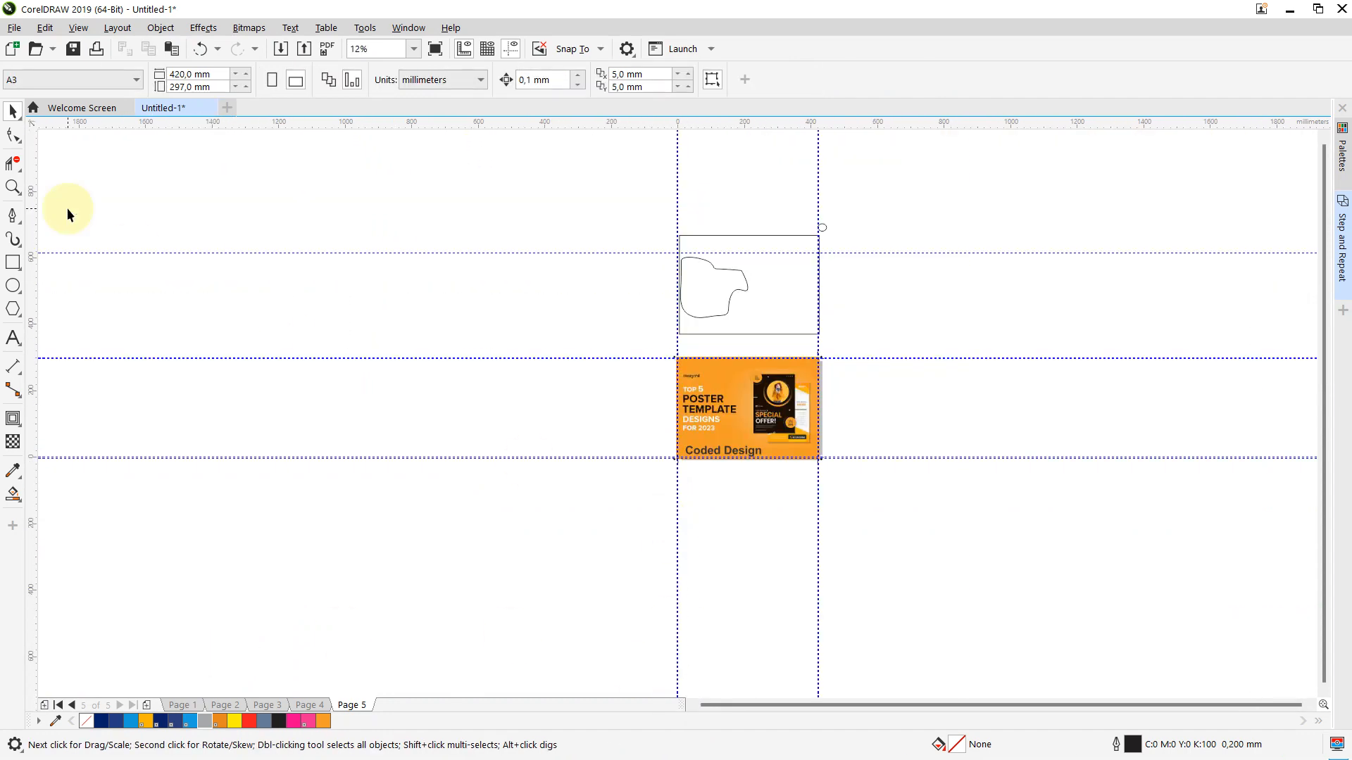
click(12, 186)
click(824, 374)
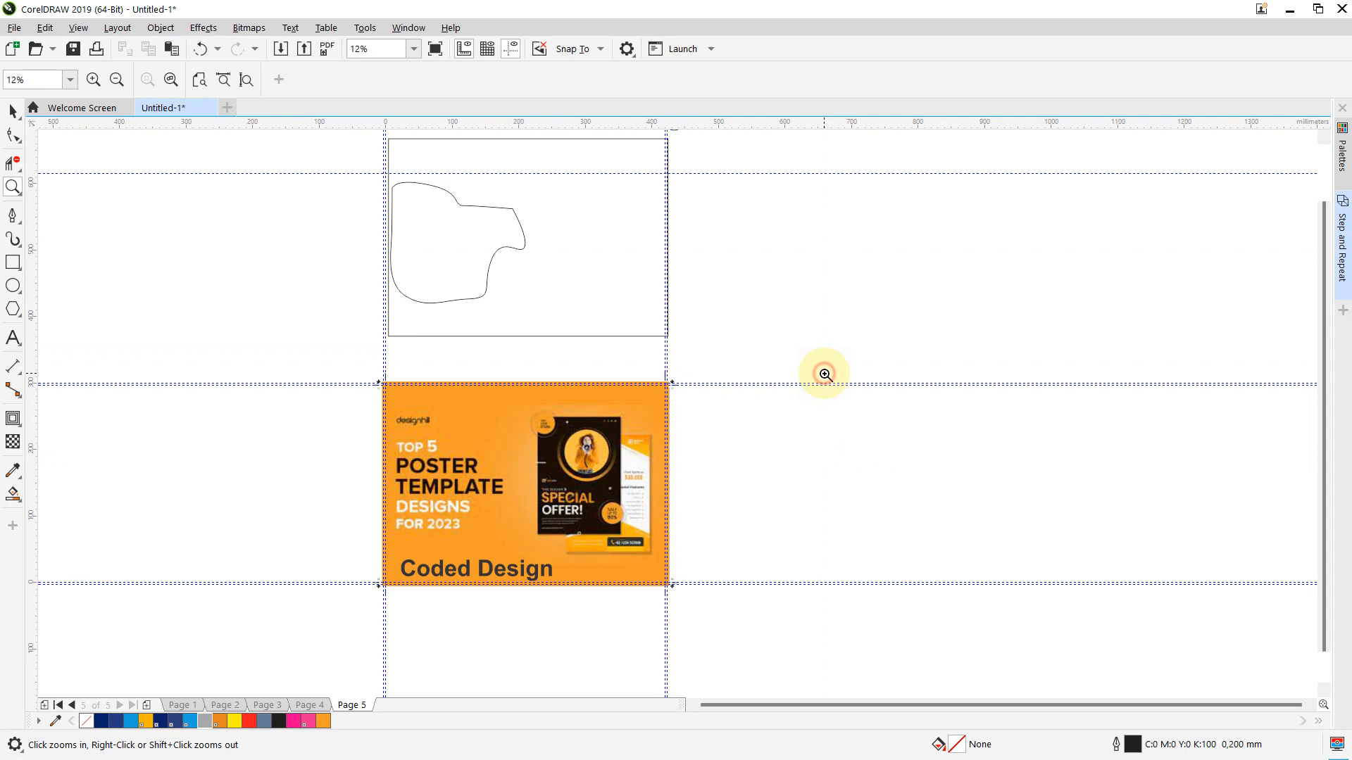
click(598, 450)
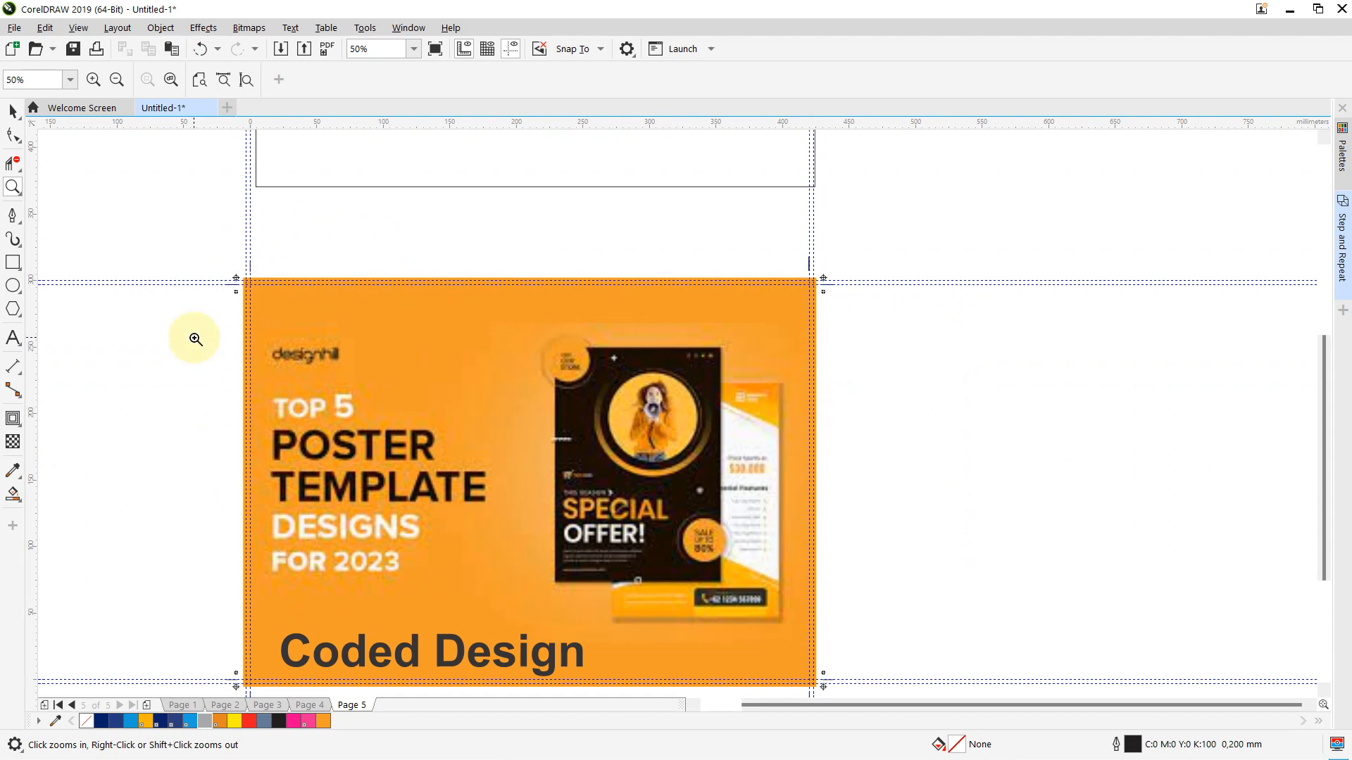
- Group the ellipse, rectangle and curved cut outline above the poster, and move the group straight down onto the poster to overlay its frame
click(12, 112)
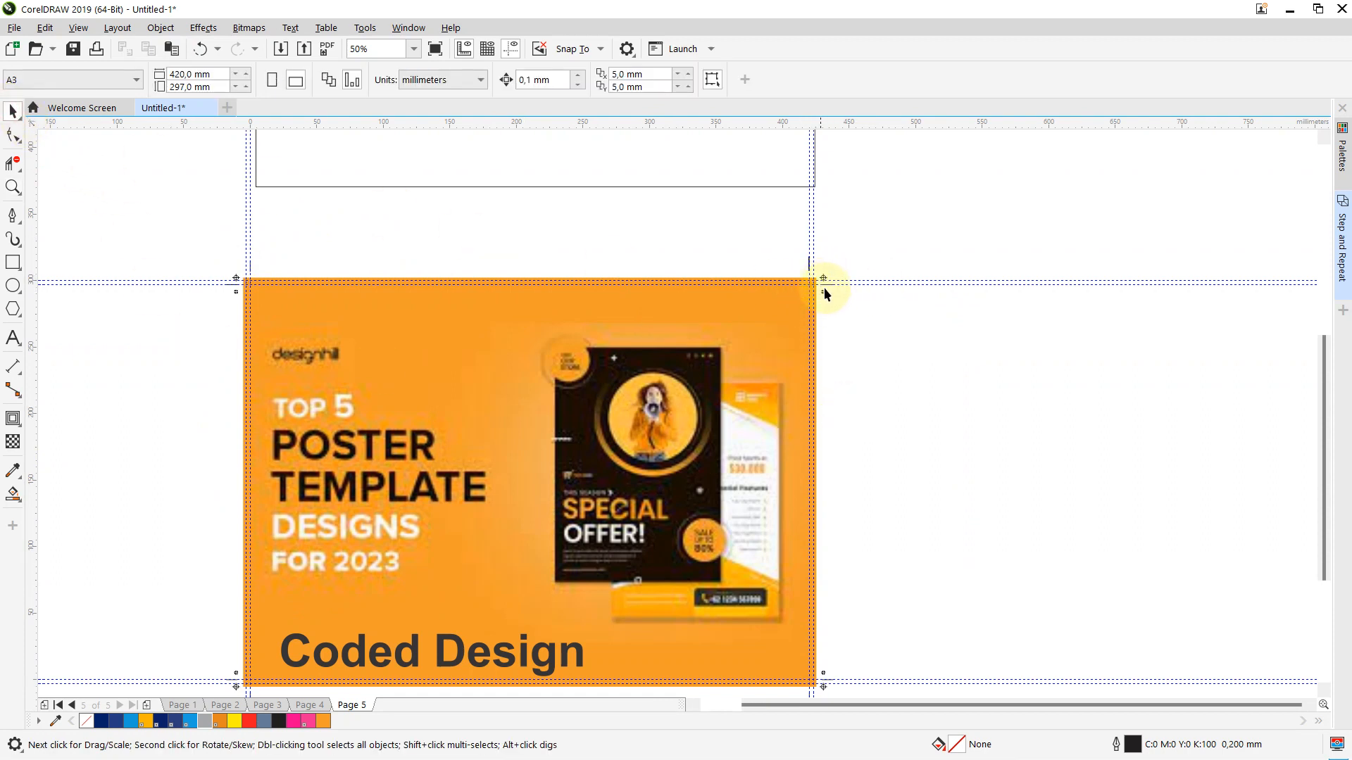
scroll(872, 307, down, 1)
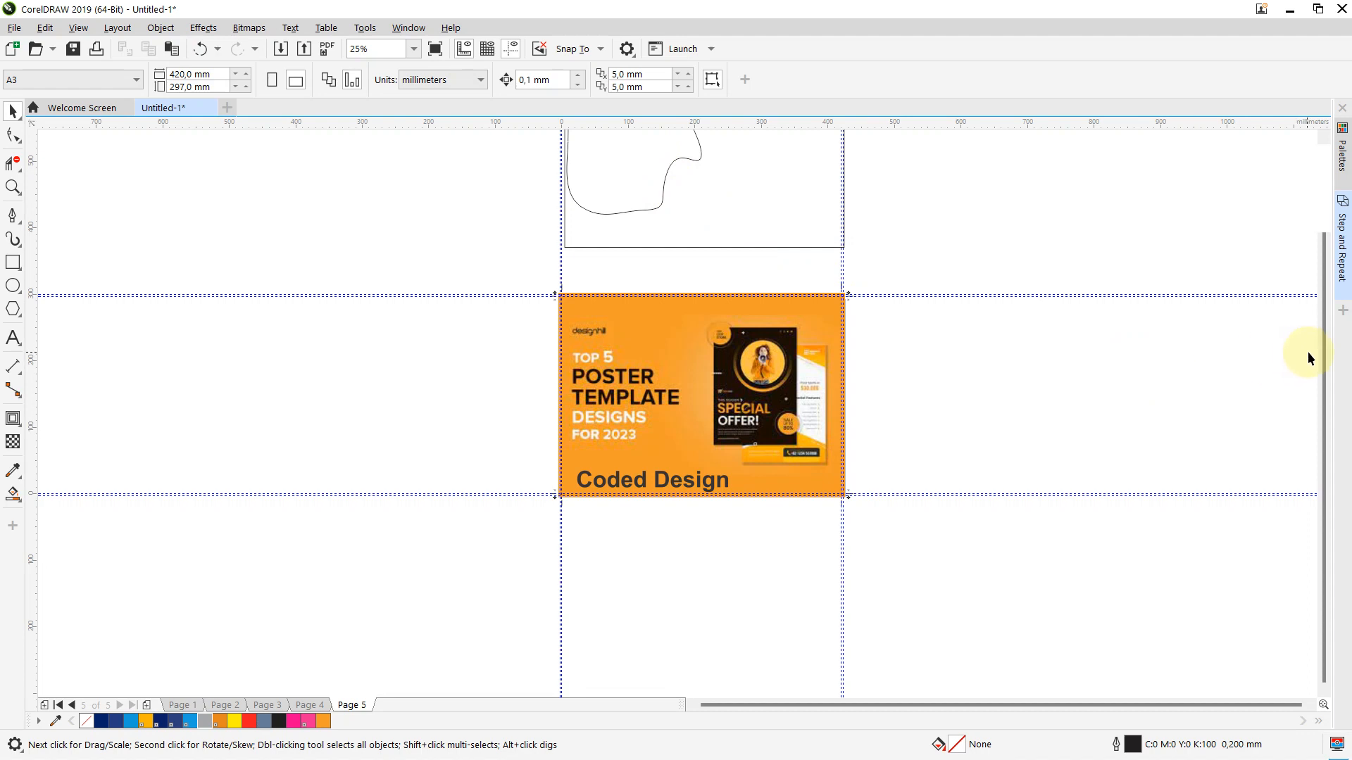
drag(1324, 357, 1327, 298)
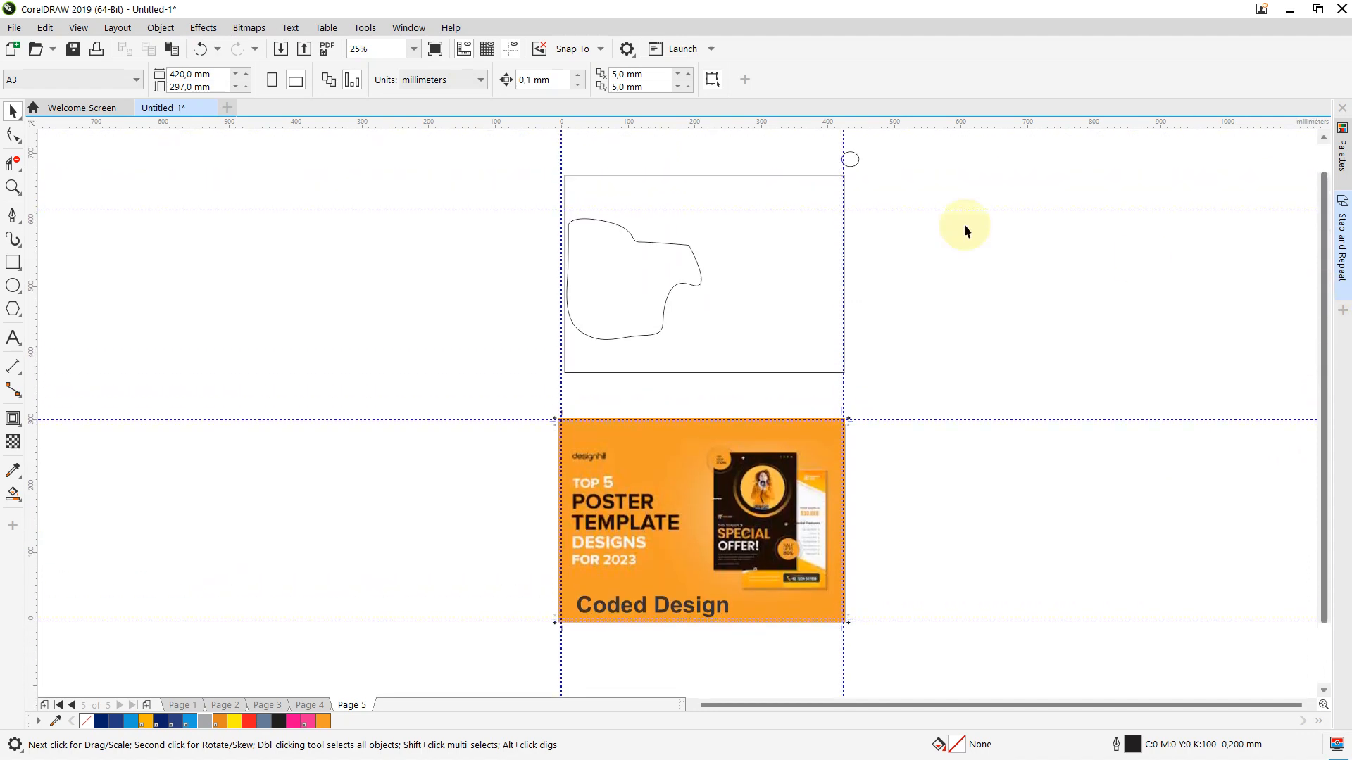
click(851, 163)
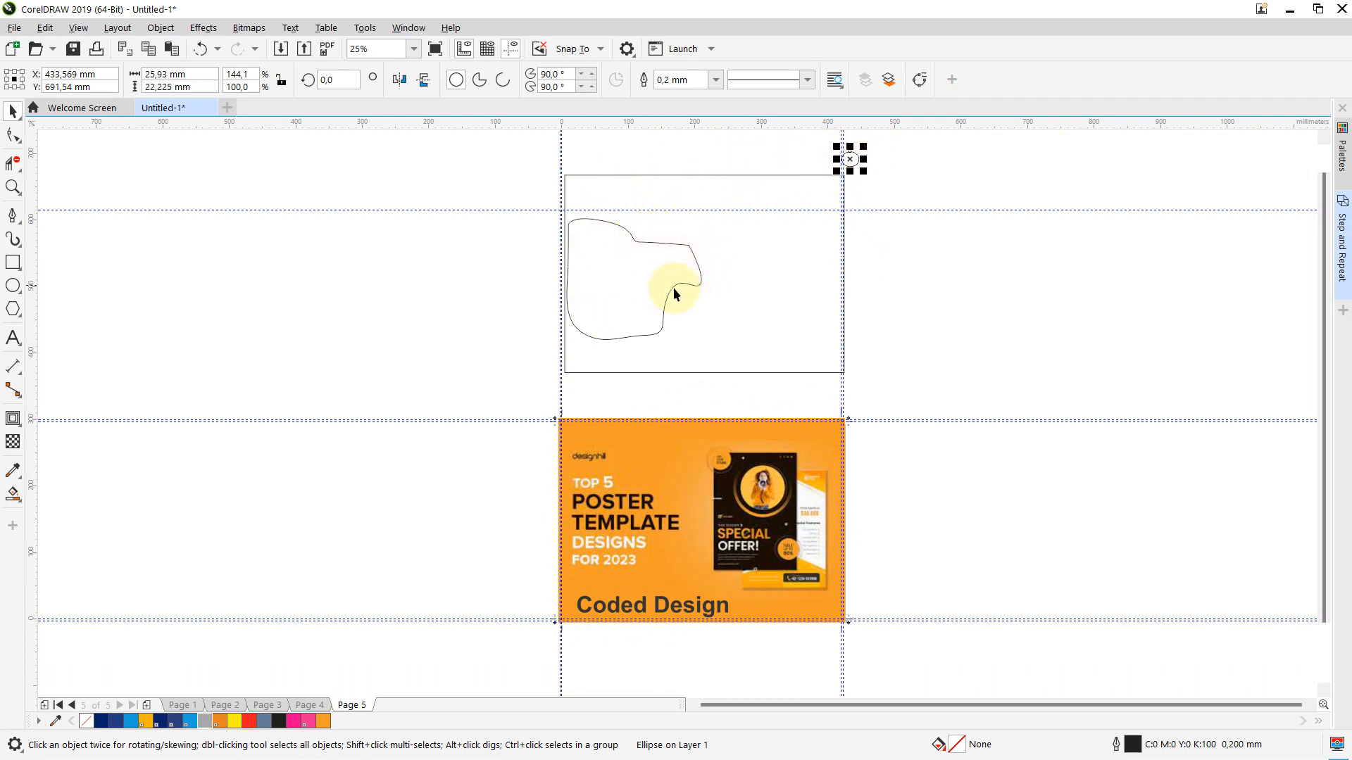
drag(488, 139, 998, 388)
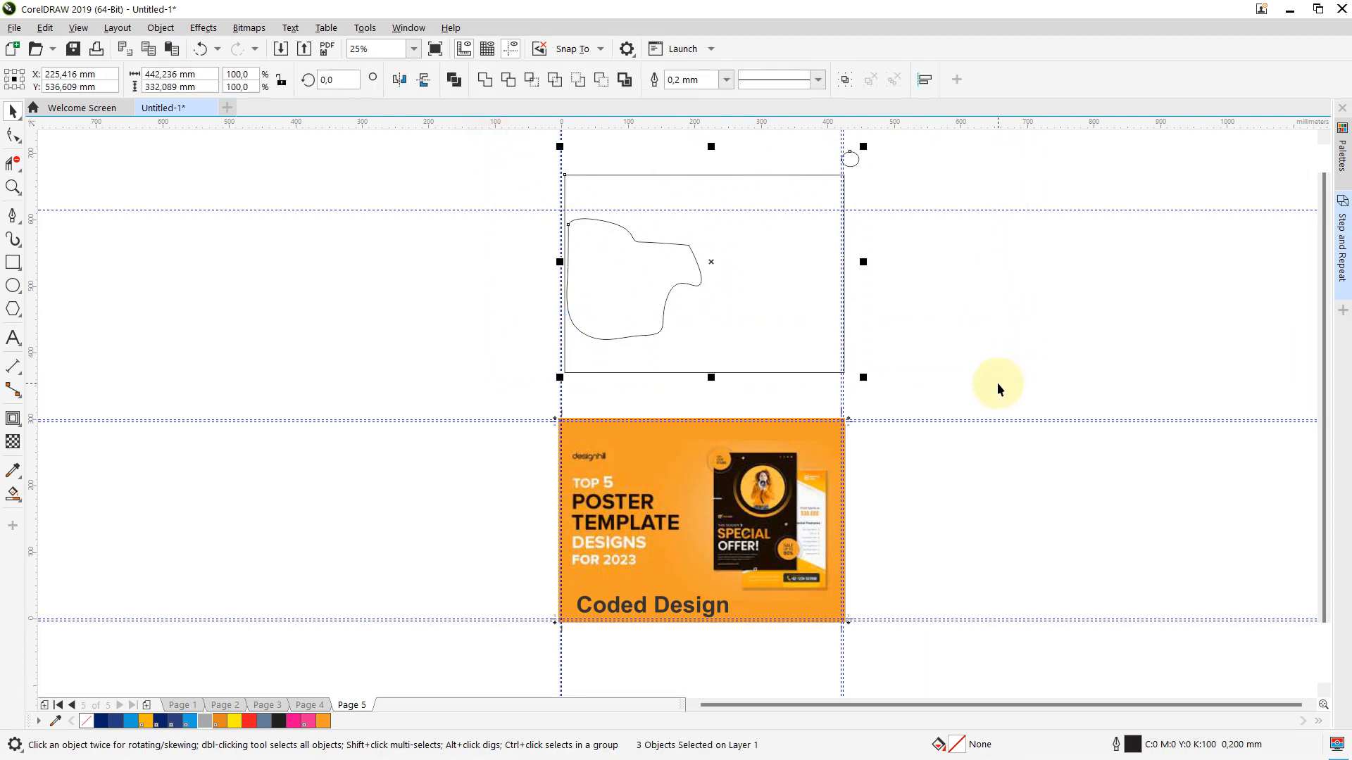
key(ctrl+g)
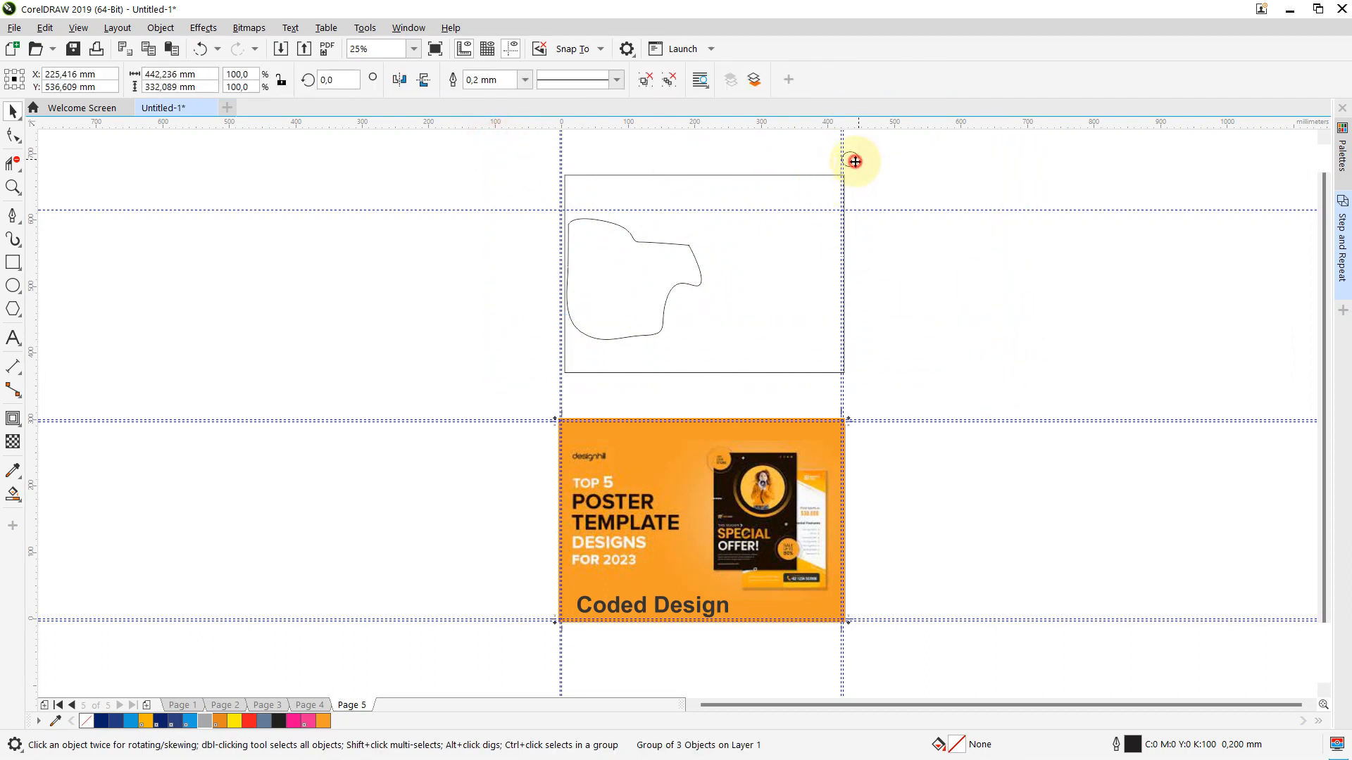
drag(853, 160, 860, 416)
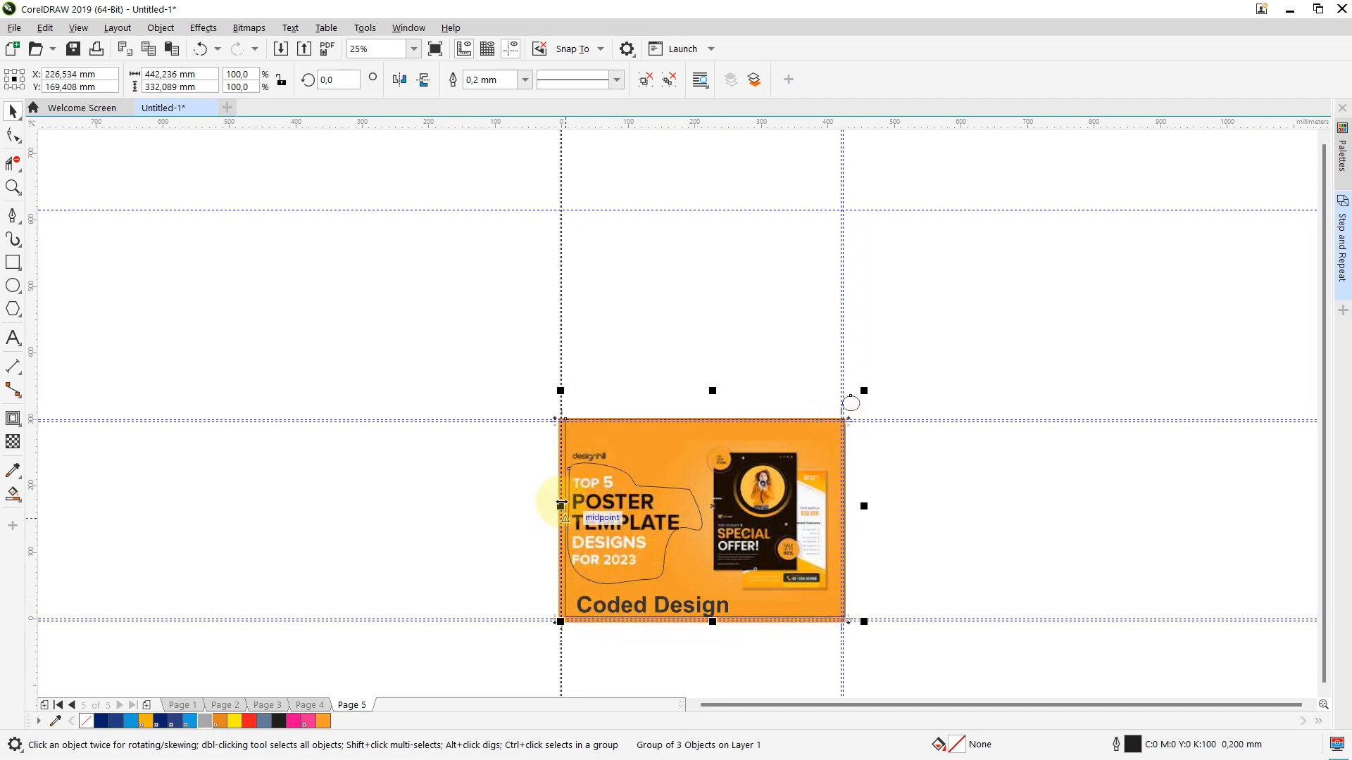
click(641, 335)
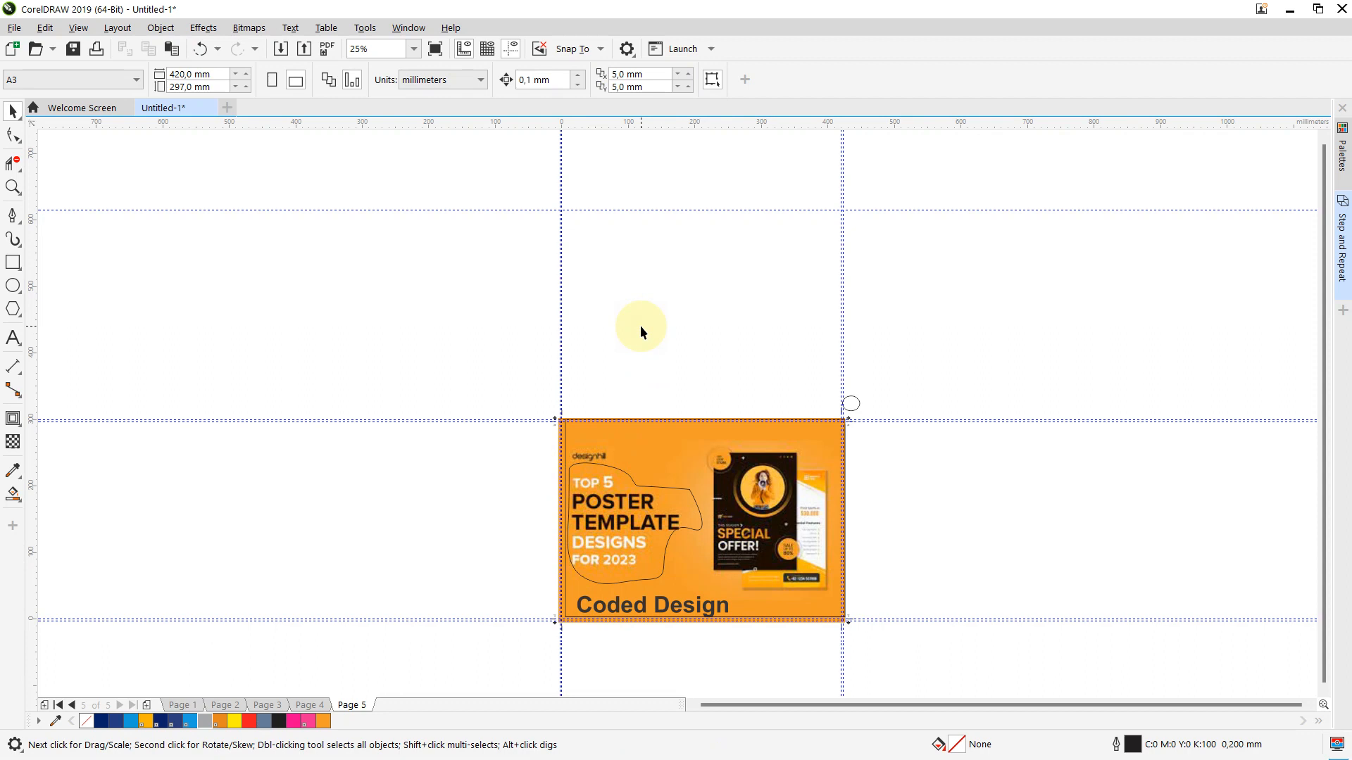